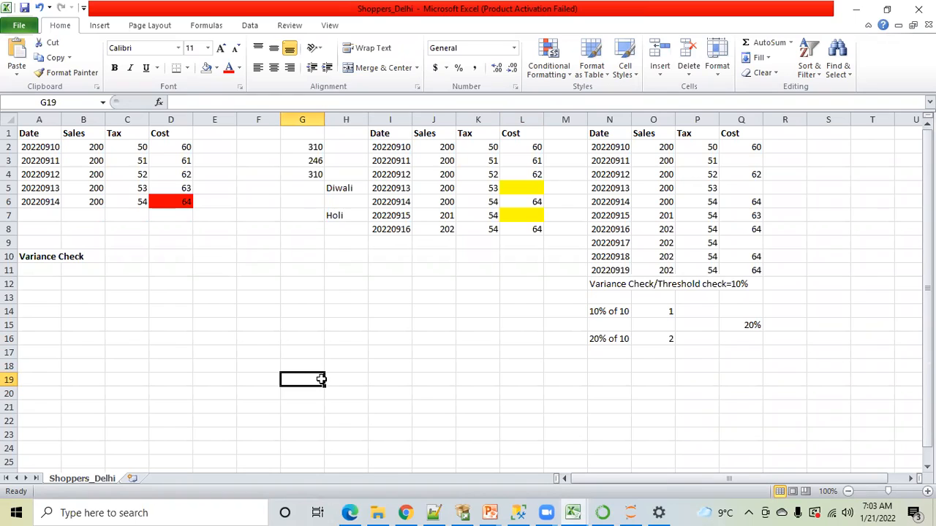
Switch to MandatoryChecks.txt in Notepad++ and go through the Variance Check and File format items
left_click(134, 341)
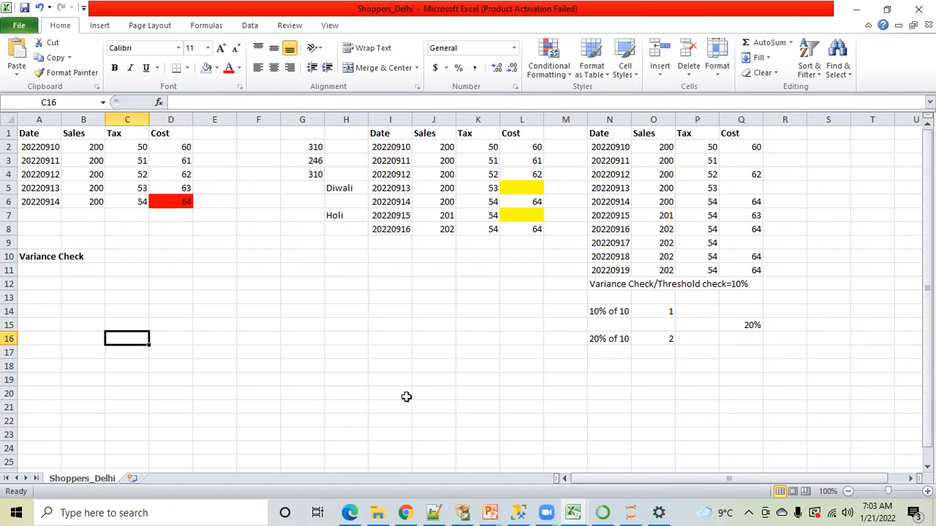
left_click(433, 511)
left_click(47, 323)
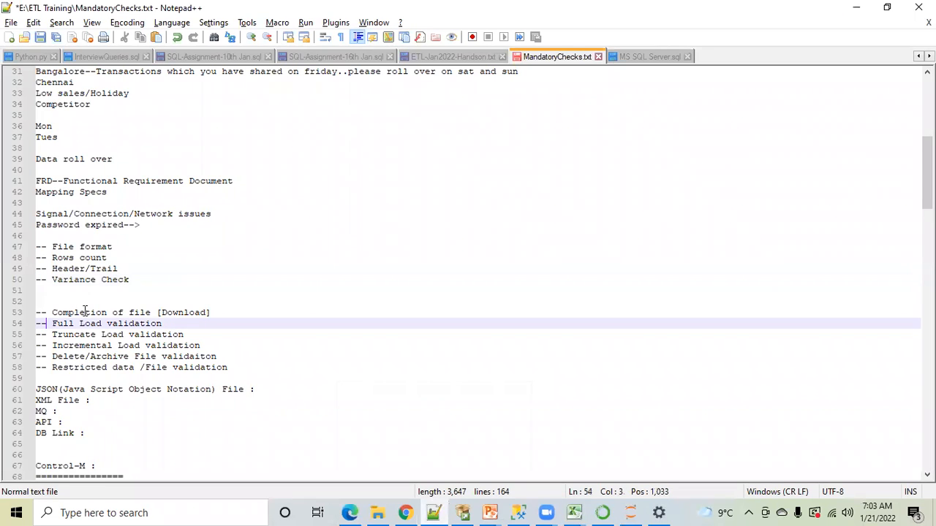
left_click(74, 280)
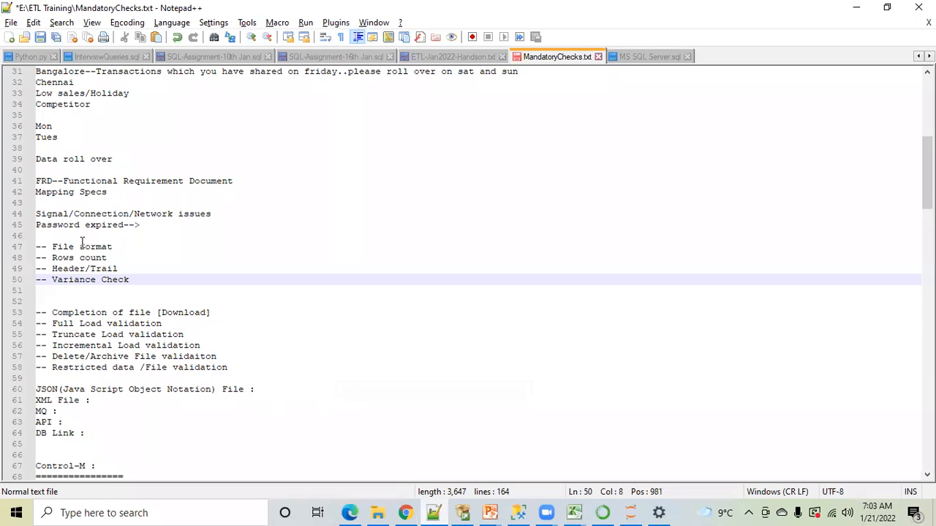
left_click(80, 246)
key("Delete")
type("f")
left_click(63, 247)
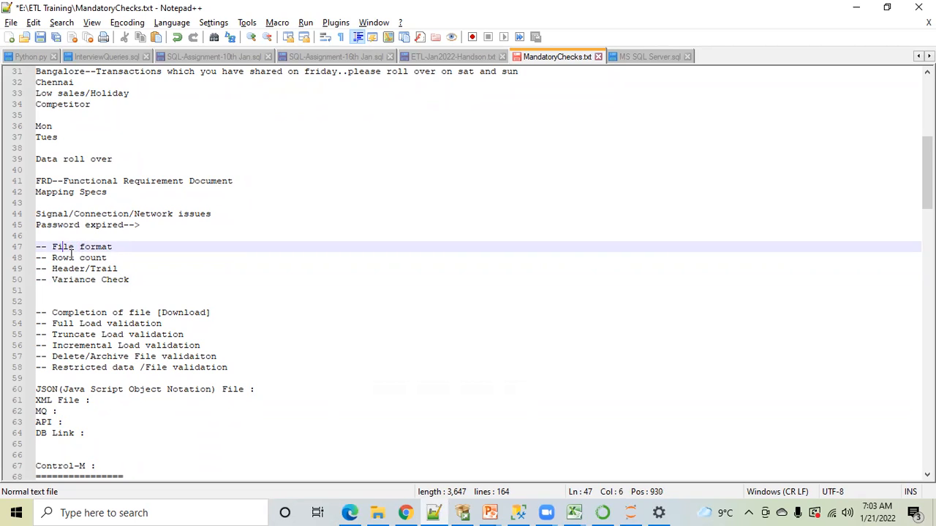
left_click(73, 255)
Highlight the Rows count check and the "Completion of file" text in the list of checks
left_click(108, 257)
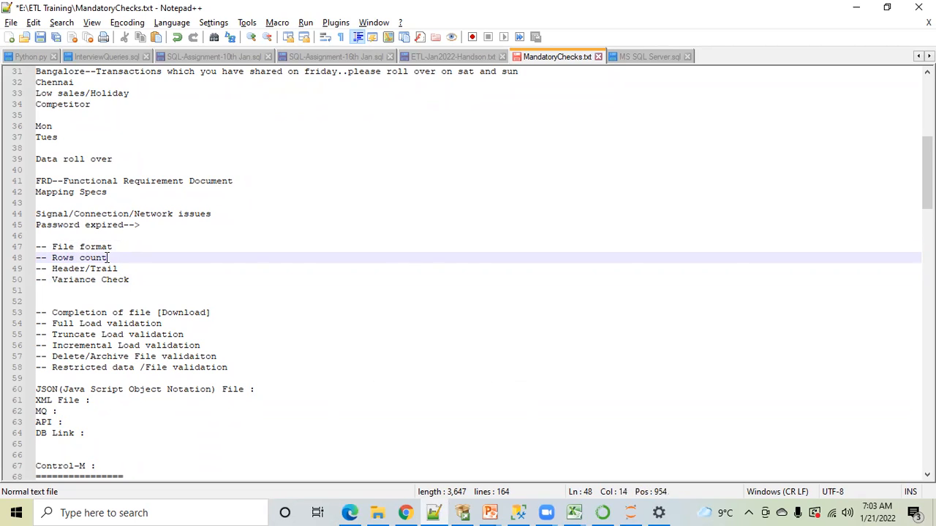
left_click_drag(108, 257, 53, 257)
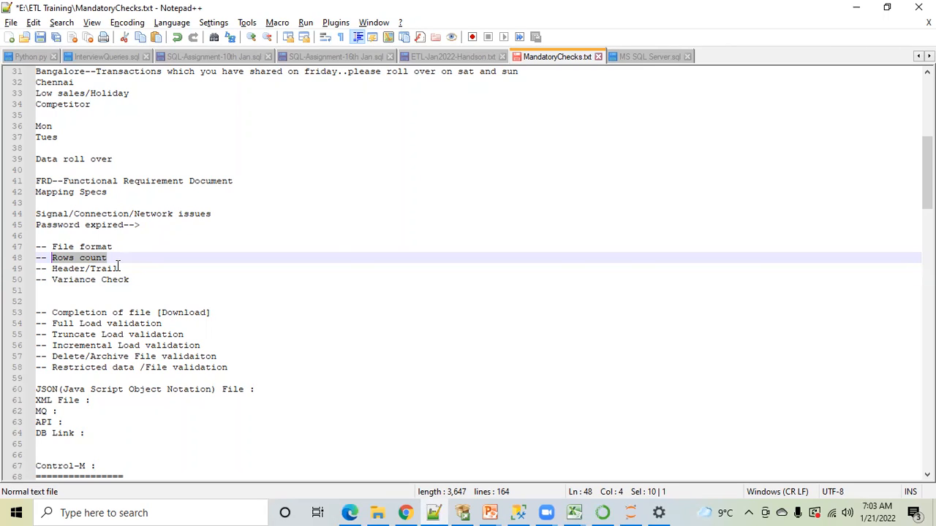
left_click_drag(53, 313, 151, 313)
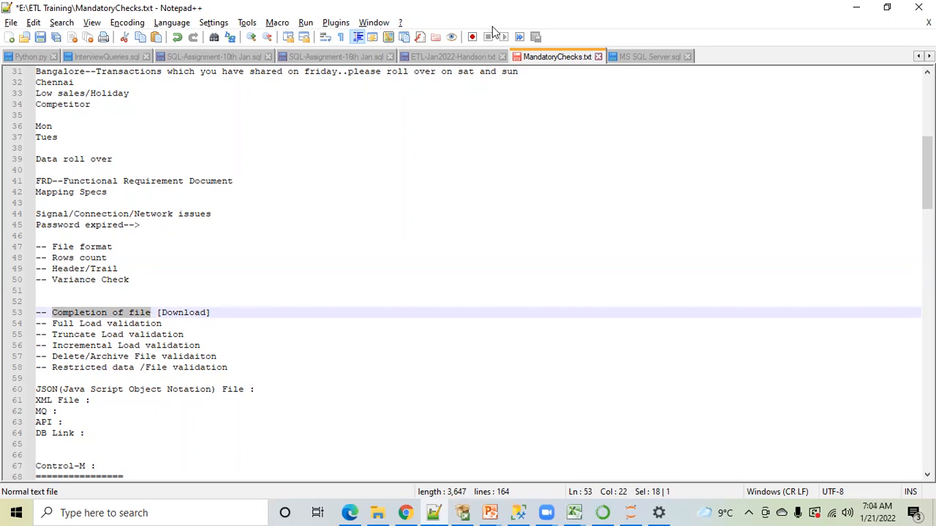
left_click(315, 389)
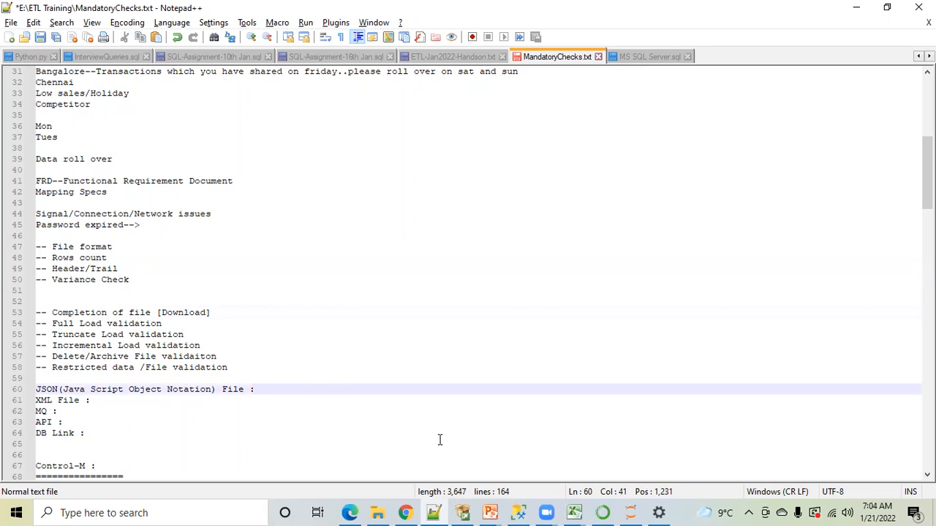
Switch to the ETL-Jan2022-Handson workbook in Excel and view the Shoppers Mart data on the 17Jan sheet
left_click(574, 513)
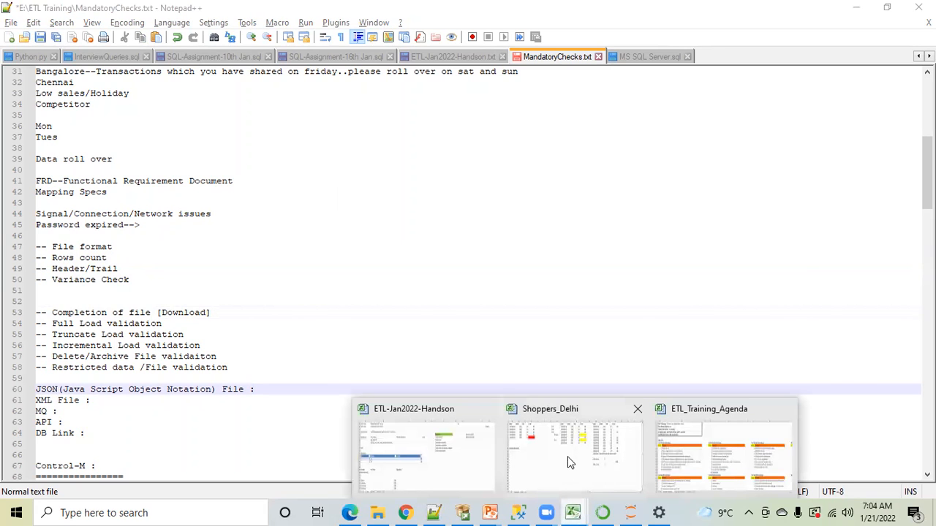
left_click(567, 447)
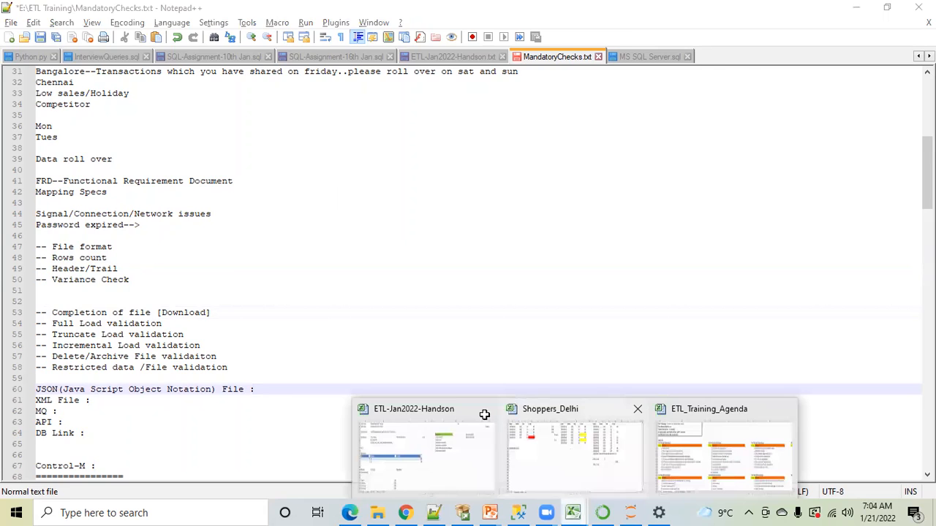
left_click(573, 511)
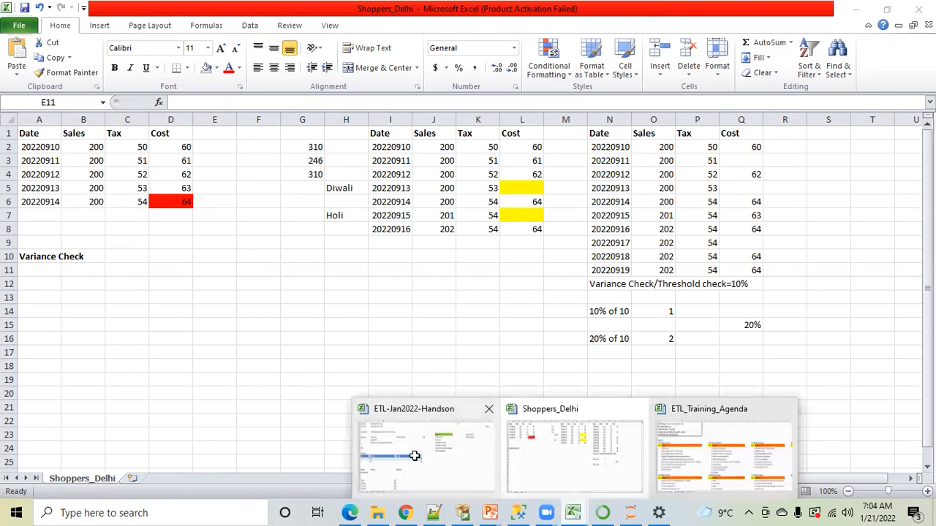
left_click(418, 460)
left_click(313, 320)
scroll(313, 320, "up", 3)
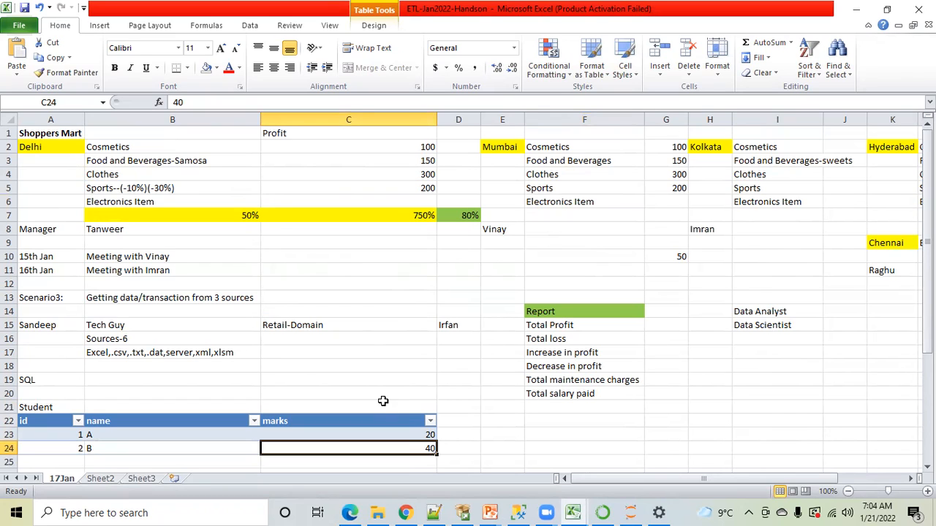
mouse_move(374, 512)
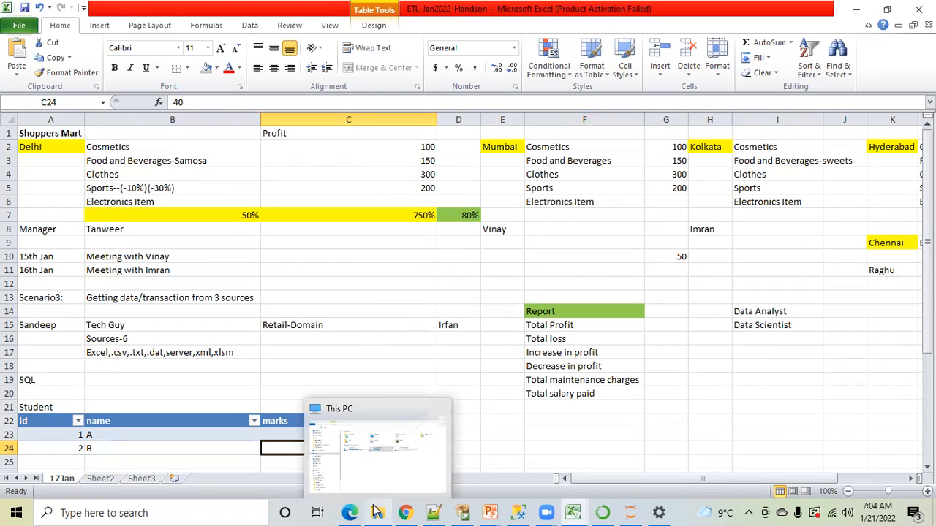
left_click(403, 312)
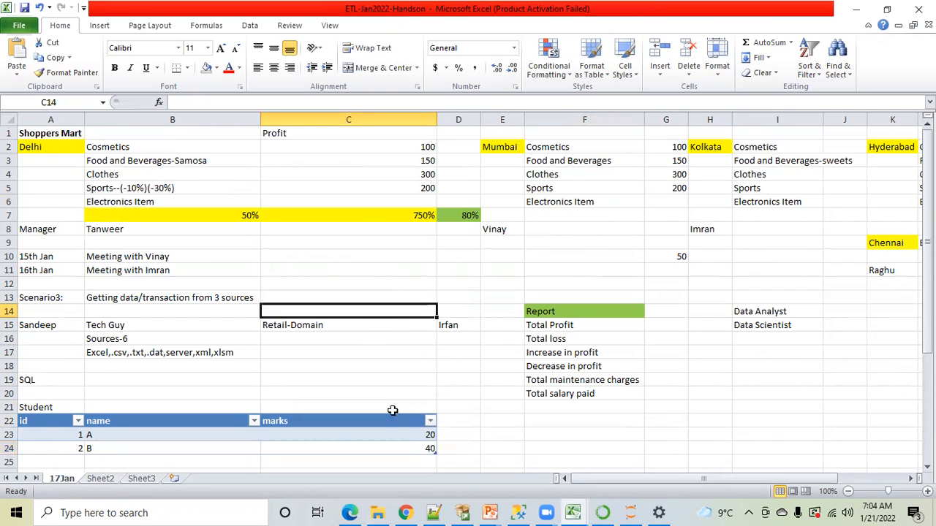
Switch to File Explorer and open the Original Source File folder in E:\ETL Training\Source_File
left_click(375, 510)
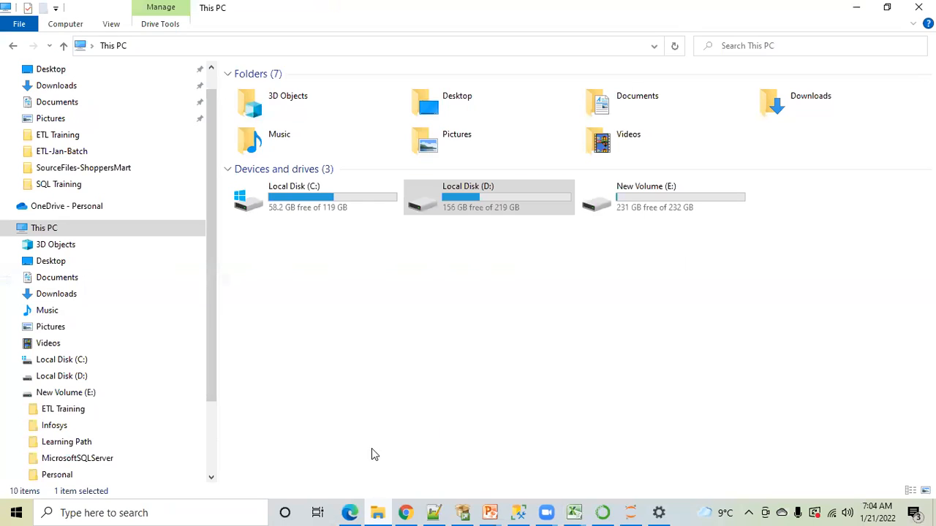
double_click(630, 203)
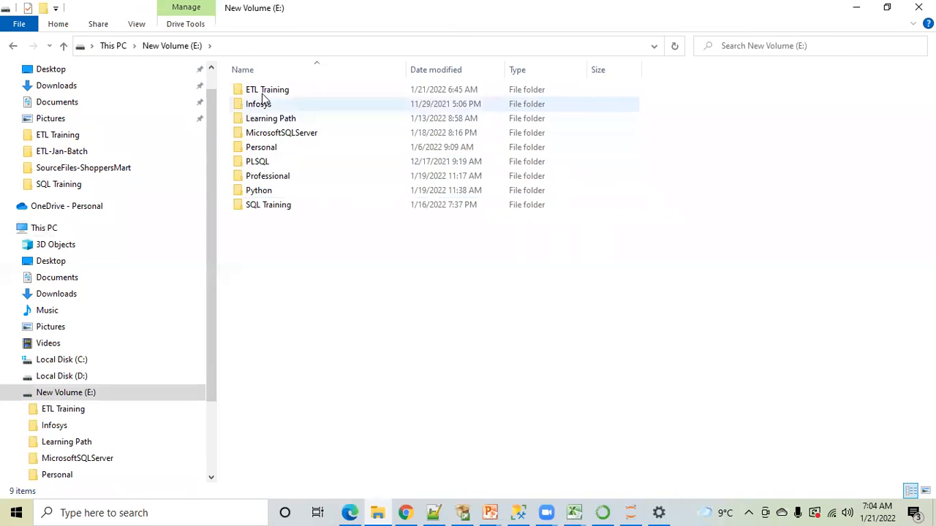
double_click(264, 90)
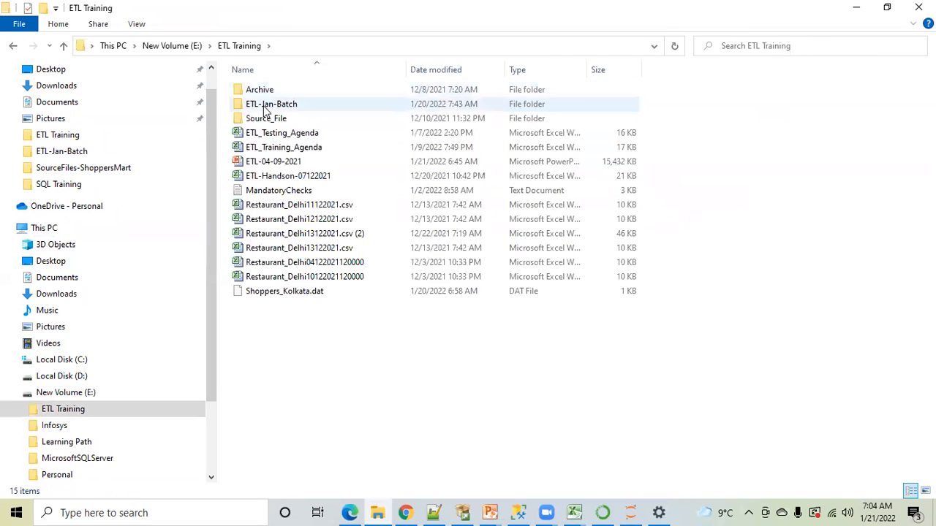
double_click(272, 119)
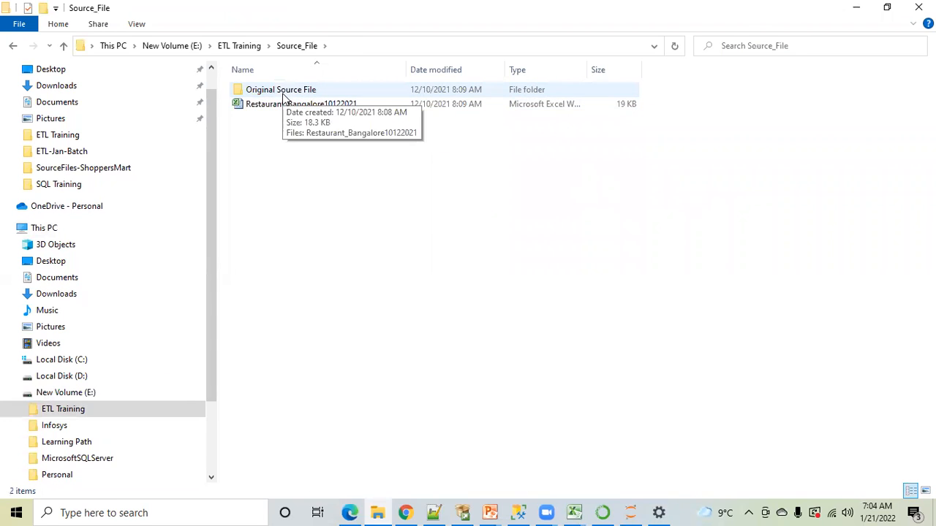
left_click(269, 95)
double_click(269, 95)
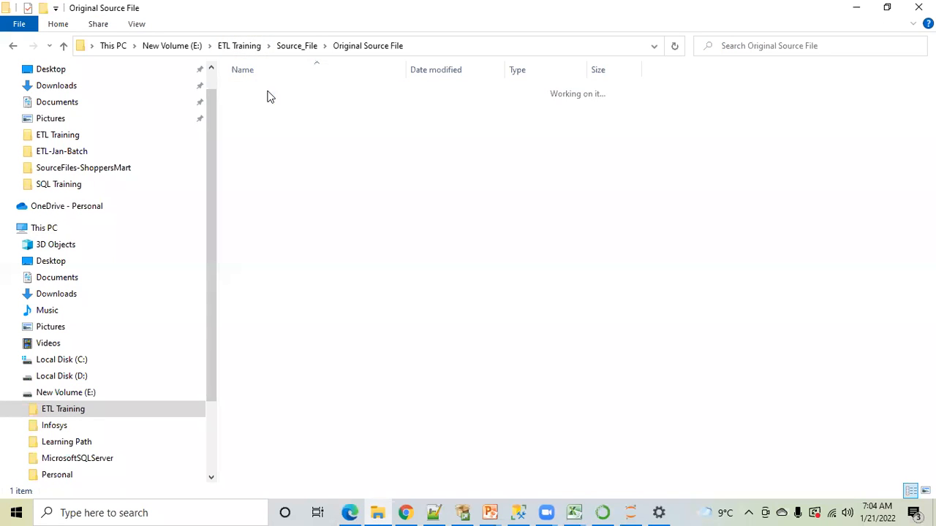
Go back to the ETL Training folder and open ETL-Jan-Batch\SourceFiles-ShoppersMart
left_click(241, 48)
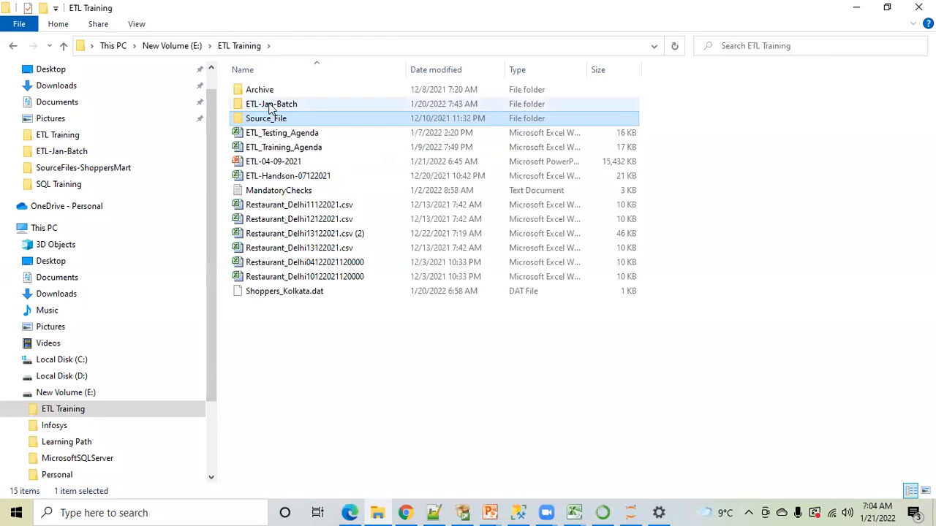
left_click(270, 107)
double_click(271, 106)
double_click(275, 90)
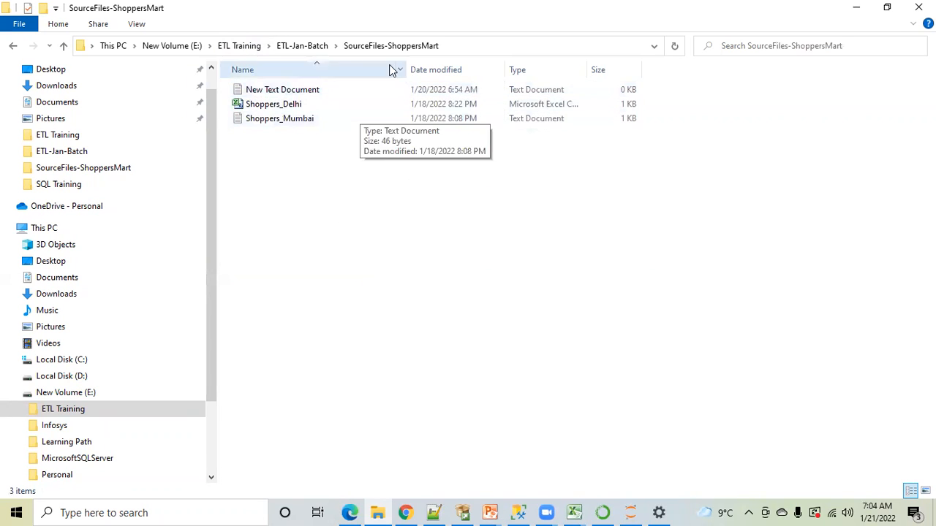
Show and highlight the full path of the SourceFiles-ShoppersMart folder, and select the New Text Document file
left_click(475, 43)
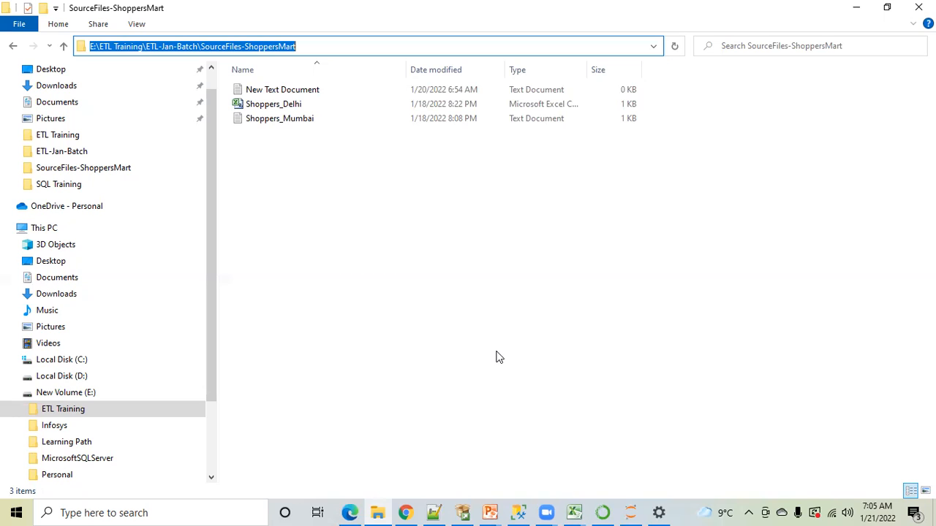
left_click(190, 46)
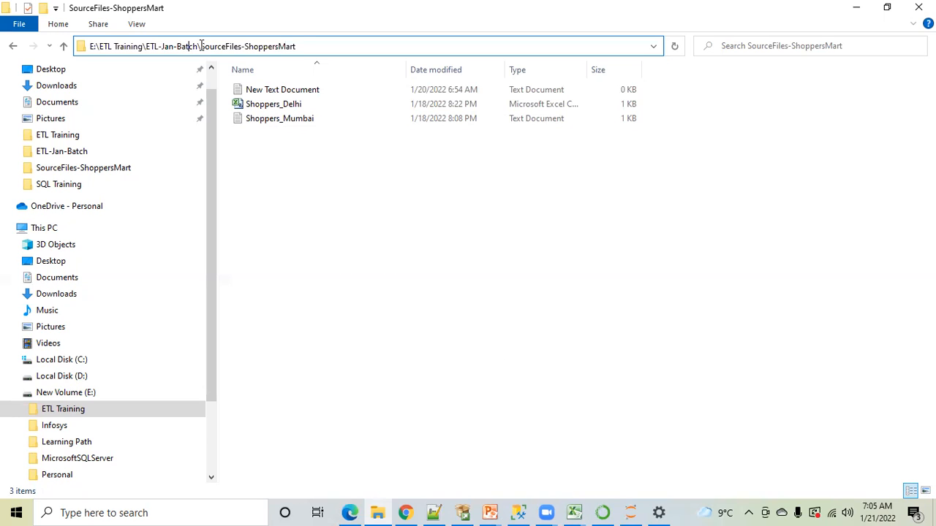
left_click_drag(308, 46, 44, 43)
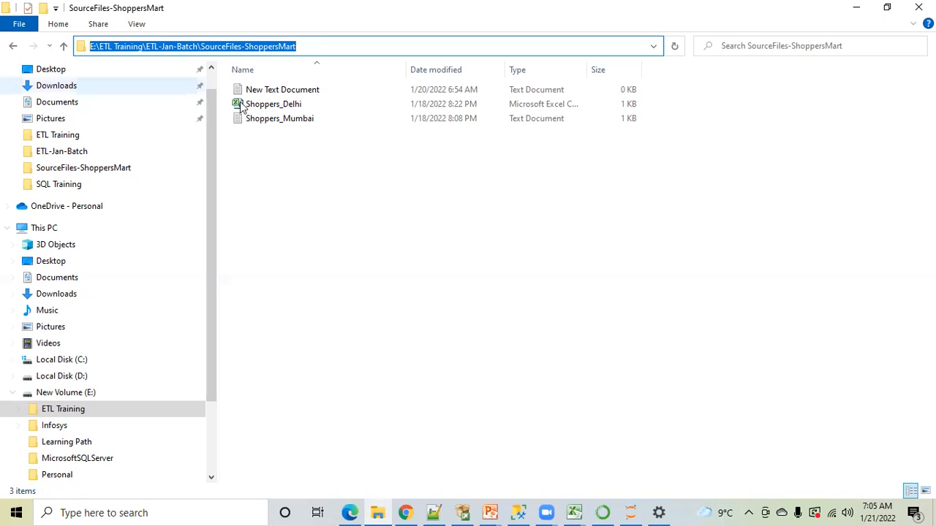
left_click(345, 190)
left_click(469, 47)
left_click(289, 93)
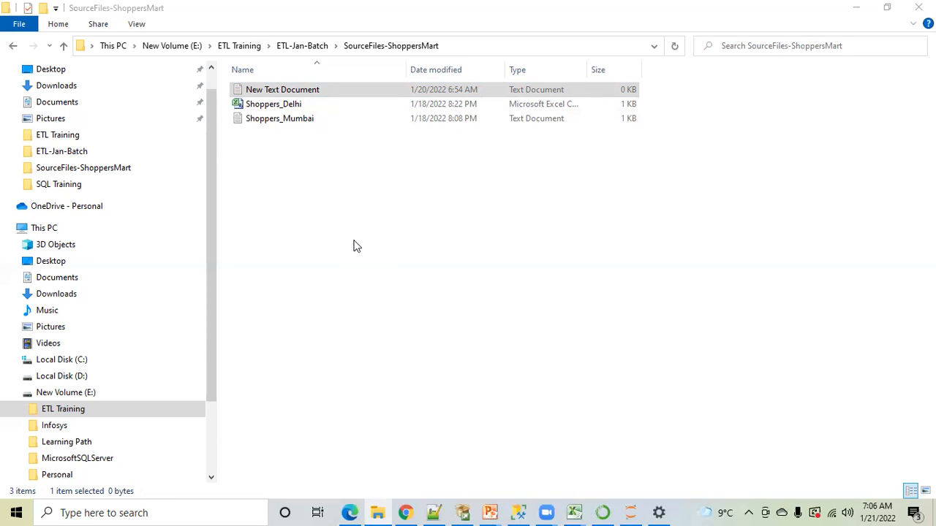
left_click(616, 93)
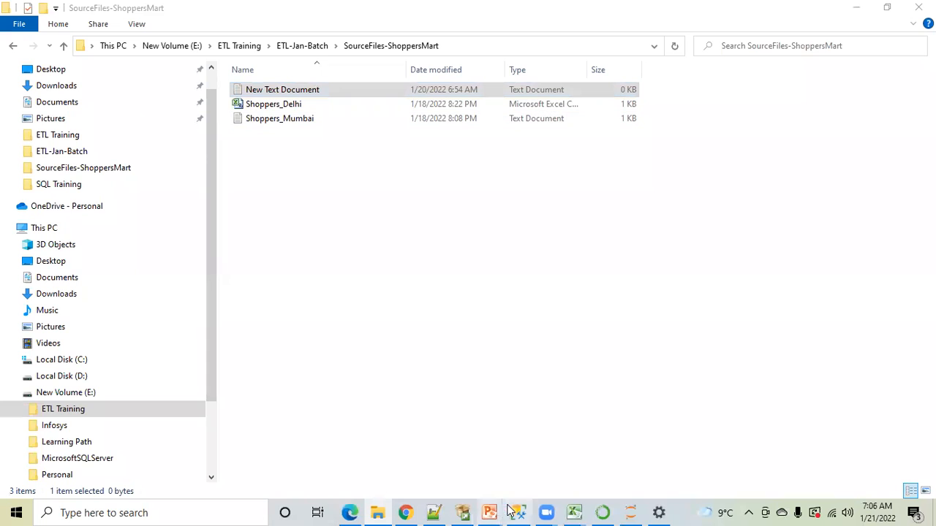
Return to MandatoryChecks.txt in Notepad++ and highlight "Completion of file" in the list of checks
left_click(463, 512)
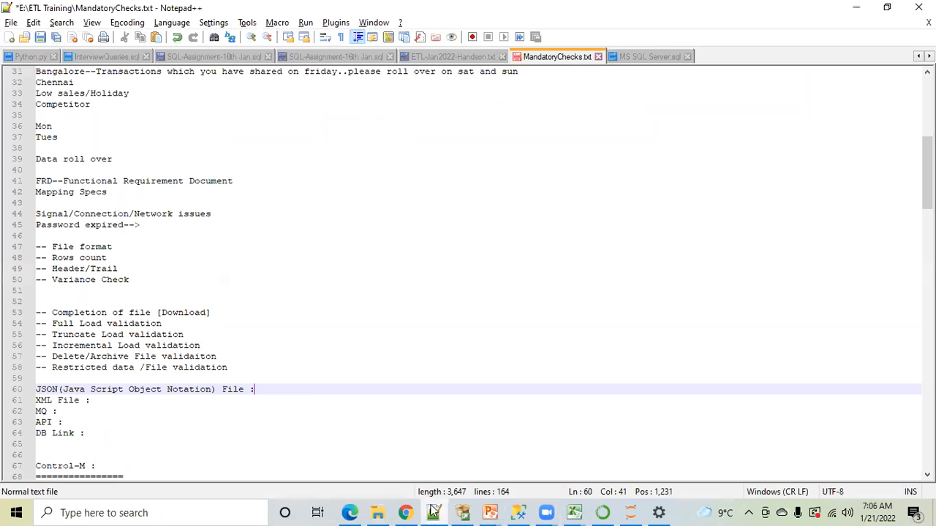
left_click(76, 312)
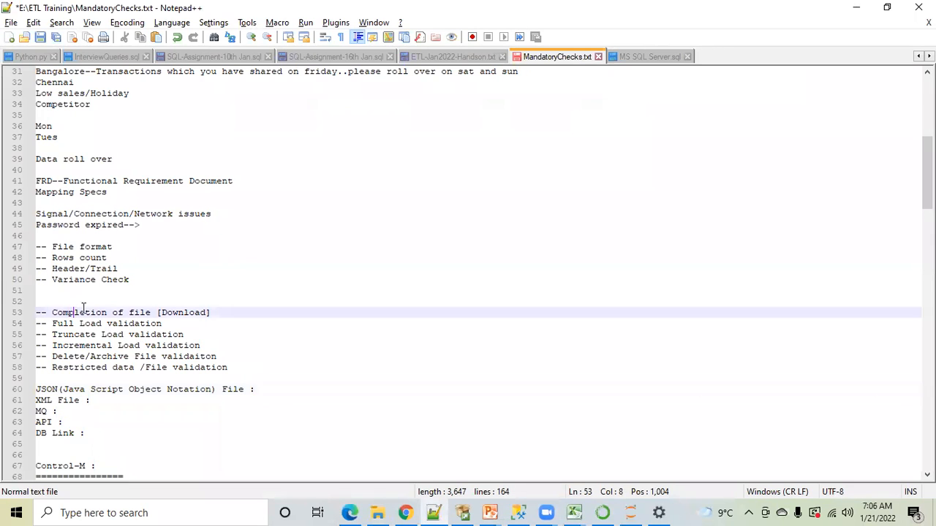
left_click_drag(149, 313, 51, 312)
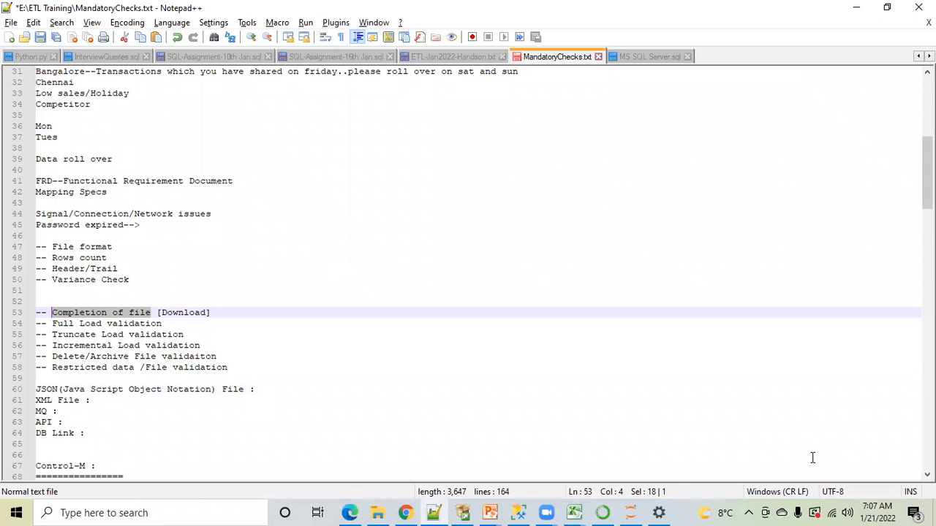
Switch to the ETL-04-09-2021 presentation in PowerPoint and show the ETL and Consumers diagram on slide 8 at 110% zoom
left_click(379, 512)
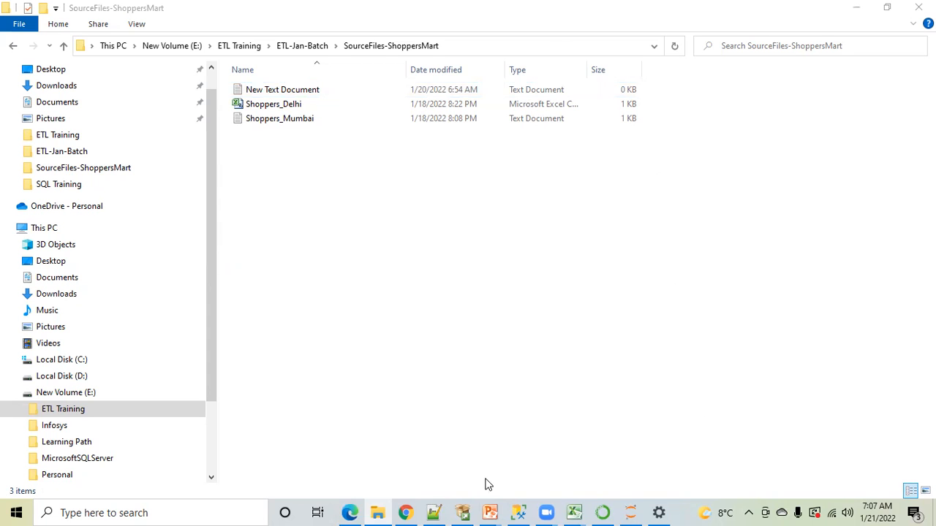
mouse_move(490, 512)
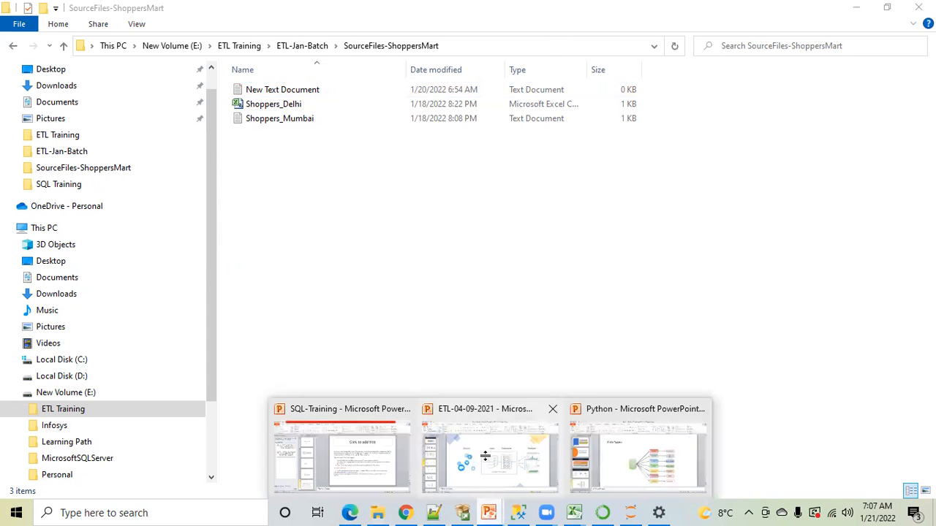
left_click(485, 458)
left_click(74, 351)
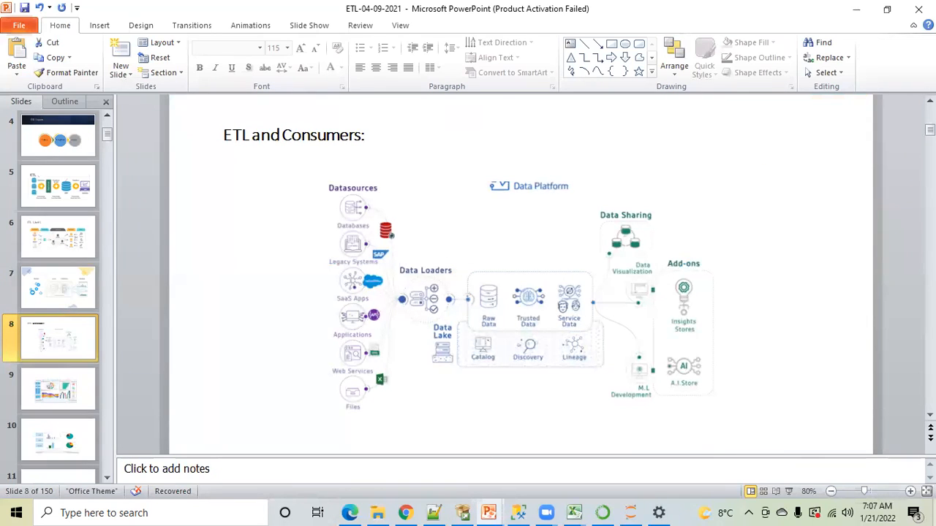
scroll(385, 262, "up", 3, "ctrl")
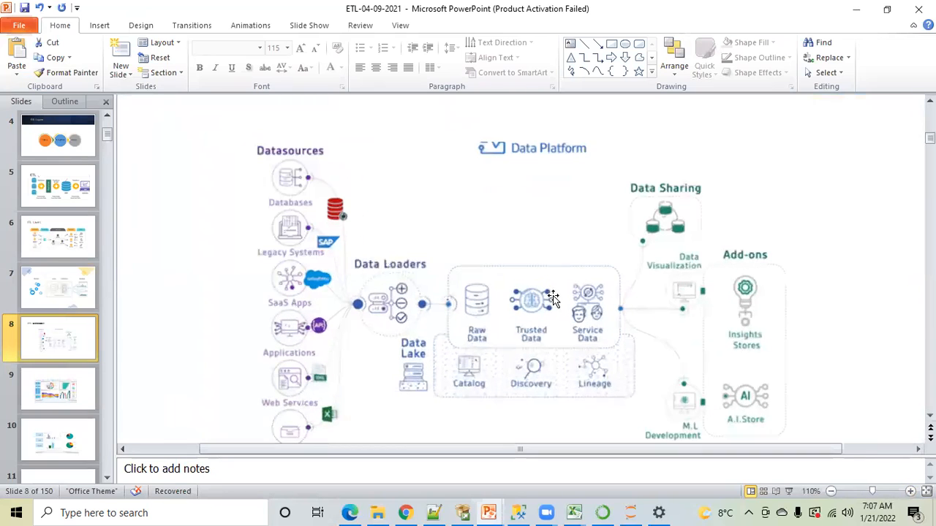
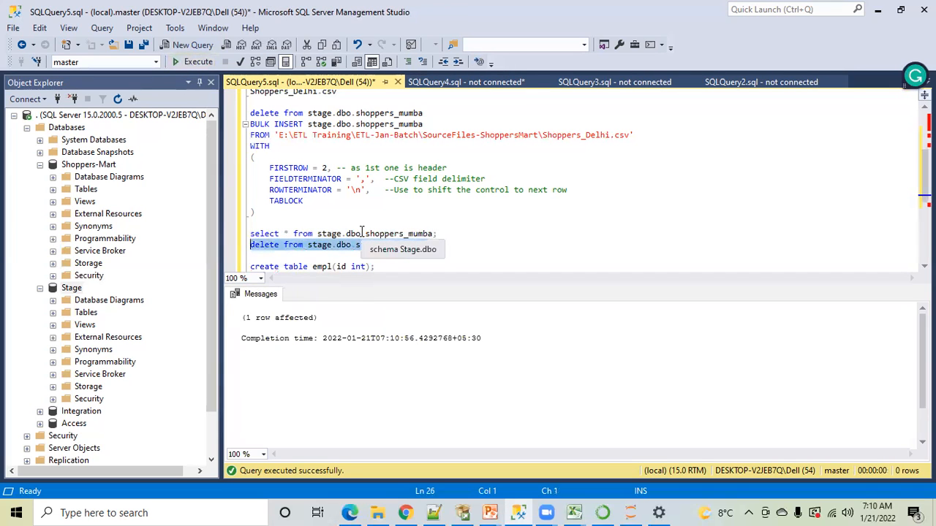
Highlight the table reference stage.dbo.shoppers_mumba in the select statement of SQLQuery5.sql
left_click(336, 233)
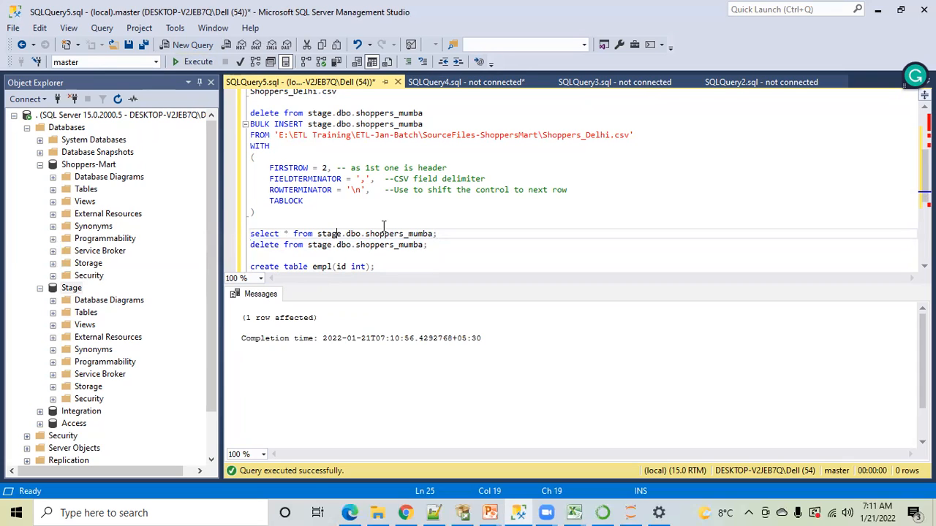
key("Left")
key("Left")
key("Left")
key("Left")
left_click_drag(317, 234, 430, 236)
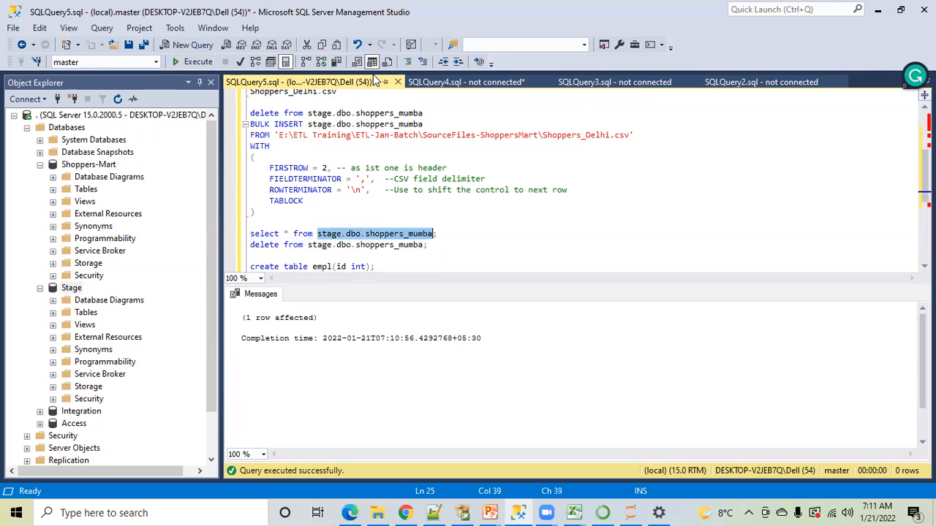
key("alt+Tab")
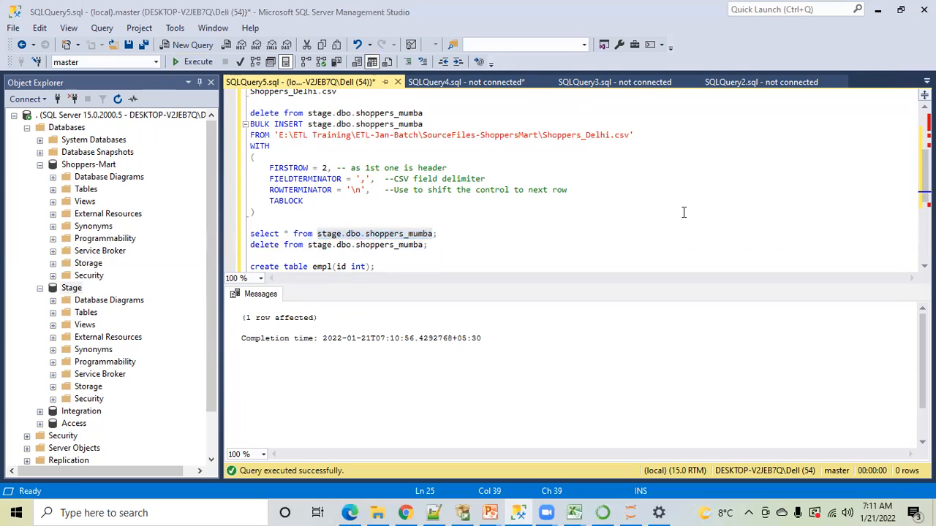
left_click(684, 212)
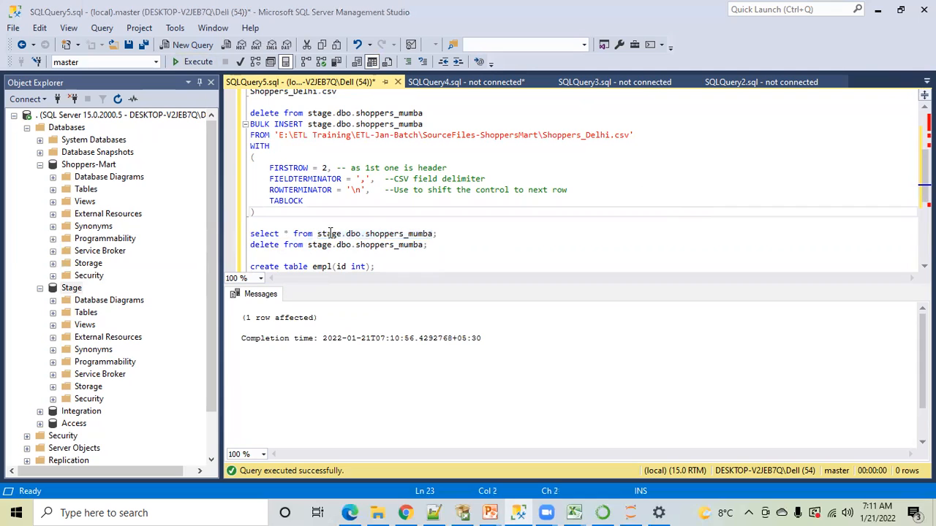
Highlight the table name shoppers_mumba, the database name stage and the schema dbo in the select statement
left_click_drag(366, 233, 431, 231)
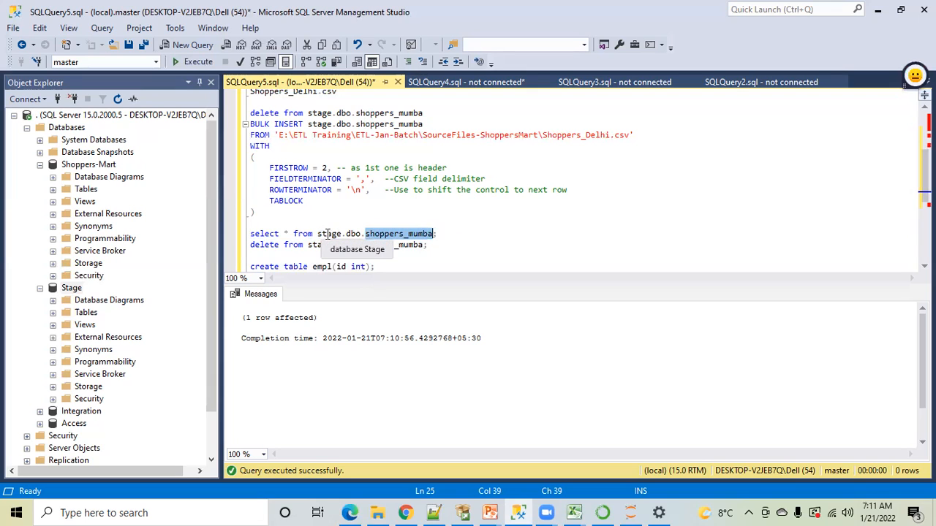
left_click_drag(317, 233, 344, 234)
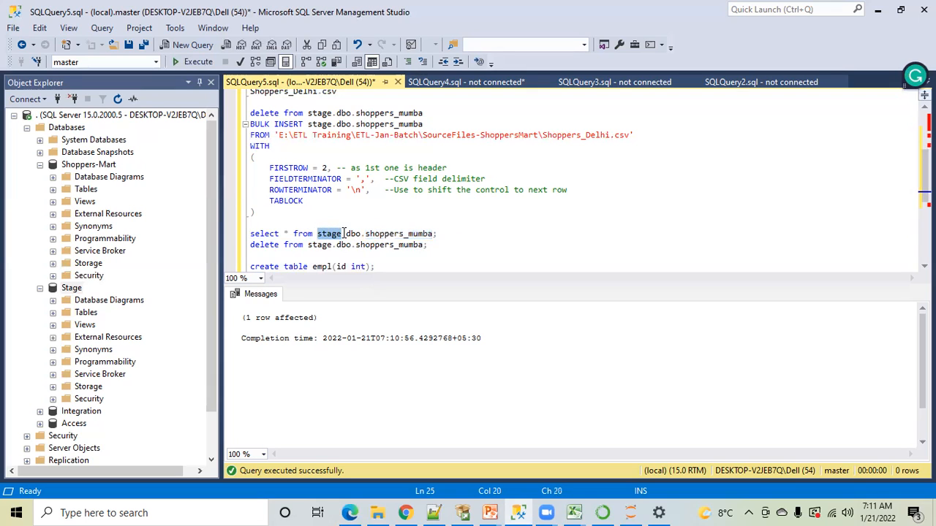
double_click(352, 233)
left_click(342, 219)
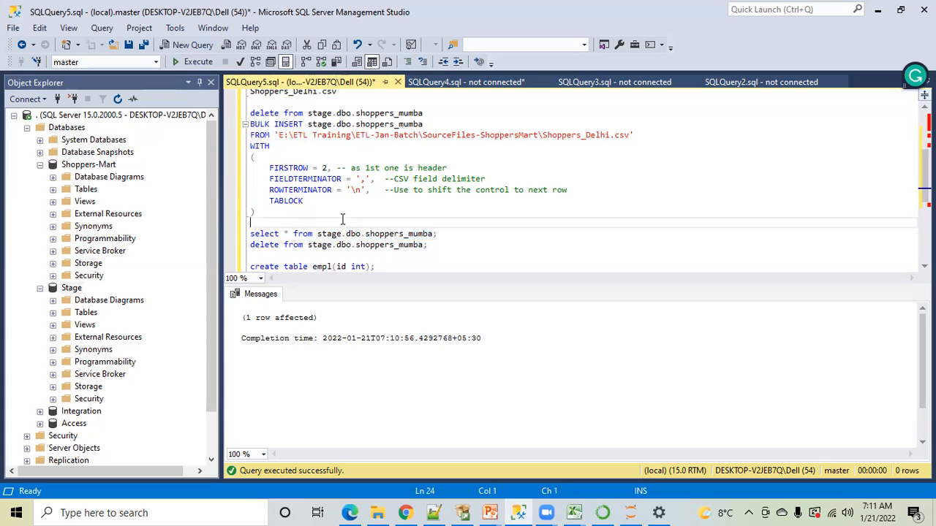
double_click(335, 234)
double_click(353, 233)
left_click(370, 233)
Run only the statement select * from stage.dbo.shoppers_mumba;
left_click_drag(373, 232, 249, 236)
left_click(433, 217)
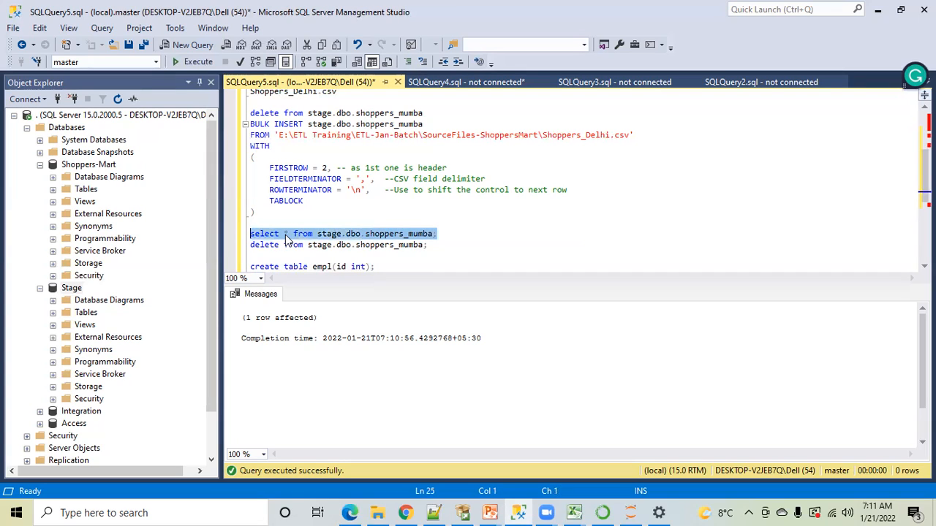
left_click(197, 64)
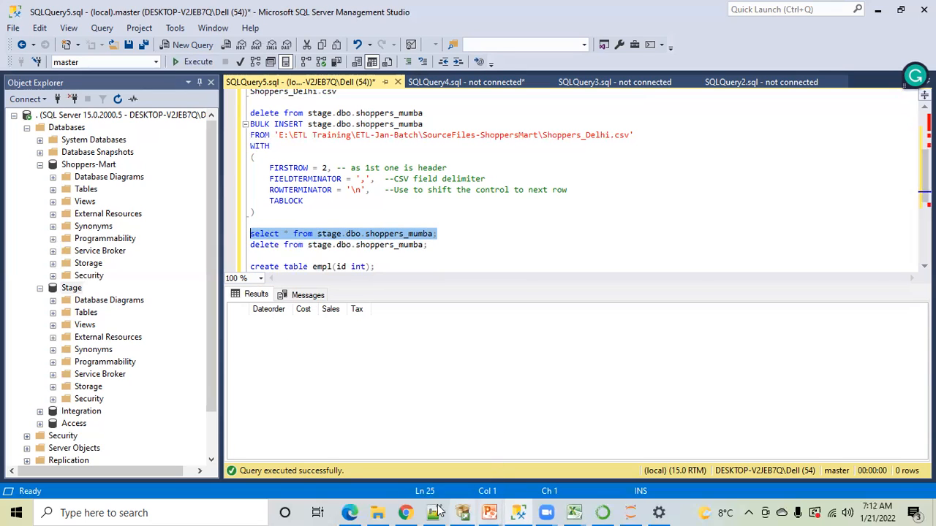
Try to open the Shoppers_Delhi file from the SourceFiles-ShoppersMart folder in File Explorer
left_click(375, 507)
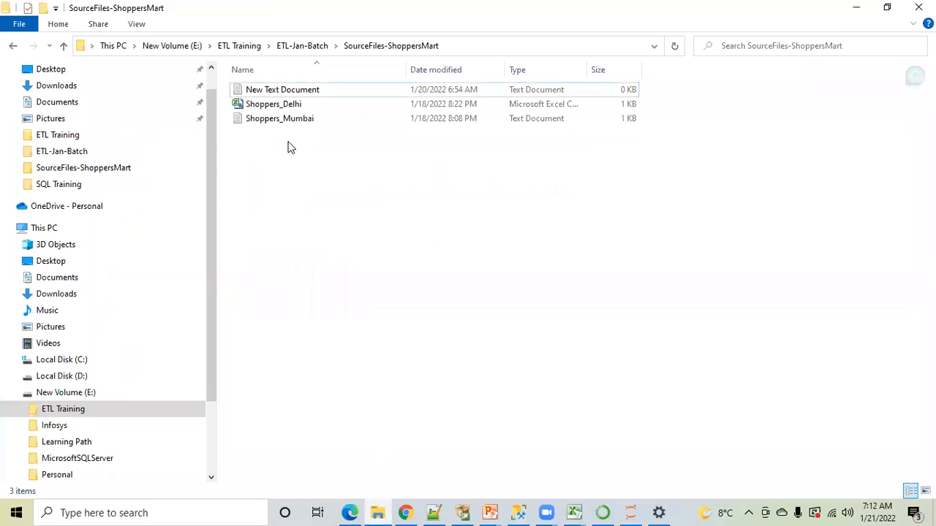
left_click(280, 107)
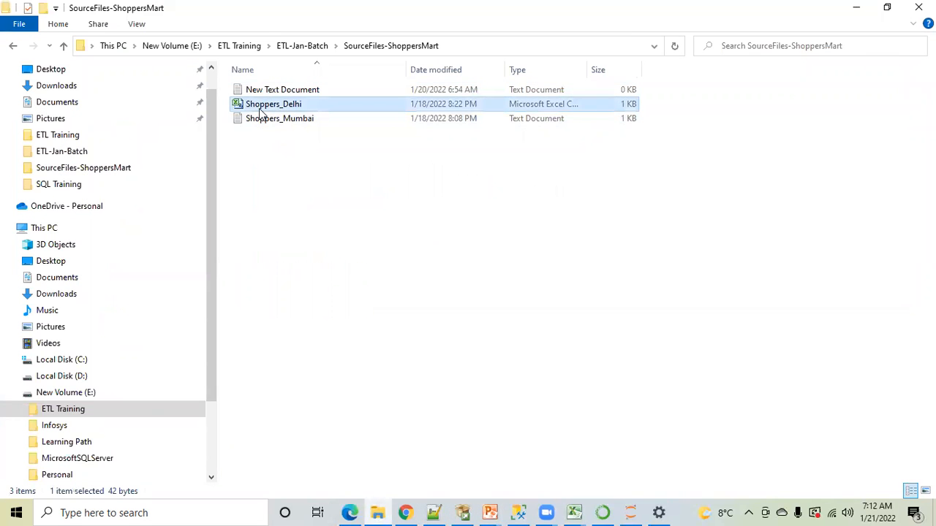
double_click(282, 110)
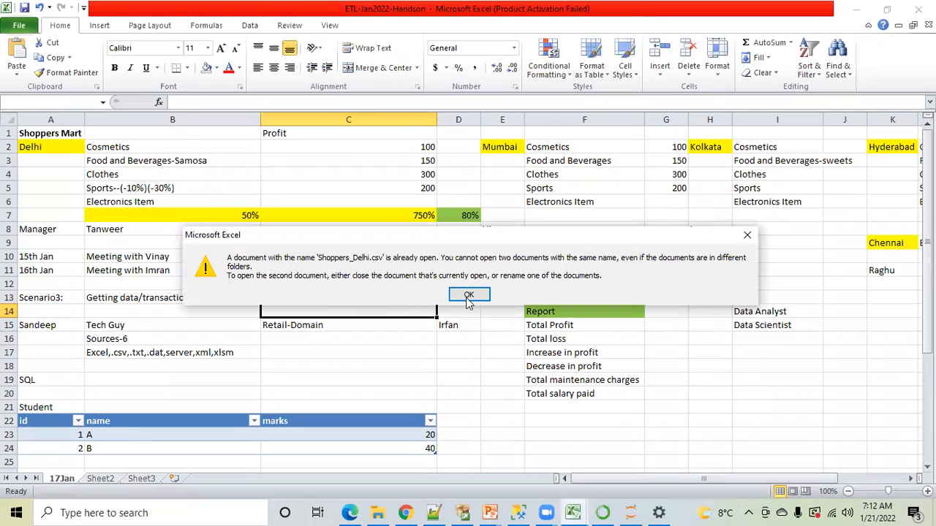
left_click(468, 296)
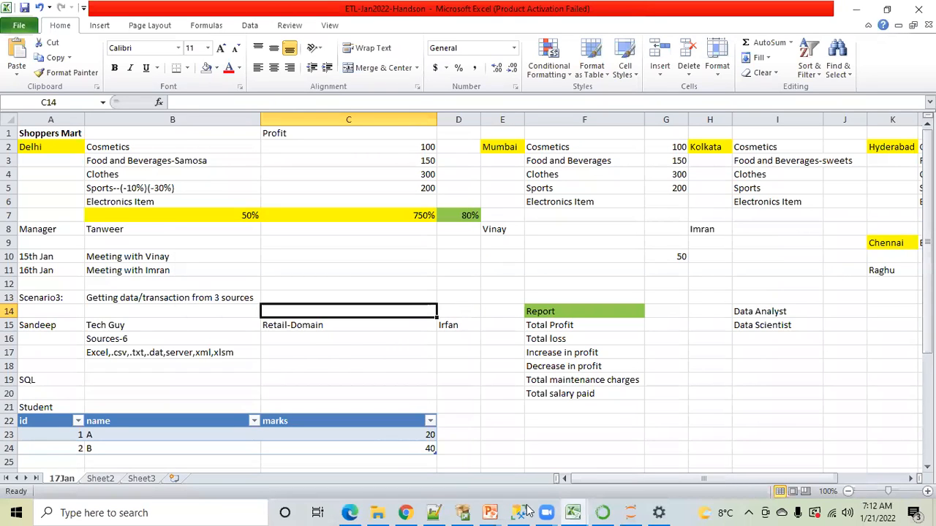
Switch to the already open Shoppers_Delhi workbook in Excel and close it without saving changes
left_click(572, 511)
left_click(610, 449)
left_click(358, 378)
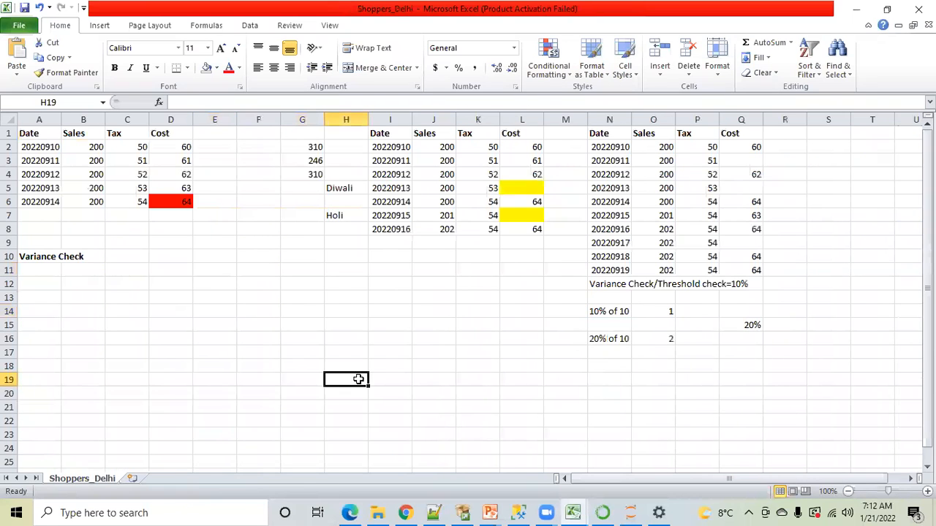
left_click(919, 10)
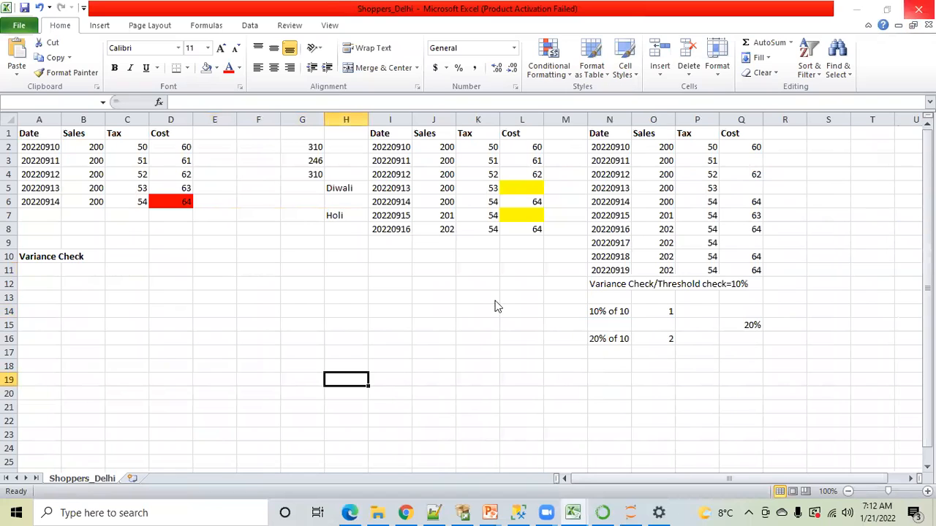
key("n")
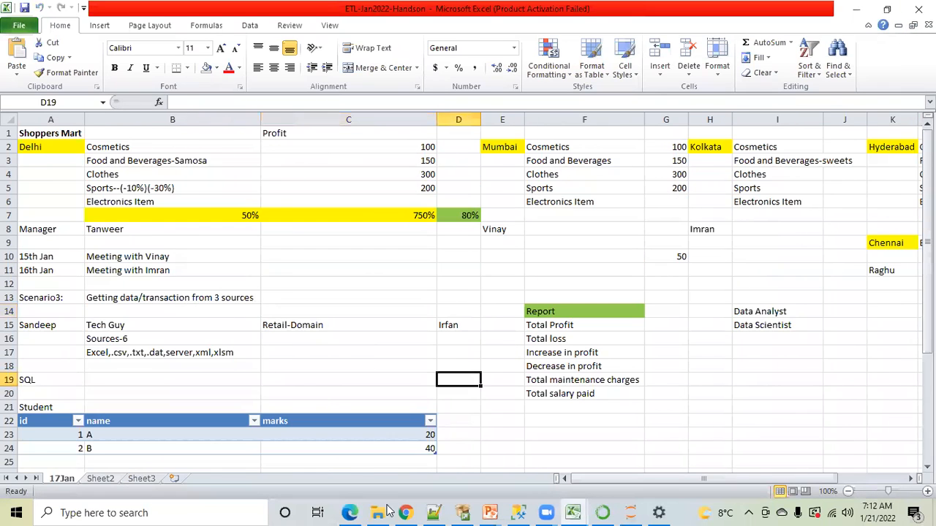
Open Shoppers_Delhi from the SourceFiles-ShoppersMart folder and select its data row A2:D2
left_click(378, 512)
double_click(268, 105)
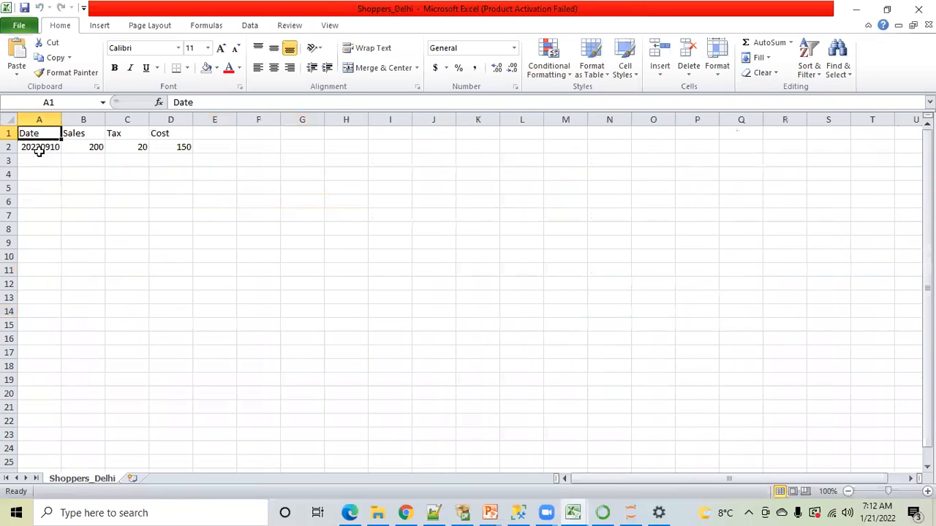
left_click(48, 150)
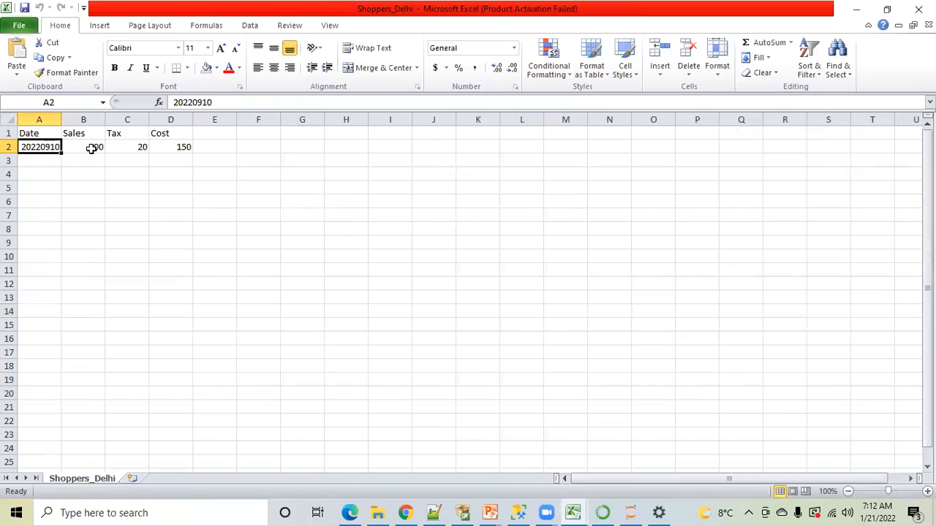
key("Right")
left_click(178, 149)
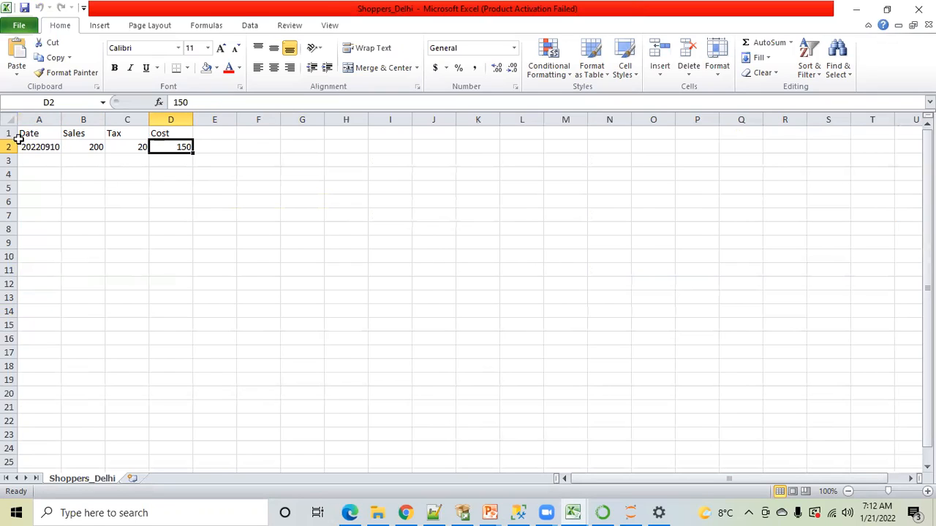
left_click_drag(32, 146, 158, 146)
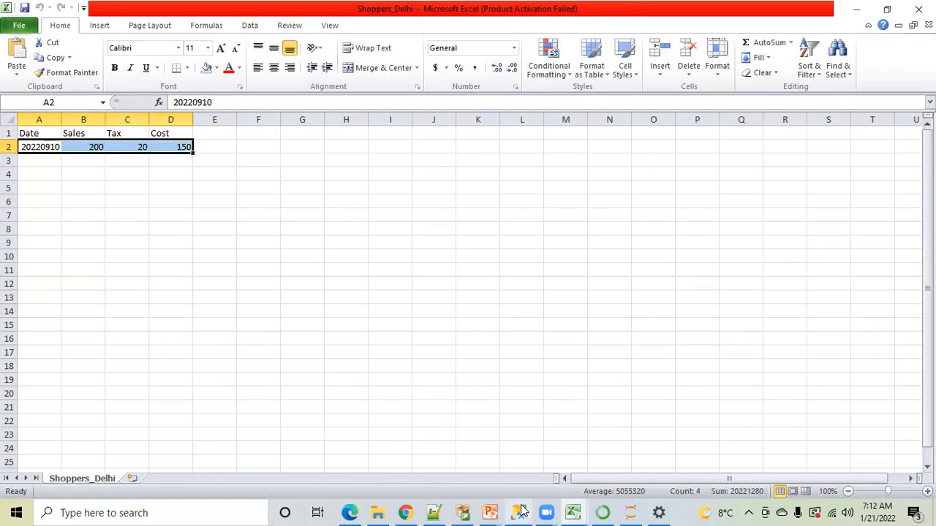
Show the Data Platform diagram in the ETL-04-09-2021 presentation, and highlight the BULK INSERT statement in SQL Server Management Studio
mouse_move(489, 512)
left_click(476, 449)
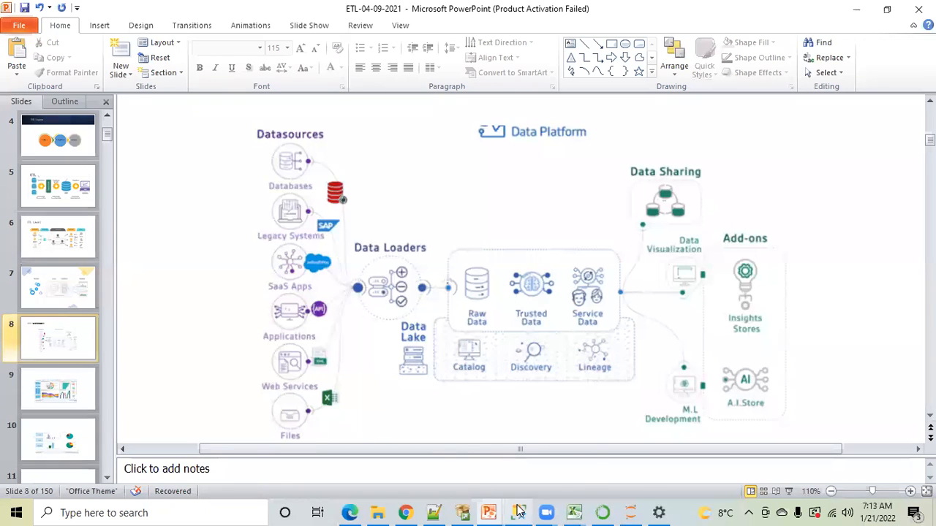
mouse_move(519, 512)
left_click(525, 428)
left_click(408, 209)
left_click_drag(259, 213, 250, 124)
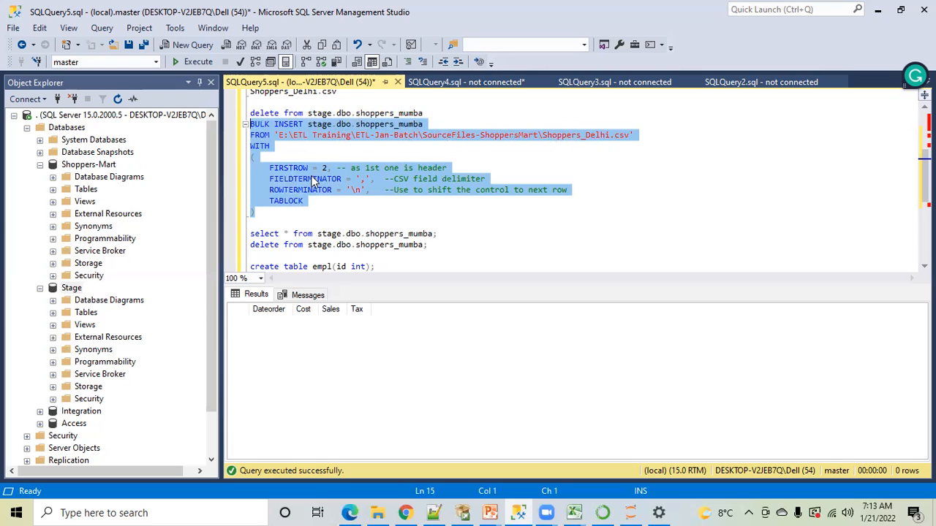
Highlight the INSERT keyword and the target table stage.dbo.shoppers_mumba in the BULK INSERT statement
left_click(360, 133)
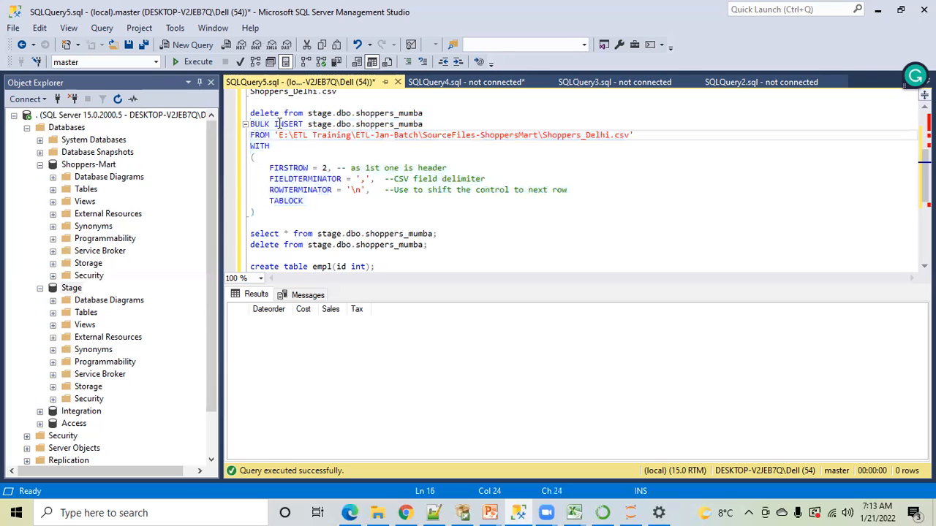
double_click(283, 124)
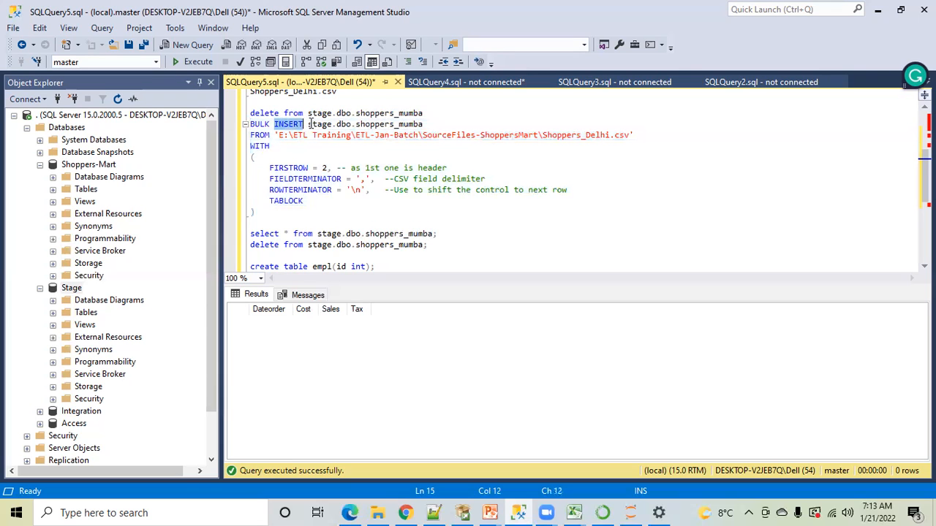
left_click_drag(307, 124, 423, 124)
left_click(329, 156)
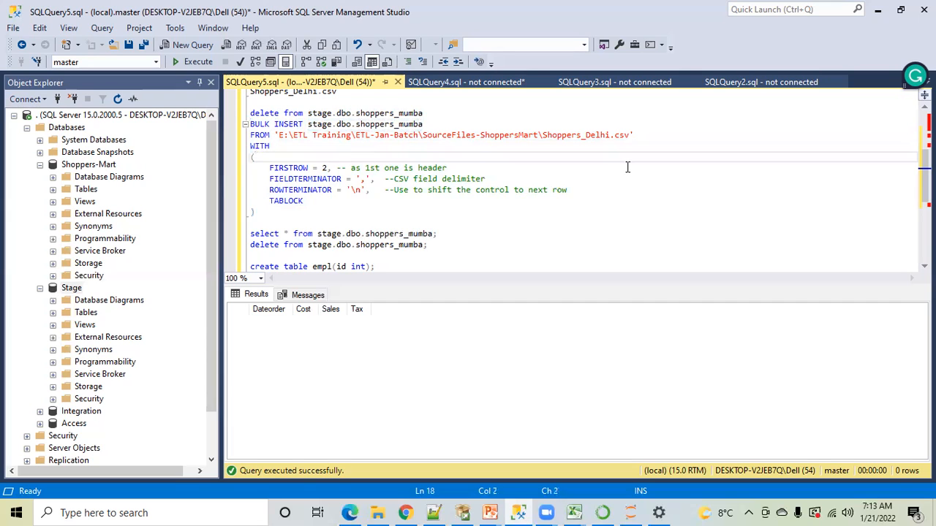
Try to run the BULK INSERT statement that loads Shoppers_Delhi.csv into stage.dbo.shoppers_mumba, and check the messages
left_click_drag(256, 212, 250, 124)
left_click(191, 62)
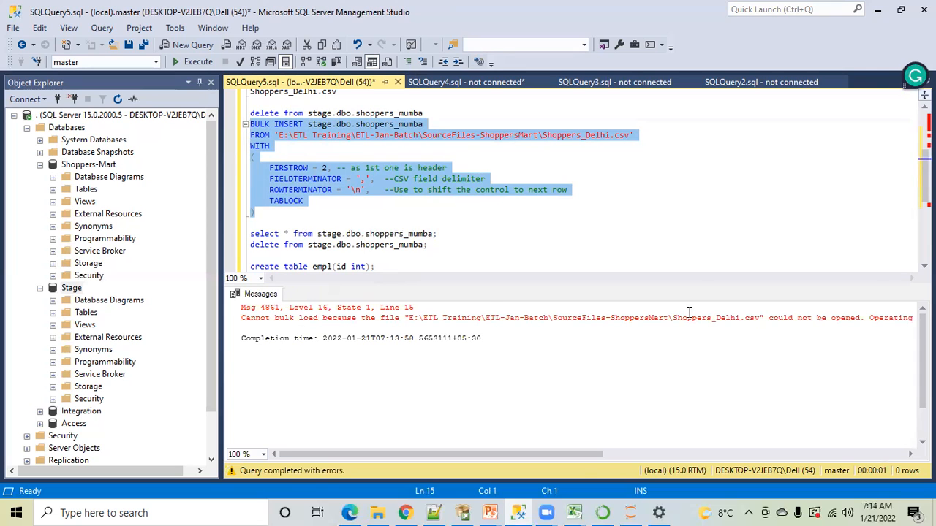
left_click_drag(592, 454, 496, 439)
scroll(496, 445, "right", 5)
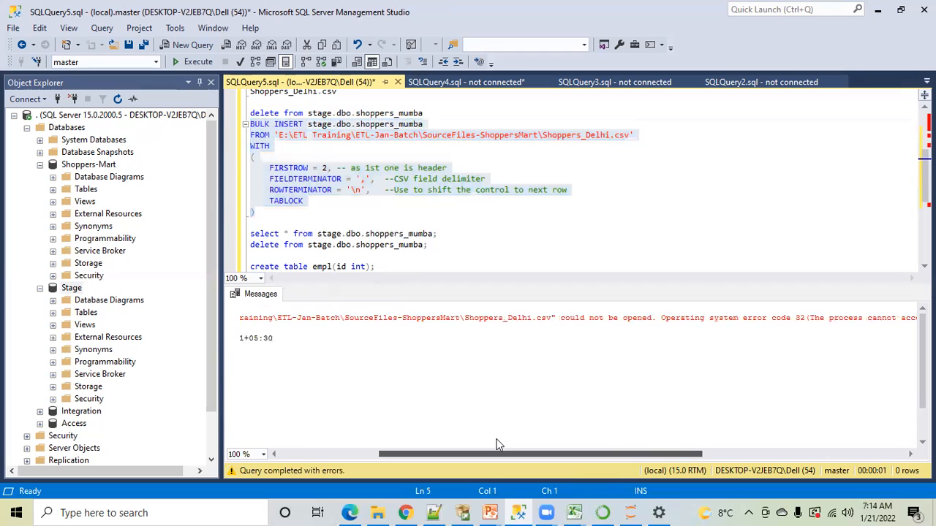
Close the Shoppers_Delhi workbook in Excel and rerun the BULK INSERT statement in SQL Server Management Studio
left_click(574, 511)
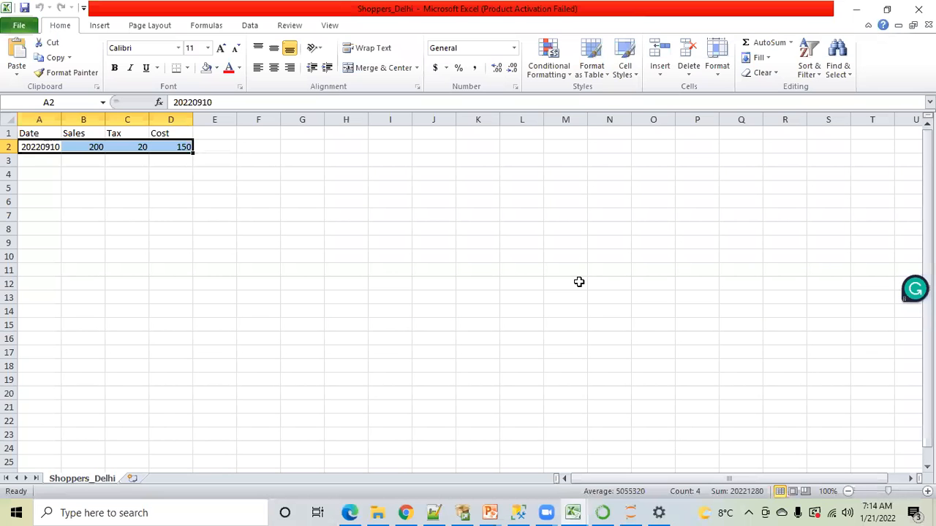
left_click(578, 282)
key("ctrl+w")
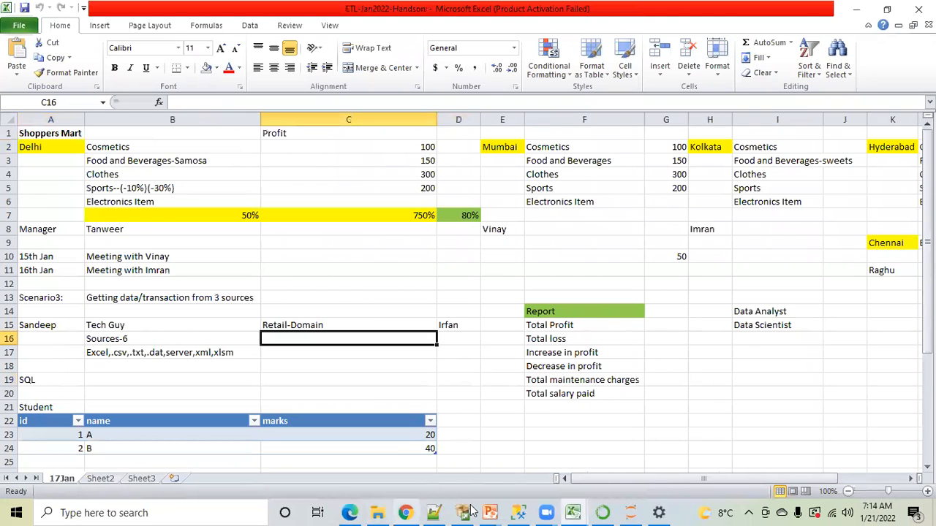
left_click(519, 511)
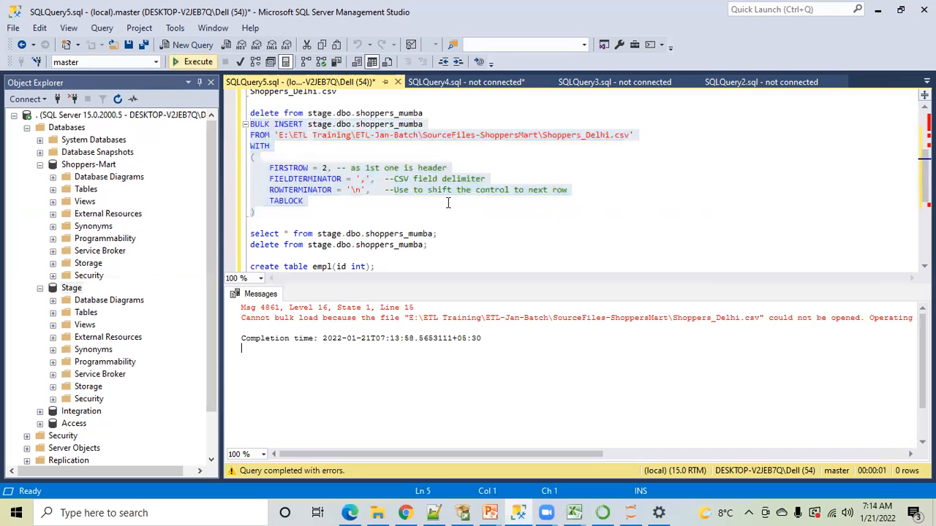
key("F5")
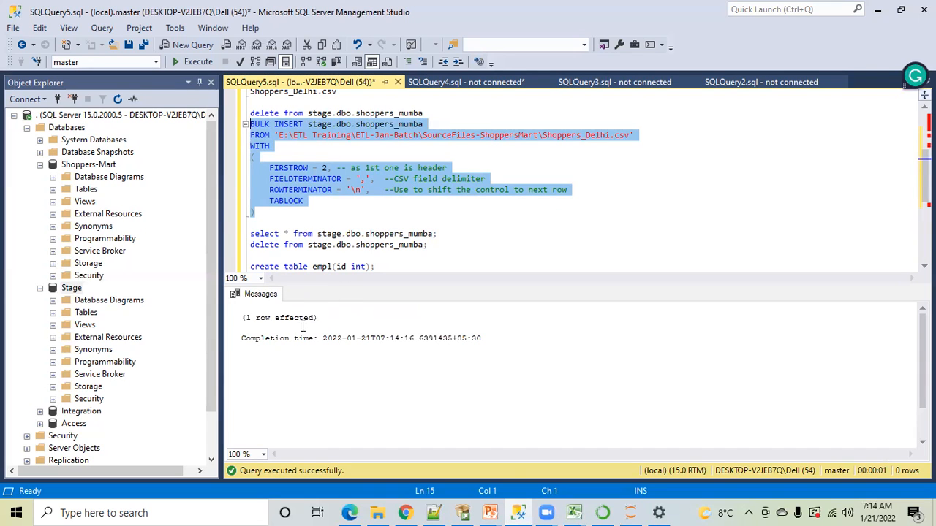
Query all rows of stage.dbo.shoppers_mumba with the existing select statement to check the loaded data
left_click(331, 209)
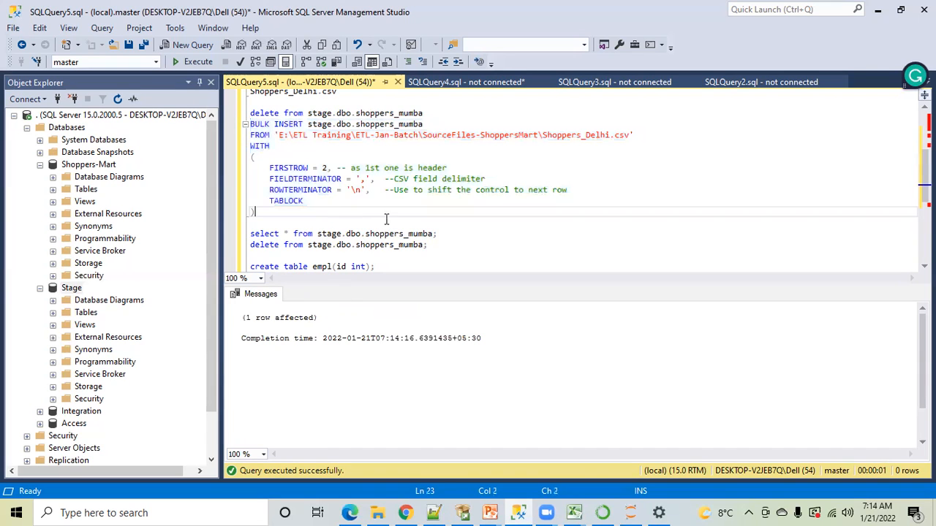
left_click_drag(436, 234, 349, 234)
left_click_drag(251, 233, 249, 234)
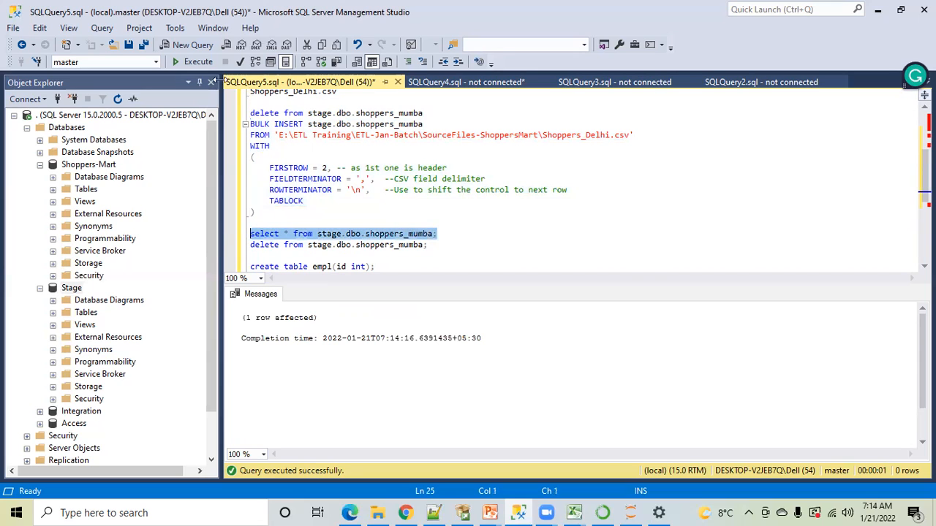
left_click(196, 62)
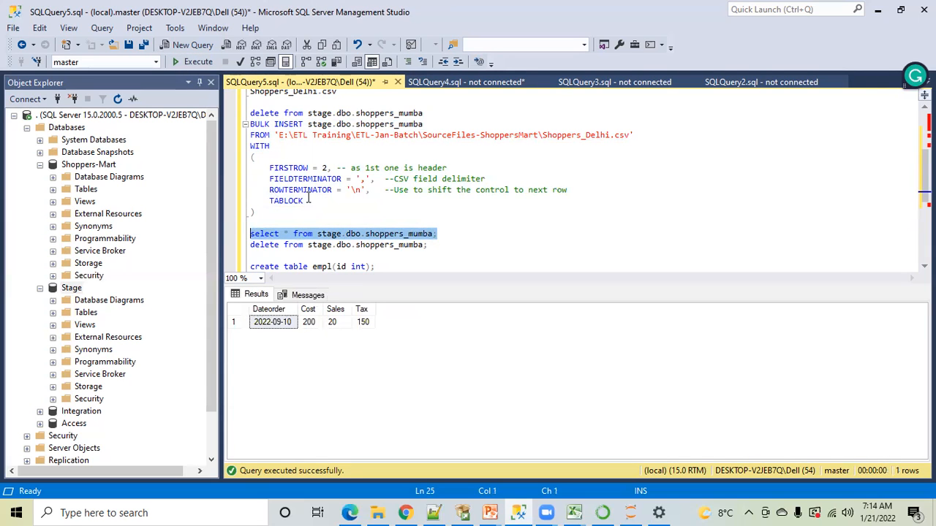
Highlight the whole BULK INSERT statement, from BULK INSERT to the closing parenthesis
left_click(297, 169)
left_click_drag(263, 216, 245, 124)
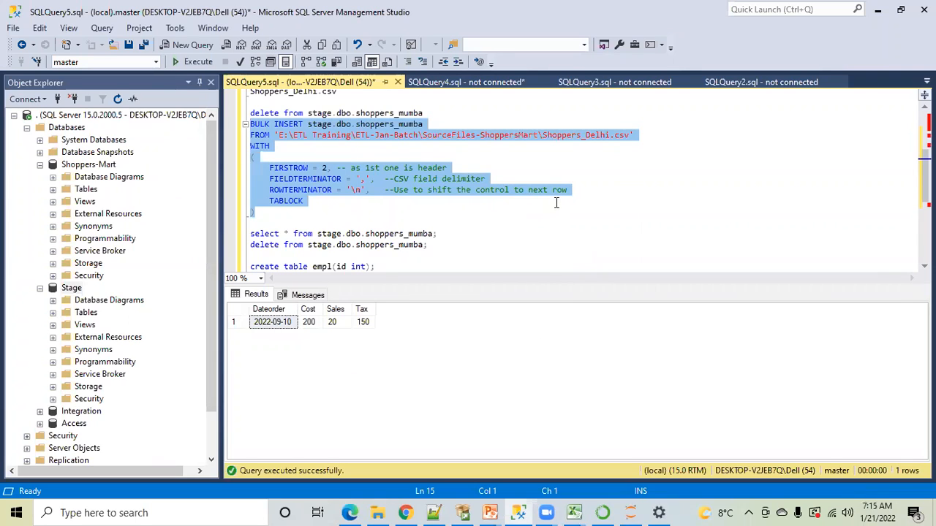
left_click(543, 63)
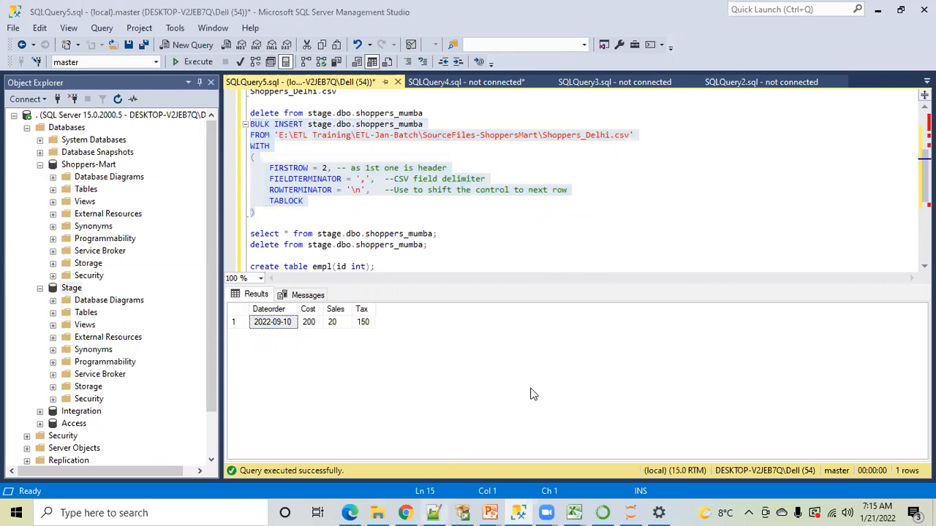
View the data platform slide of ETL-04-09-2021 in PowerPoint, and highlight the file completion check in MandatoryChecks.txt in Notepad++
mouse_move(488, 511)
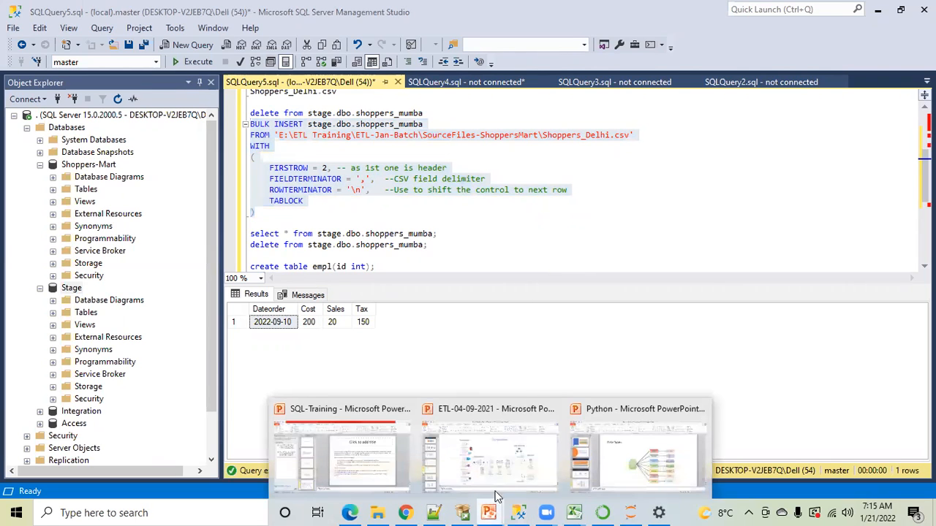
left_click(503, 451)
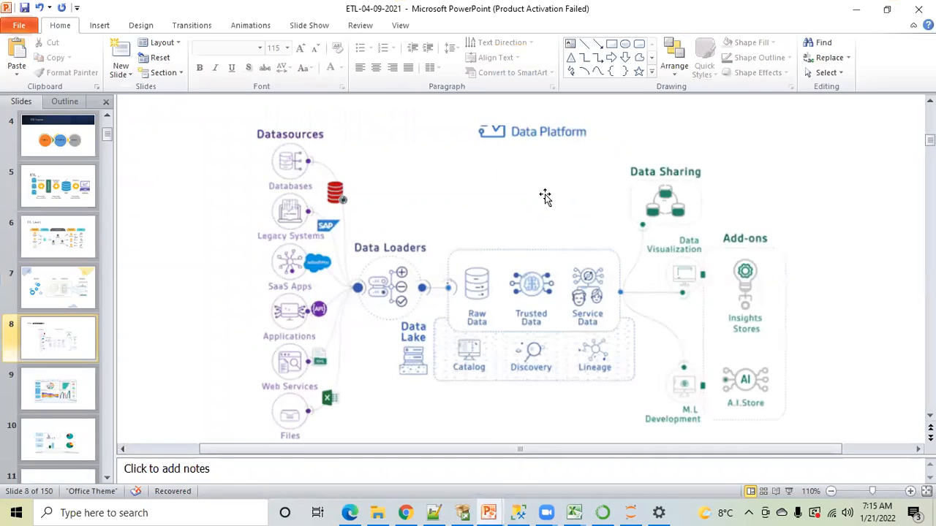
left_click(433, 512)
left_click(318, 247)
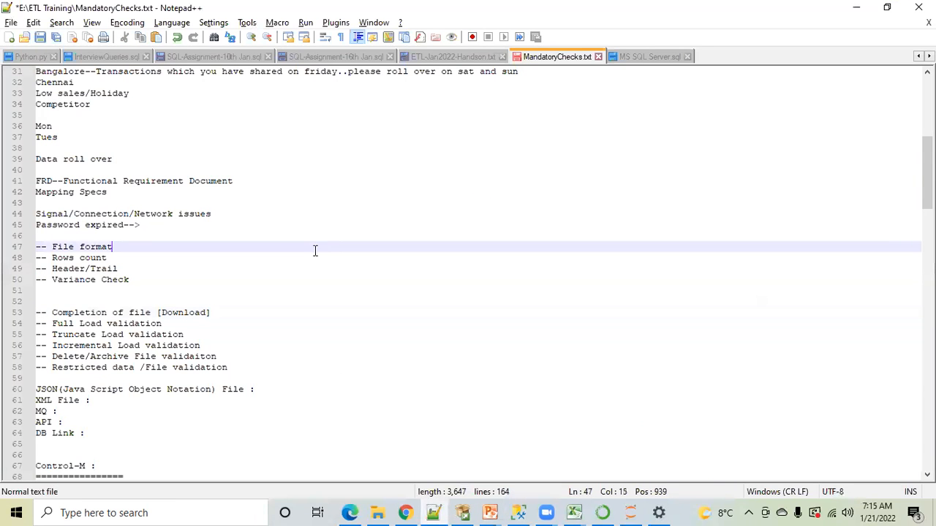
left_click(102, 312)
double_click(139, 313)
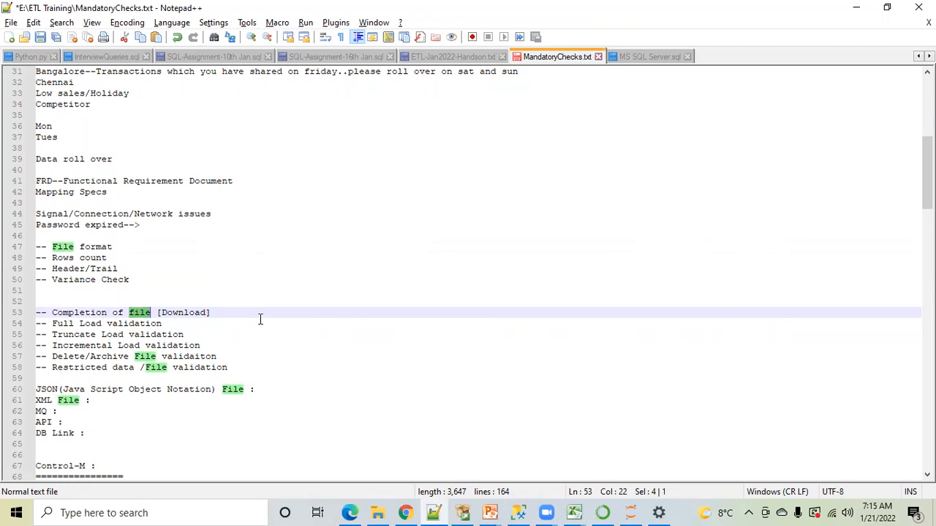
Switch to the SourceFiles-ShoppersMart folder in File Explorer and point out the empty New Text Document file
left_click(383, 512)
left_click(345, 268)
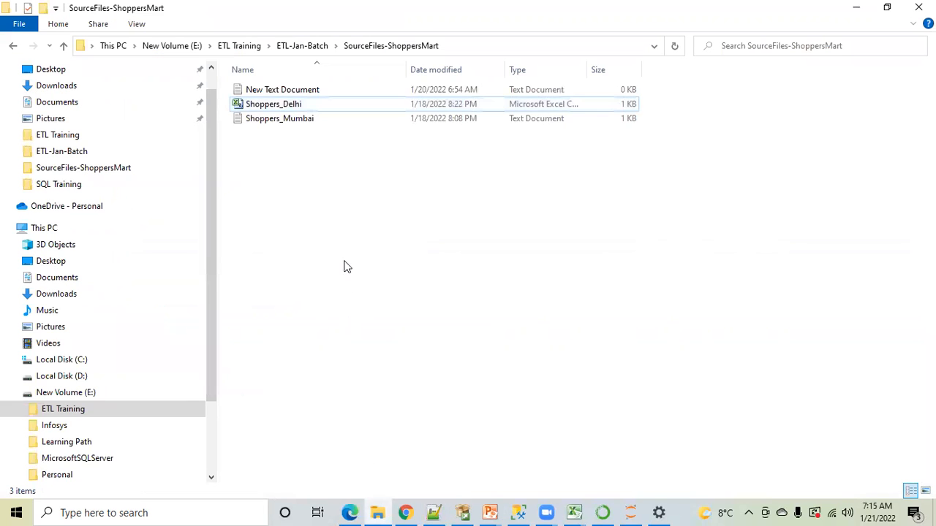
left_click(296, 95)
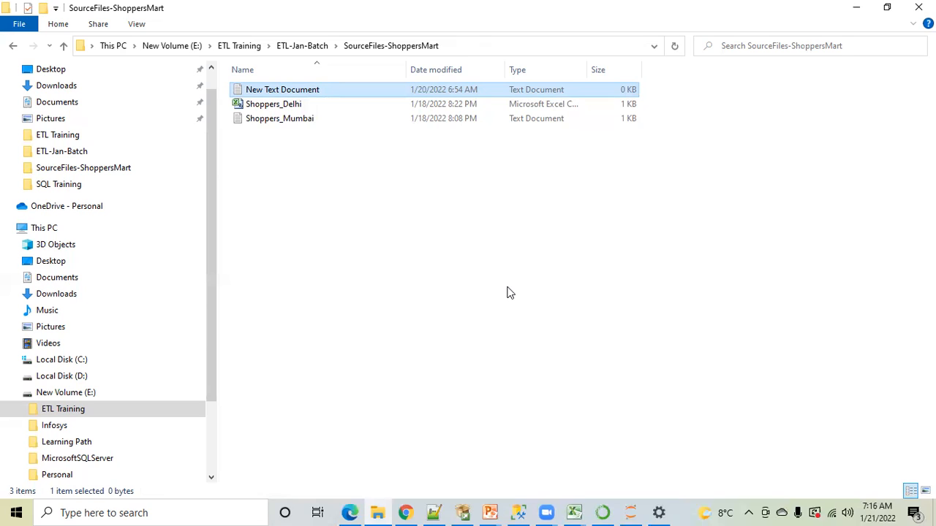
left_click(476, 27)
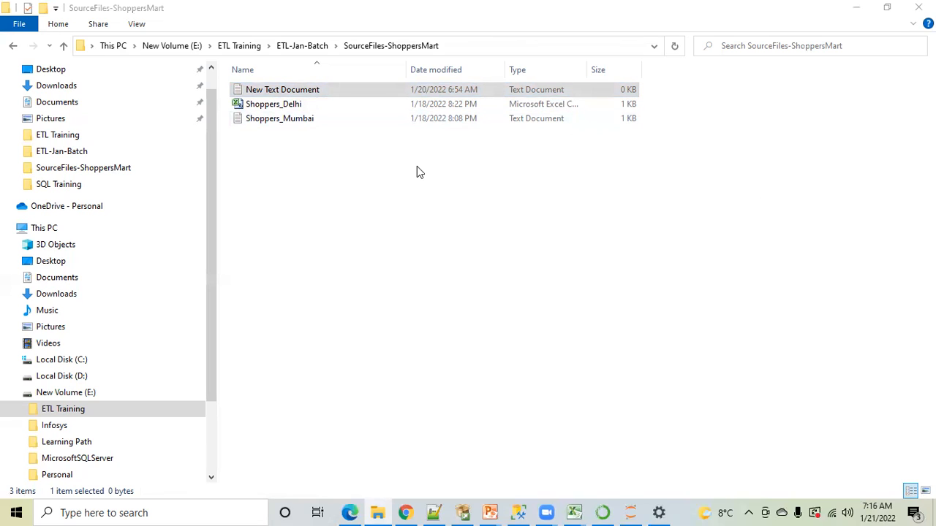
left_click(324, 94)
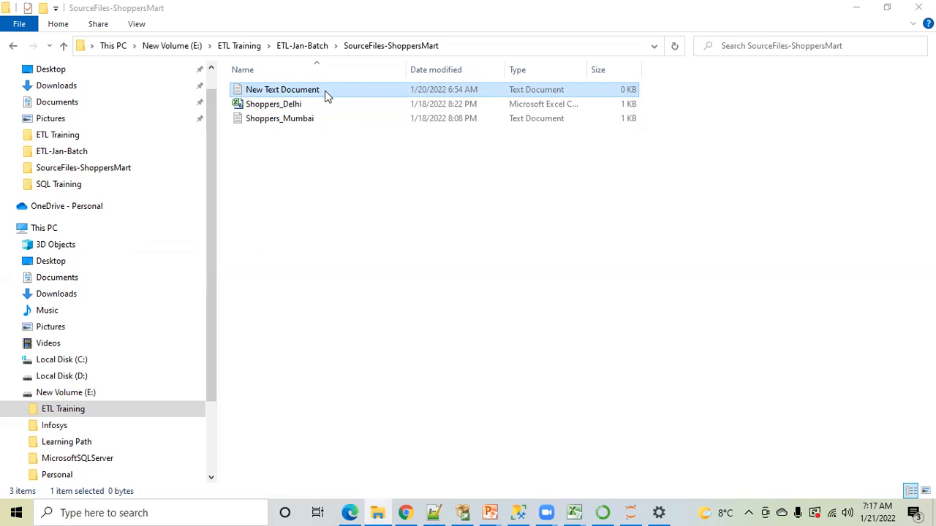
In MandatoryChecks.txt in Notepad++, group "Completion of file [Download]" with the checks above it, and set off the three load validations with blank lines
left_click(439, 510)
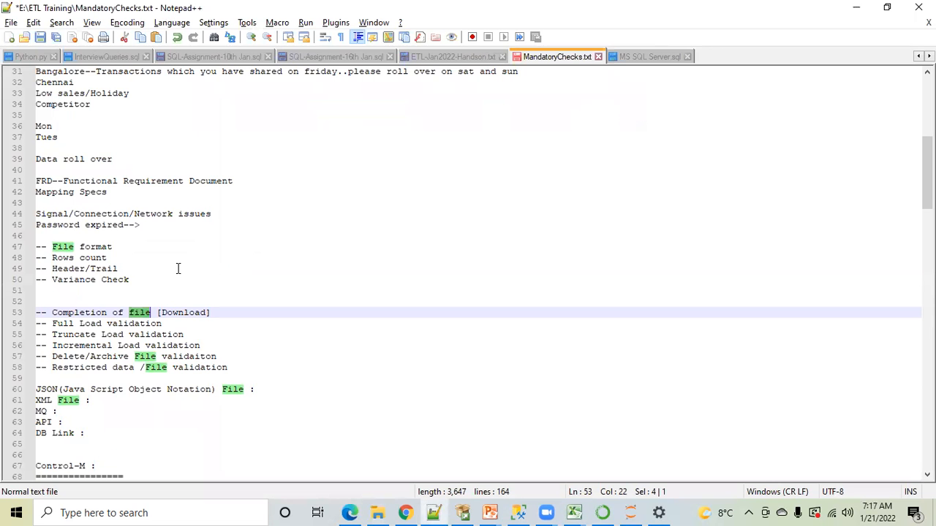
scroll(168, 267, "down", 1)
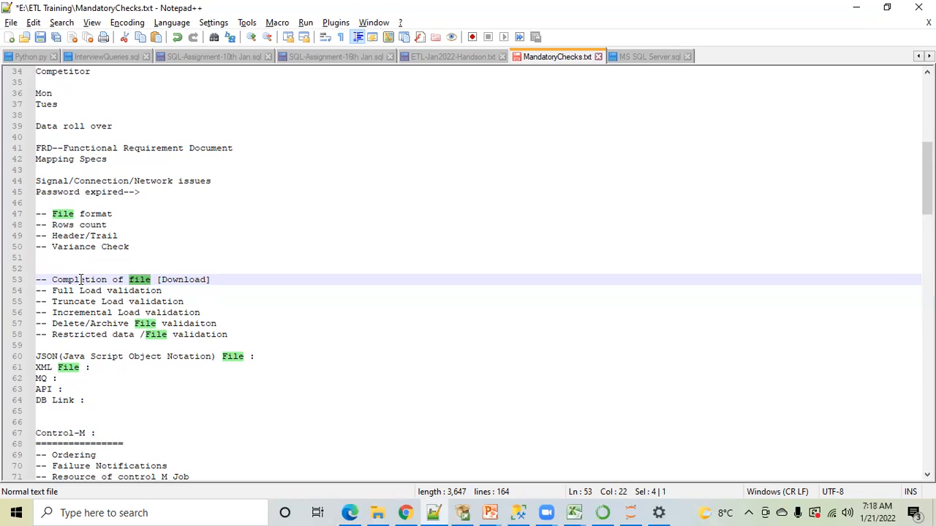
left_click(226, 276)
key("Home")
key("BackSpace")
key("BackSpace")
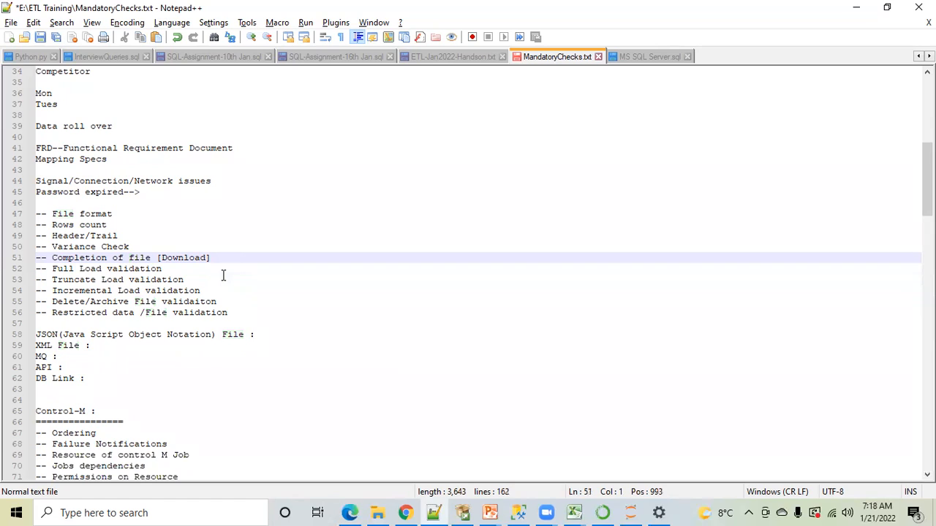
key("Down")
key("Return")
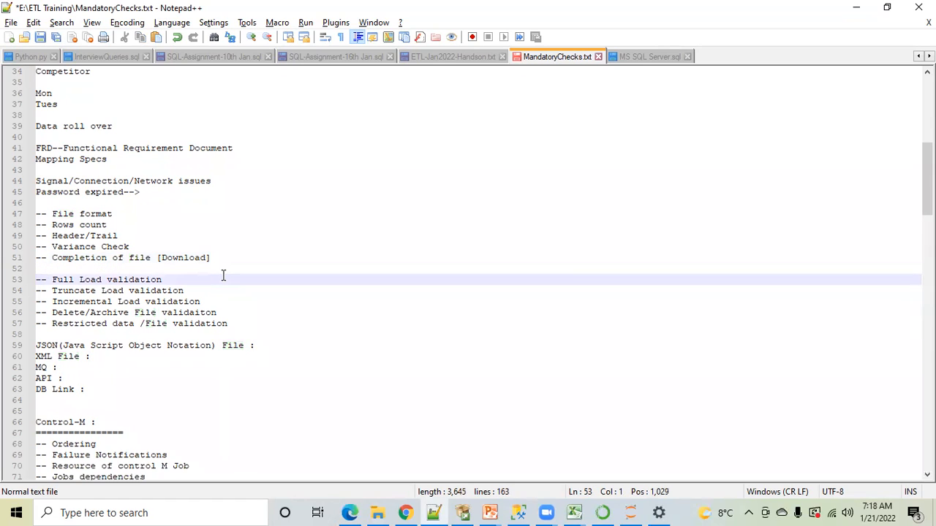
left_click(210, 301)
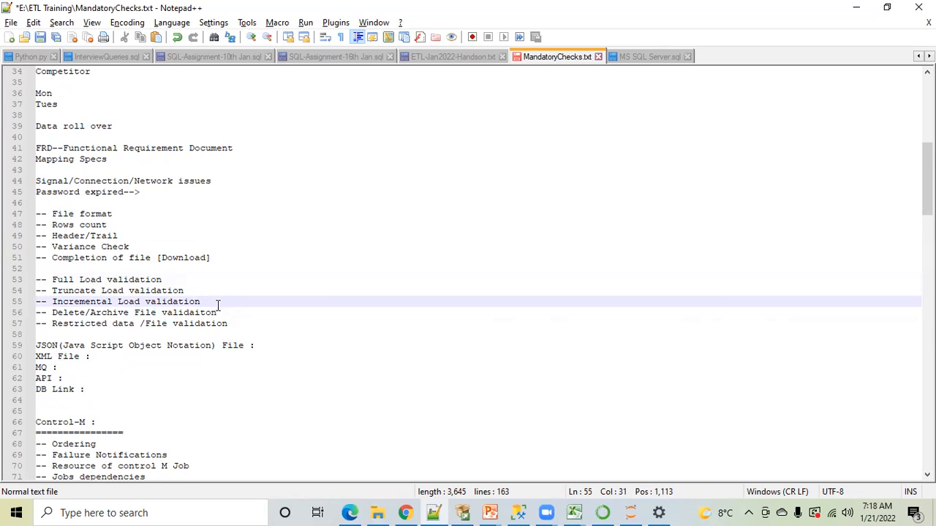
key("Return")
Move the "Incremental Load validation" line above "Truncate Load validation" in the list of load checks
left_click_drag(202, 301, 33, 280)
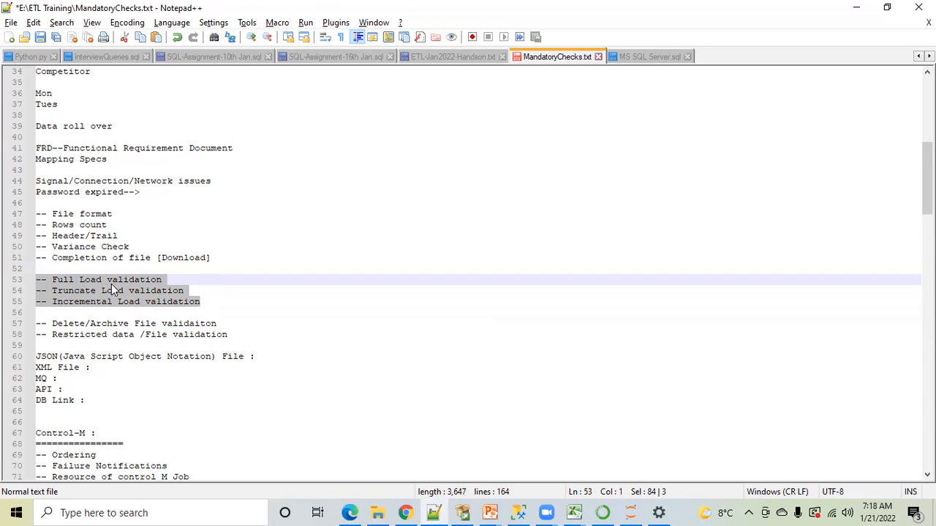
left_click(212, 301)
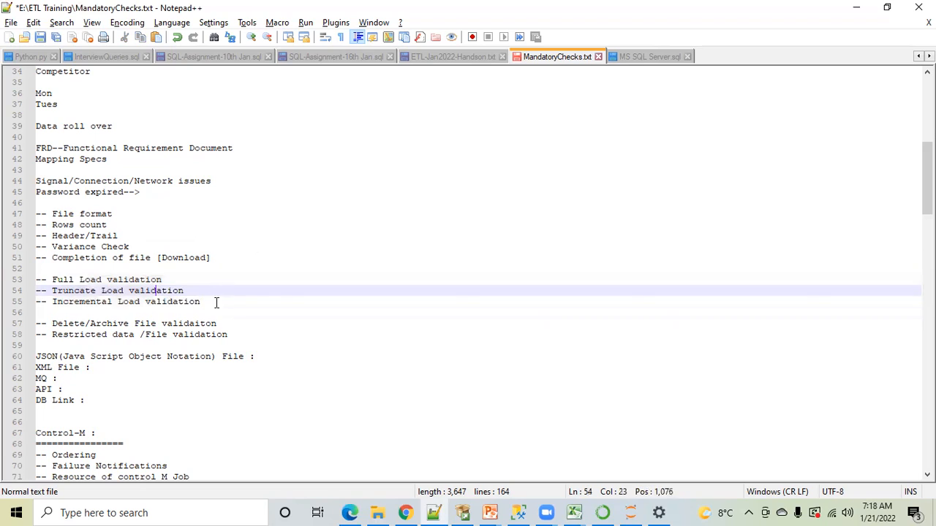
key("shift+Home")
key("ctrl+c")
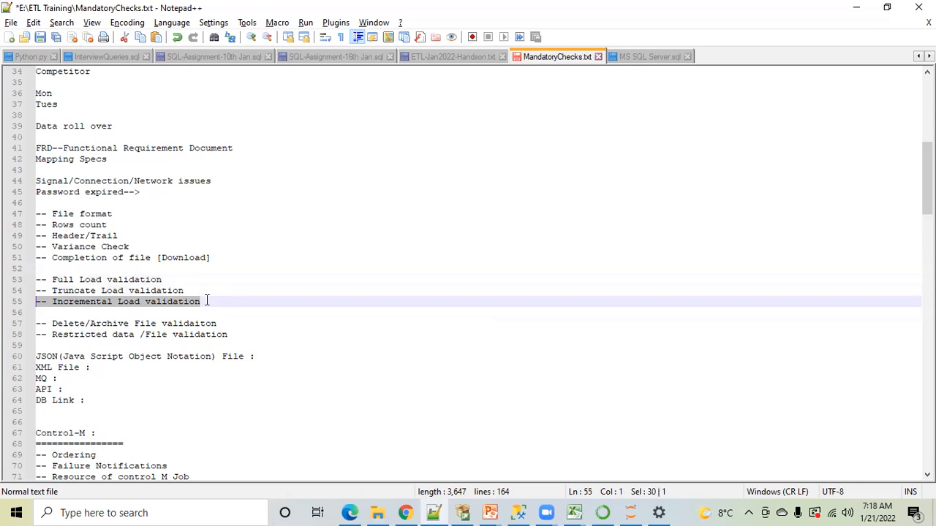
key("Delete")
key("Up")
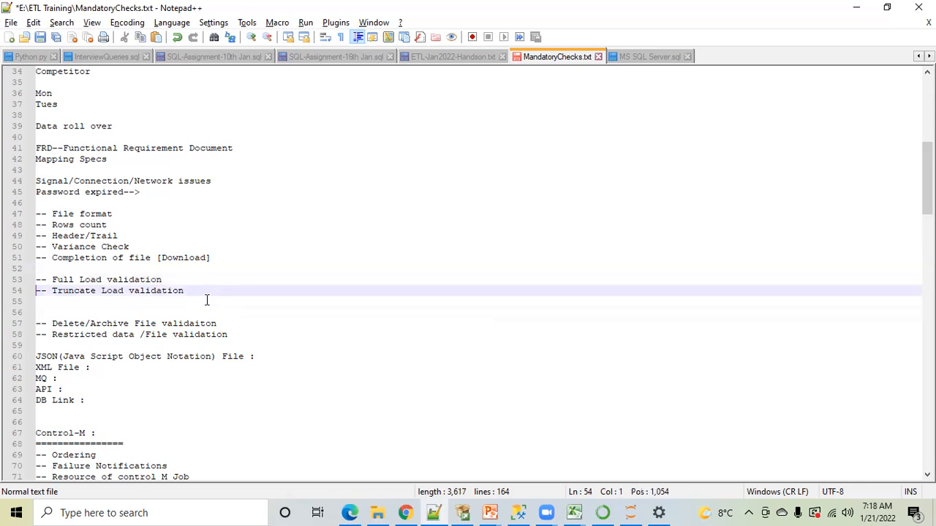
key("Return")
key("Up")
key("ctrl+v")
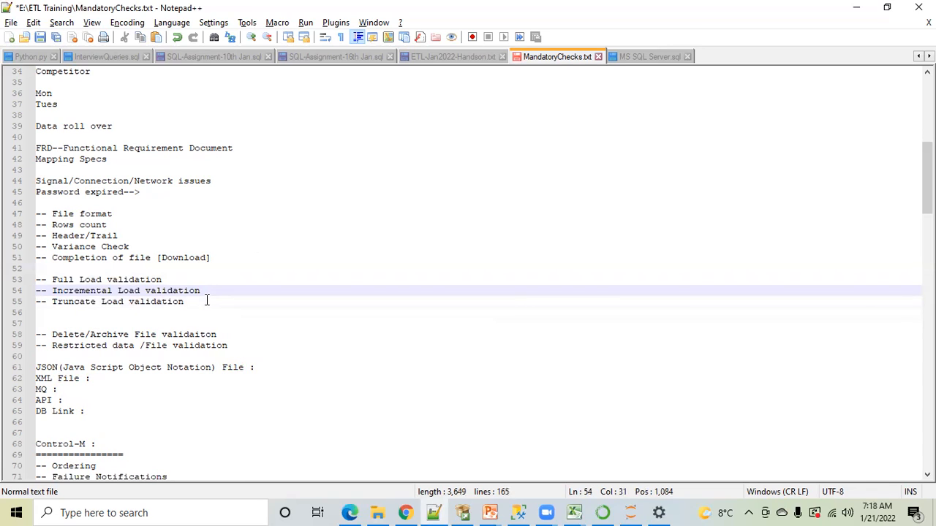
Review the mandatory checks from file completion back up to file format, and highlight the full load validation entry
left_click(148, 249)
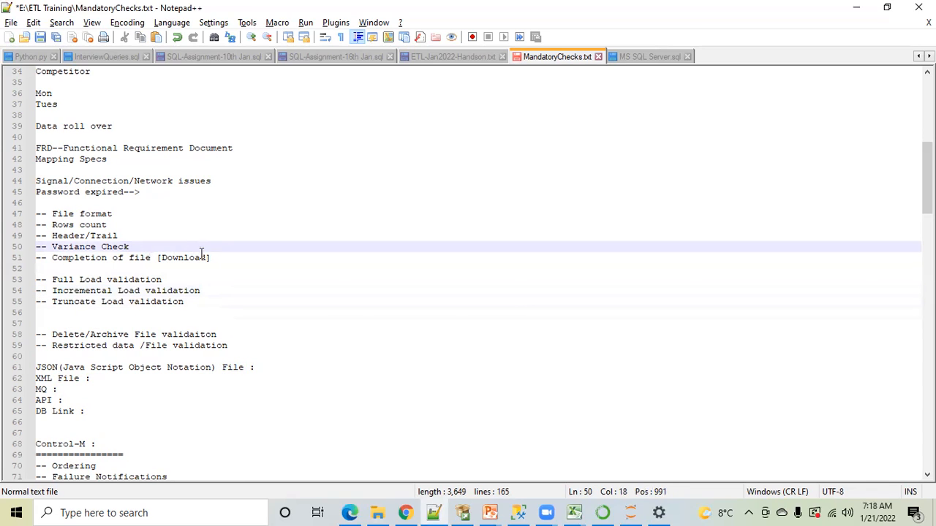
left_click(106, 259)
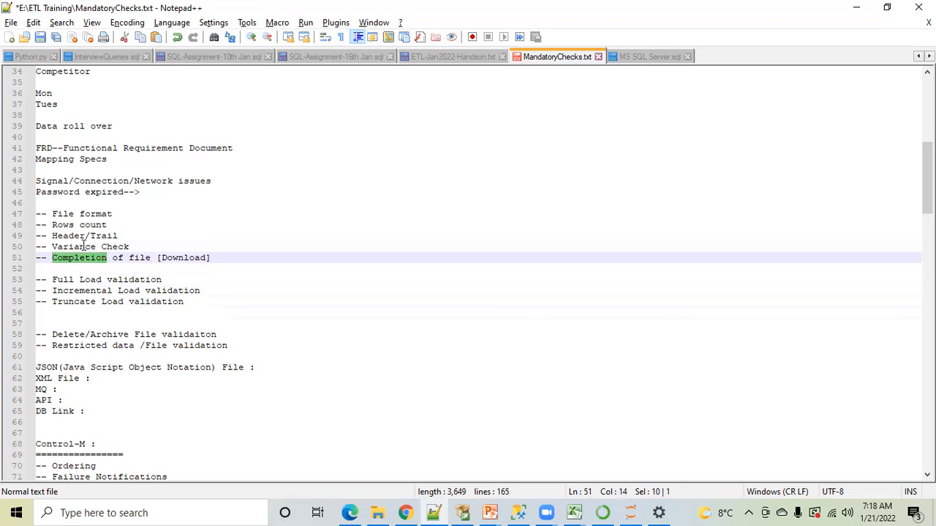
left_click(84, 247)
double_click(85, 247)
double_click(76, 236)
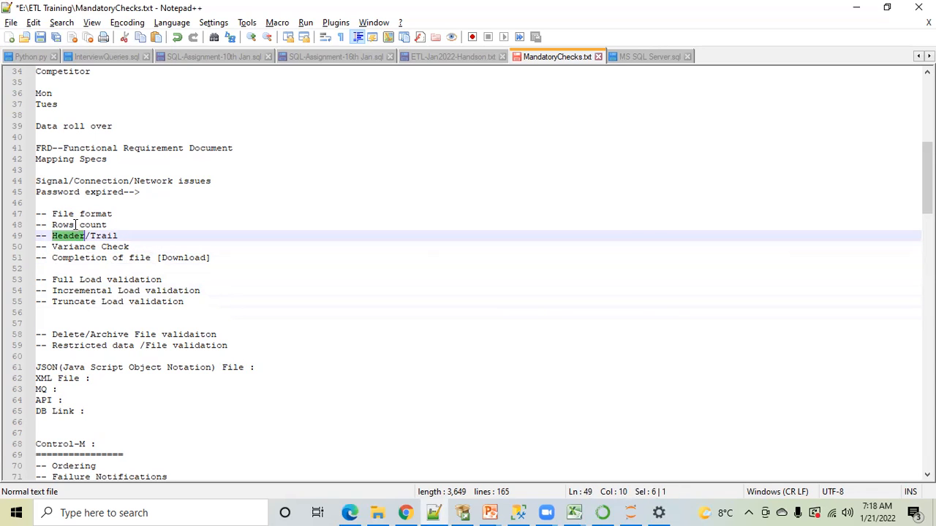
left_click(76, 225)
left_click(79, 214)
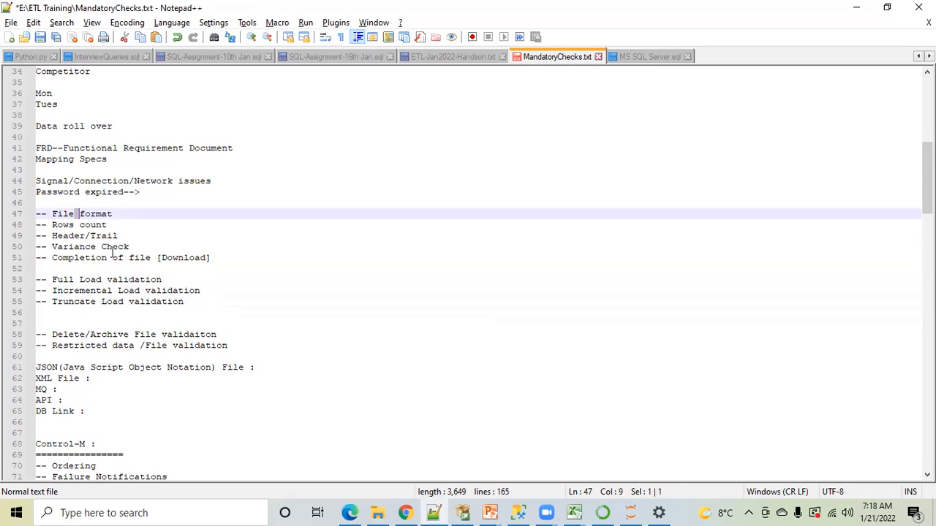
double_click(117, 281)
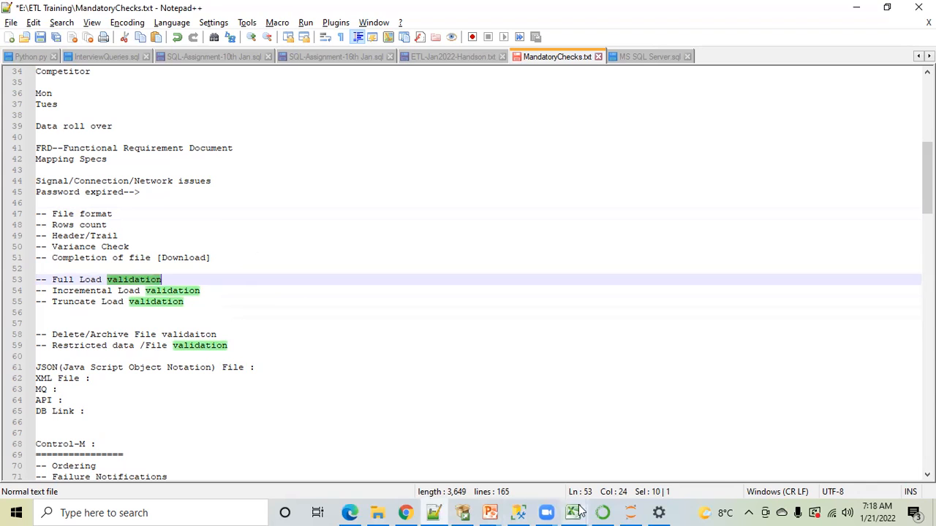
Open the Shoppers_Delhi CSV file in Excel from the SourceFiles-ShoppersMart folder
mouse_move(574, 512)
left_click(538, 476)
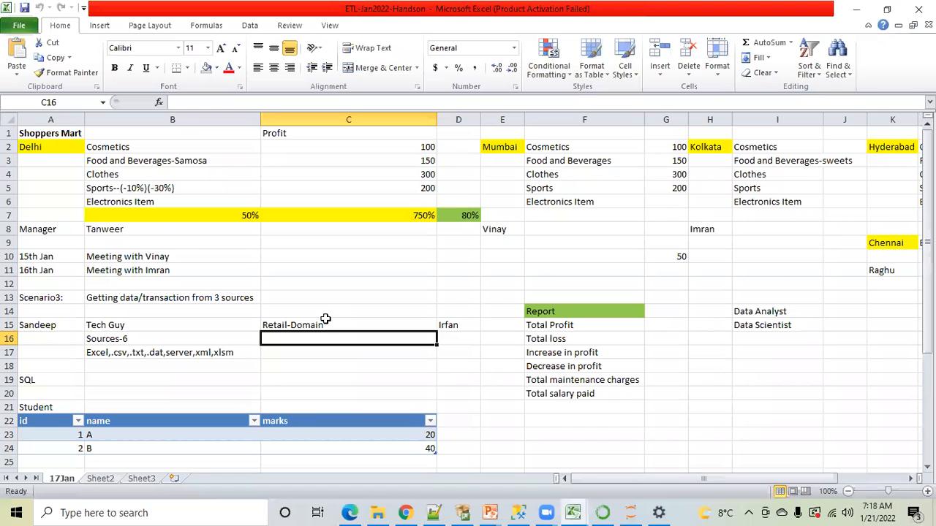
left_click(374, 512)
left_click(370, 294)
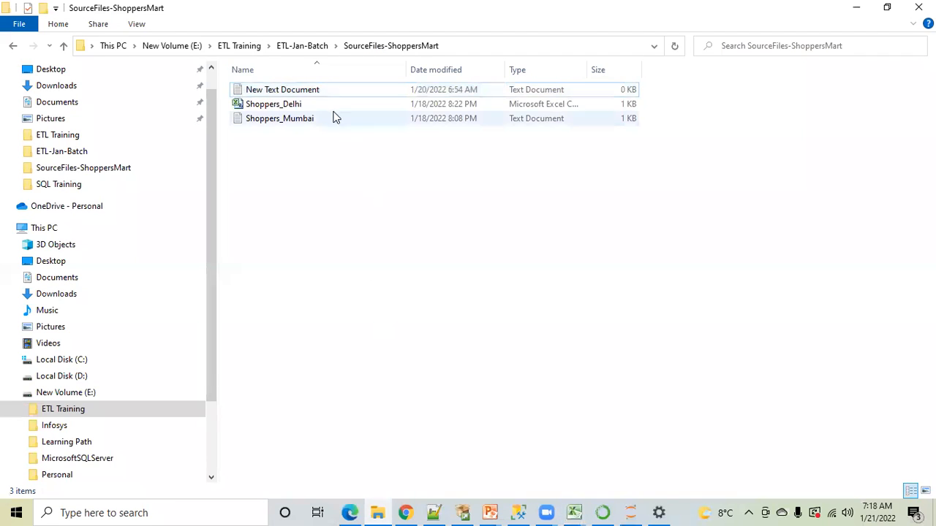
double_click(295, 107)
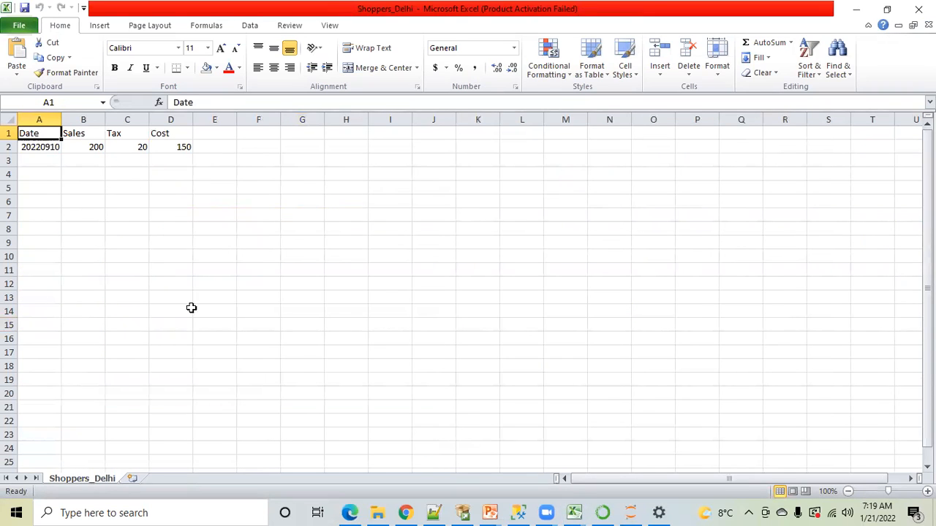
Compare the query results in SQL Server Management Studio with the Shoppers_Delhi workbook in Excel, and inspect the date in cell A2
left_click(522, 512)
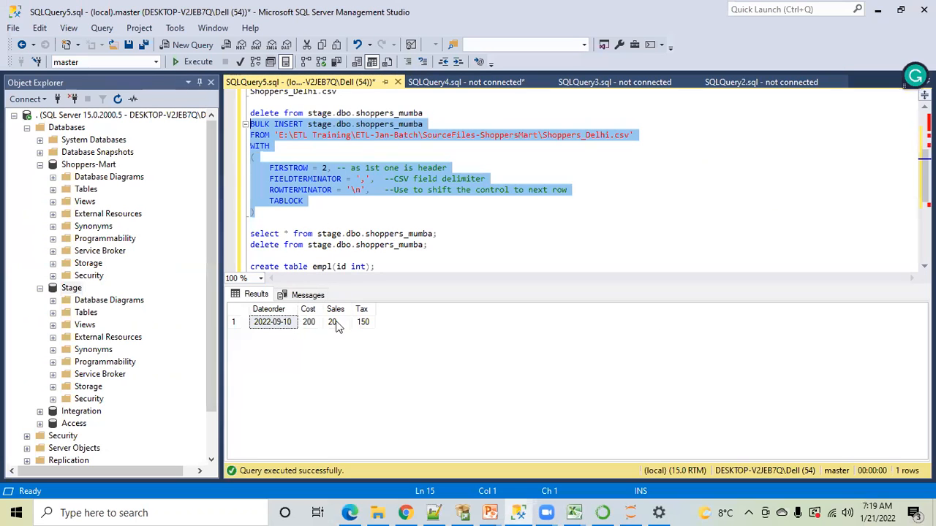
left_click(573, 513)
left_click(693, 451)
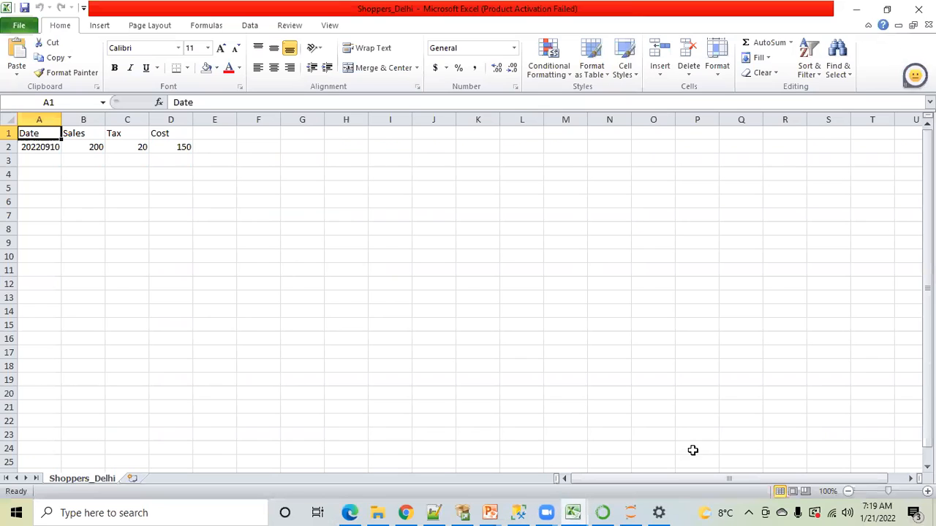
left_click(232, 241)
left_click(44, 148)
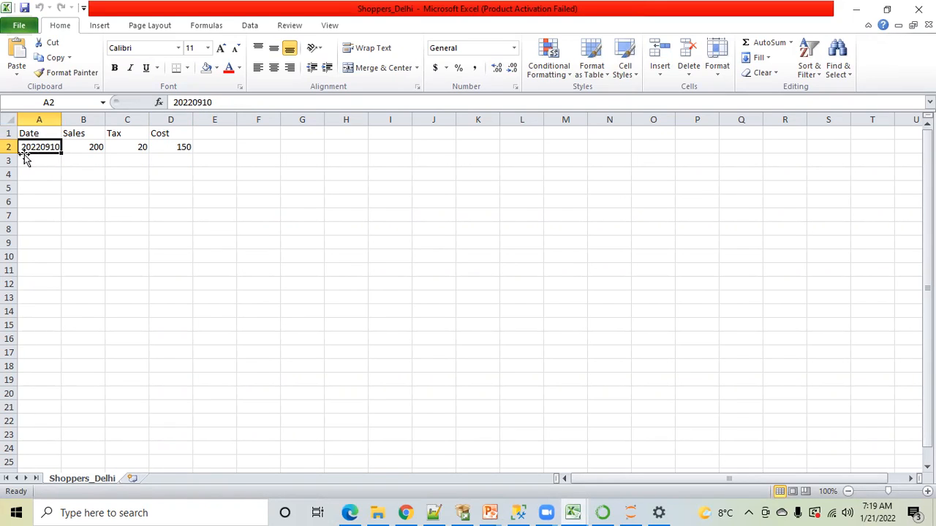
left_click(191, 103)
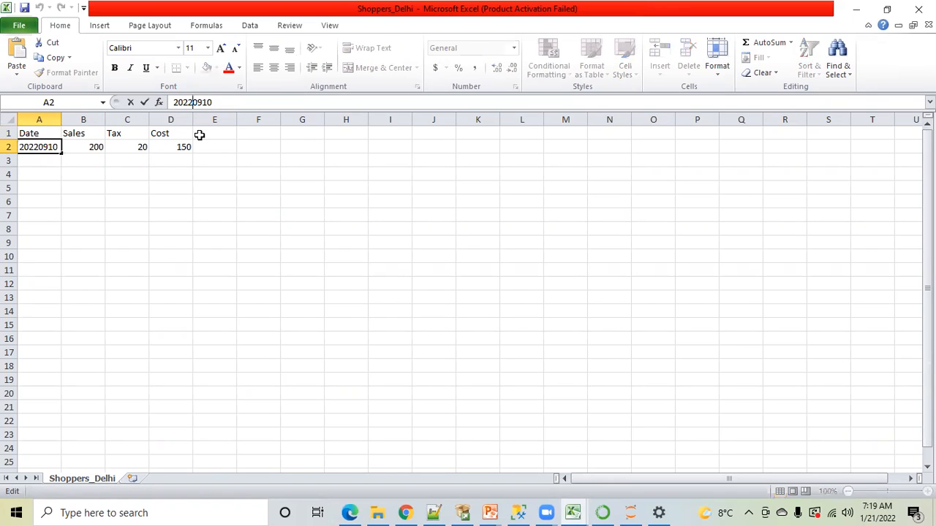
left_click(68, 189)
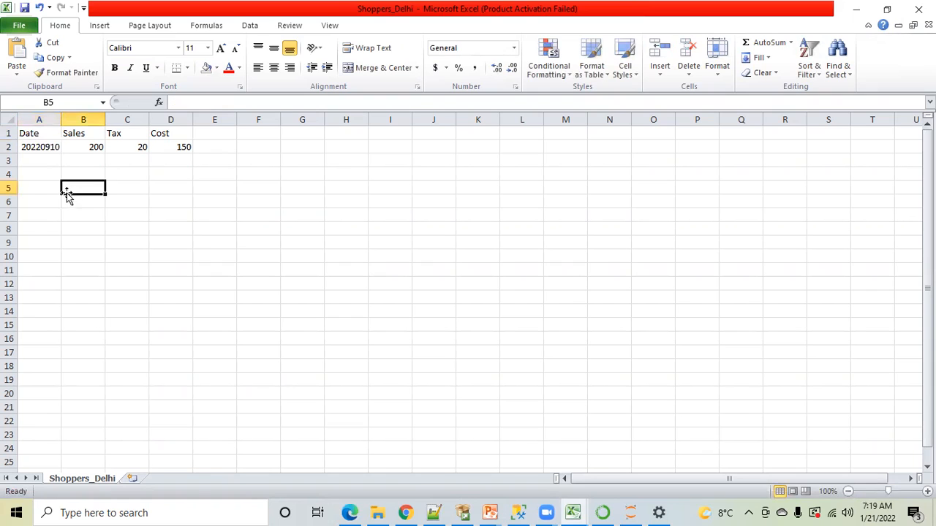
left_click(42, 147)
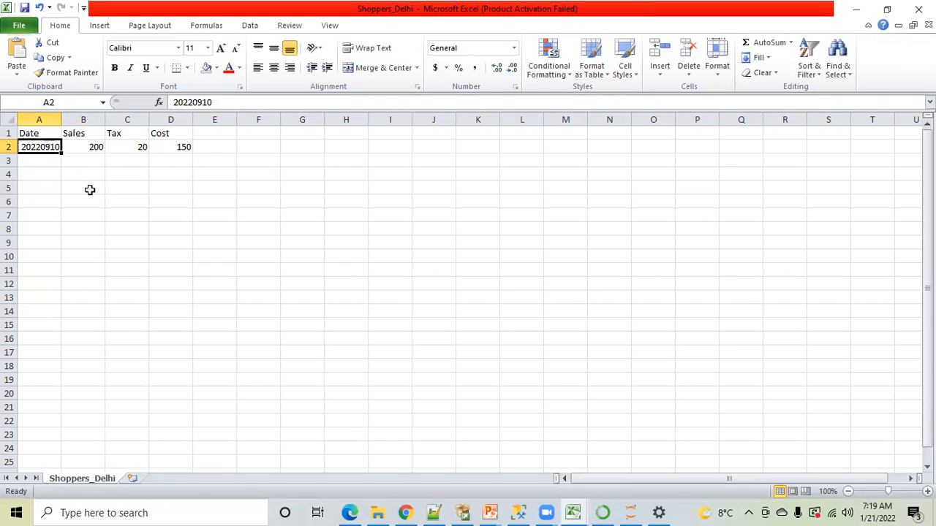
Enter the date 20220911 in cell A3 of the Shoppers_Delhi sheet
left_click(43, 162)
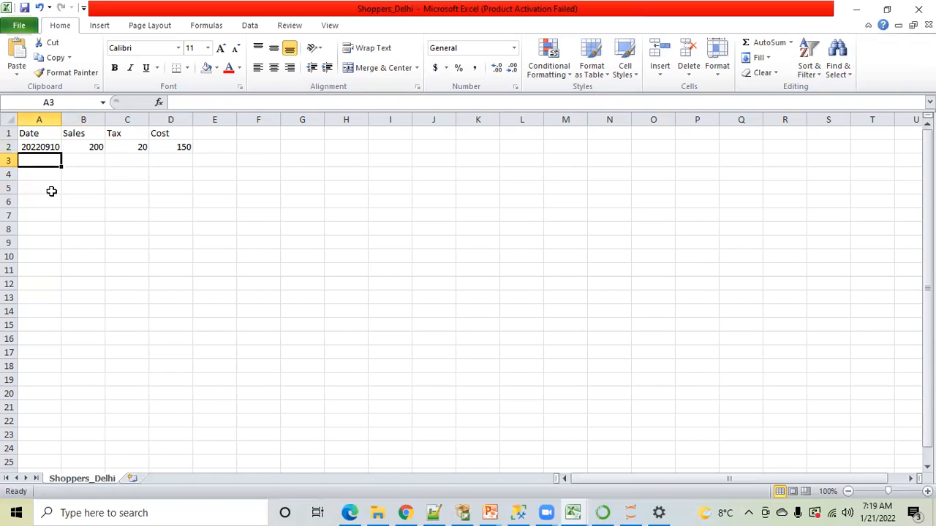
type("2022")
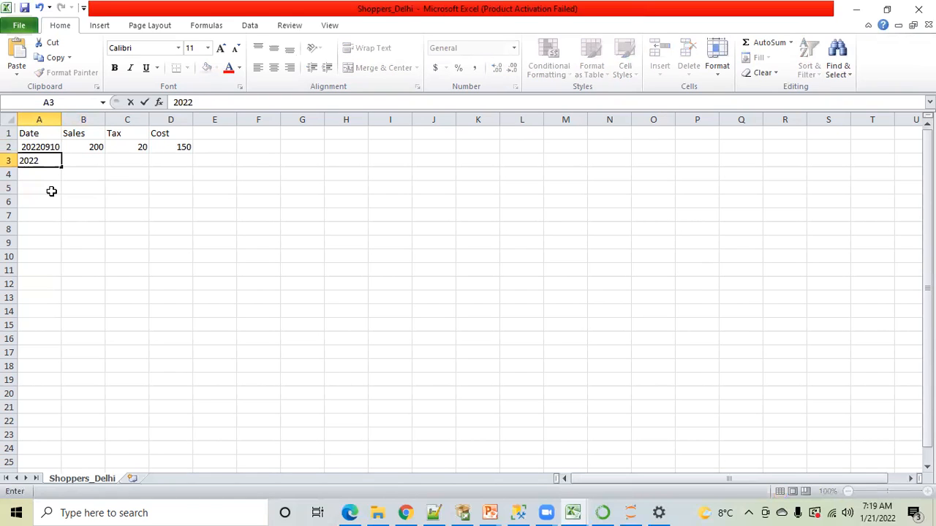
type("0911")
left_click(54, 213)
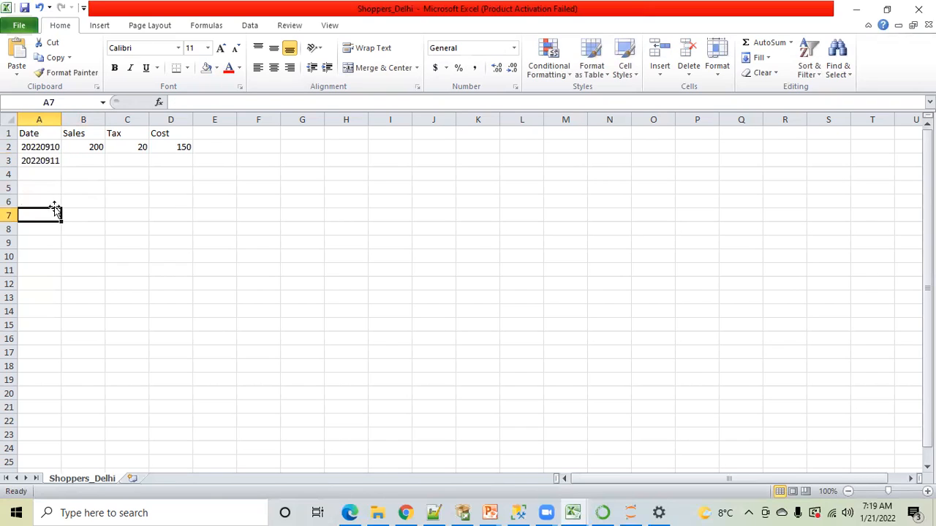
Copy the Sales, Tax and Cost values from B2:D2 into B3:D3 for the 20220911 record
left_click(48, 161)
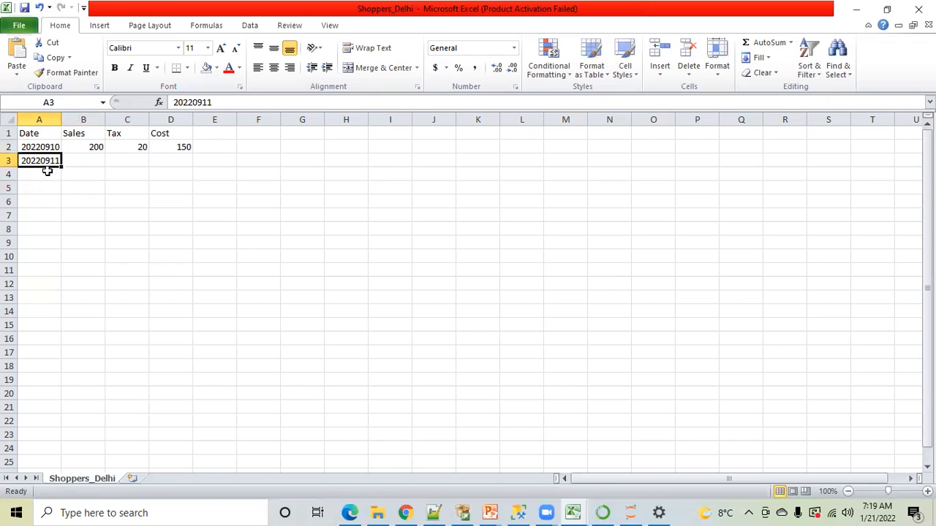
left_click(88, 146)
key("shift+Right")
key("shift+Right")
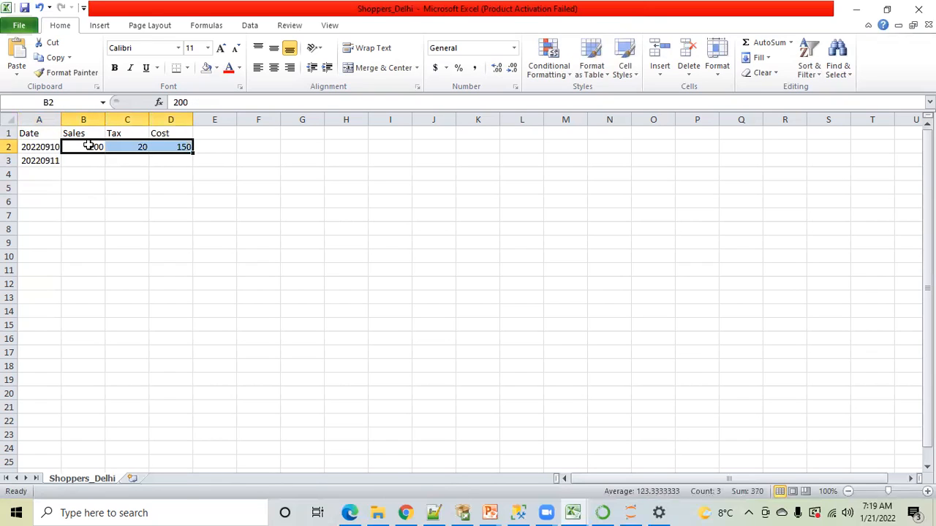
key("ctrl+c")
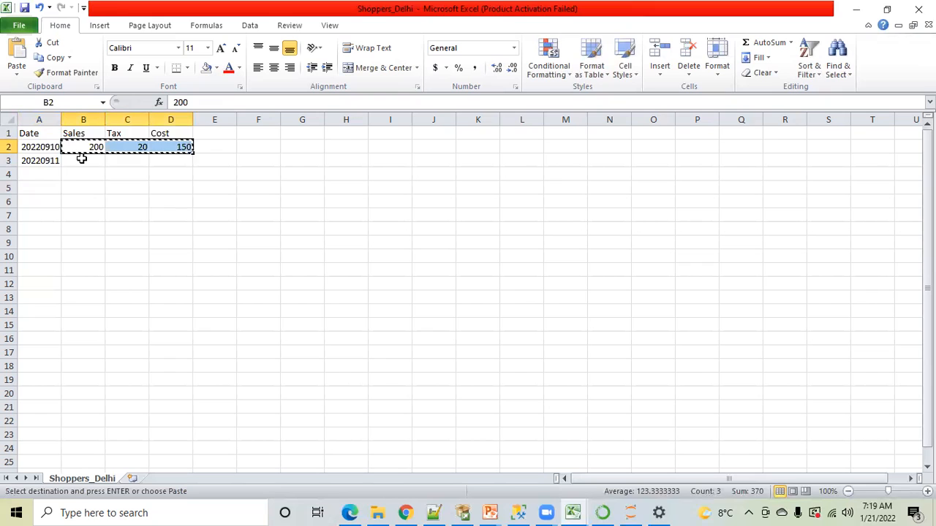
left_click(81, 159)
key("ctrl+v")
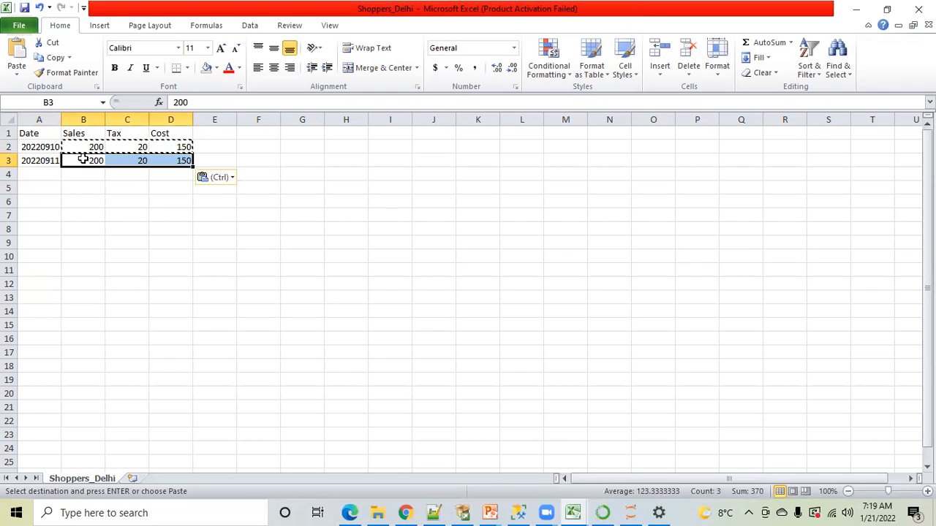
left_click(134, 212)
Copy the table in A1:D3 and paste the duplicate starting at cell F1
left_click_drag(40, 133, 179, 163)
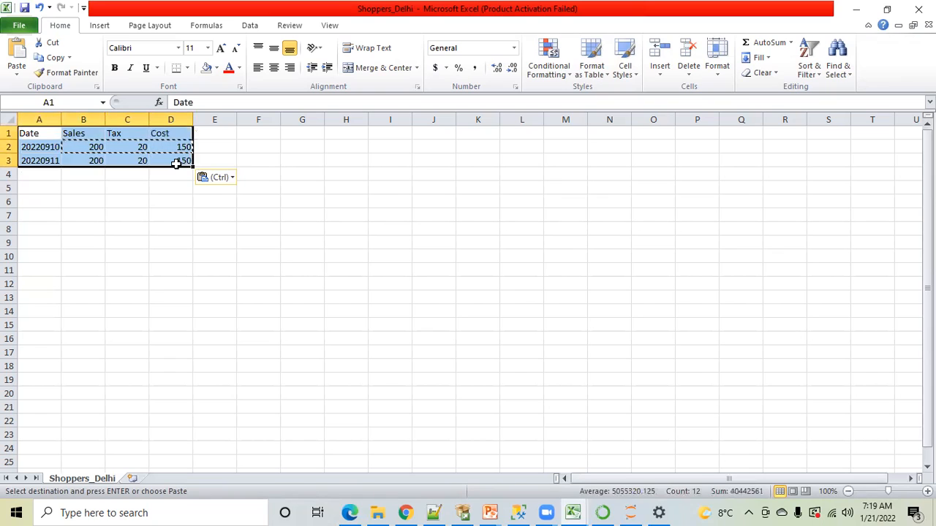
key("ctrl+c")
left_click(257, 133)
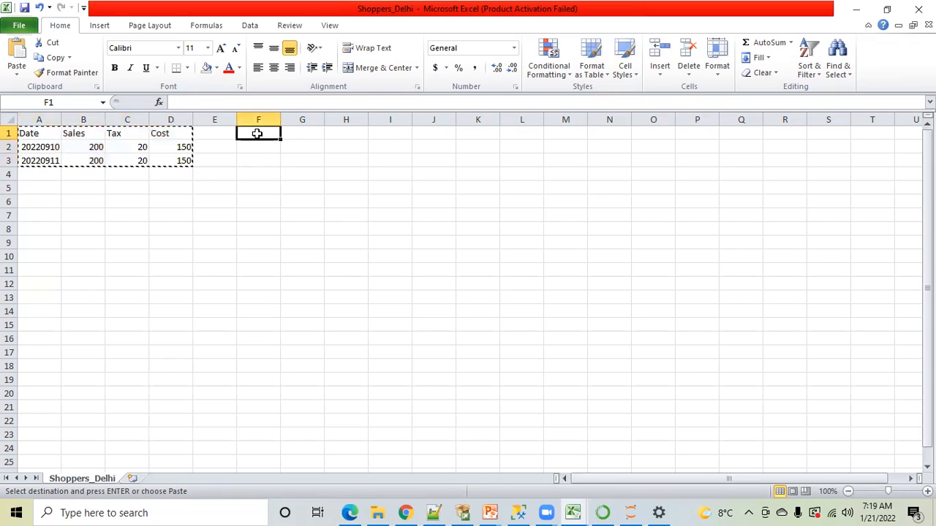
key("ctrl+v")
left_click(275, 224)
Clear the 20220910 record from F2:I2 in the duplicate table and move the 20220911 record up into its place
left_click_drag(261, 147, 374, 151)
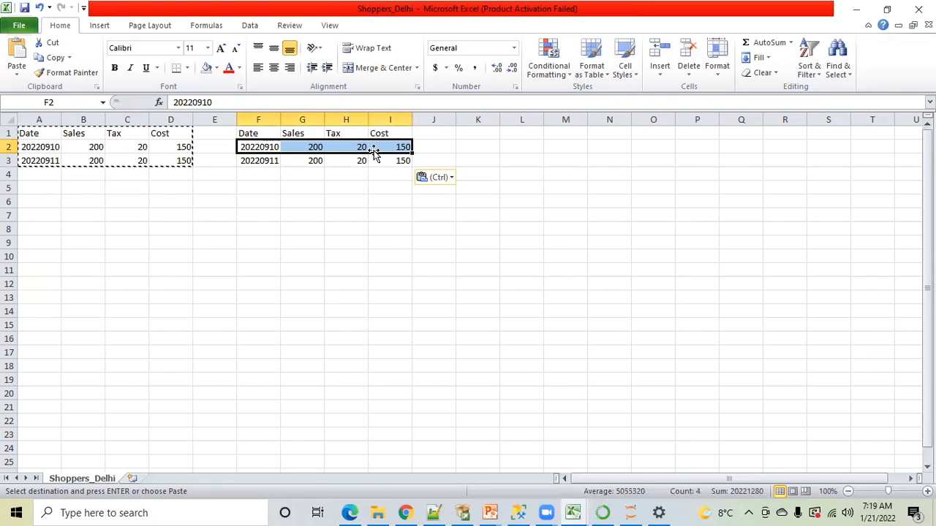
key("Delete")
left_click(300, 226)
left_click(267, 161)
left_click_drag(268, 160, 384, 160)
left_click_drag(302, 155, 260, 148)
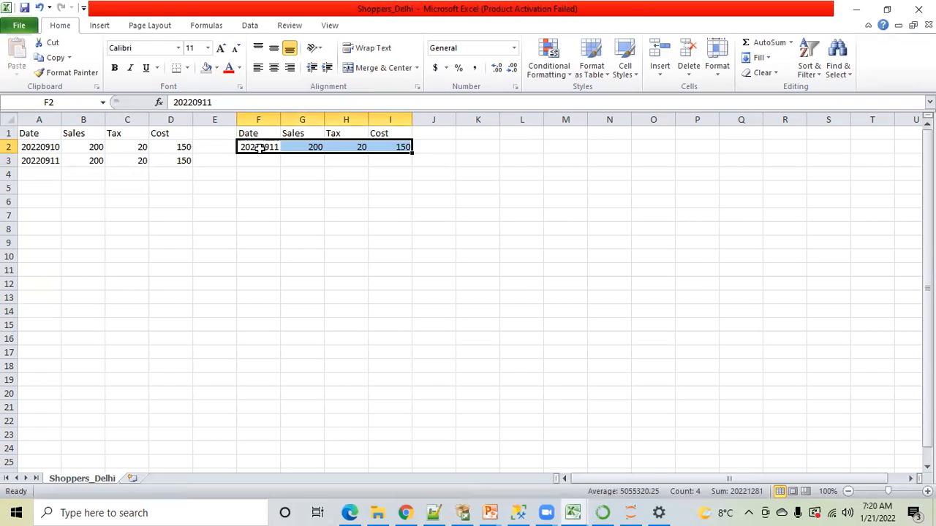
left_click(272, 202)
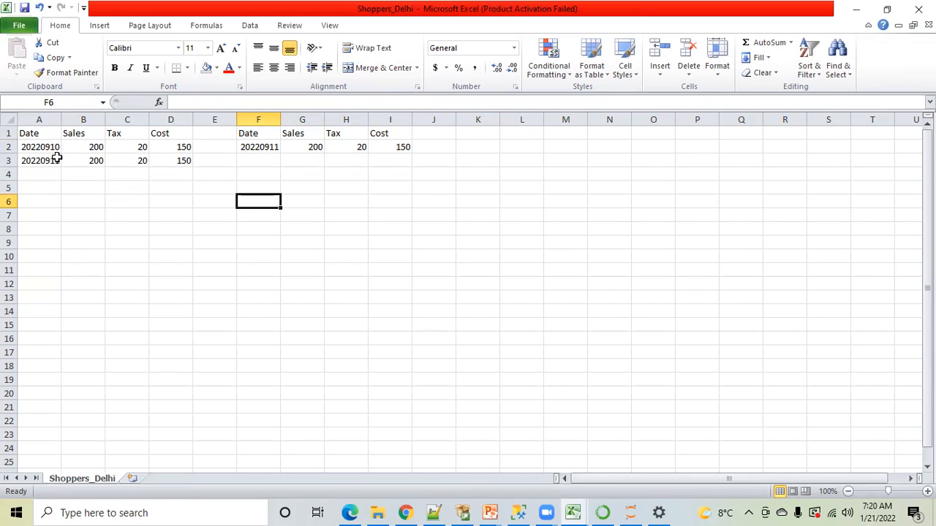
Label the original table s1 in cell A4 and the duplicate table s2 in cell F4
left_click(39, 173)
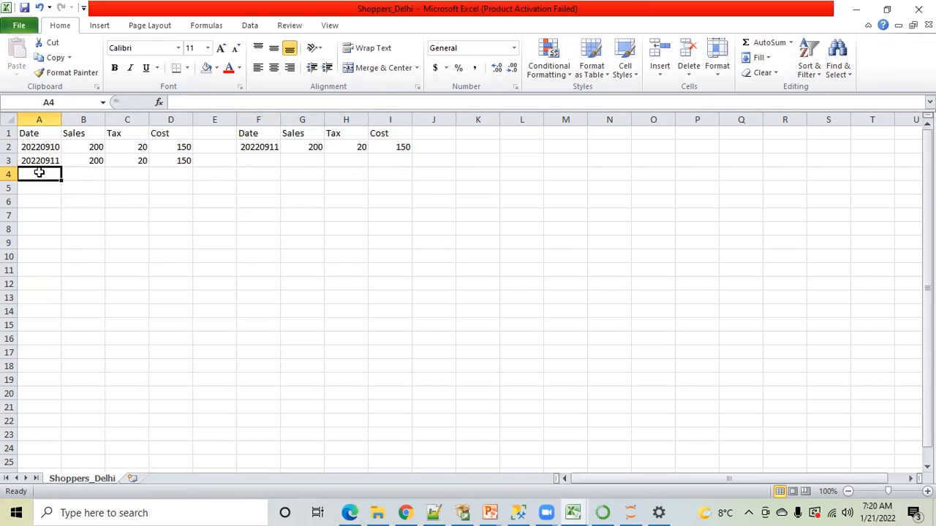
type("s1")
left_click(239, 201)
left_click(257, 175)
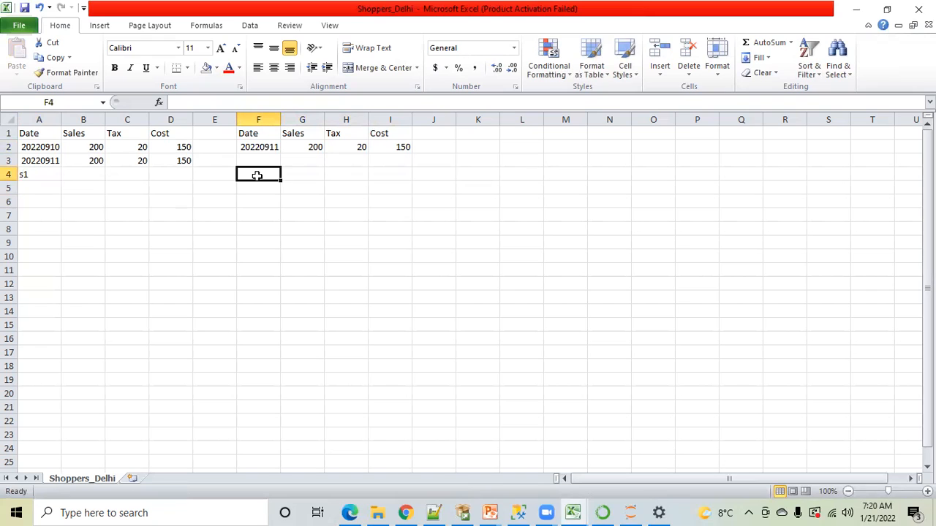
type("s2")
left_click(274, 241)
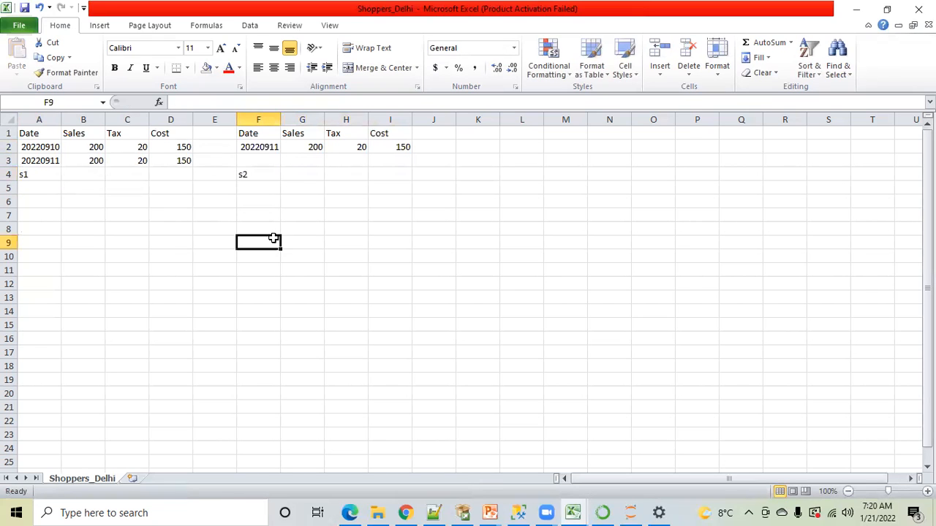
Set the 20220911 record in the s1 table to Sales 150, Tax 30 and Cost 120
left_click(110, 203)
left_click(36, 148)
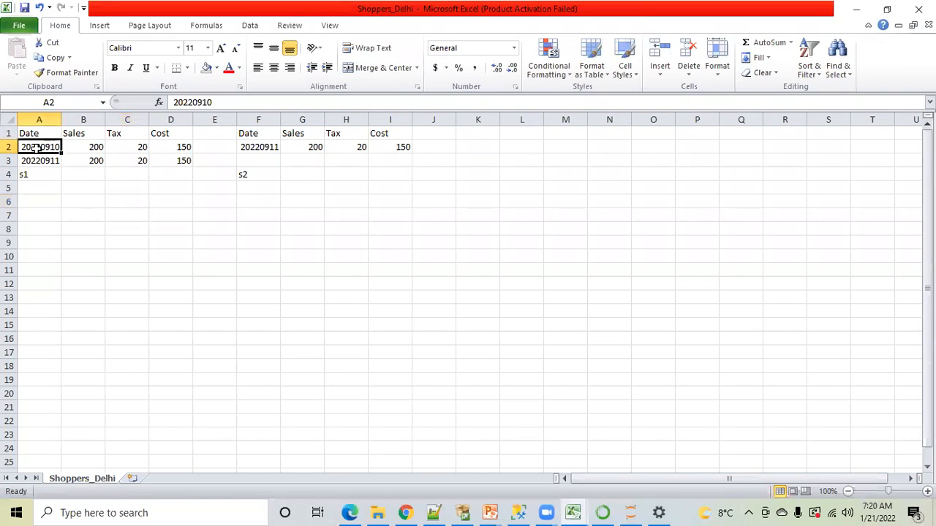
key("ctrl+c")
left_click_drag(38, 147, 175, 147)
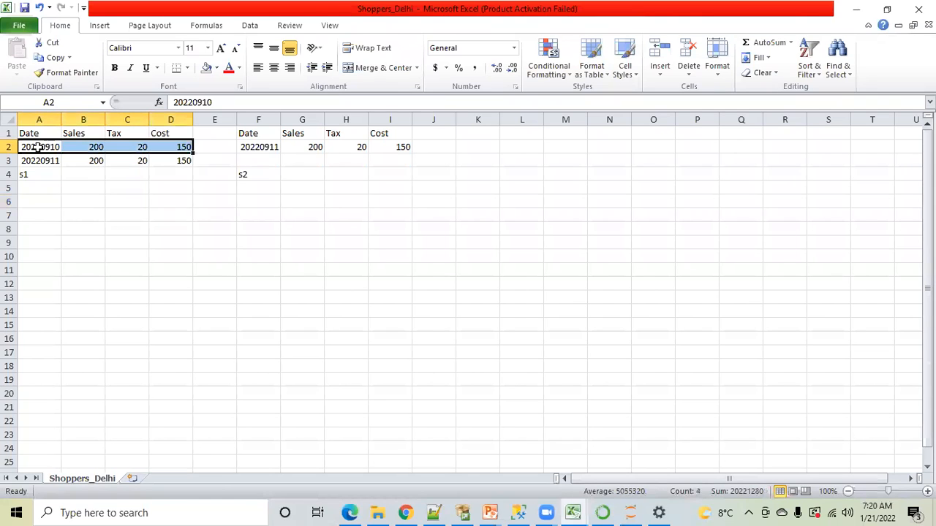
left_click(89, 160)
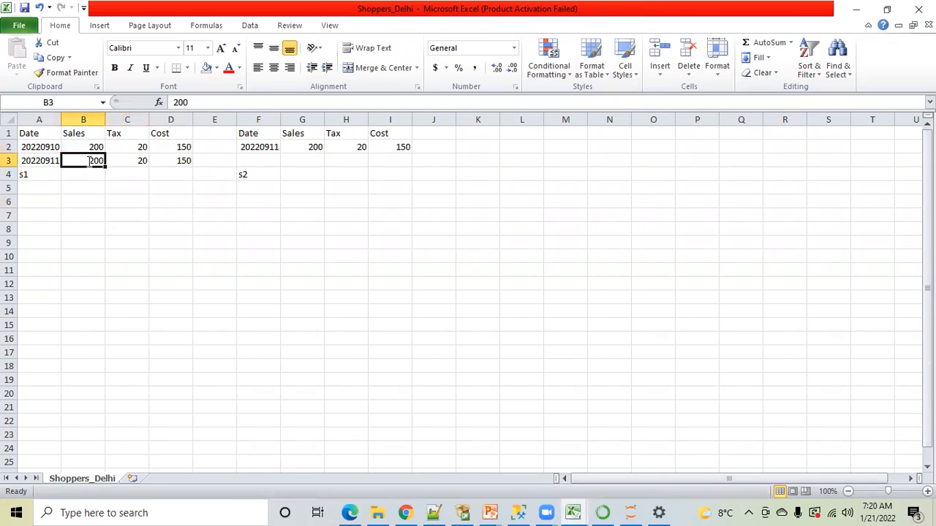
type("150")
key("Tab")
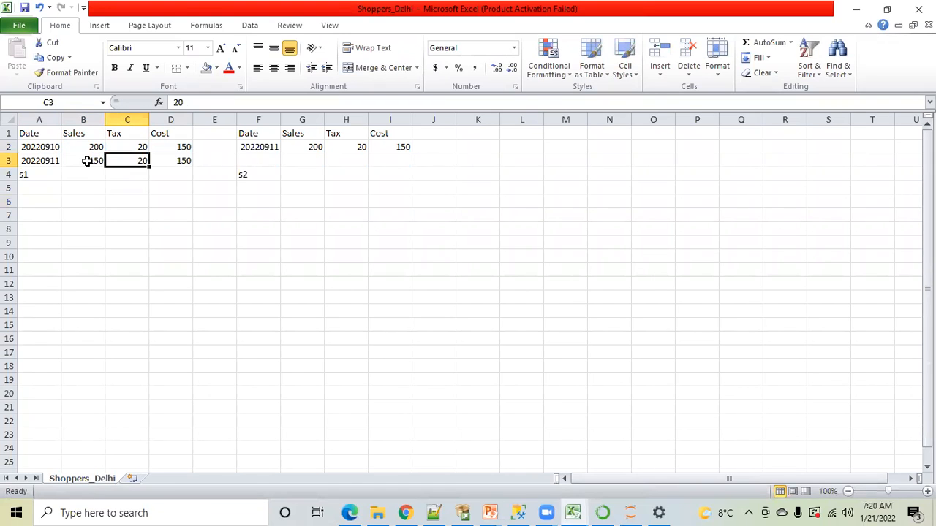
type("30")
key("Tab")
type("120")
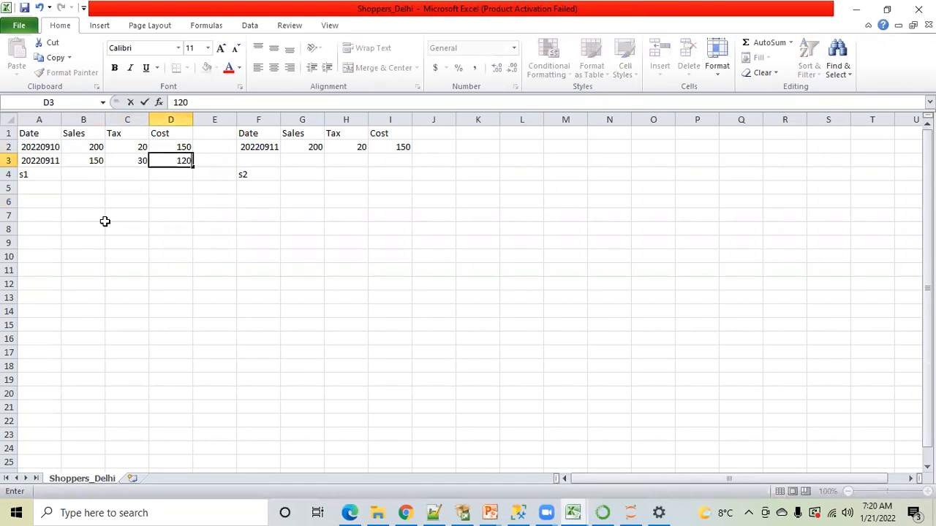
left_click(105, 220)
Copy the Sales, Tax and Cost values from B3:D3 over those in G2:I2 of the s2 table
left_click_drag(92, 161, 161, 162)
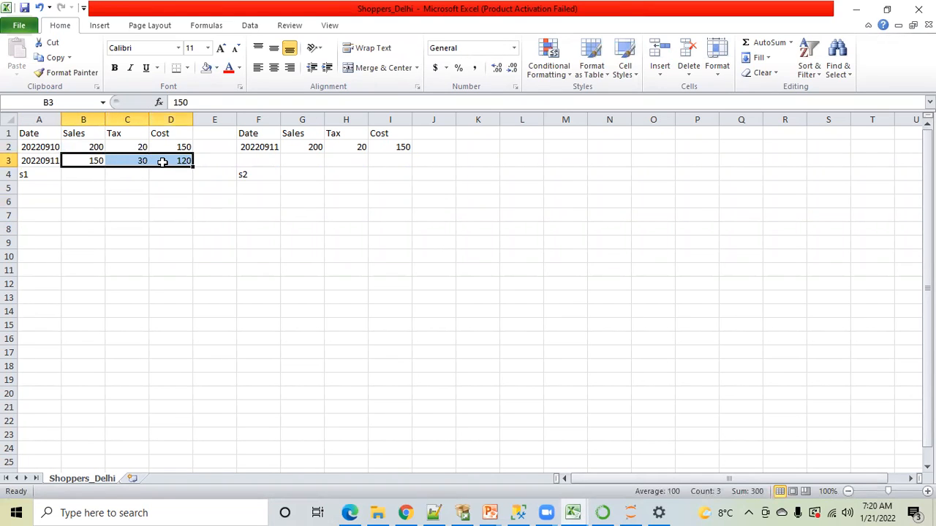
key("ctrl+c")
left_click(299, 147)
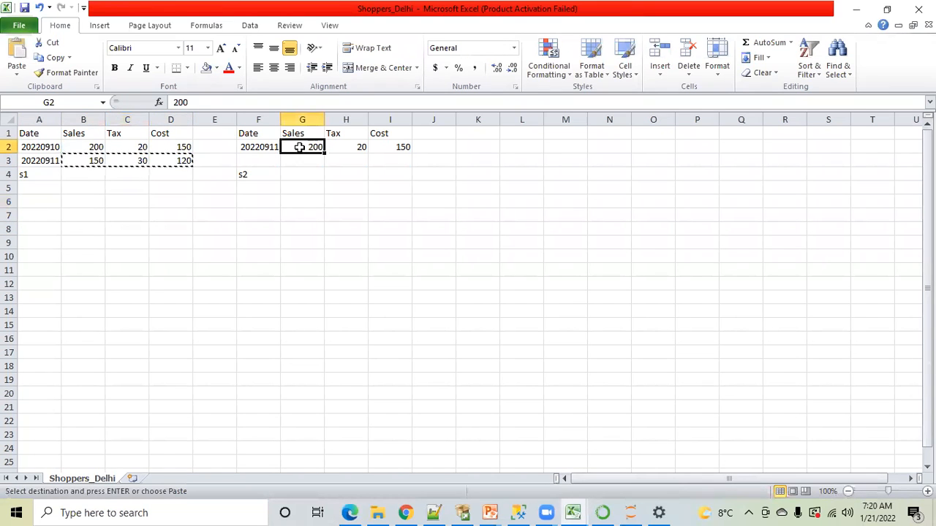
key("ctrl+v")
left_click(297, 241)
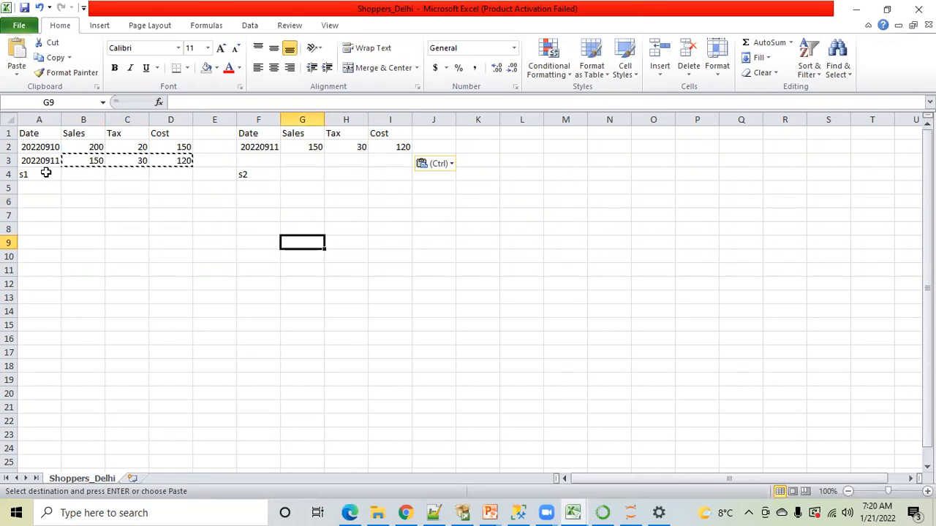
Highlight the s1 table and the s2 table in turn to compare the two source layouts
left_click_drag(35, 137, 184, 174)
left_click_drag(246, 134, 382, 167)
left_click(288, 202)
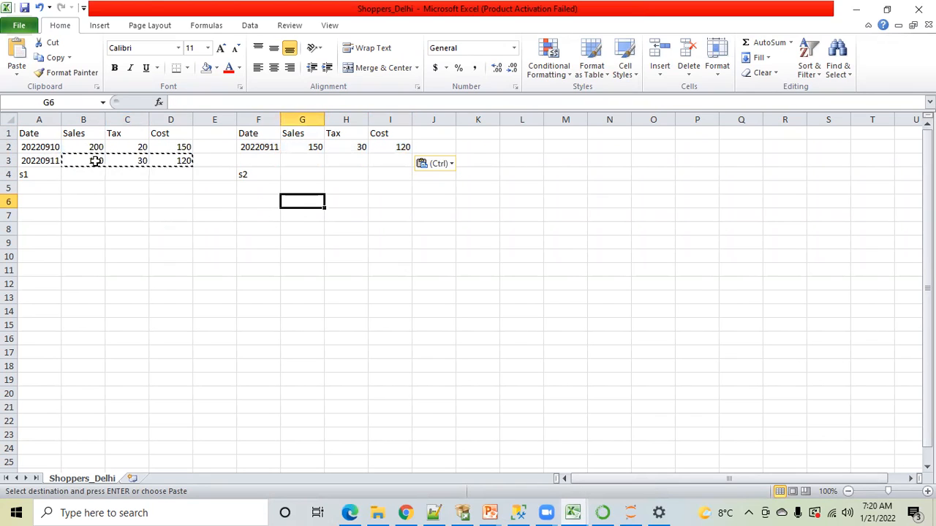
left_click(230, 241)
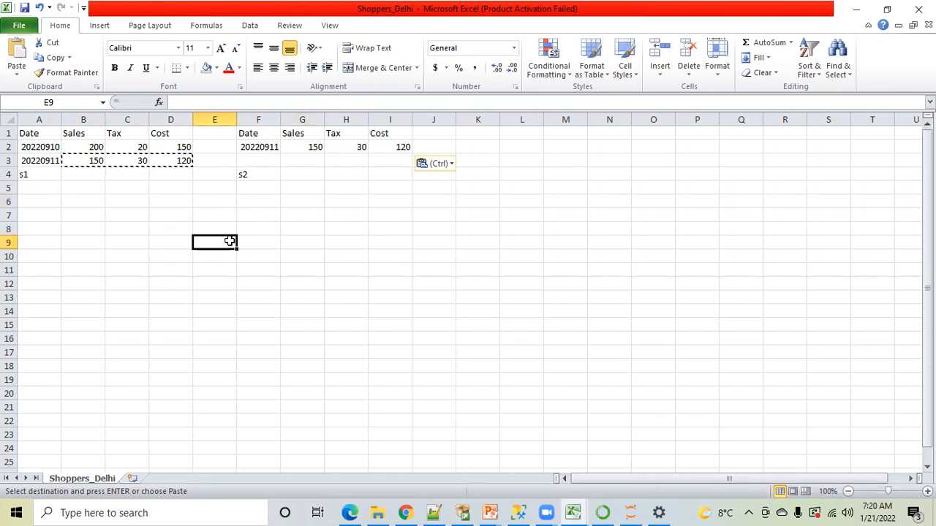
key("Escape")
left_click(331, 243)
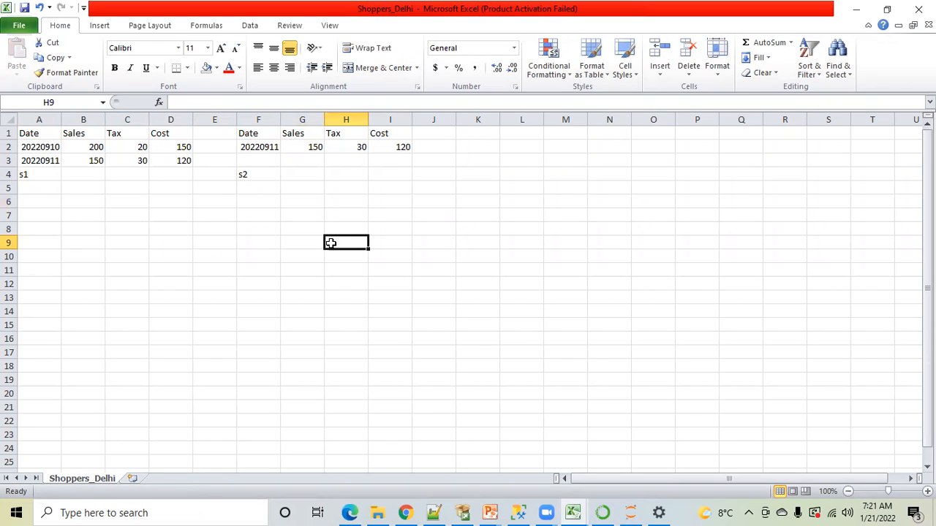
Examine the Date, Sales, Tax and Cost values of both s1 records cell by cell, along with the s1 label
left_click(31, 173)
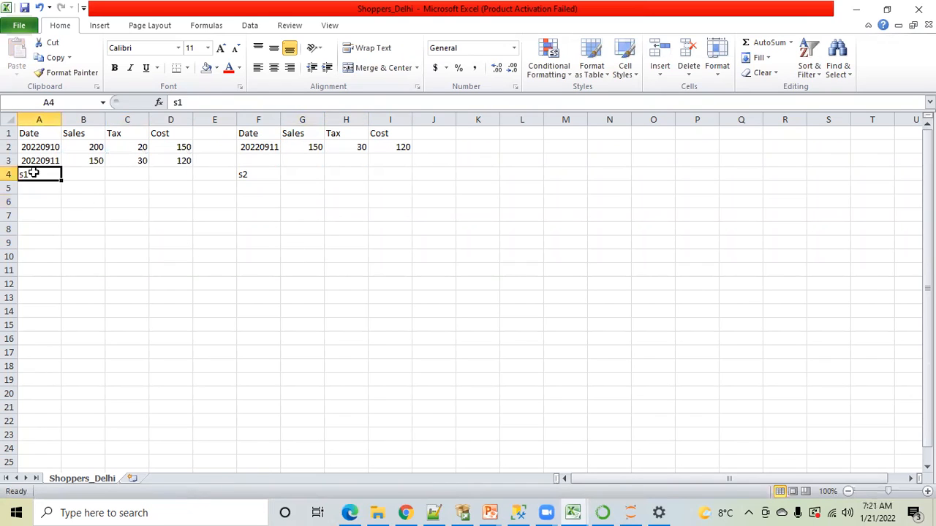
left_click(38, 149)
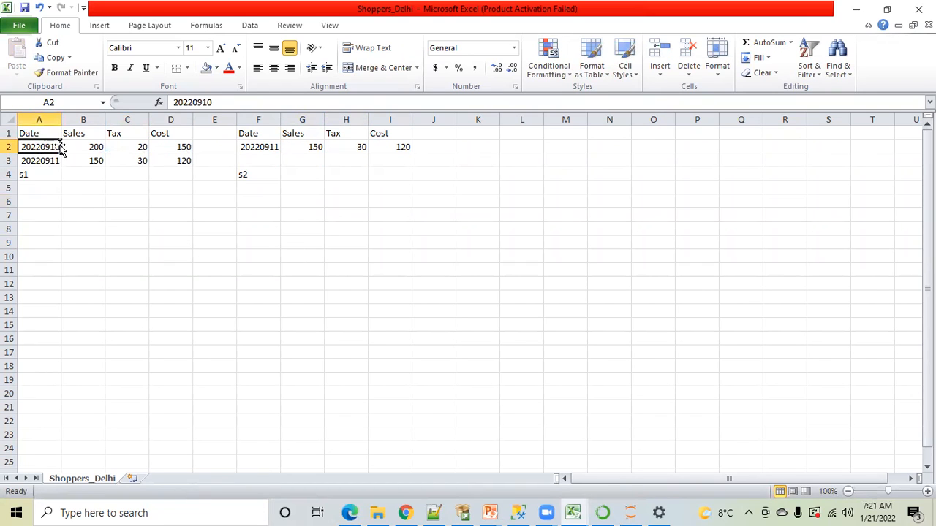
left_click(89, 146)
left_click(125, 147)
left_click(169, 147)
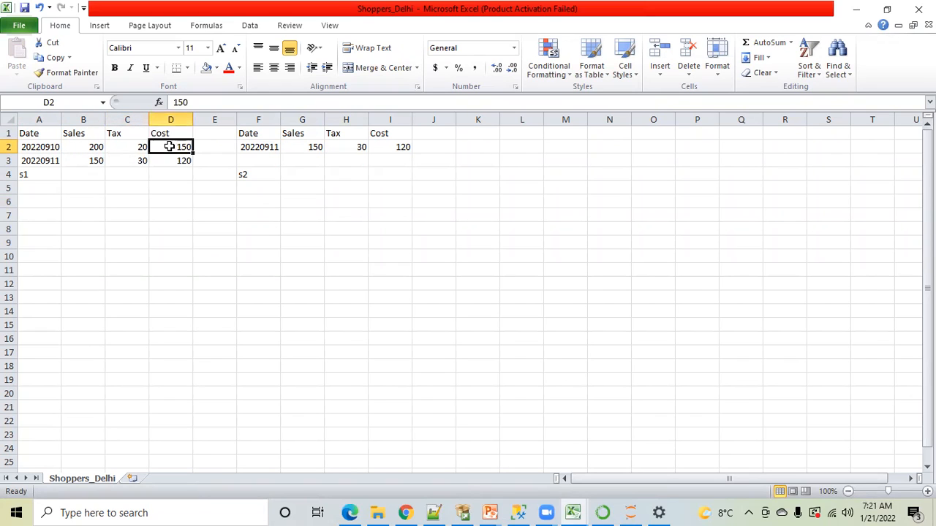
left_click(34, 161)
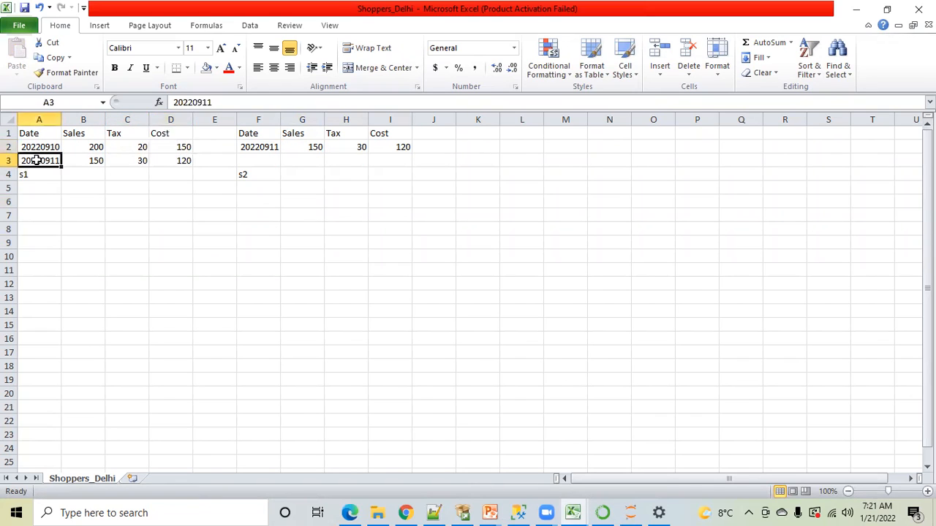
left_click(86, 160)
left_click(142, 160)
left_click(171, 160)
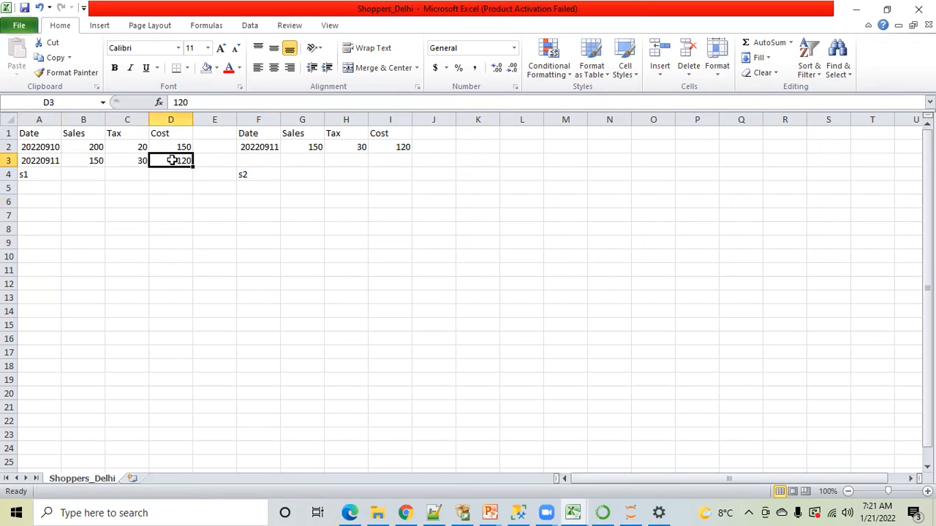
left_click(34, 175)
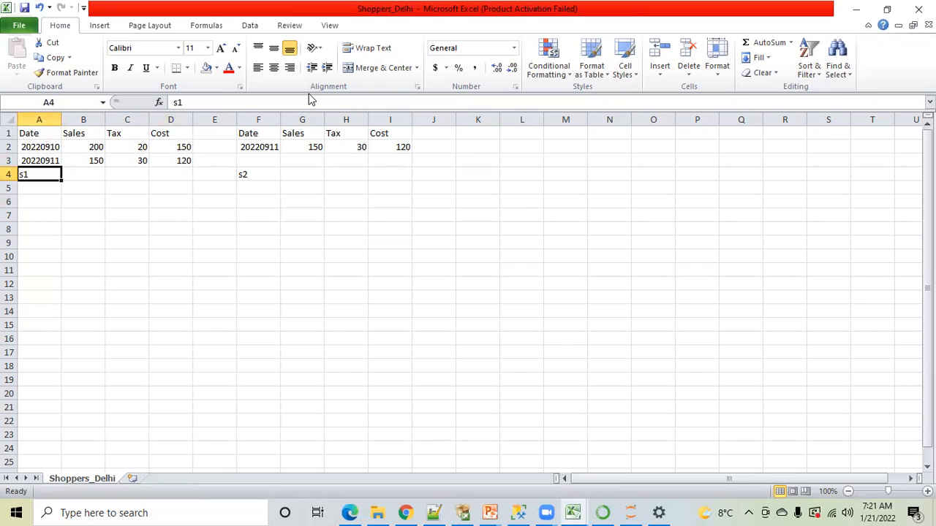
Review the s1 label and the 20220911 record, highlighting its Sales, Tax and Cost values in B3:D3
left_click(700, 202)
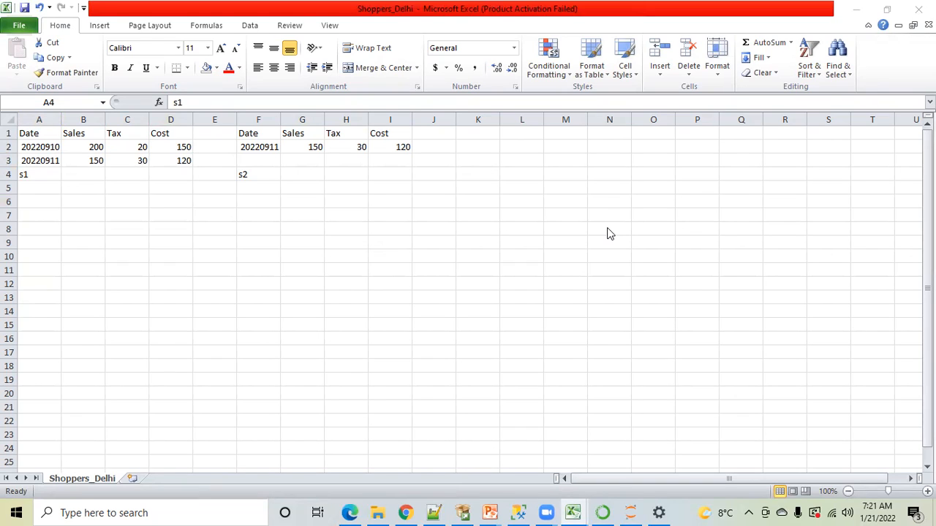
left_click(38, 175)
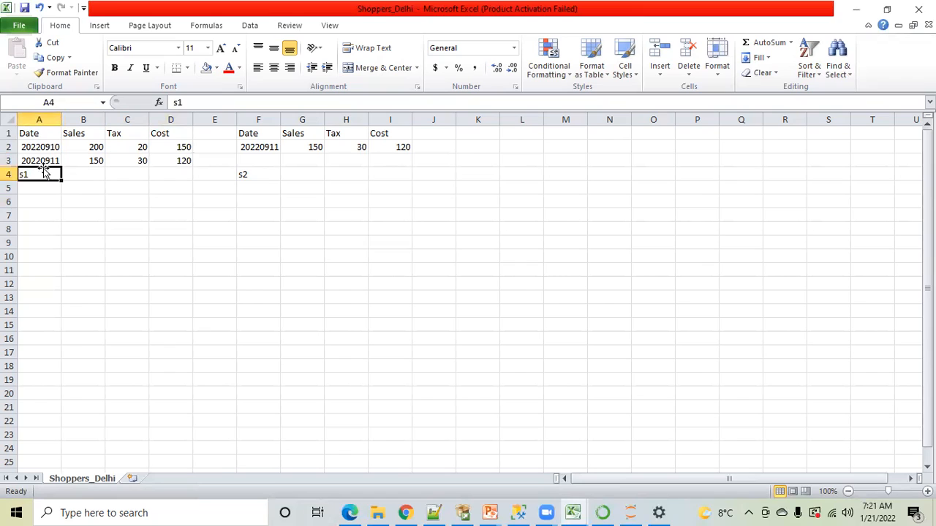
left_click(44, 159)
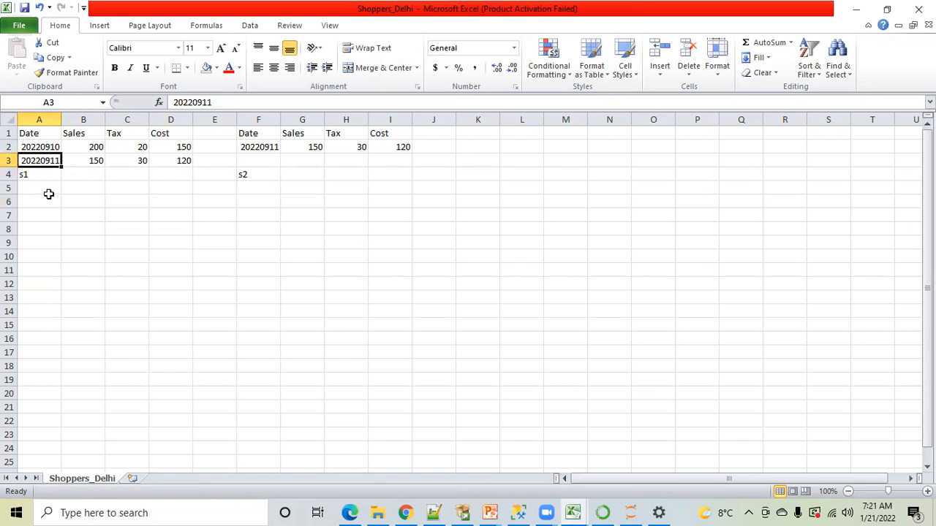
left_click(85, 162)
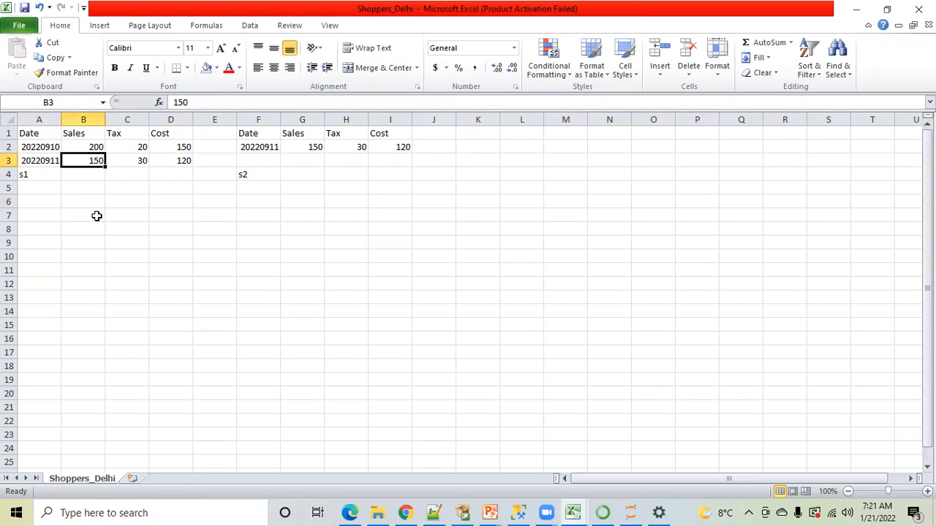
key("shift+Right")
key("shift+Right")
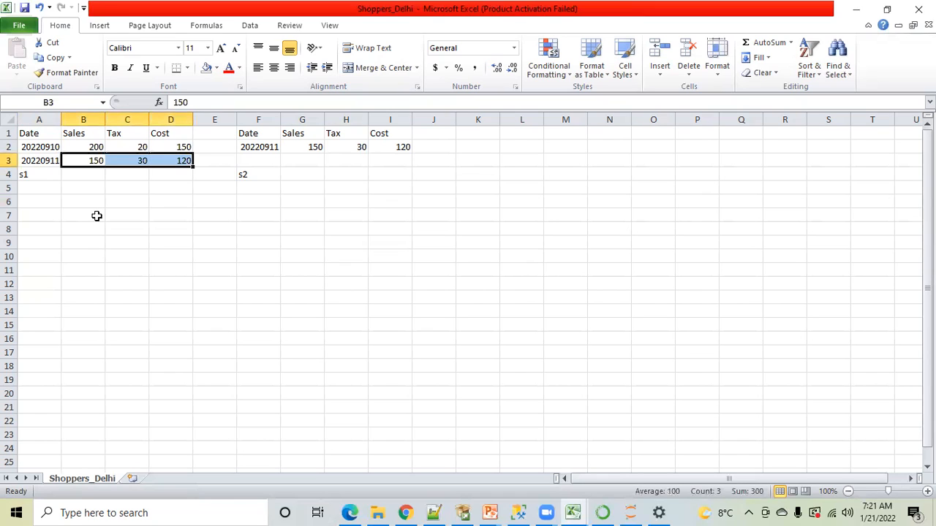
left_click(97, 215)
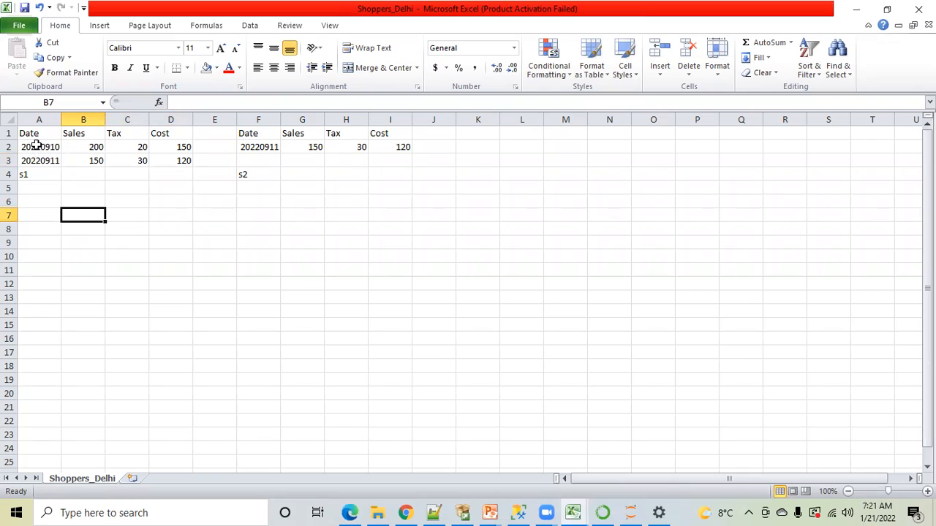
Compare the two s1 records in A2:D3 with the single s2 record in F2:I2
left_click_drag(35, 145, 170, 159)
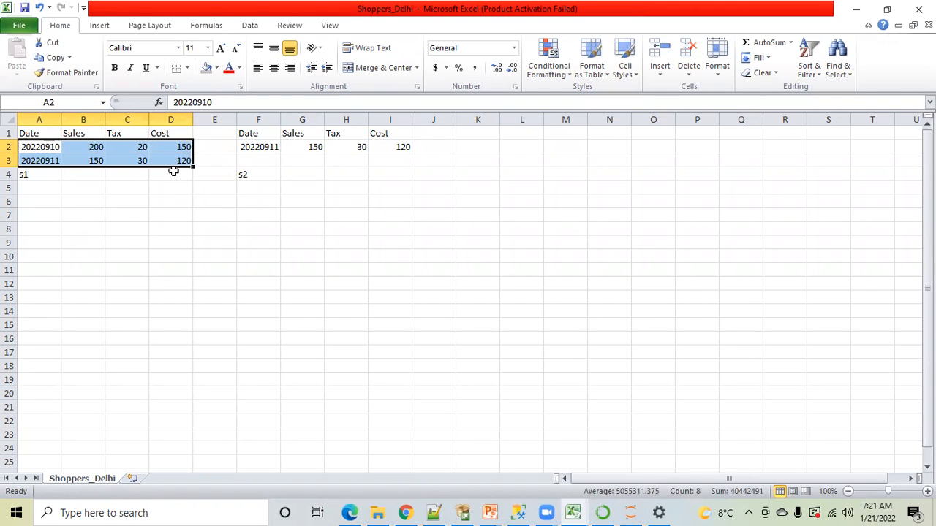
left_click(185, 212)
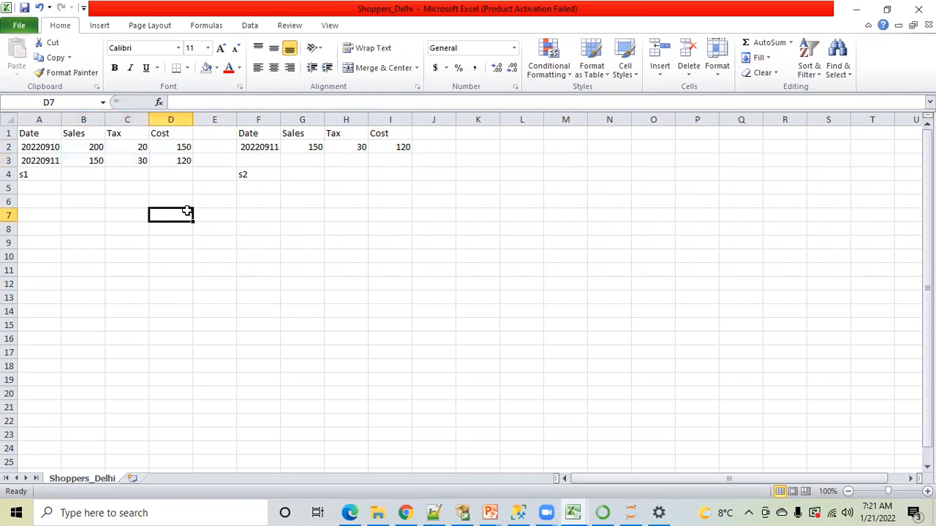
left_click(252, 175)
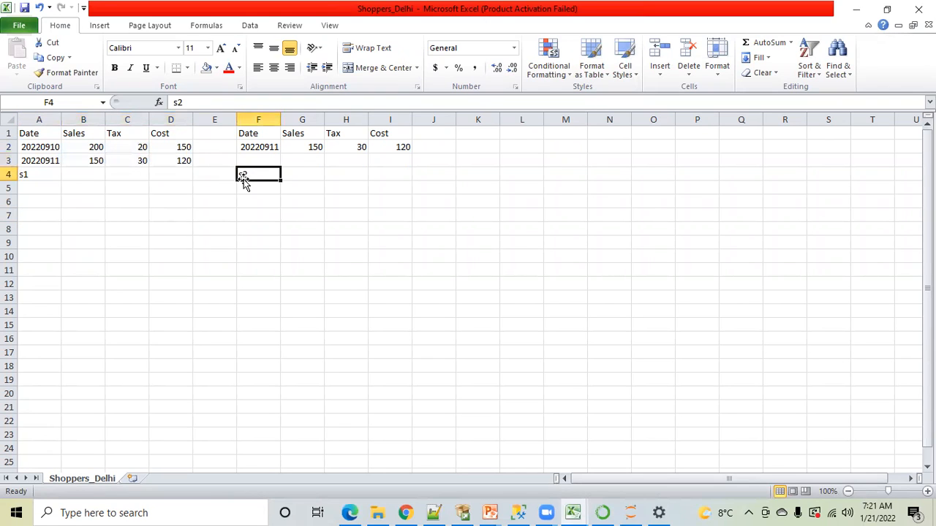
left_click(265, 147)
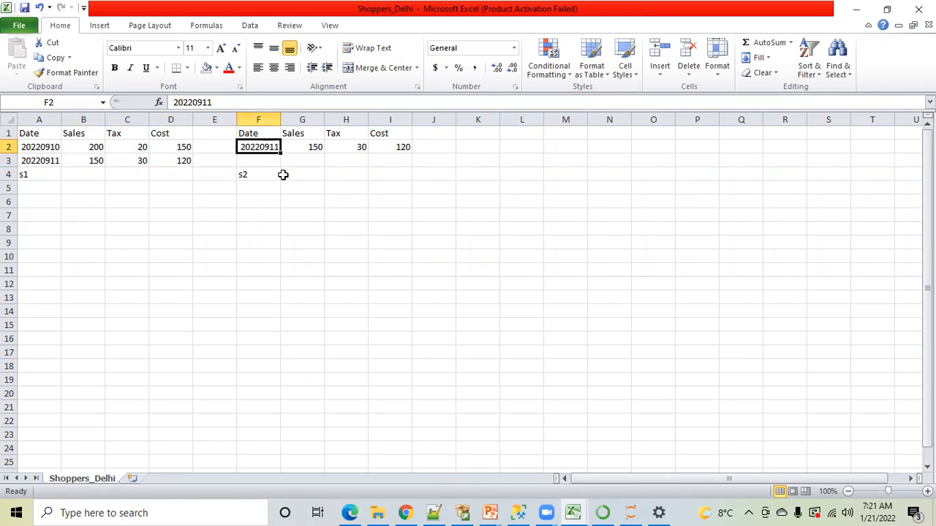
key("shift+Right")
key("shift+Right")
key("shift+Right")
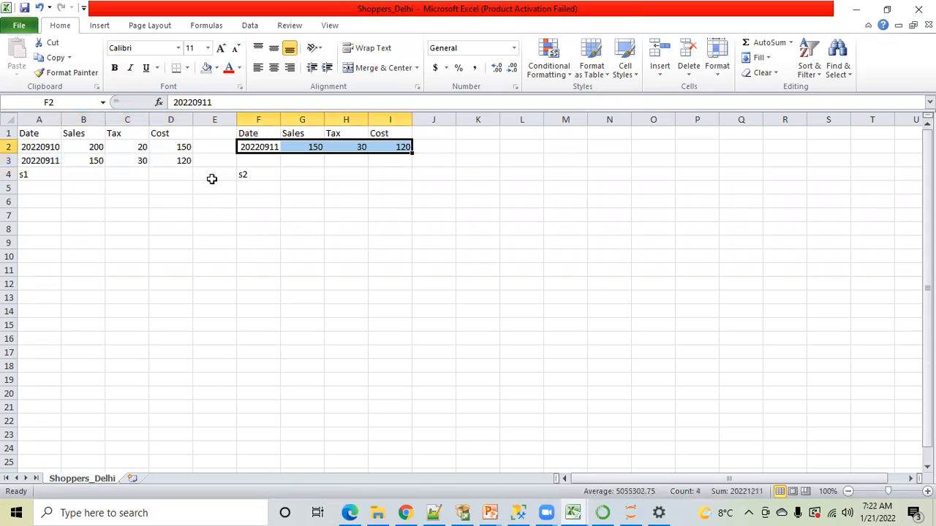
left_click(49, 148)
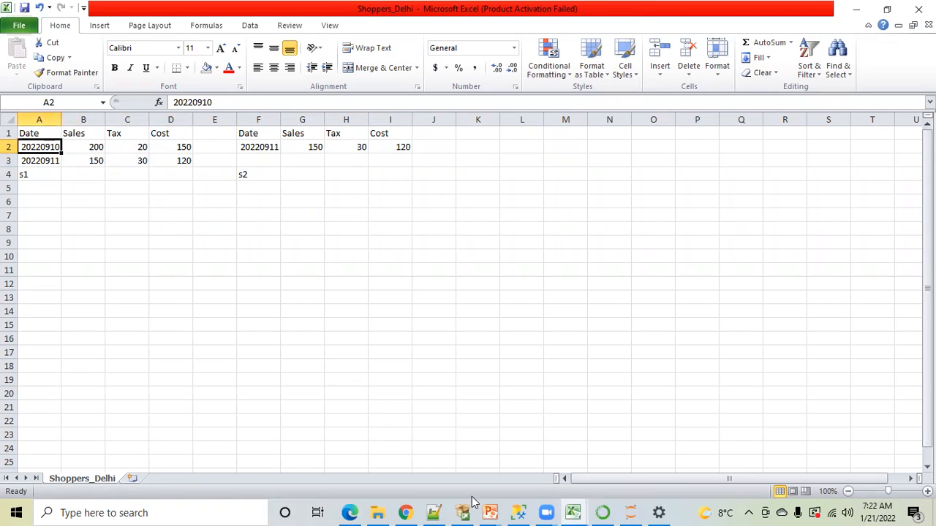
Switch to SQL Server Management Studio to view the loaded query results, and return to the Shoppers_Delhi workbook in Excel
left_click(518, 512)
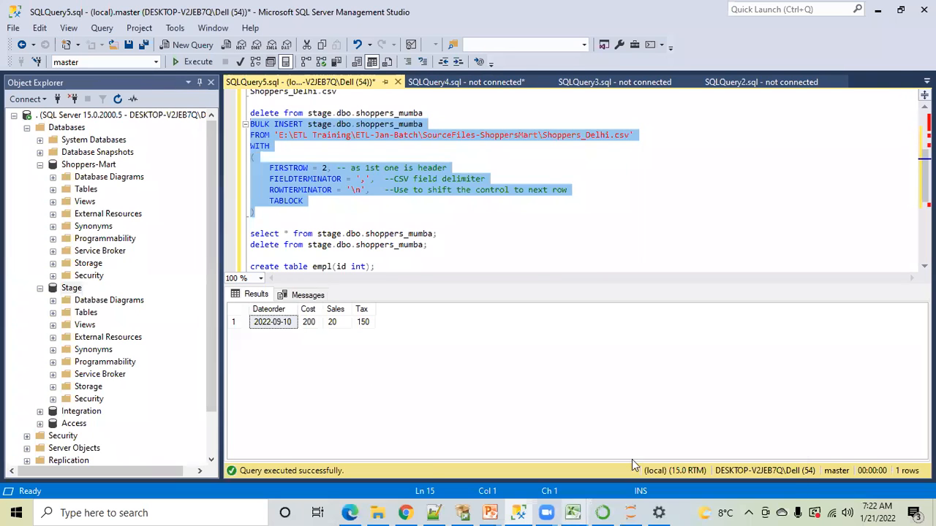
mouse_move(574, 511)
left_click(720, 456)
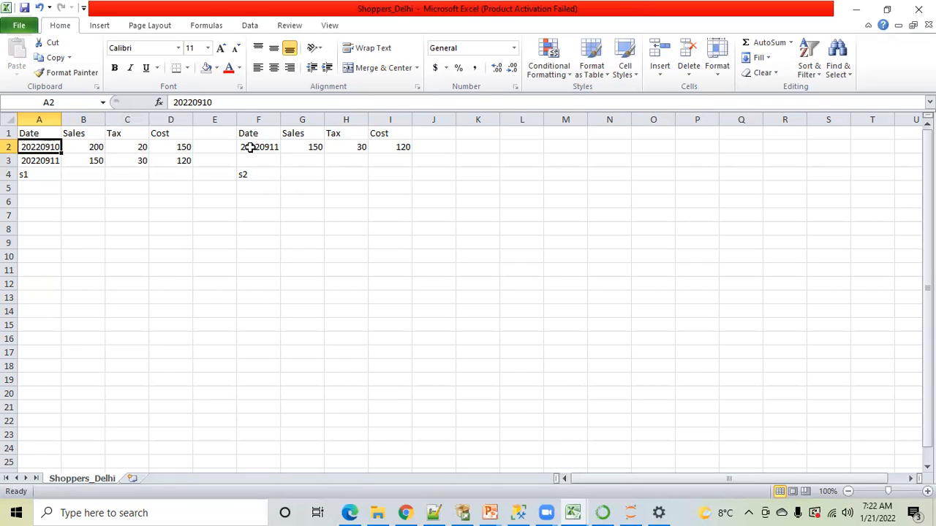
Delete the s1 label in A4 and the s2 label in F4
left_click(42, 174)
key("Delete")
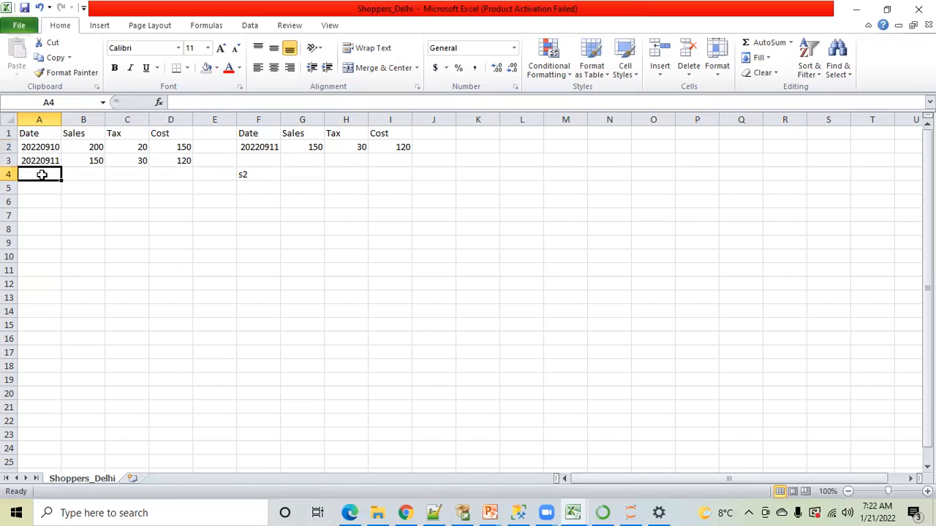
left_click(249, 175)
key("Delete")
left_click(163, 221)
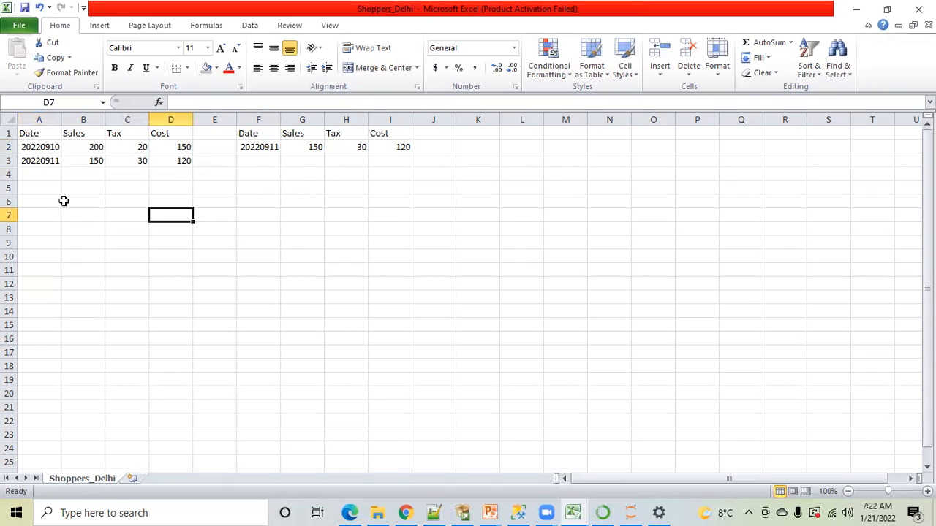
Add a record to row 4 of the first table with Date 20220912, Sales 130, Tax 40 and Cost 120
left_click(38, 174)
type("20")
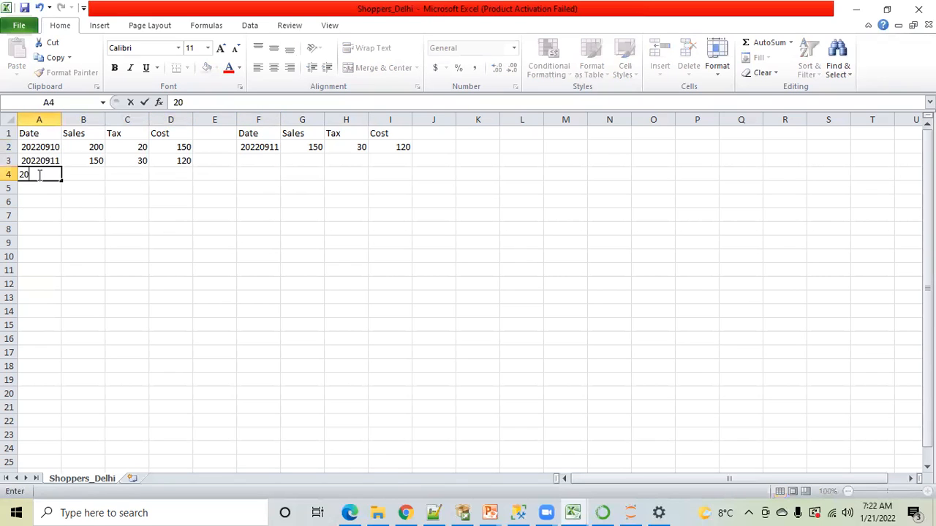
type("220912")
left_click(82, 231)
left_click(82, 175)
type("130")
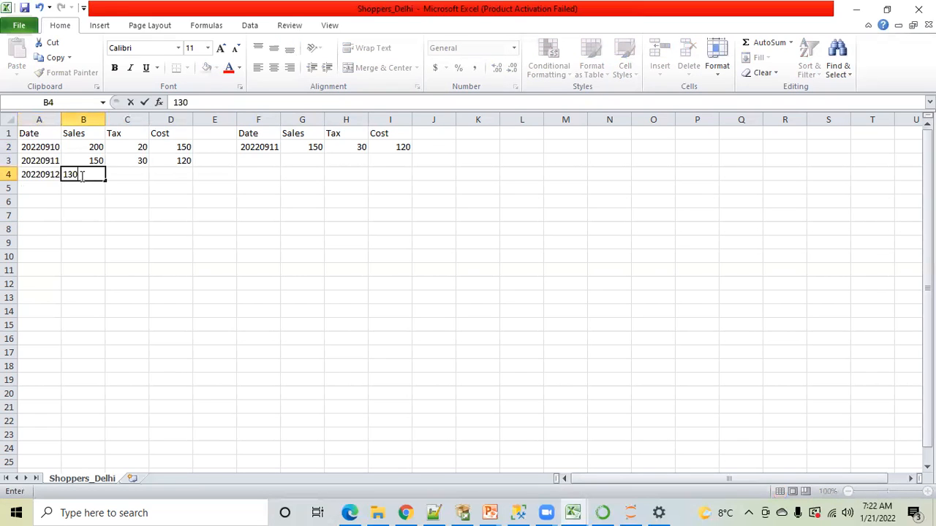
key("Tab")
type("40")
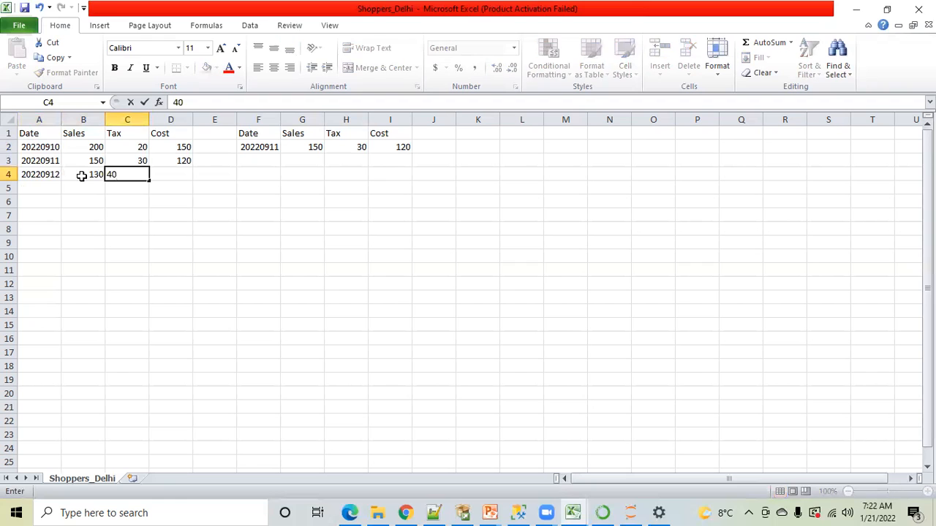
key("Tab")
type("120")
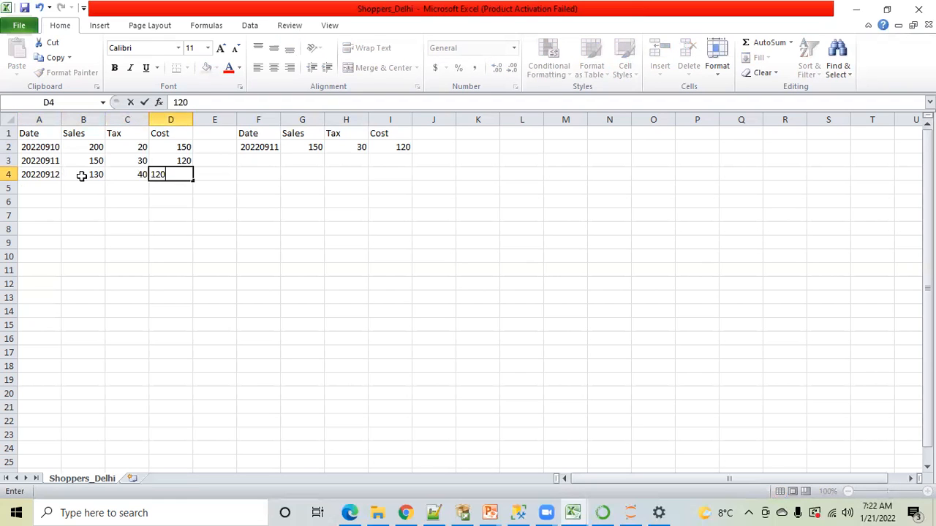
left_click(151, 243)
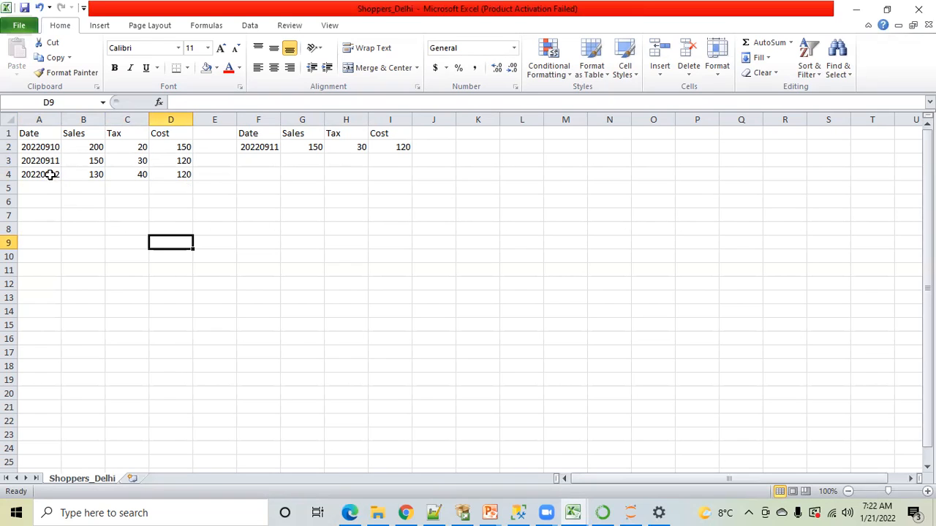
Review the three dates in A2:A4 of the first table one by one
left_click(48, 144)
left_click(46, 160)
left_click(45, 174)
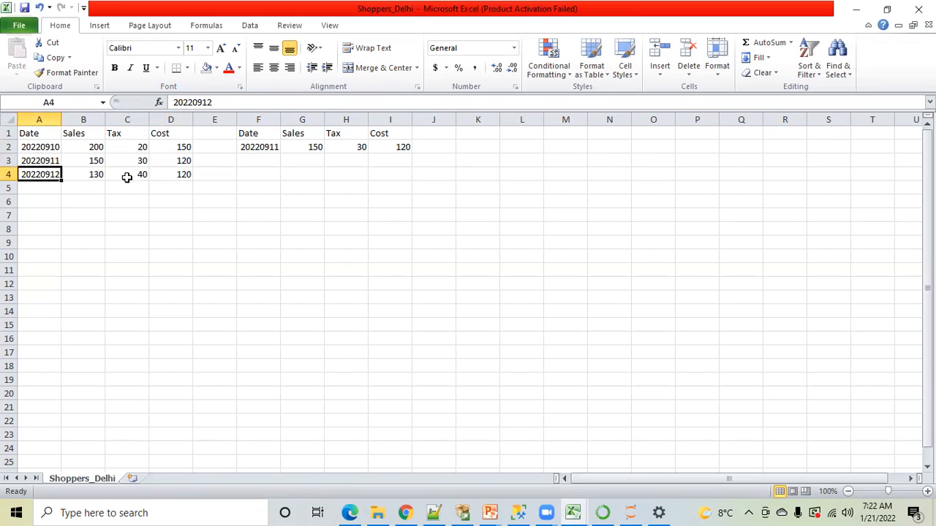
Change the date in F2 of the second table to 20220912
left_click(263, 195)
left_click(267, 147)
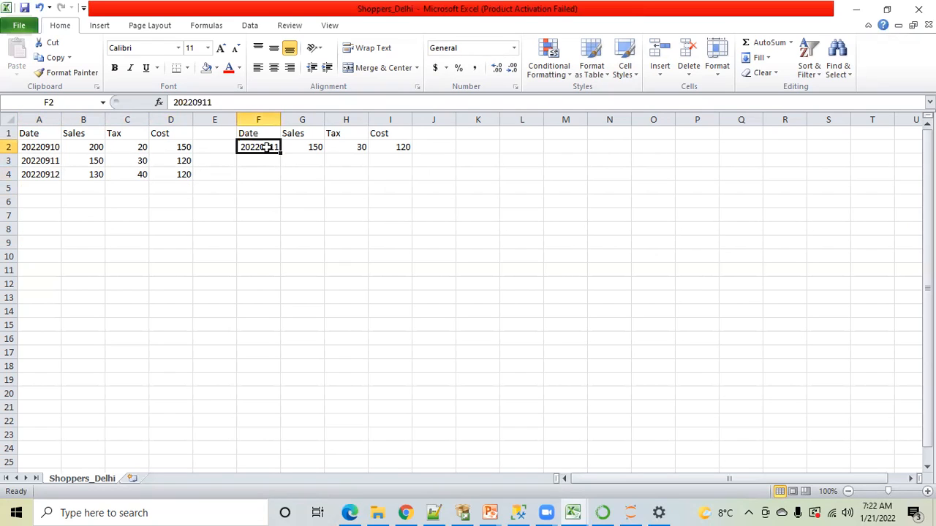
left_click(216, 103)
key("BackSpace")
type("2")
left_click(271, 212)
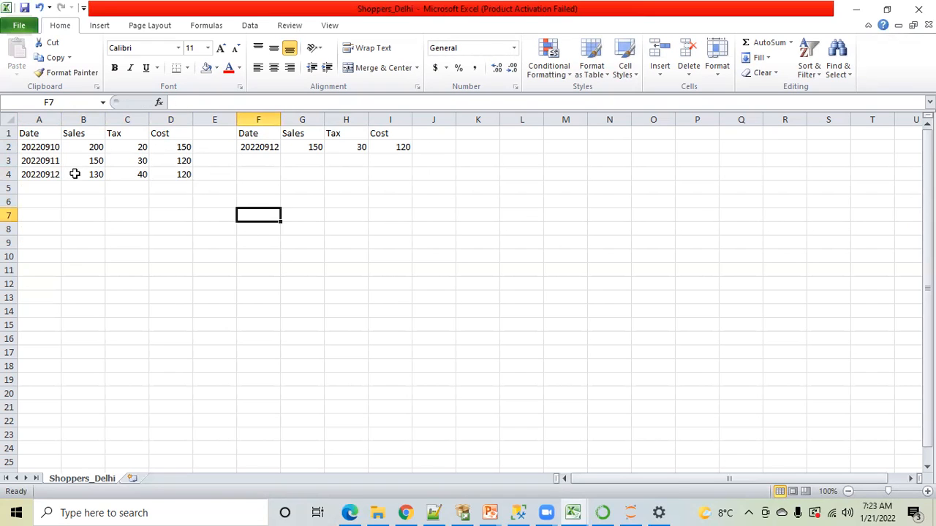
Copy the Sales, Tax and Cost values from B4:D4 over those in G2:I2 of the second table
left_click_drag(74, 174, 163, 174)
key("ctrl+c")
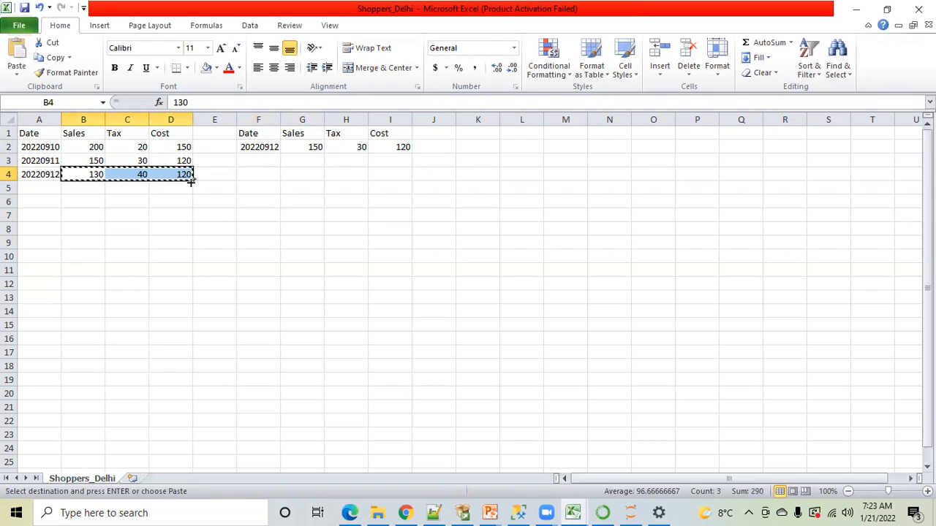
left_click_drag(309, 147, 394, 147)
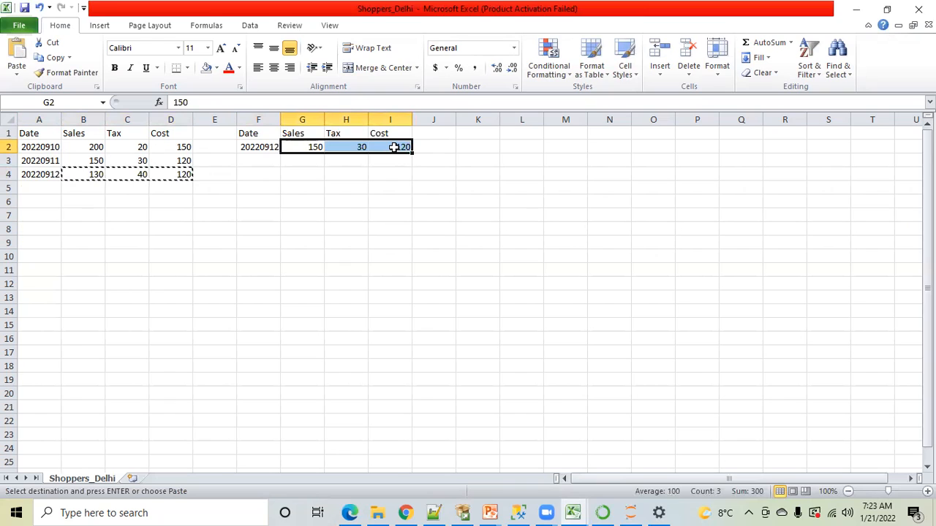
key("ctrl+v")
left_click(311, 202)
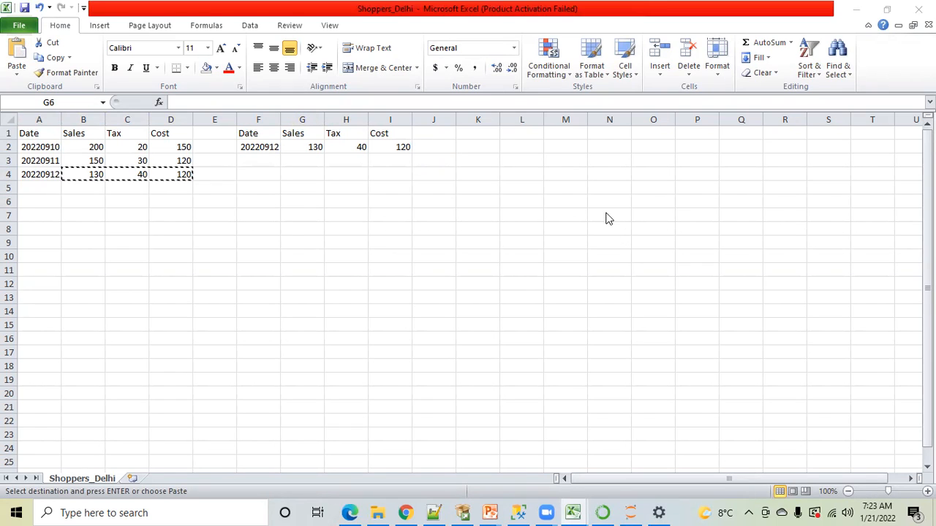
Compare the earlier dates kept in the first table with the single date in the second table, clearing the copy marker
left_click(255, 173)
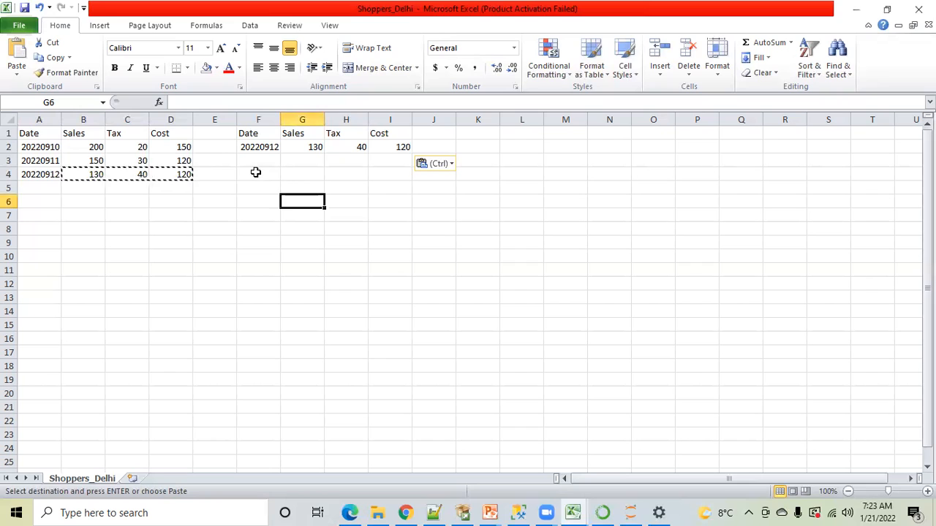
left_click(143, 254)
left_click(35, 148)
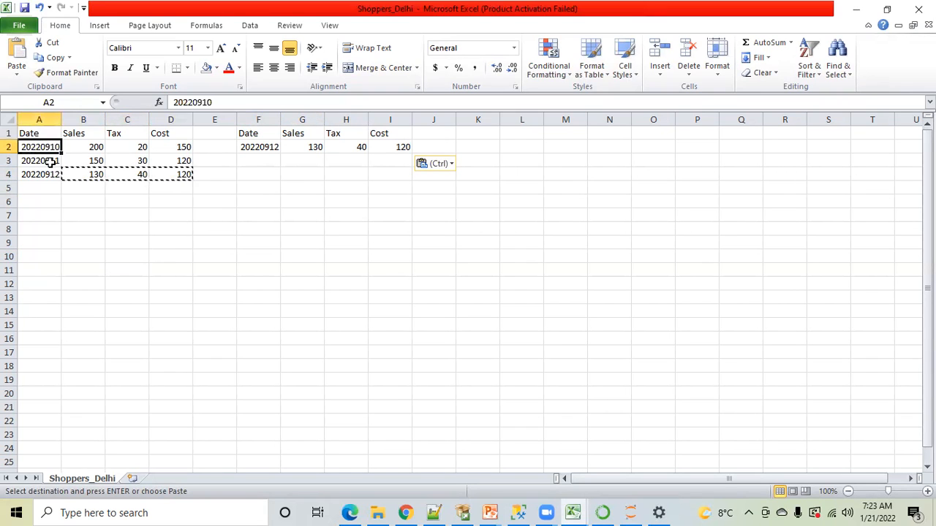
left_click(46, 160)
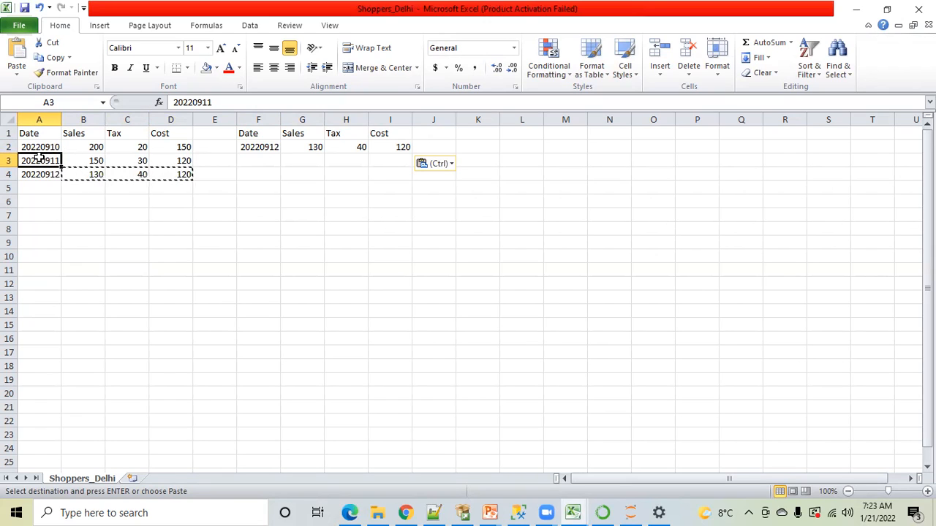
key("Escape")
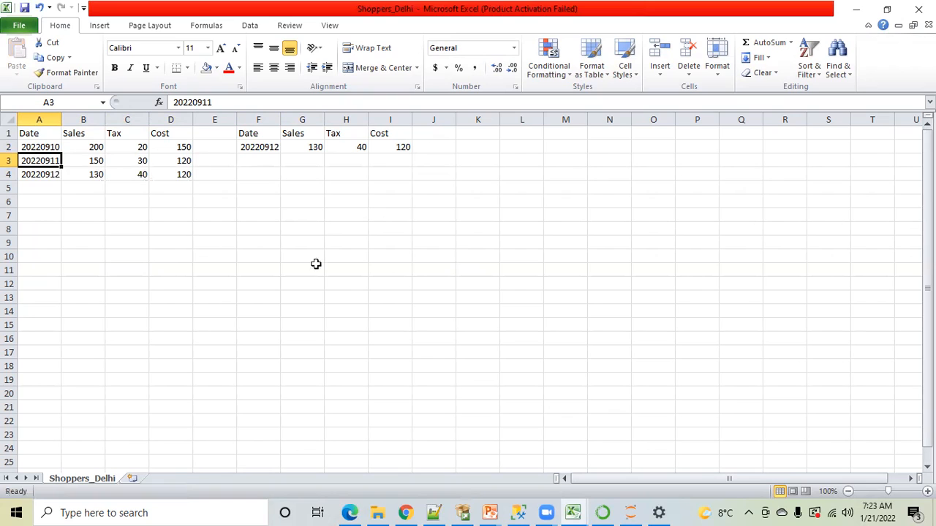
left_click(233, 267)
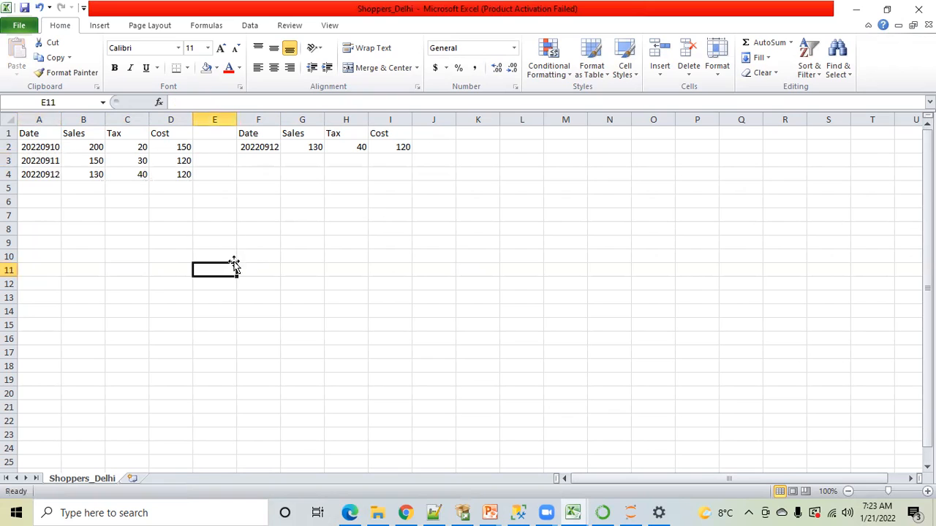
left_click(262, 152)
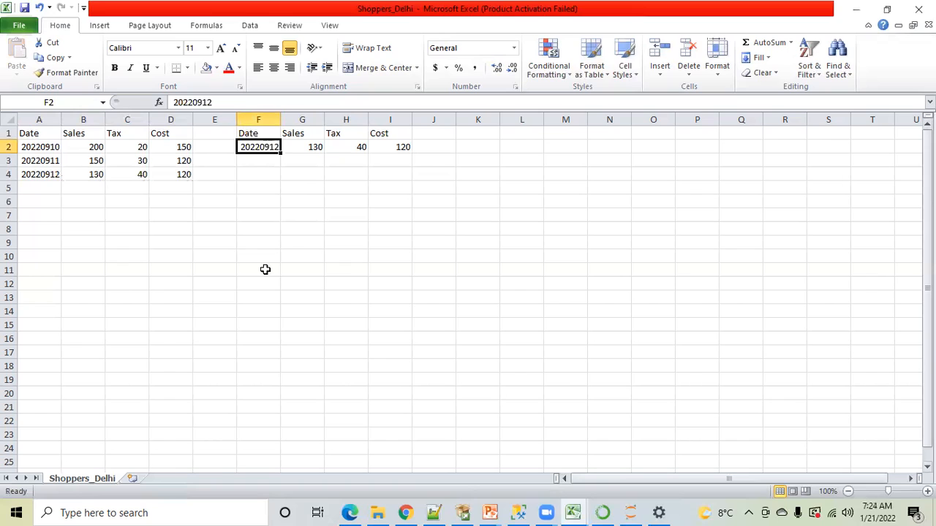
left_click(254, 198)
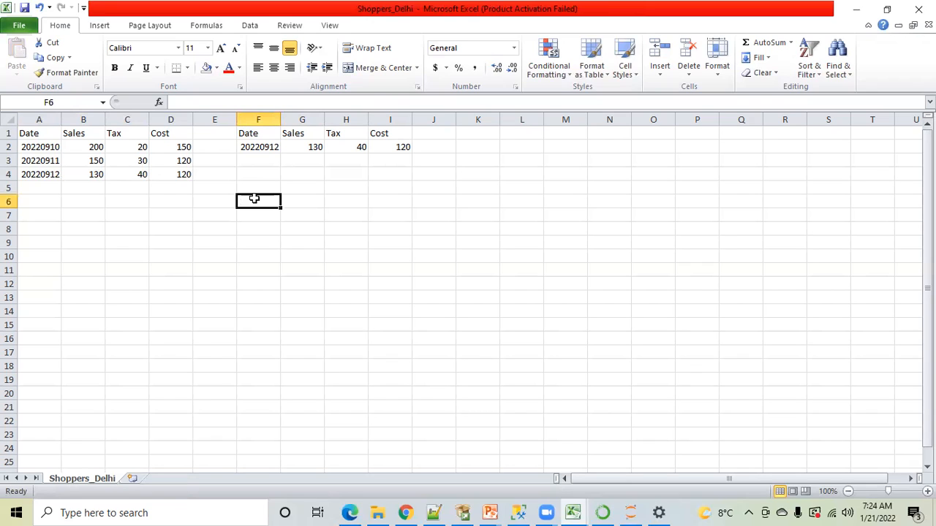
Add a record to row 5 of the first table with Date 20220913, Sales 120, Tax 30 and Cost 150
left_click(38, 188)
type("20")
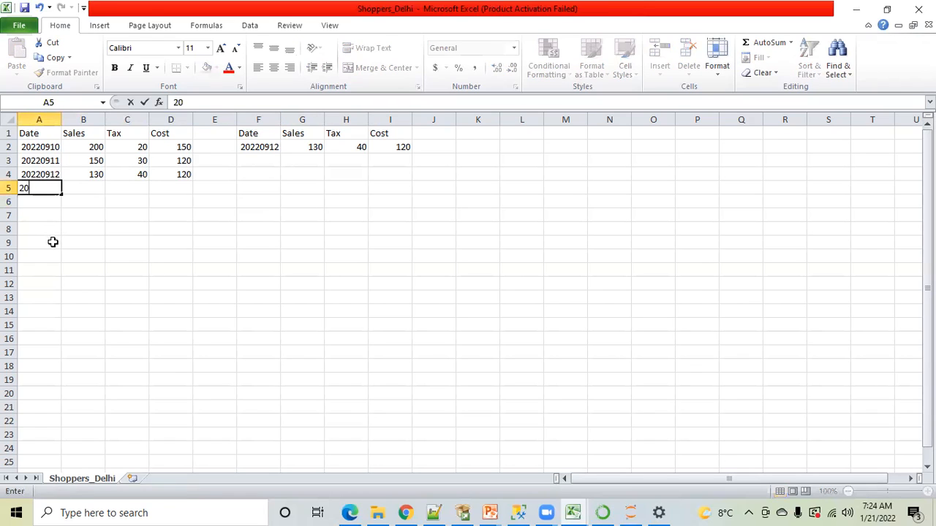
type("220913")
left_click(96, 214)
left_click(86, 188)
type("120")
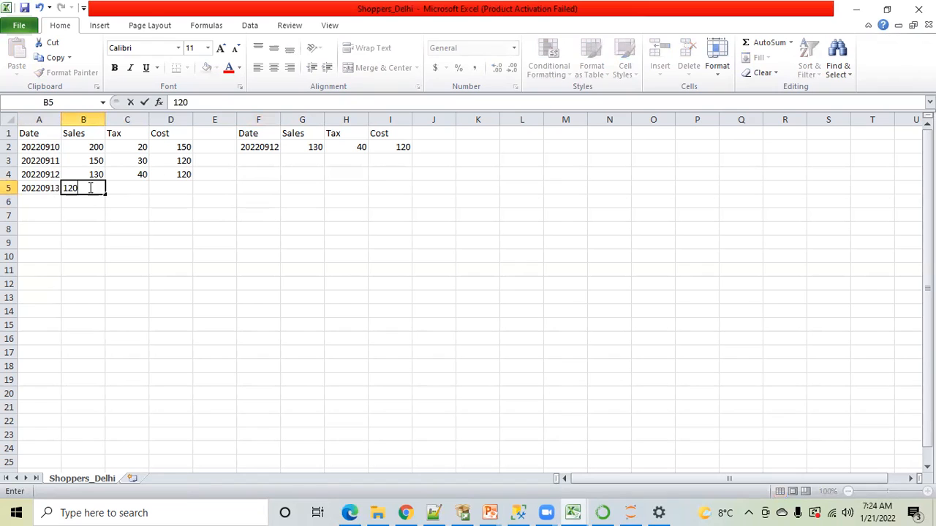
key("Tab")
type("30")
key("Tab")
type("150")
left_click(143, 231)
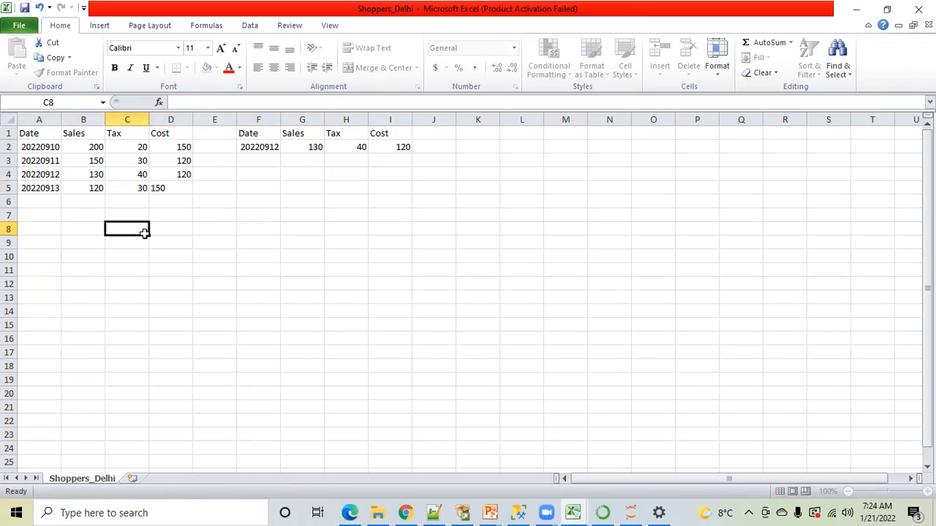
Copy the whole 20220913 record from A5:D5 over the second table's record in F2:I2
left_click_drag(47, 192, 171, 186)
key("ctrl+c")
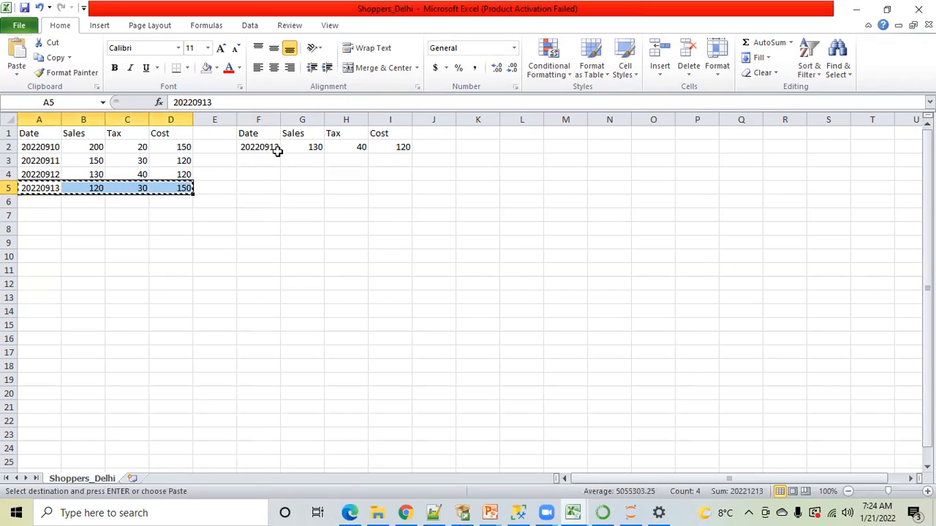
left_click_drag(261, 148, 379, 146)
key("ctrl+v")
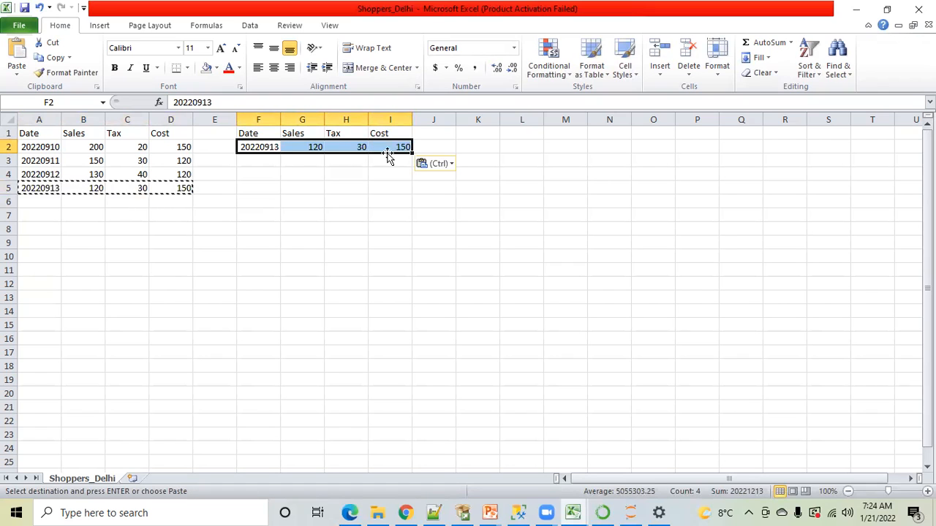
left_click(258, 171)
left_click(246, 241)
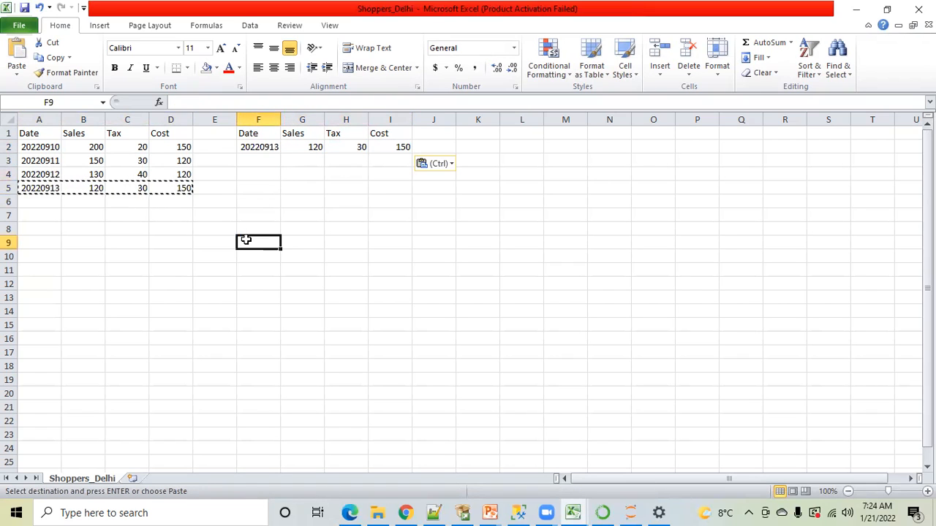
key("Escape")
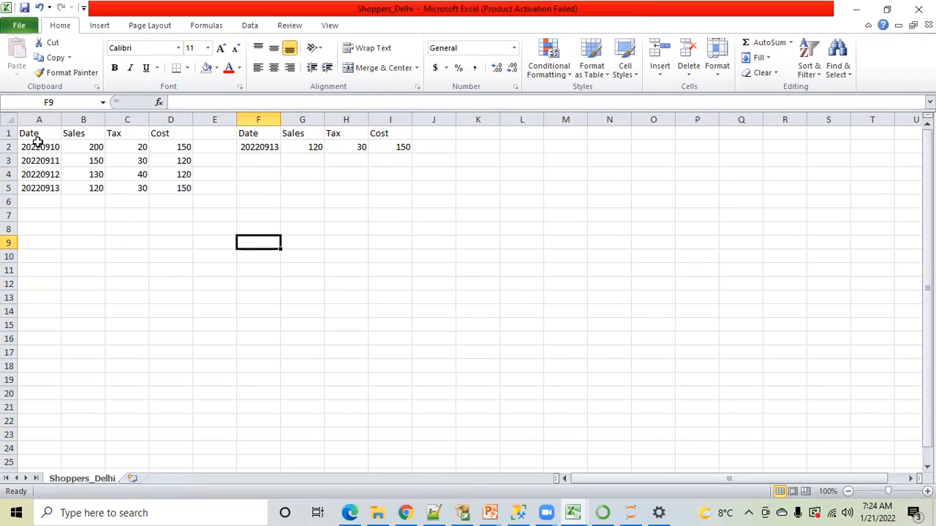
Label the first table, which holds all dates, as Full Load in cell A7
left_click_drag(33, 136, 170, 182)
left_click_drag(252, 133, 383, 150)
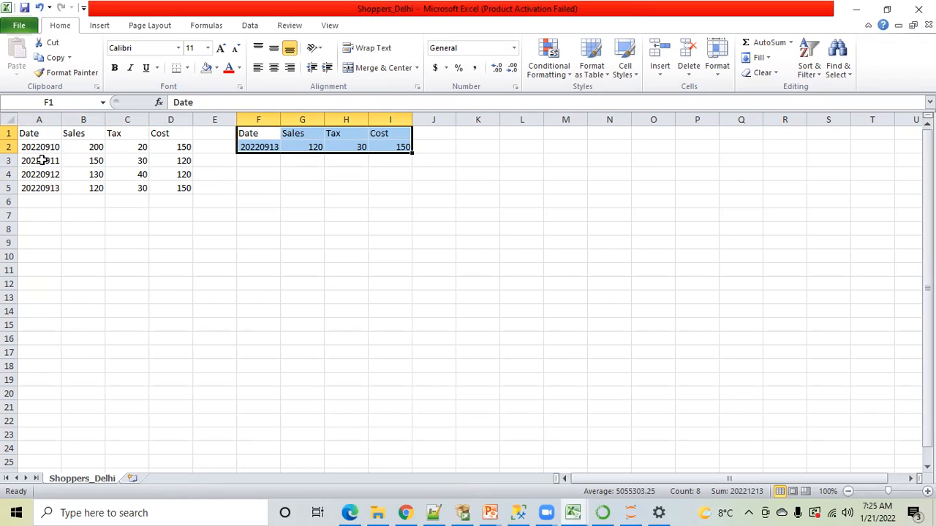
left_click(40, 215)
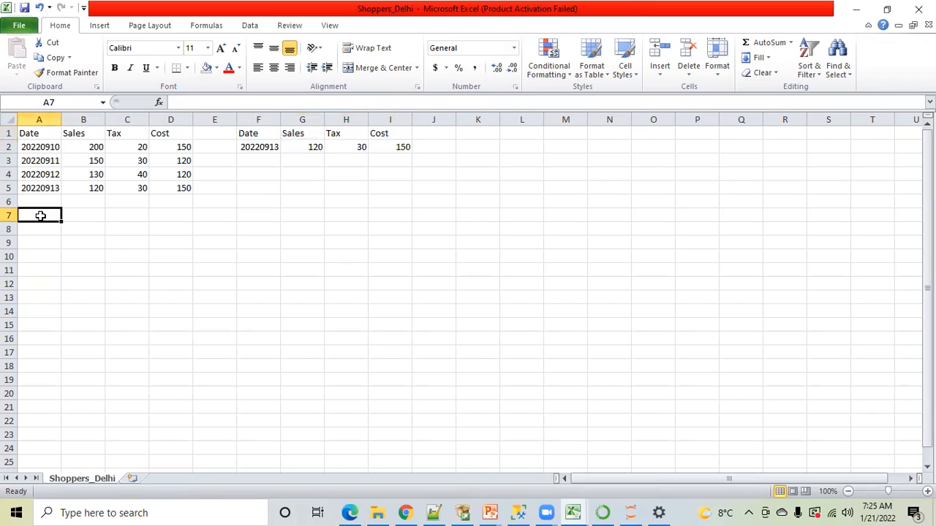
type("Ful")
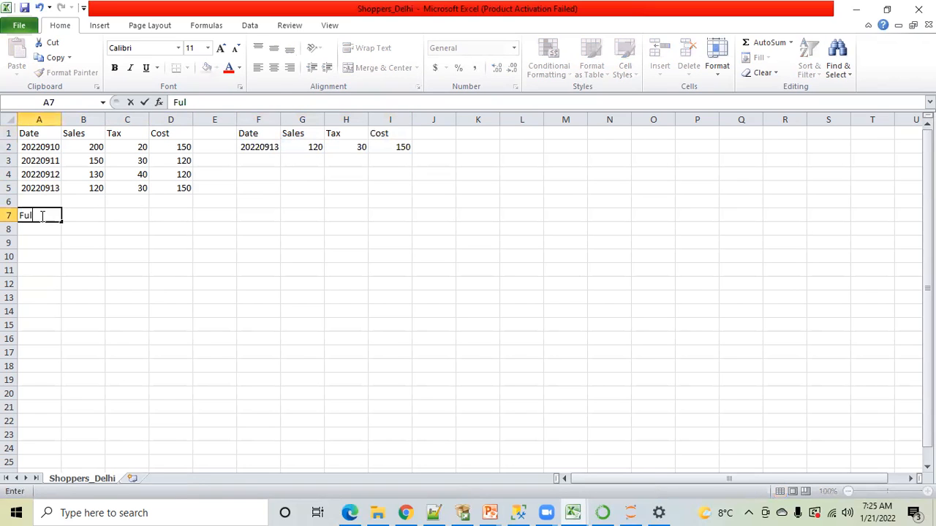
type("l Load")
left_click(73, 261)
left_click(42, 215)
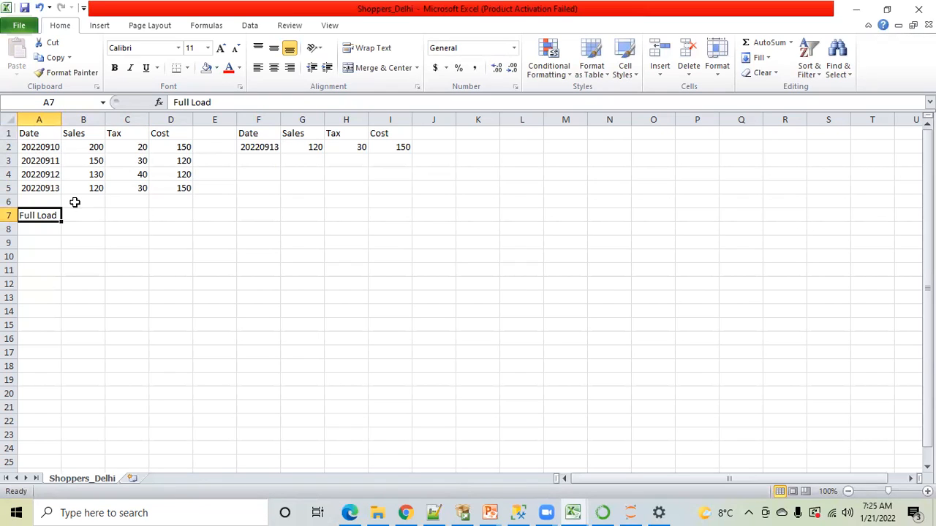
Label the second table, which holds only the newest record, as Incremental Load or Delta Load in cell F7
left_click(259, 213)
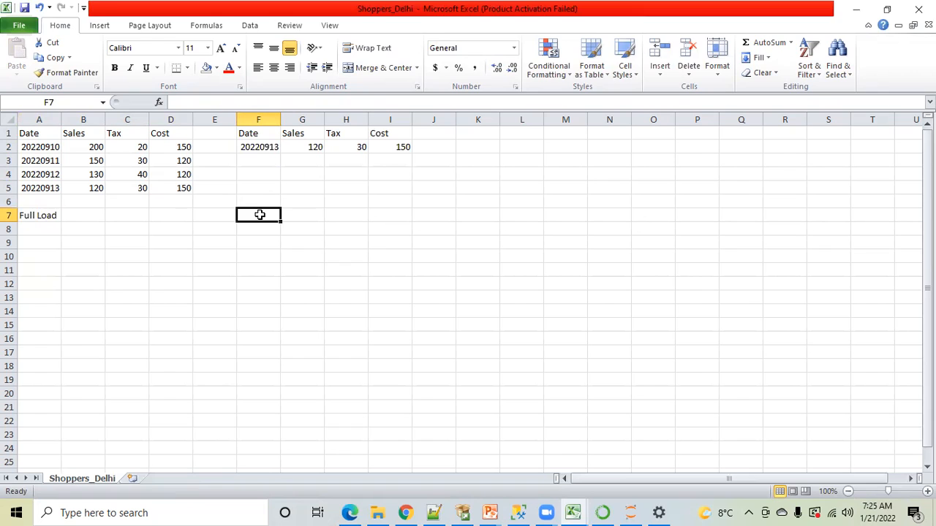
type("Incrementa")
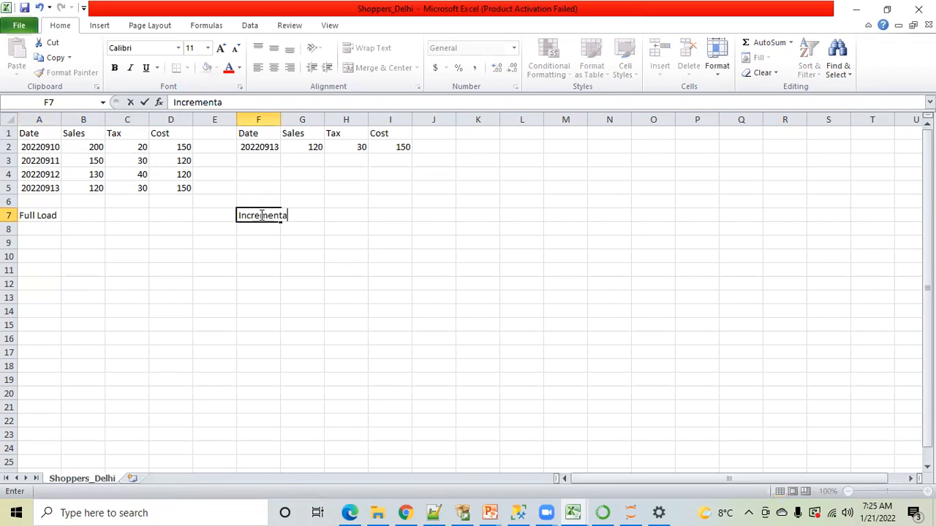
type("l Load or Deta")
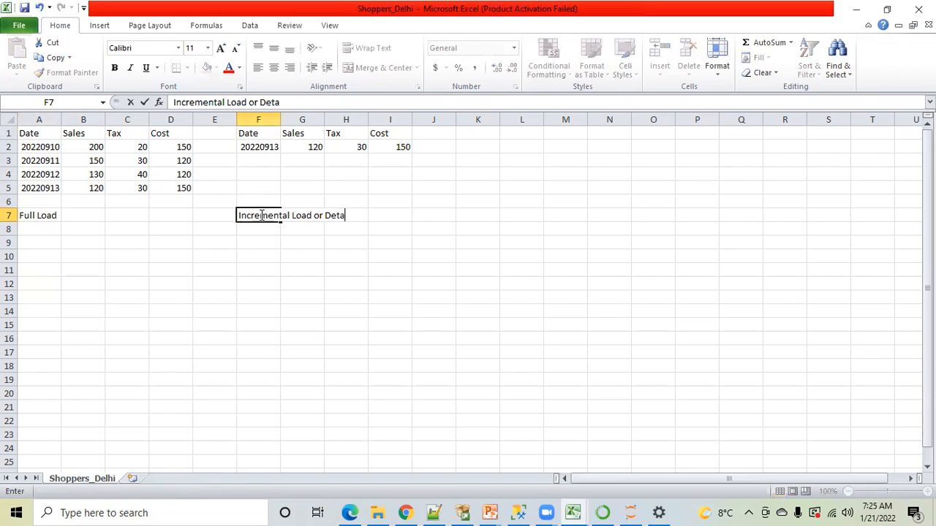
key("BackSpace")
key("BackSpace")
type("lta Load")
left_click(273, 270)
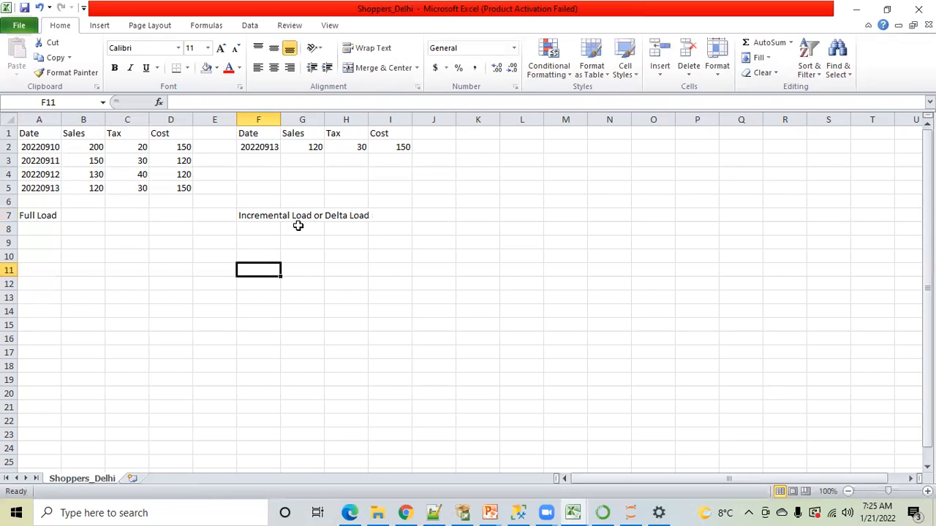
left_click(257, 216)
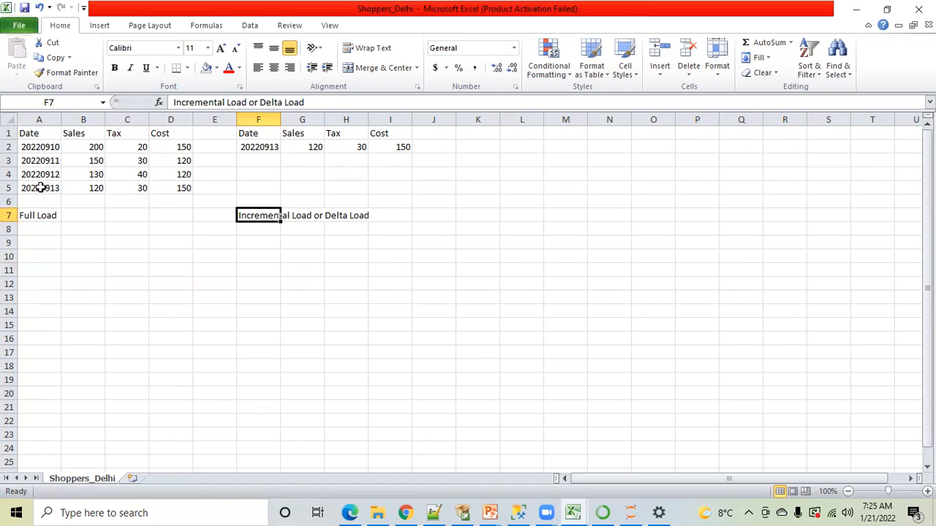
Delete the Full Load and Incremental Load or Delta Load labels from row 7
left_click(47, 214)
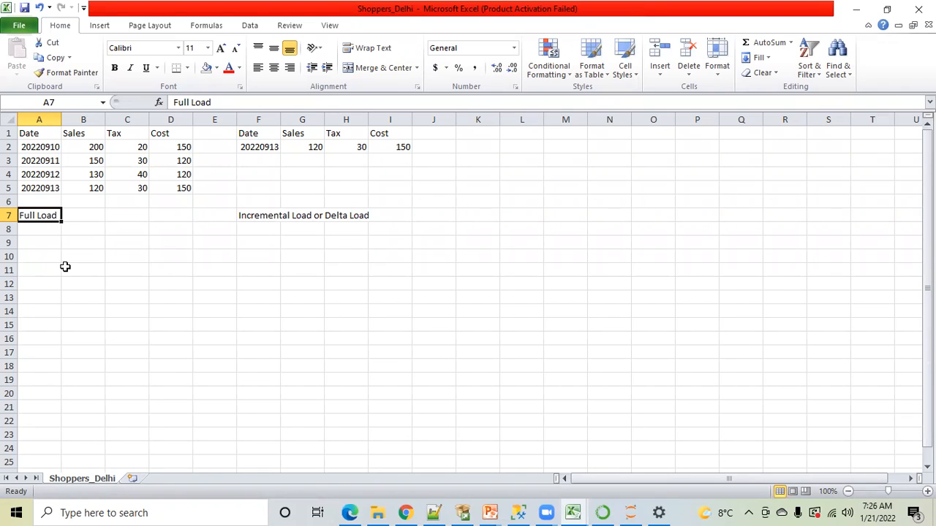
left_click(29, 148)
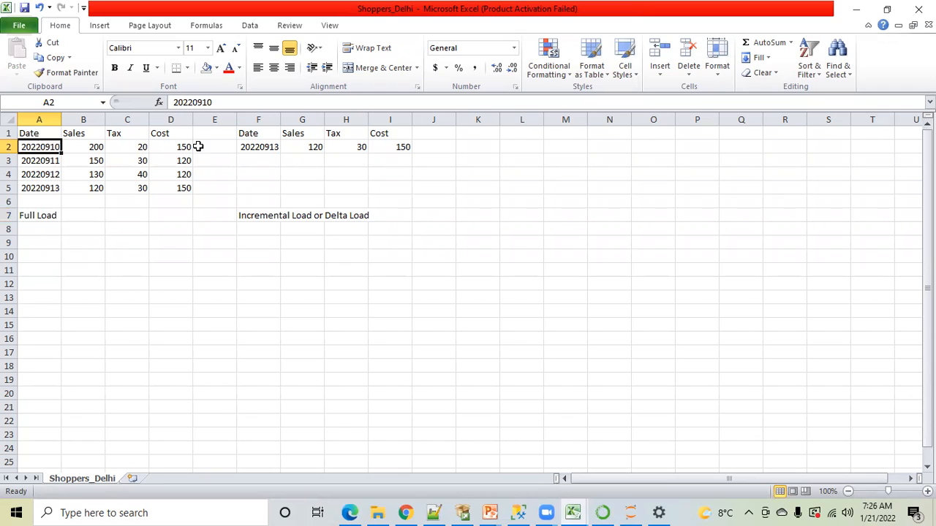
left_click(208, 201)
left_click_drag(46, 213, 336, 212)
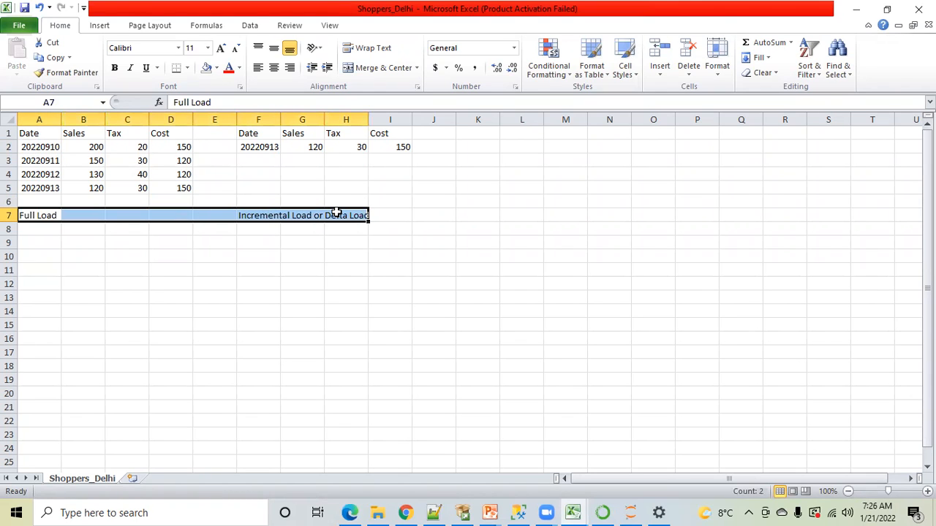
key("Delete")
left_click(225, 271)
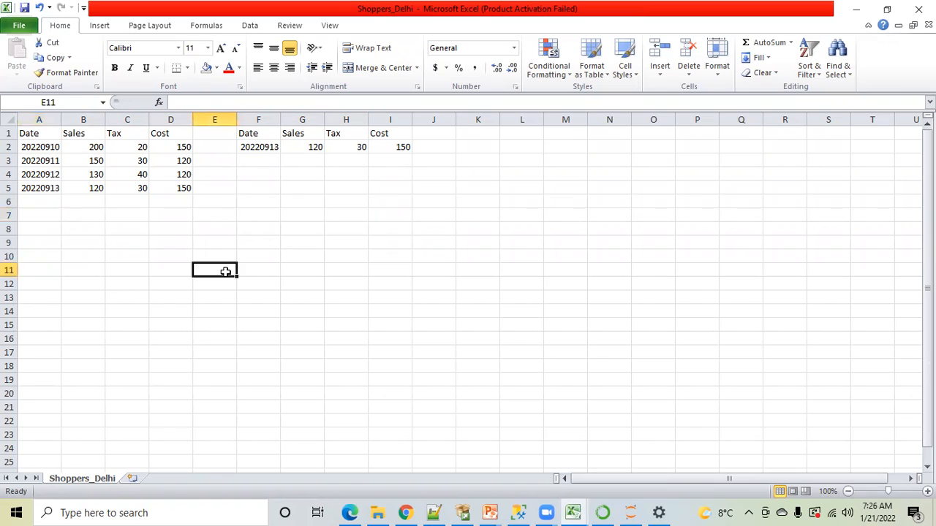
Clear the records in A3:D5 of the first table and F2:I2 of the second, keeping the headers and the 20220910 record
left_click_drag(39, 163, 170, 191)
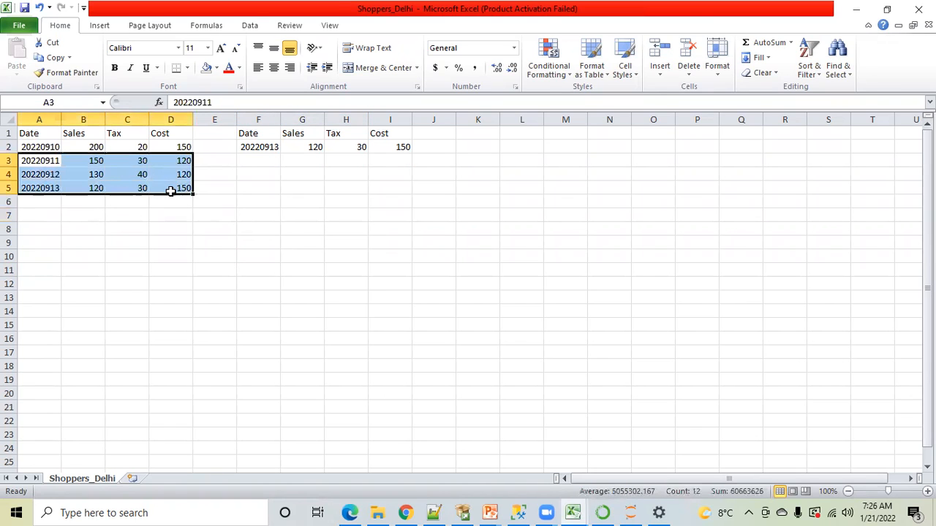
key("Delete")
left_click(282, 192)
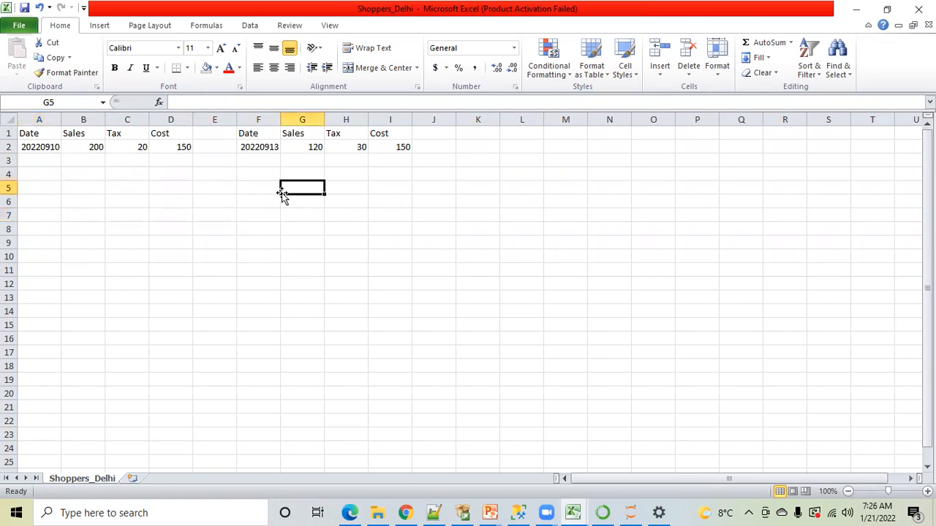
left_click_drag(253, 145, 396, 145)
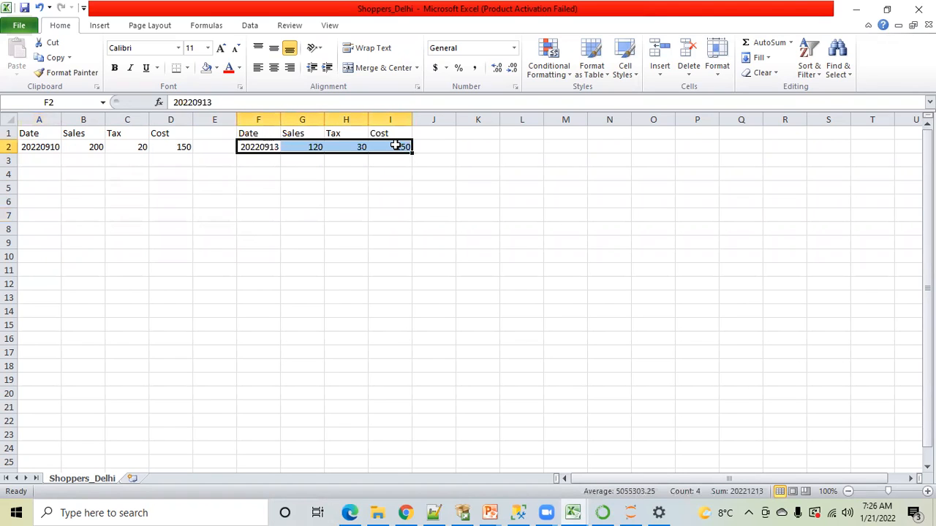
key("Delete")
left_click(174, 214)
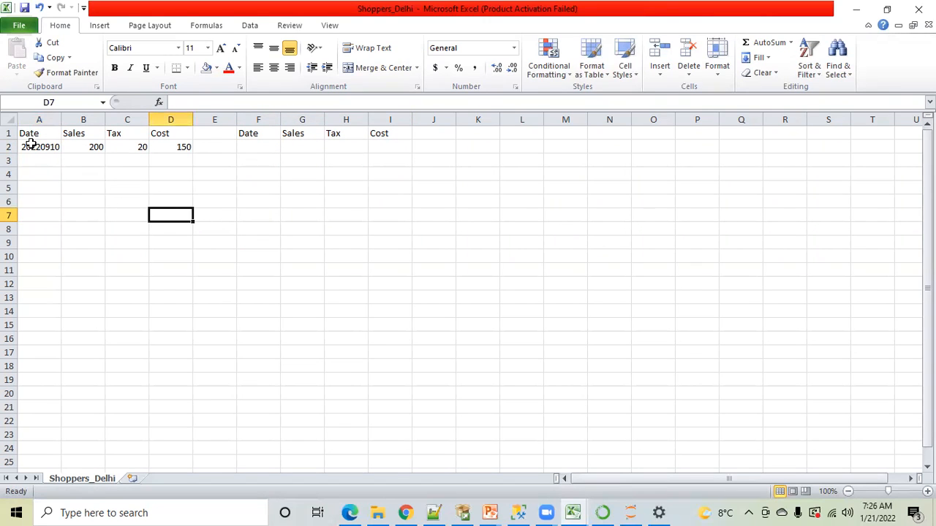
Copy the 20220910 record from A2:D2 into F2:I2 of the second table and clear the copy marker
left_click_drag(35, 146, 157, 147)
key("ctrl+c")
left_click(266, 147)
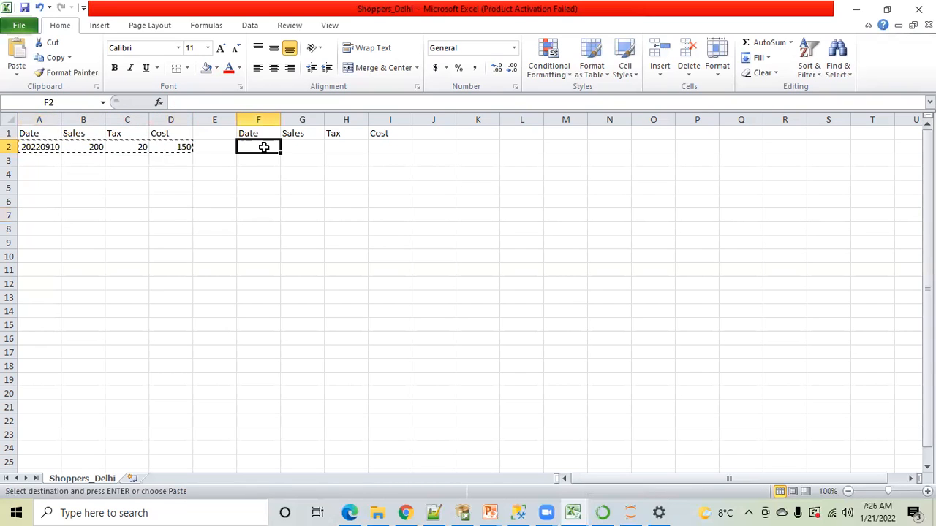
key("ctrl+v")
key("ctrl")
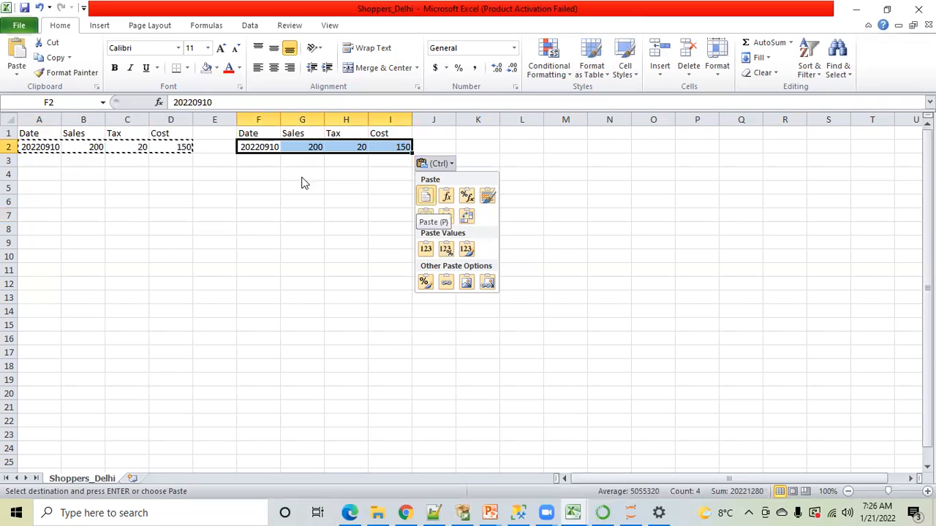
key("Escape")
key("Escape")
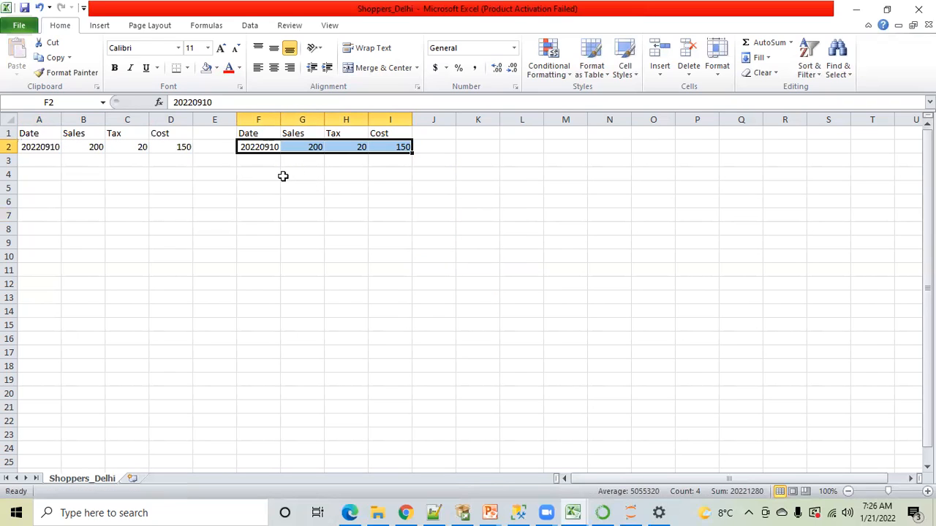
left_click(258, 187)
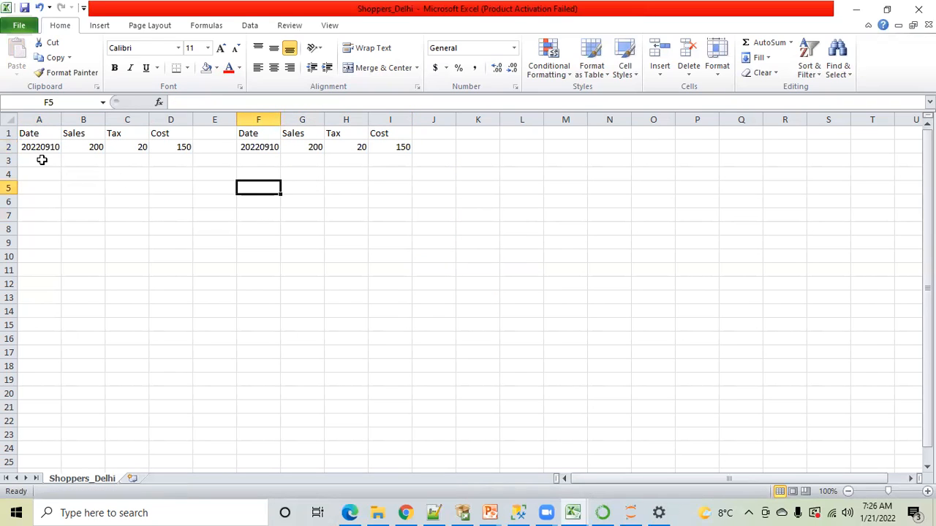
Add a record to row 3 of the first table by duplicating row 2, with Date 20220911 and Sales 140
left_click(42, 163)
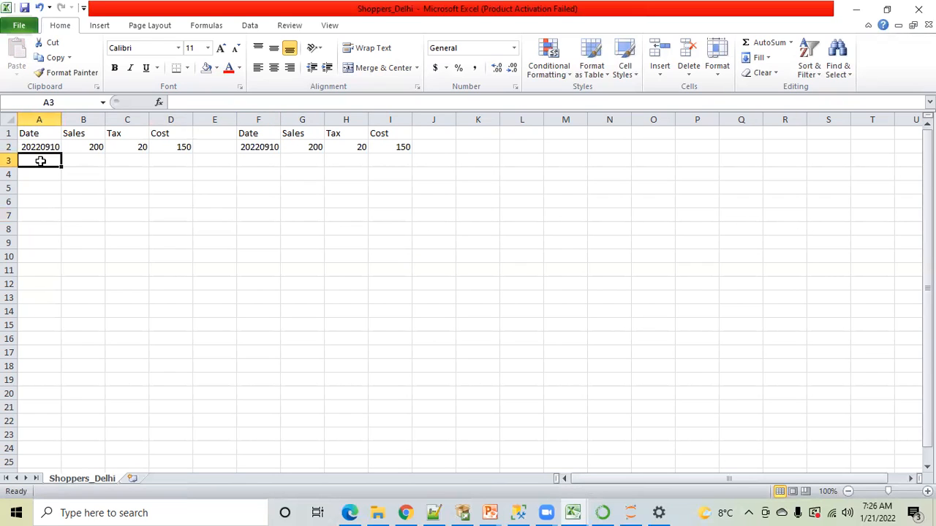
left_click_drag(36, 146, 159, 146)
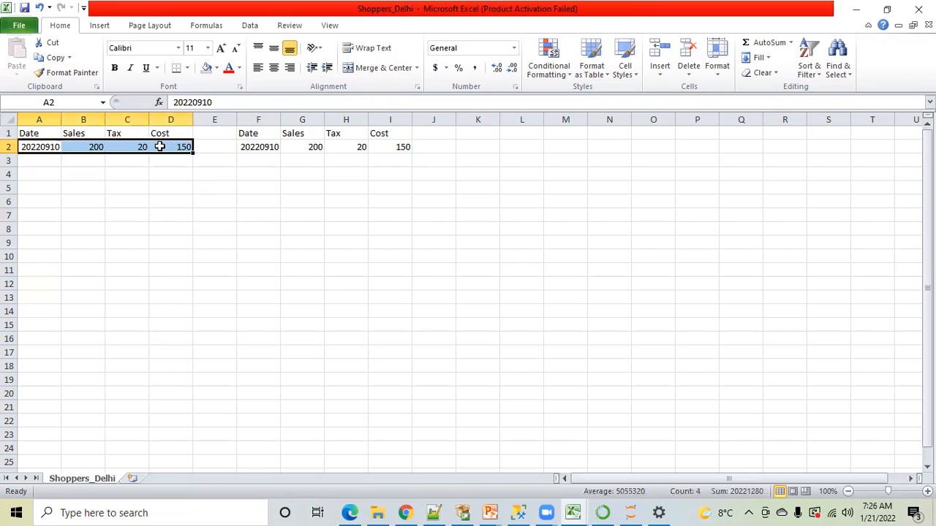
key("ctrl+c")
left_click(42, 164)
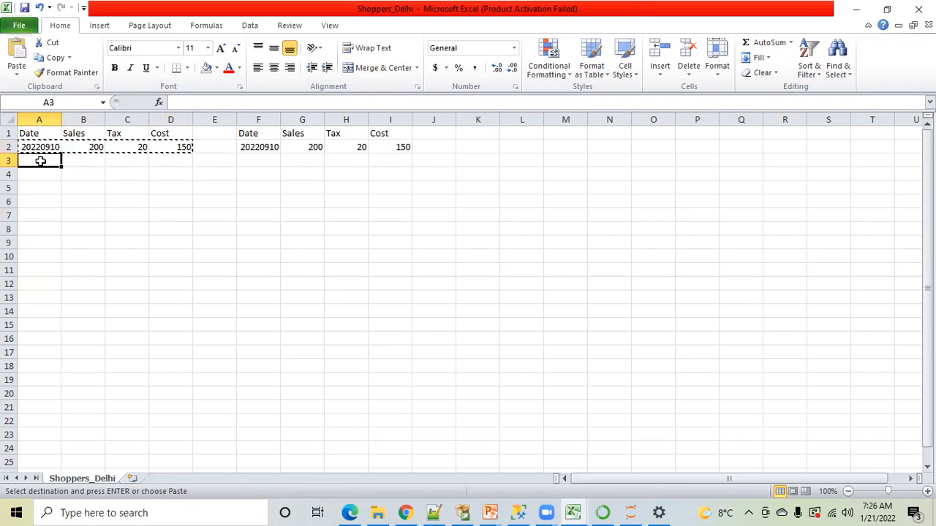
key("ctrl+v")
left_click(212, 101)
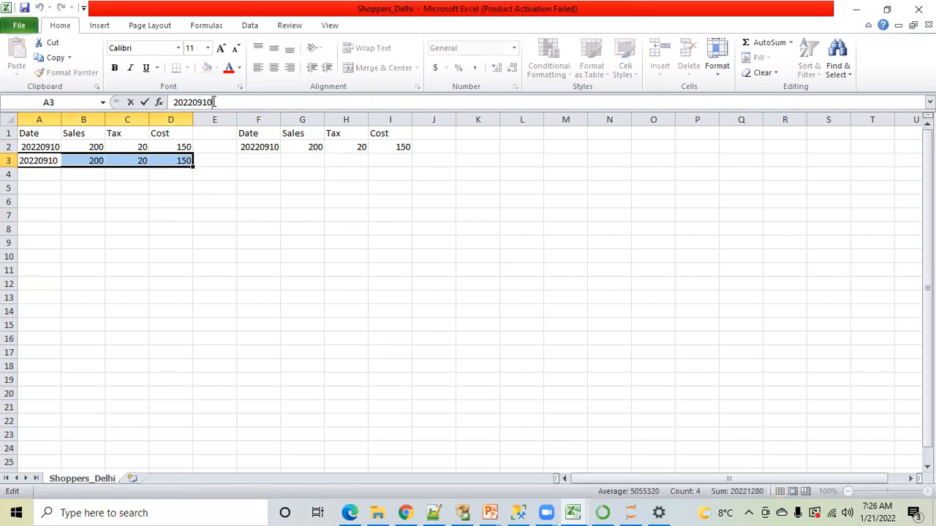
key("BackSpace")
left_click(133, 194)
left_click(95, 166)
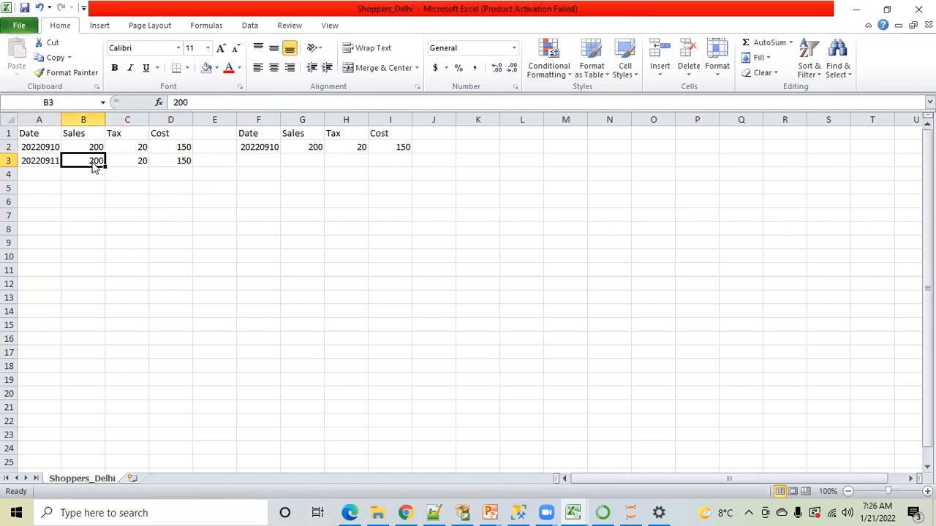
type("140")
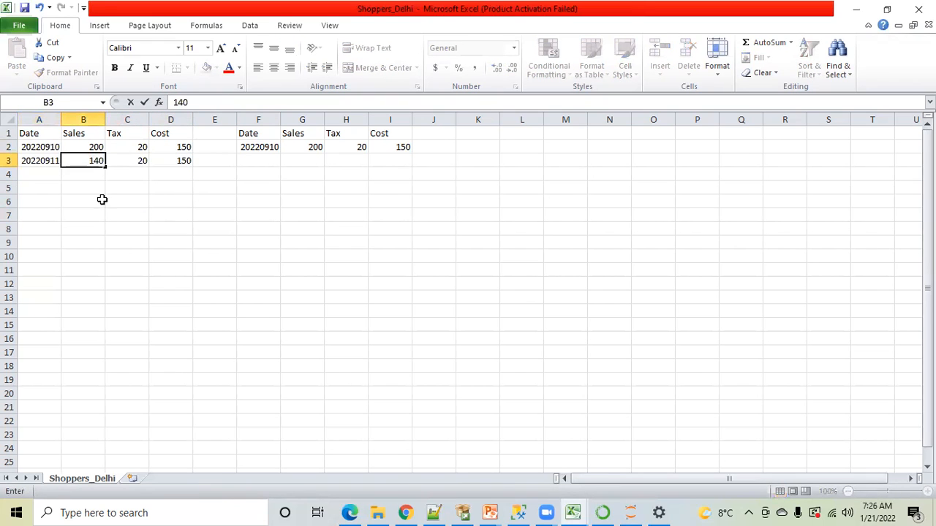
left_click(102, 200)
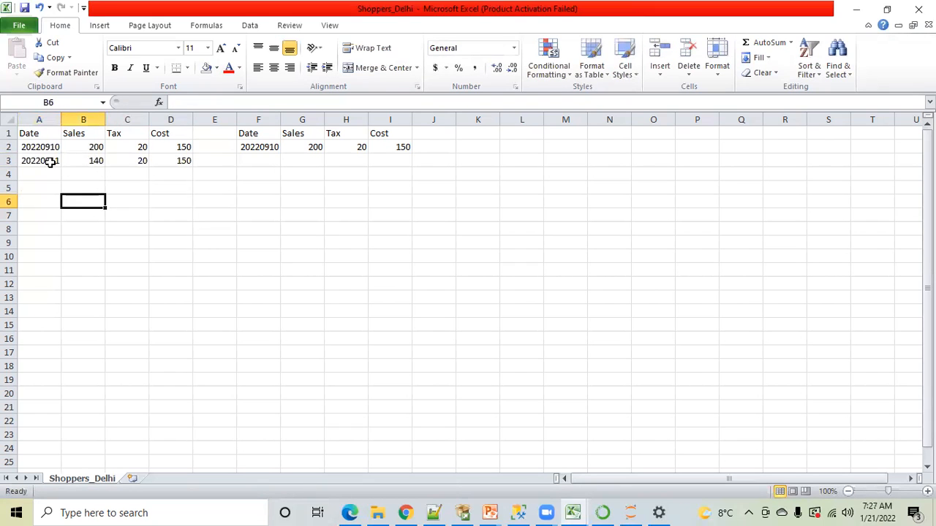
Copy the 20220911 record from A3:D3 over the second table's record in F2:I2
left_click_drag(34, 157, 170, 160)
key("ctrl+c")
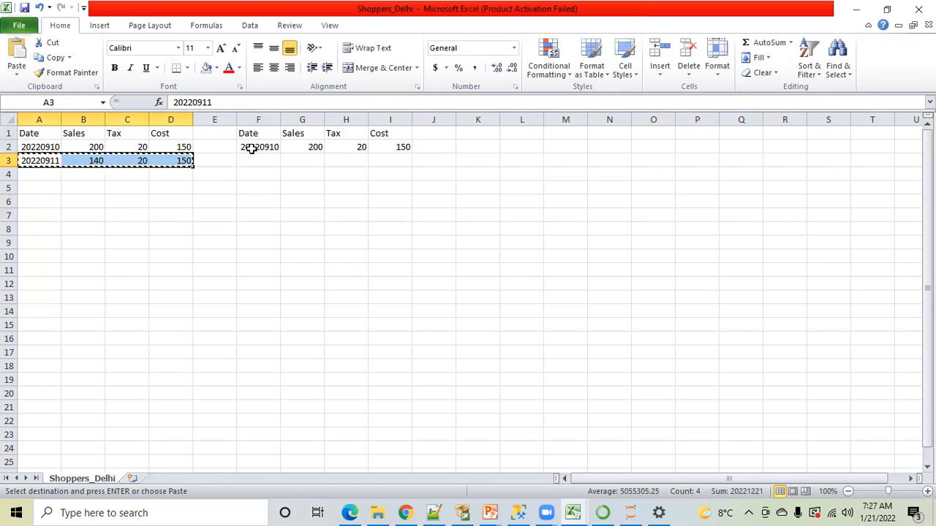
left_click_drag(250, 148, 377, 148)
key("ctrl+v")
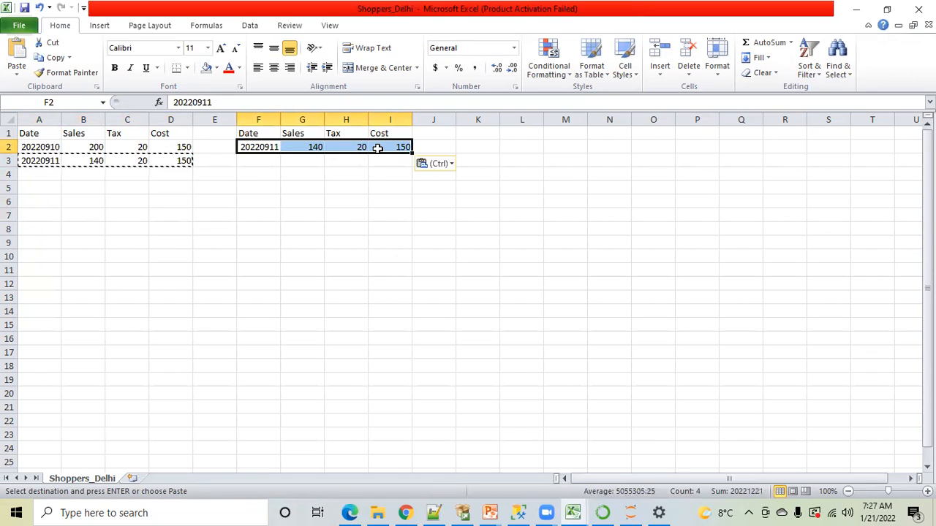
Add a record to row 4 of the first table by duplicating row 3, with Date 20220912 and Tax 40
left_click(34, 171)
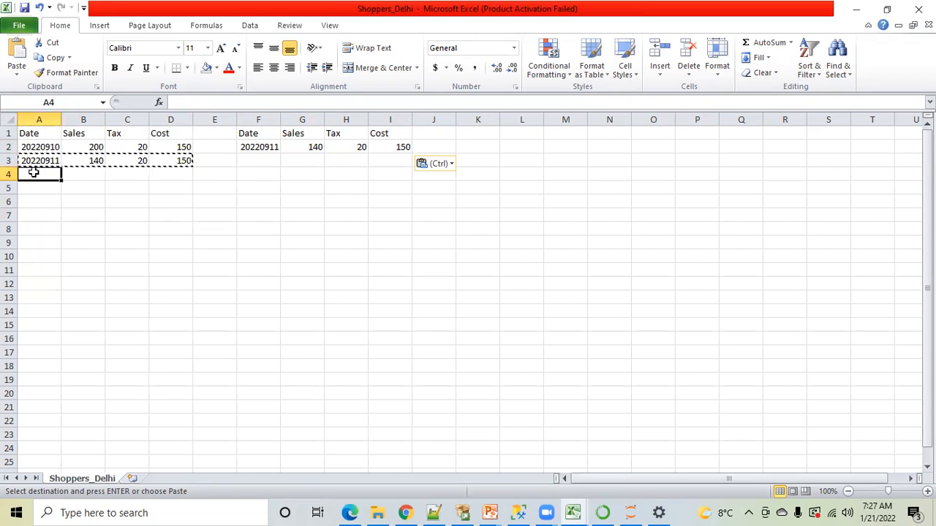
key("ctrl+v")
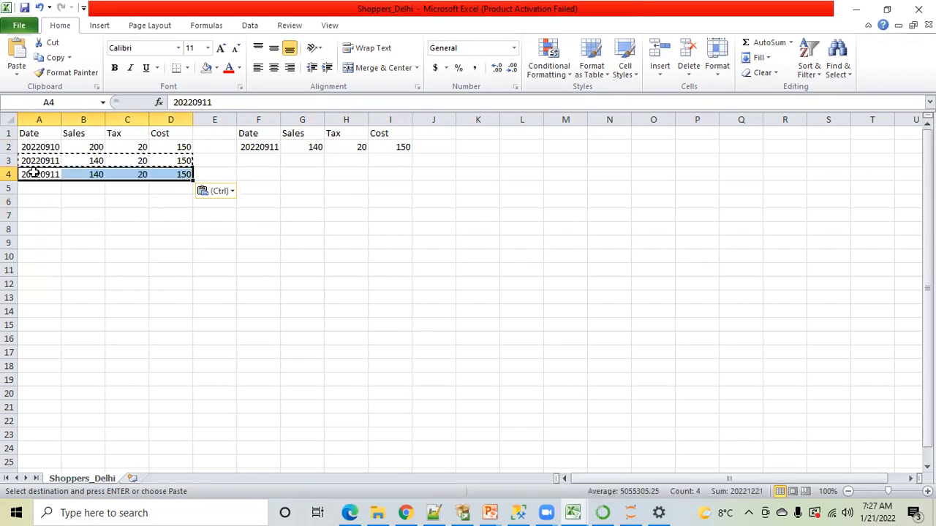
left_click(213, 104)
key("BackSpace")
type("2")
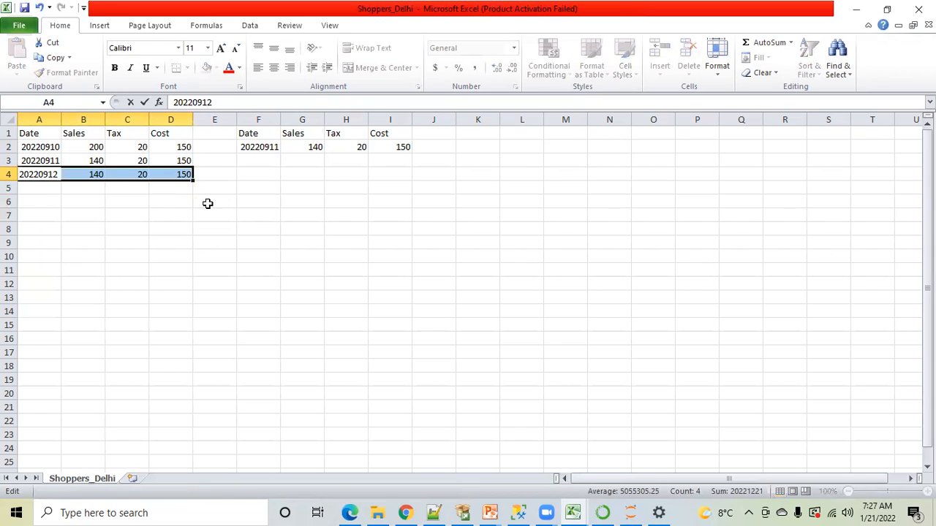
left_click(109, 239)
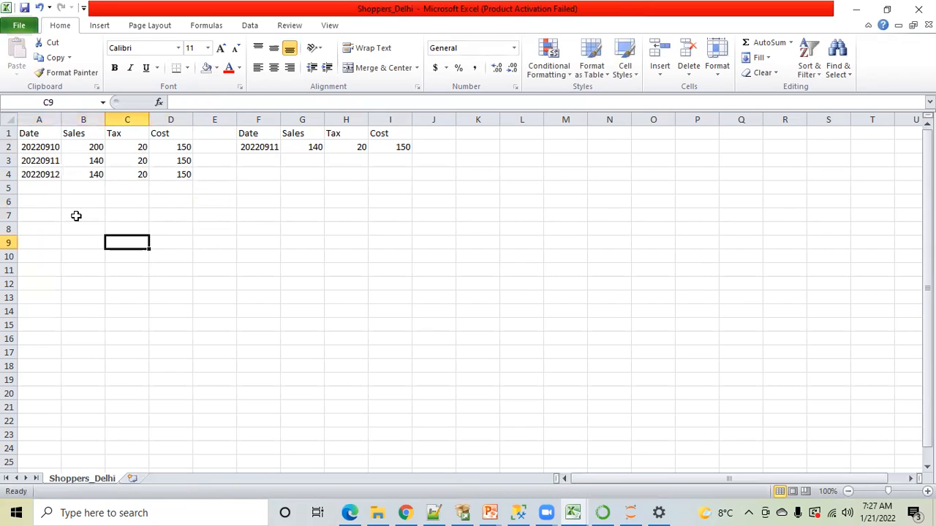
left_click(128, 175)
type("40")
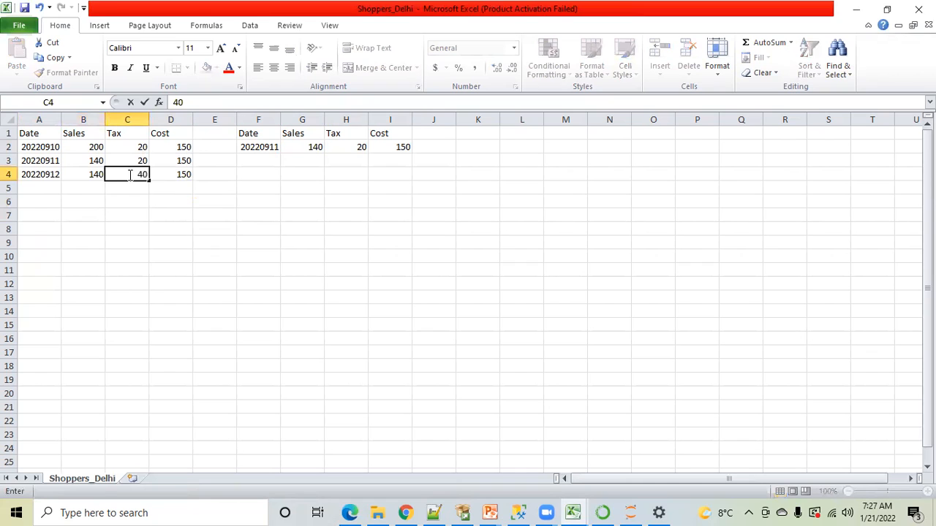
left_click(114, 239)
Copy the 20220912 record from A4:D4 over the second table's record in F2:I2
left_click(40, 175)
left_click(40, 147)
left_click(43, 161)
left_click_drag(46, 177, 168, 183)
key("ctrl+c")
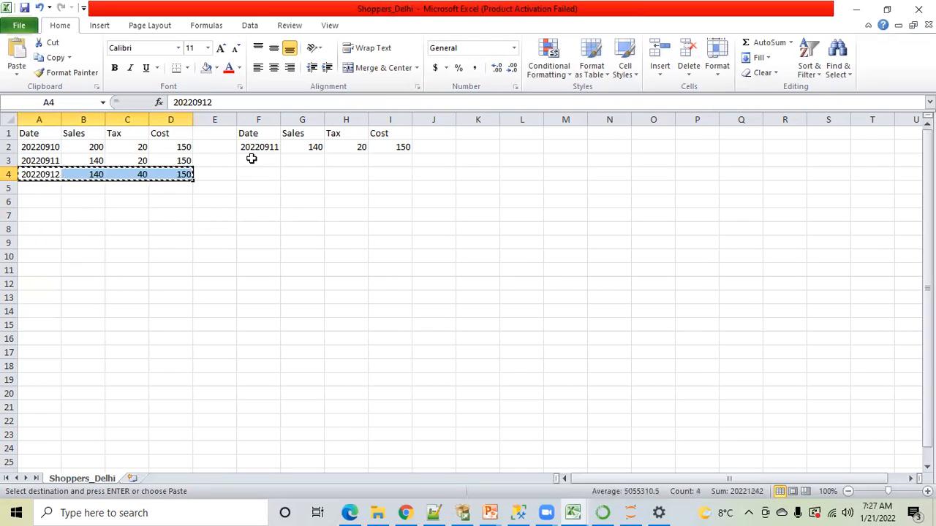
left_click_drag(262, 146, 388, 146)
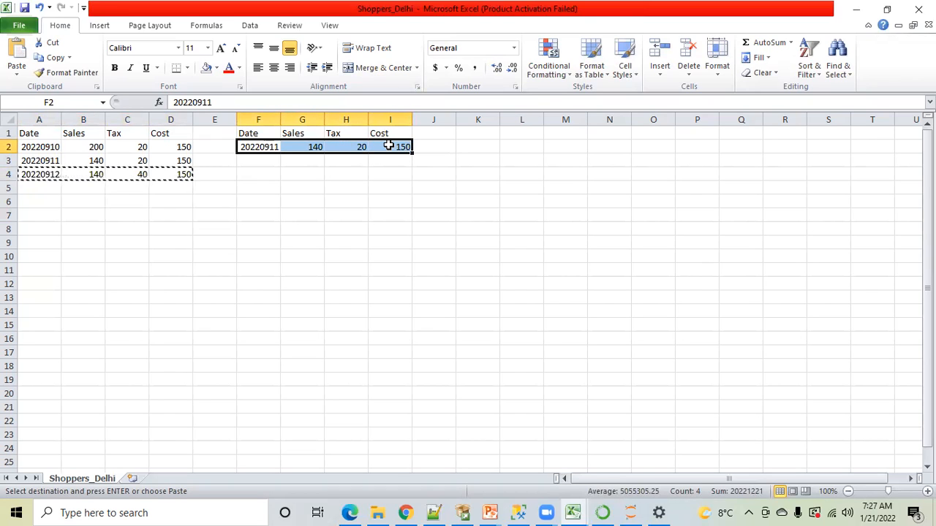
key("ctrl+v")
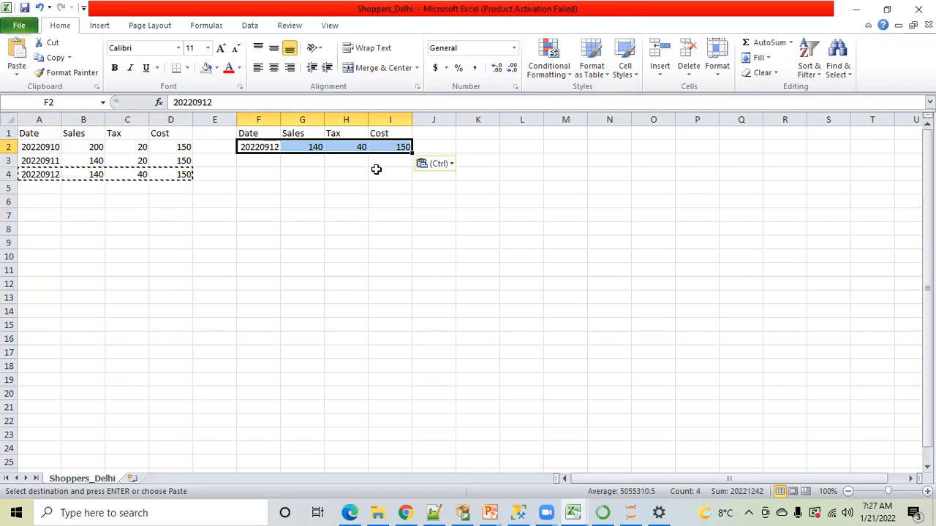
left_click(269, 198)
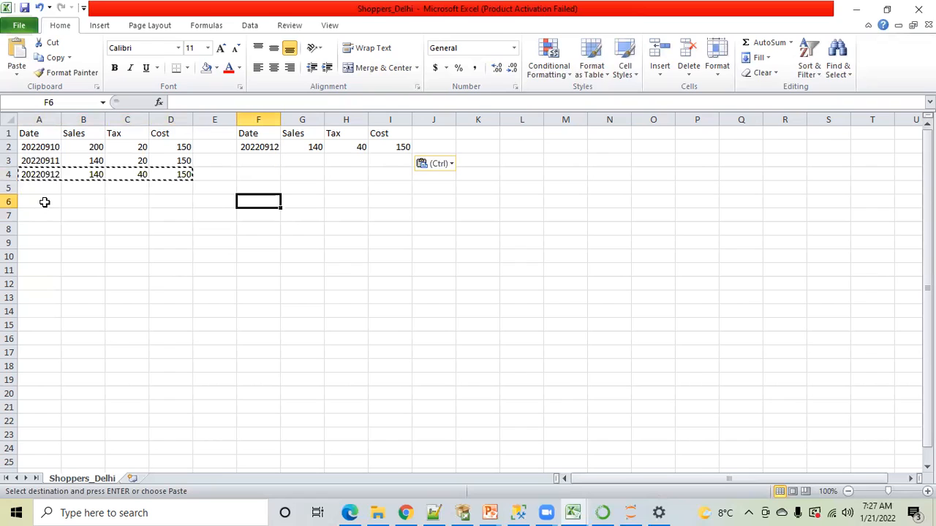
Label the first table by entering "Full Load" in cell A6
left_click(44, 202)
type("Full")
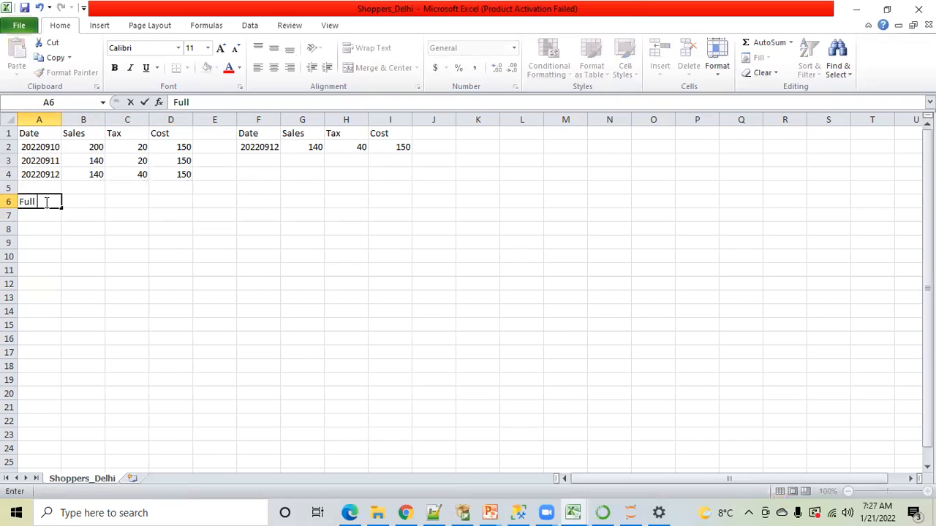
type(" Laod")
key("BackSpace")
key("BackSpace")
key("BackSpace")
type("oad")
left_click(144, 252)
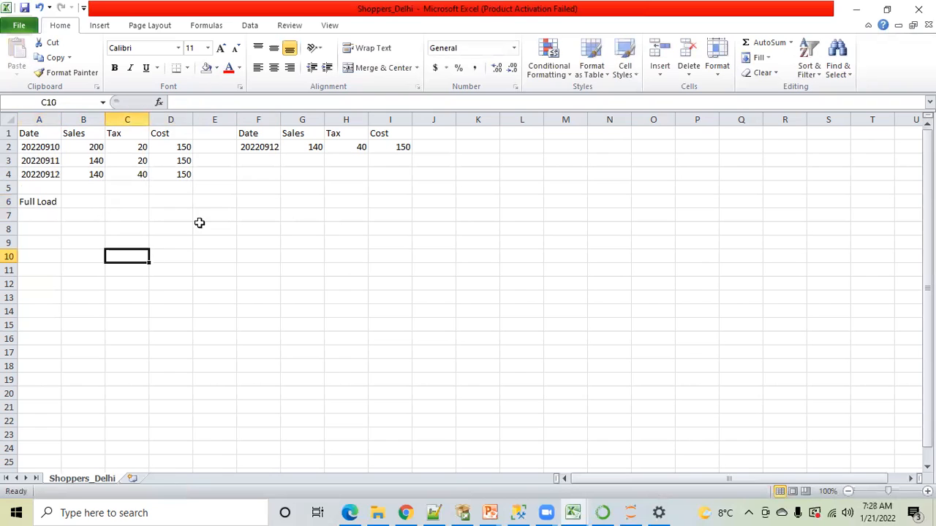
Label the second table by entering "Incremental Load or Delta Load" in cell F6
left_click(262, 203)
type("I")
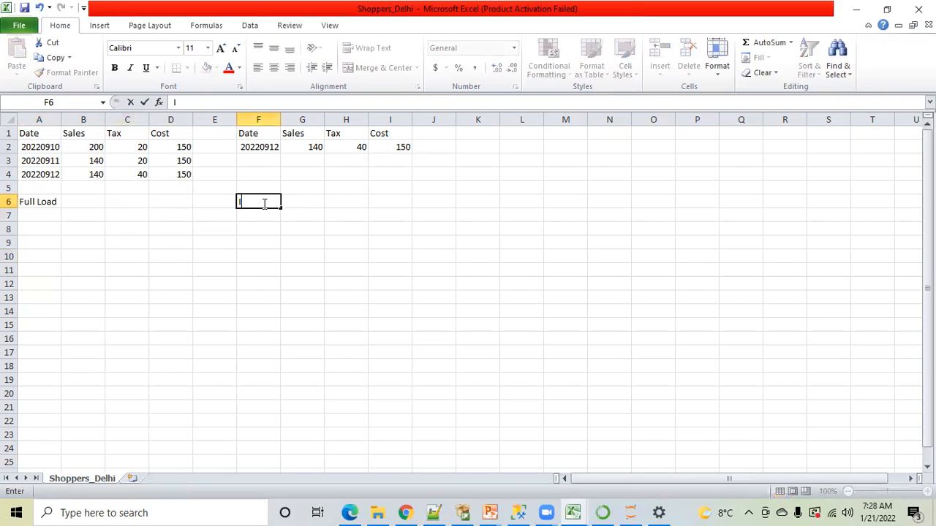
type("ncrement")
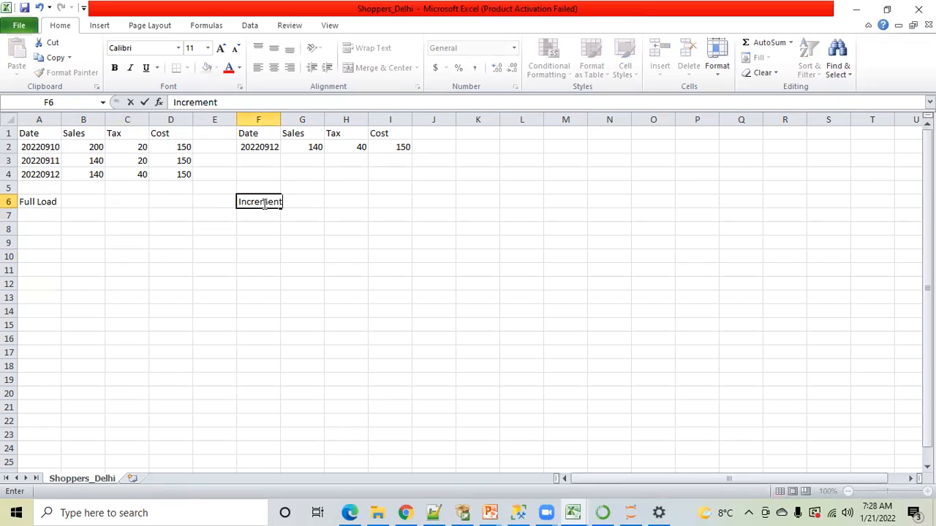
type("al Load or Delta Load")
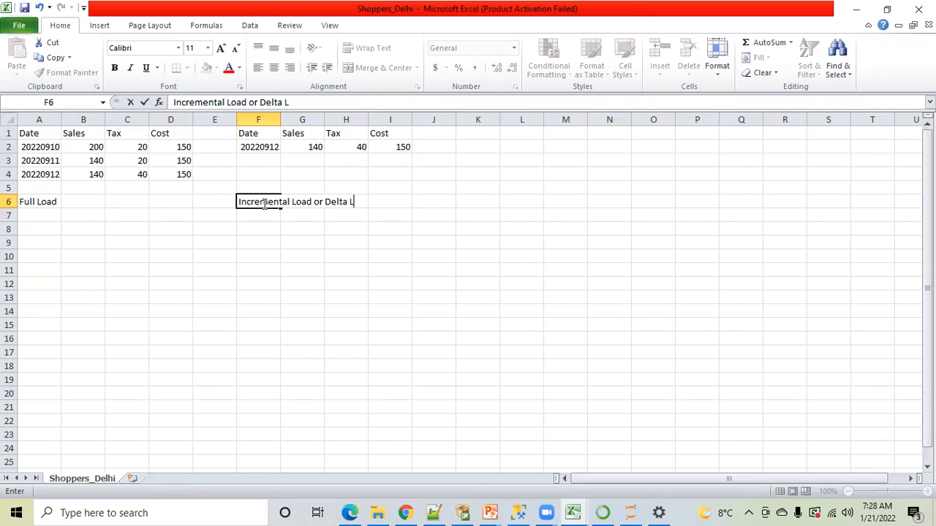
left_click(283, 273)
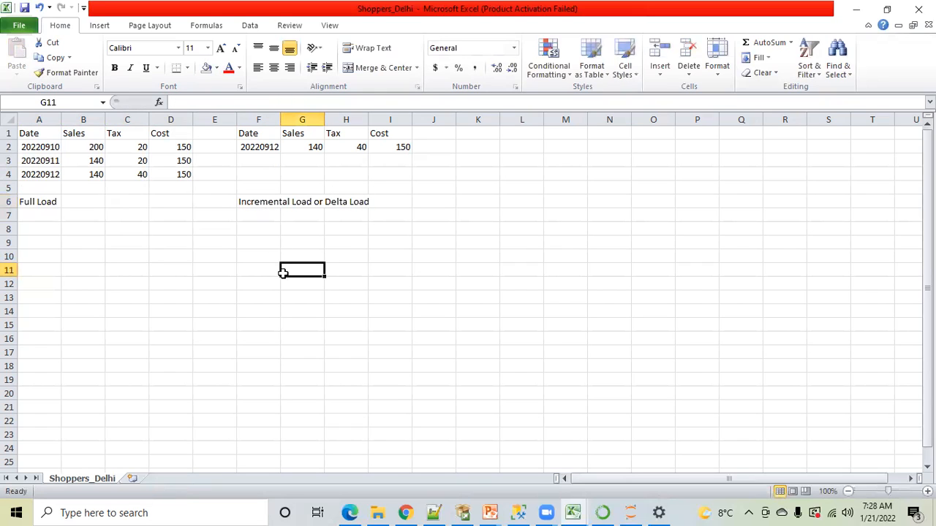
Clear the second table together with its load label from F1:J6
left_click(261, 203)
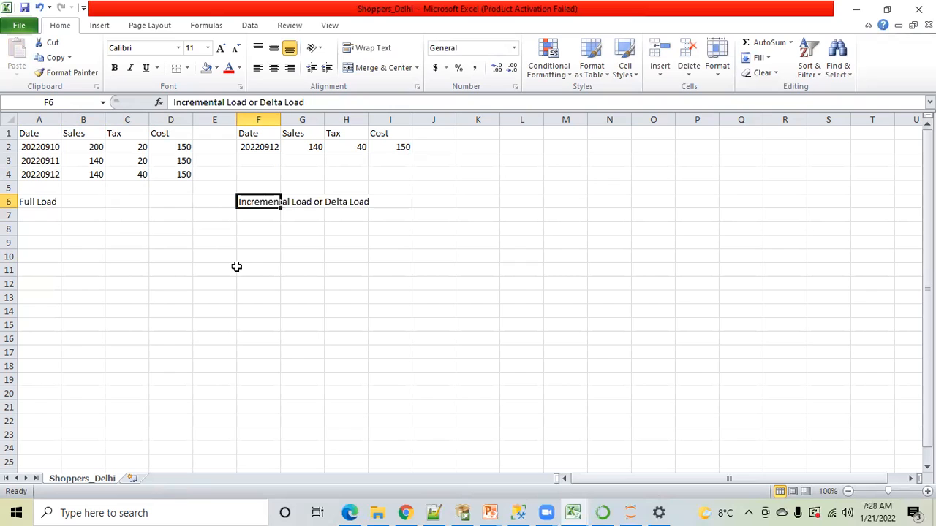
left_click(235, 267)
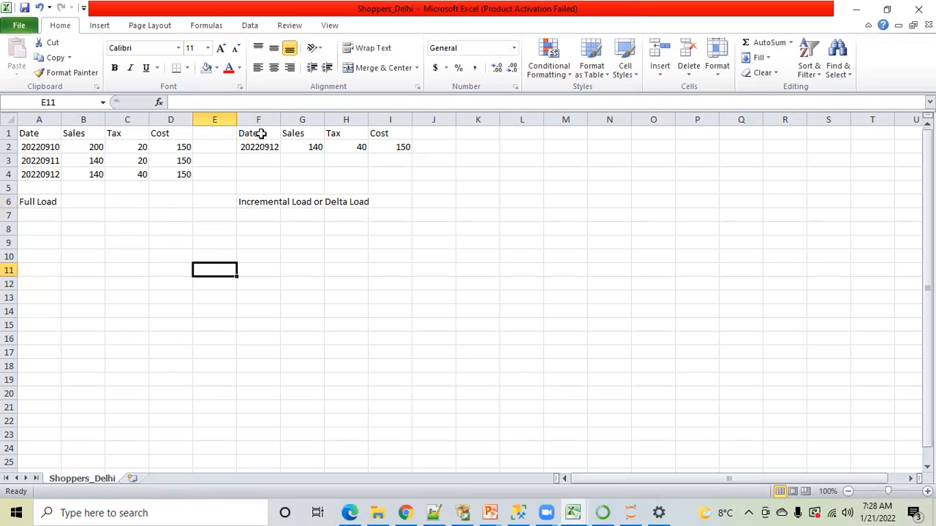
left_click_drag(26, 131, 394, 201)
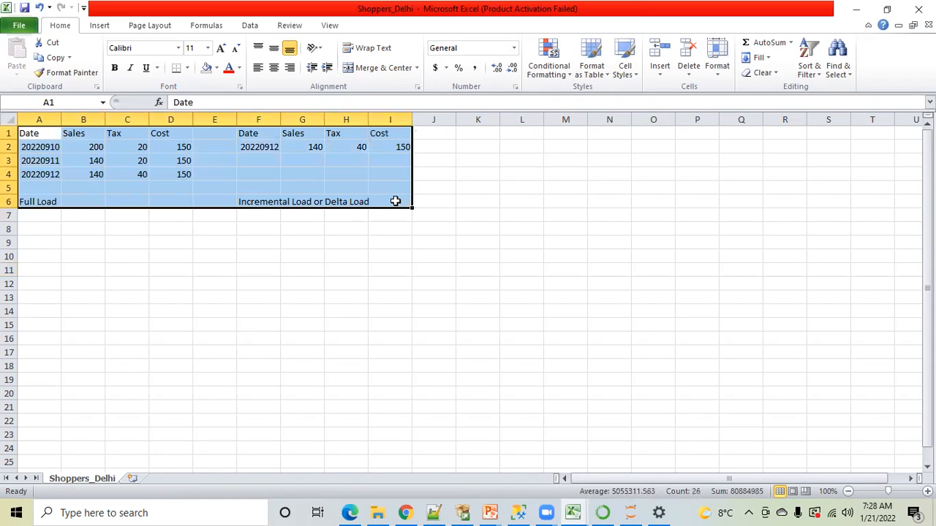
left_click(370, 241)
left_click_drag(248, 134, 432, 202)
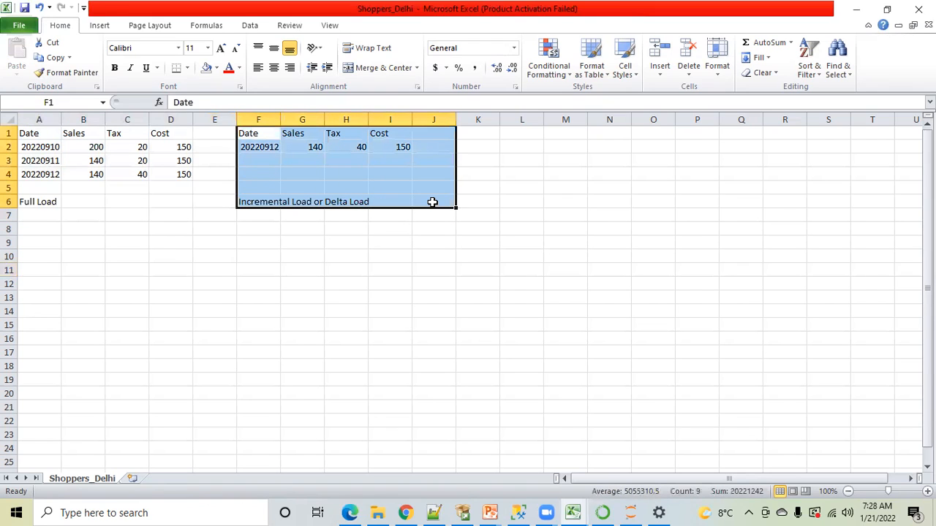
key("Delete")
left_click(272, 260)
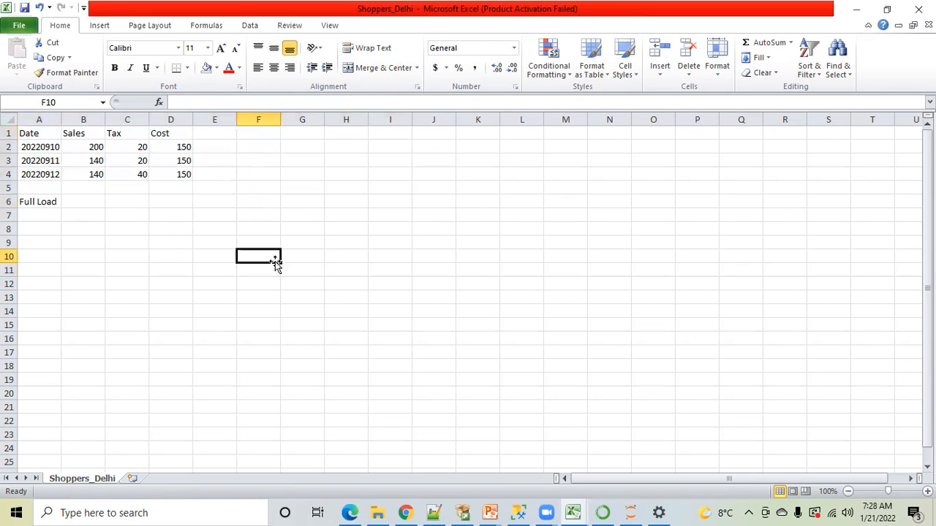
Clear the remaining records and the load label from A3:E6, keeping the headers and the 20220910 record
left_click_drag(36, 163, 200, 197)
key("Delete")
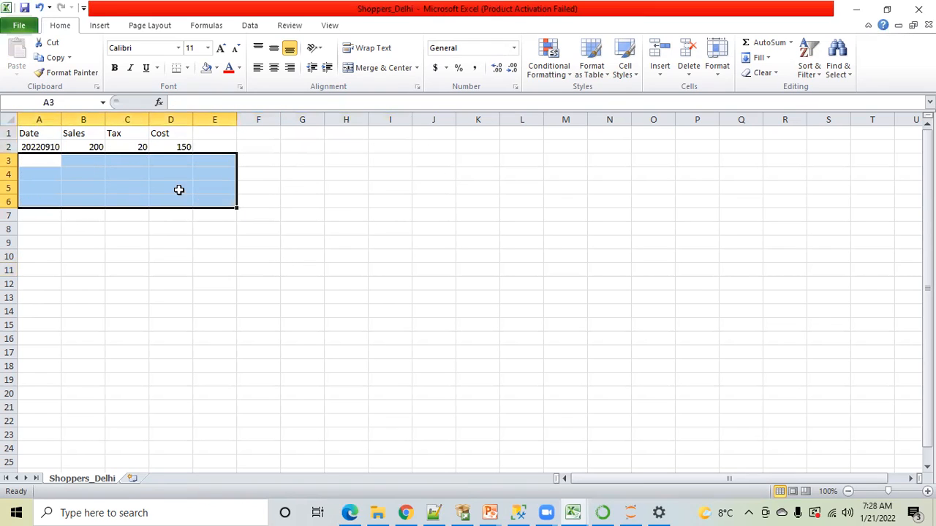
left_click(209, 244)
left_click(525, 212)
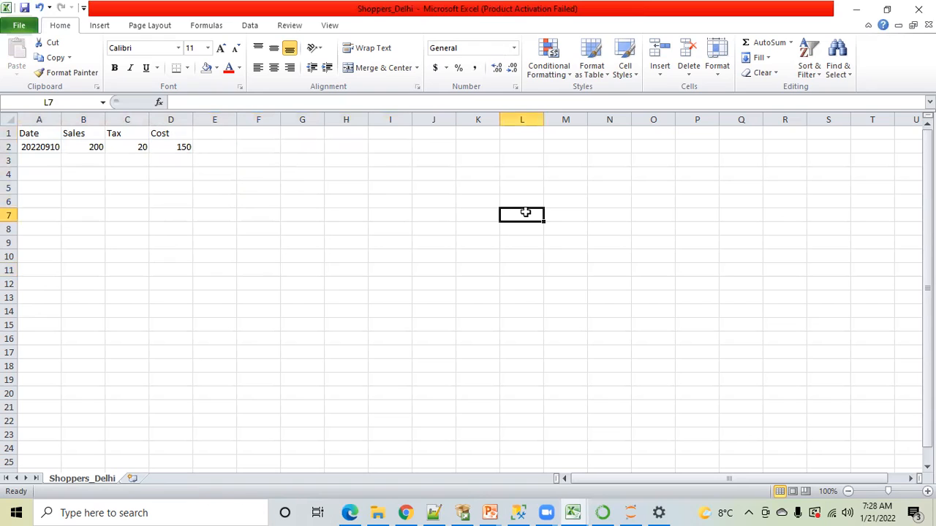
Save Shoppers_Delhi and keep the workbook in CSV format
key("ctrl+s")
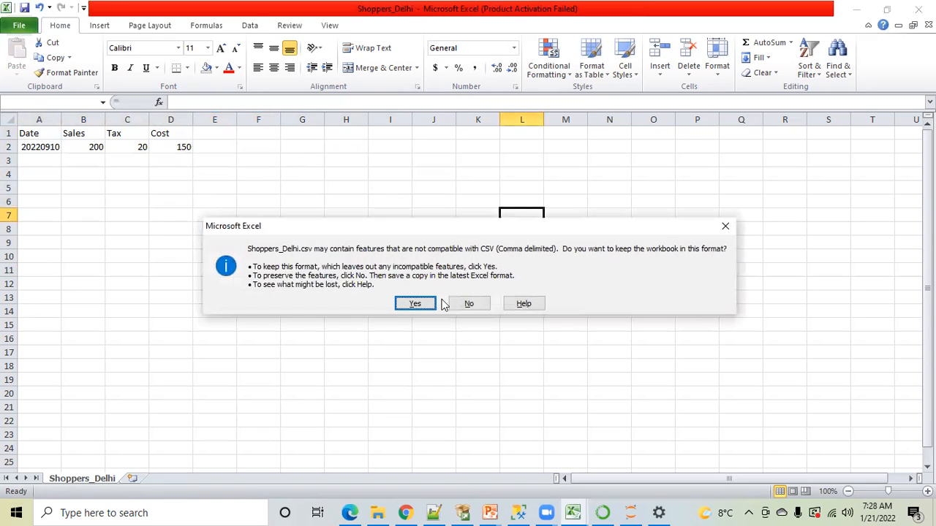
left_click(415, 304)
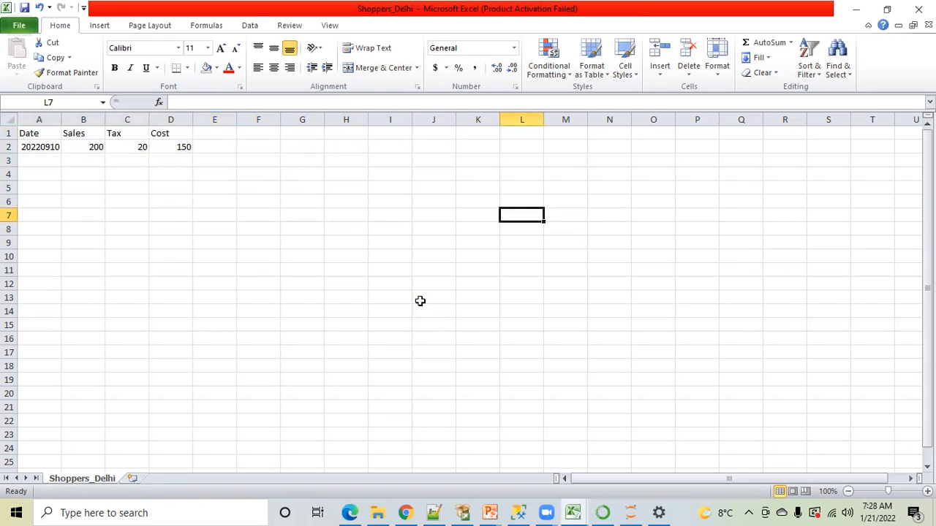
left_click(443, 338)
Compare the staged query result in SQL Server Management Studio with the 20220910 record in Shoppers_Delhi, ending in Excel
left_click(517, 512)
left_click(518, 512)
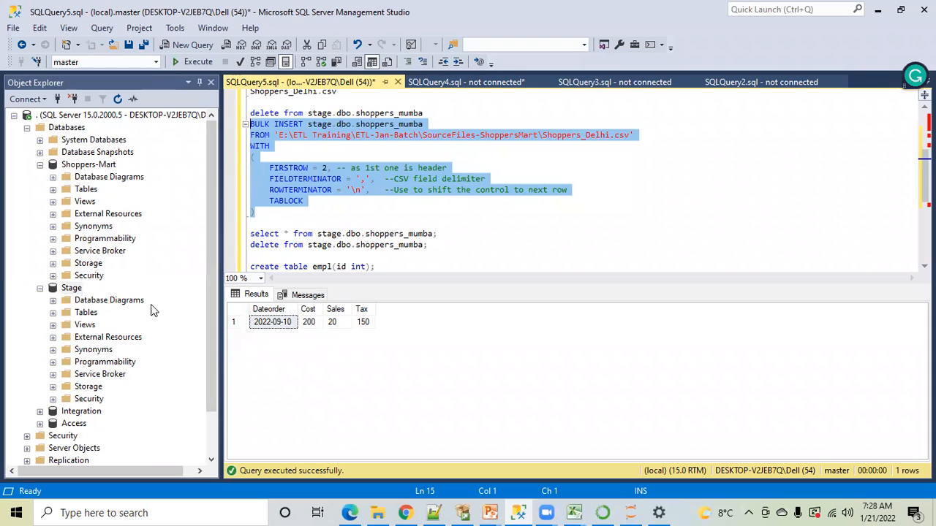
key("alt+Tab")
left_click(92, 162)
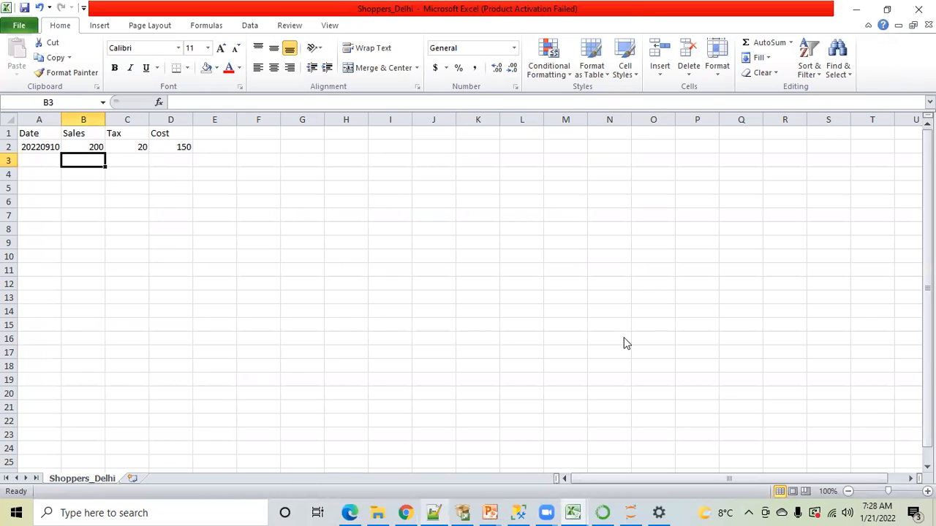
left_click(518, 512)
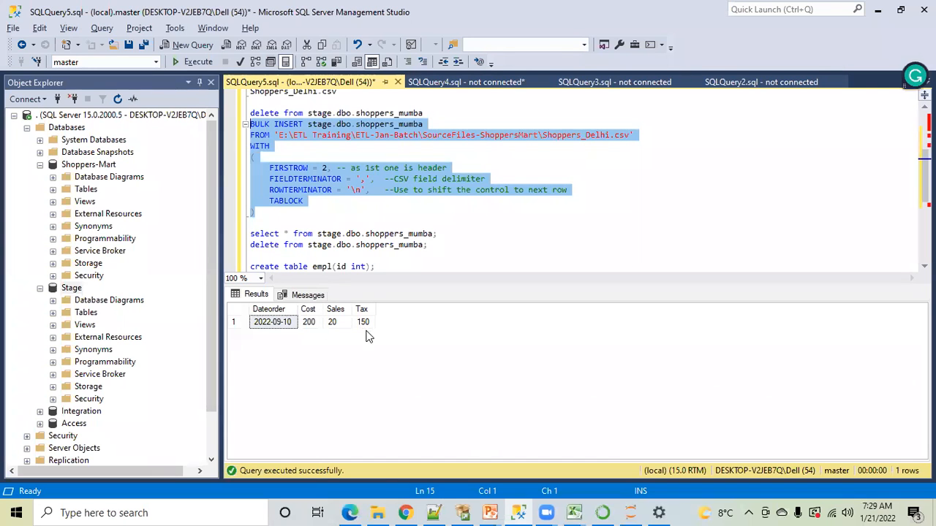
left_click(573, 512)
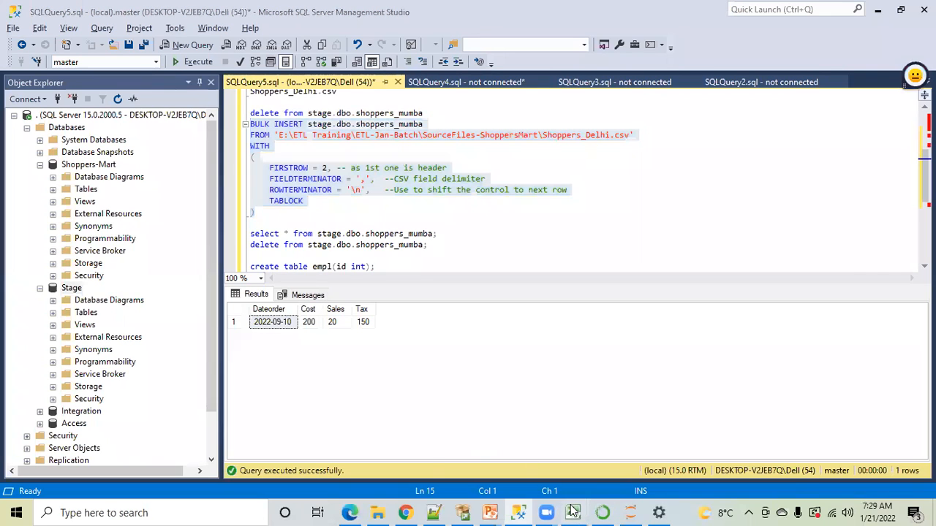
left_click(689, 462)
left_click(73, 253)
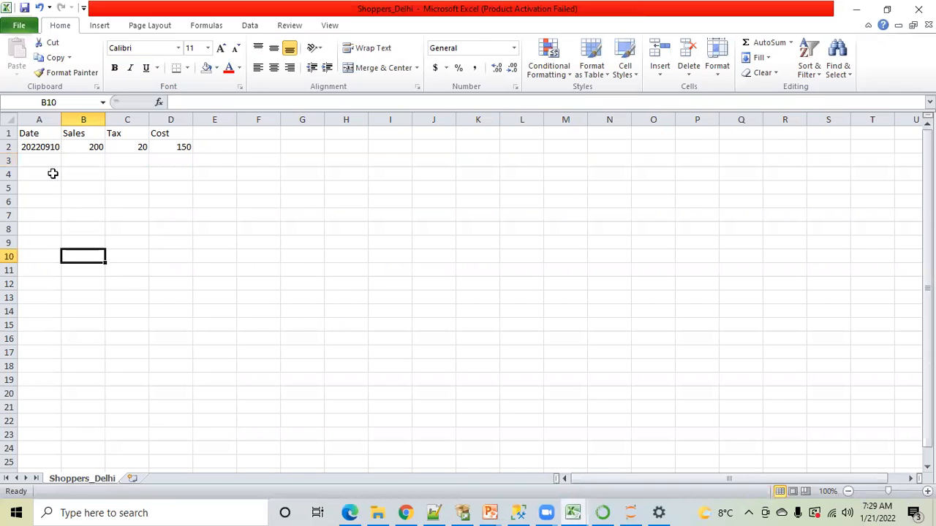
Add a record to row 3 by duplicating A2:D2, with the Date set to 20220911
left_click(39, 156)
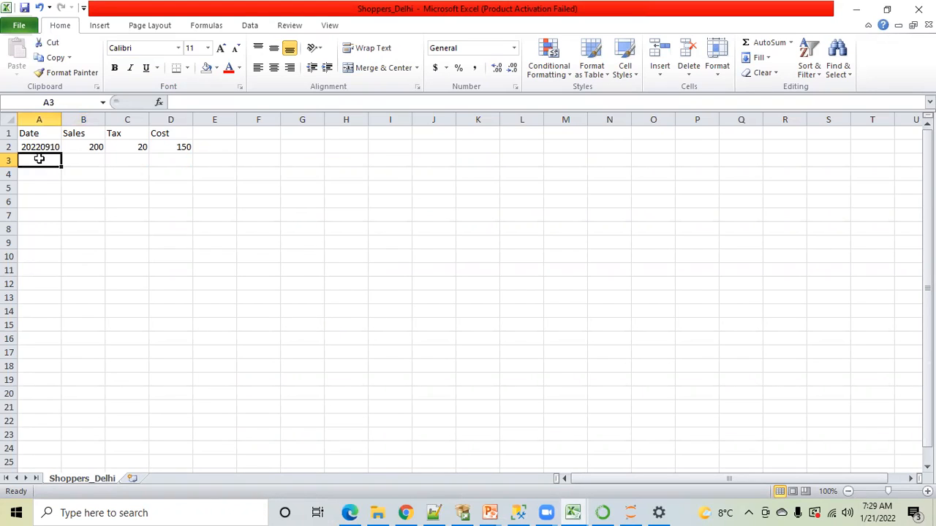
left_click_drag(44, 148, 170, 147)
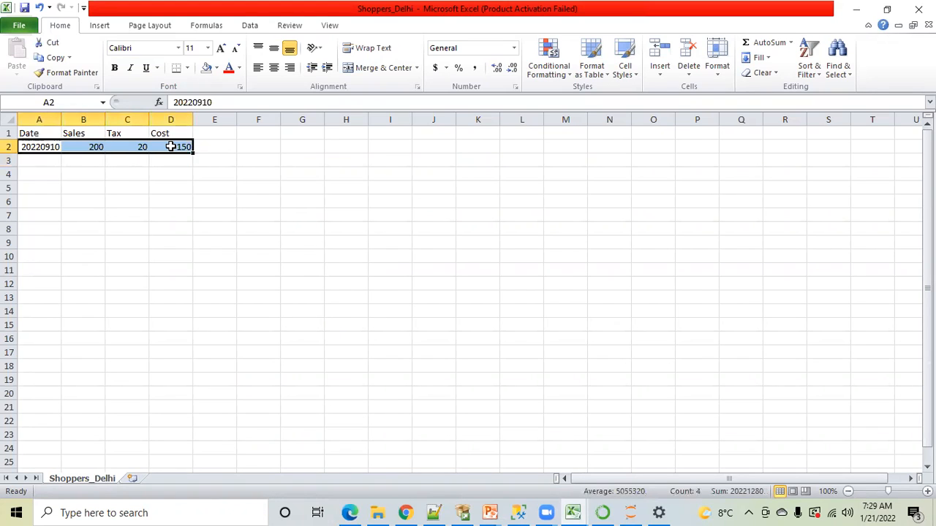
key("ctrl+c")
left_click(38, 165)
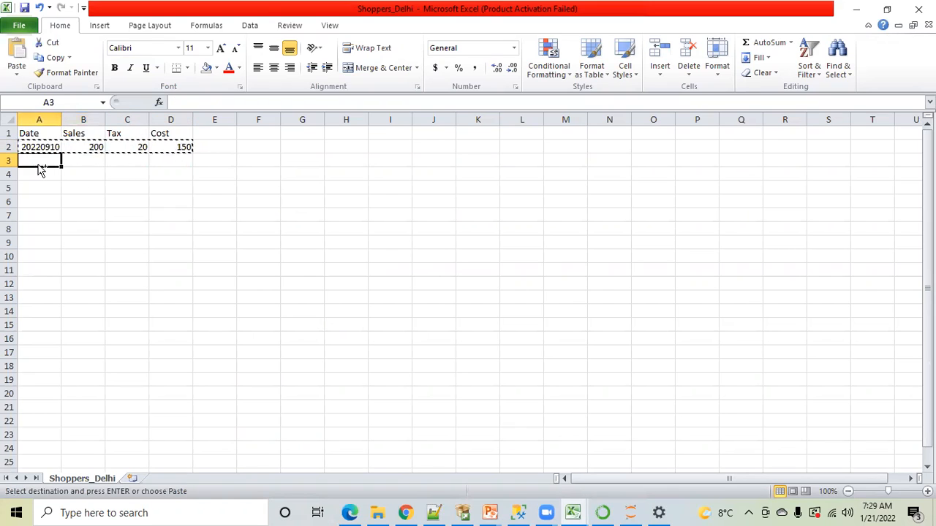
key("ctrl+v")
key("ctrl")
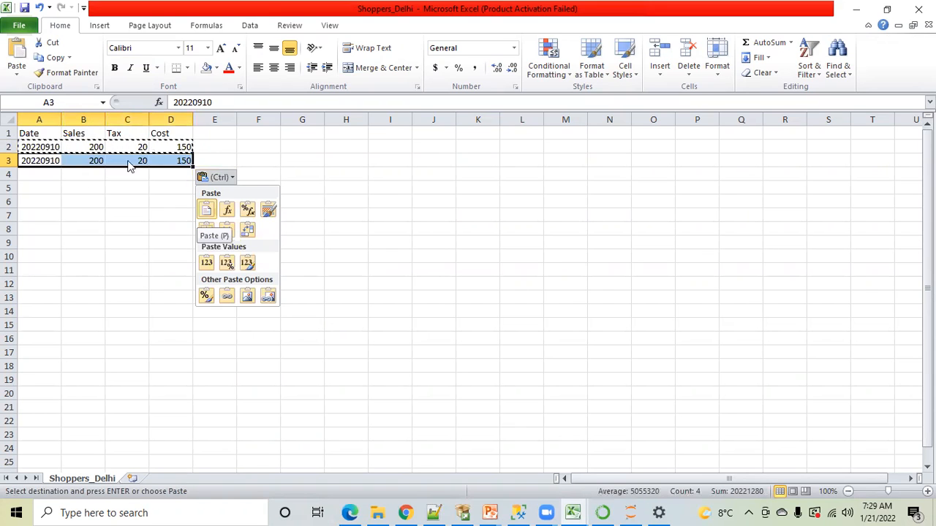
key("Escape")
left_click(212, 102)
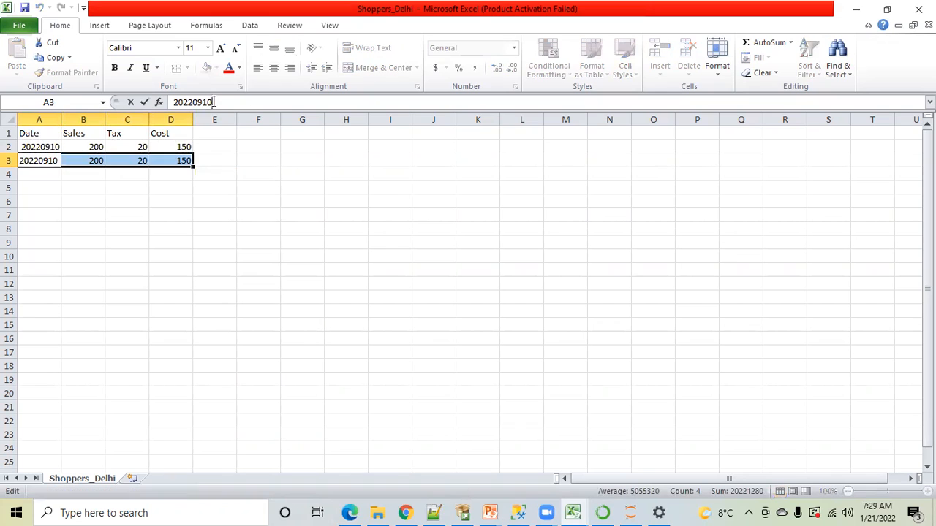
key("BackSpace")
type("1")
left_click(90, 240)
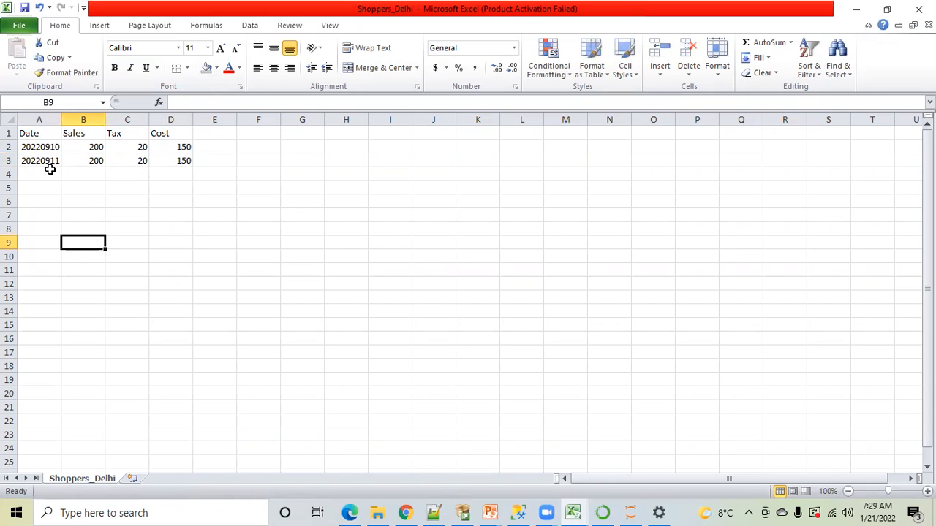
Set the Sales of the 20220911 record in row 3 to 190 and its Tax to 30
left_click(87, 160)
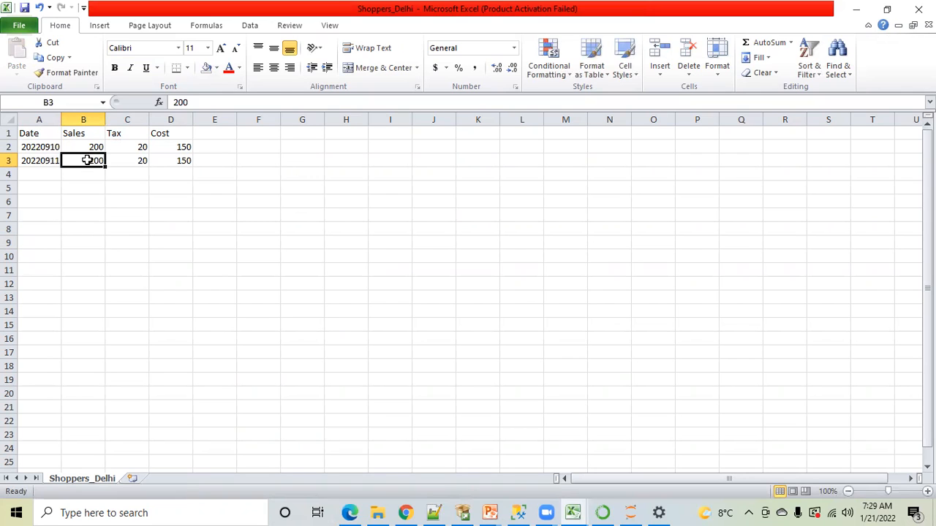
type("190")
key("Tab")
type("30")
key("Tab")
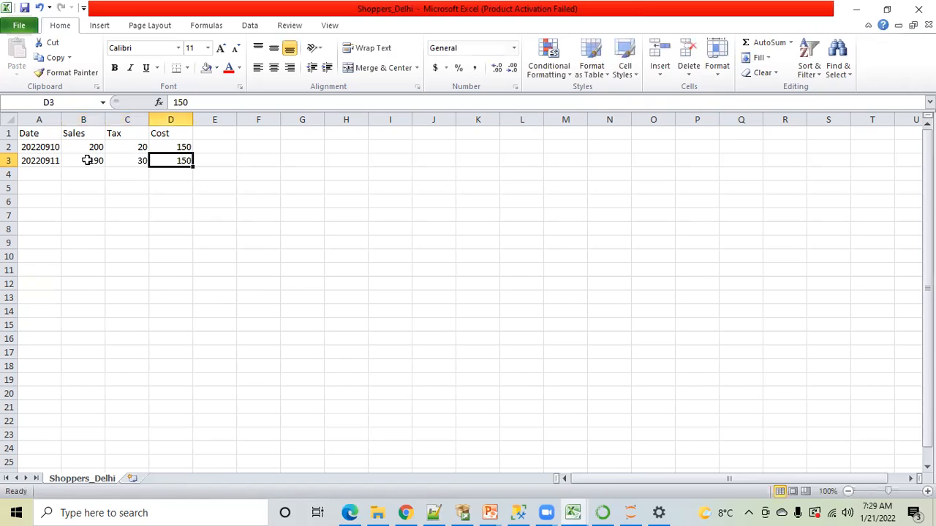
left_click(154, 192)
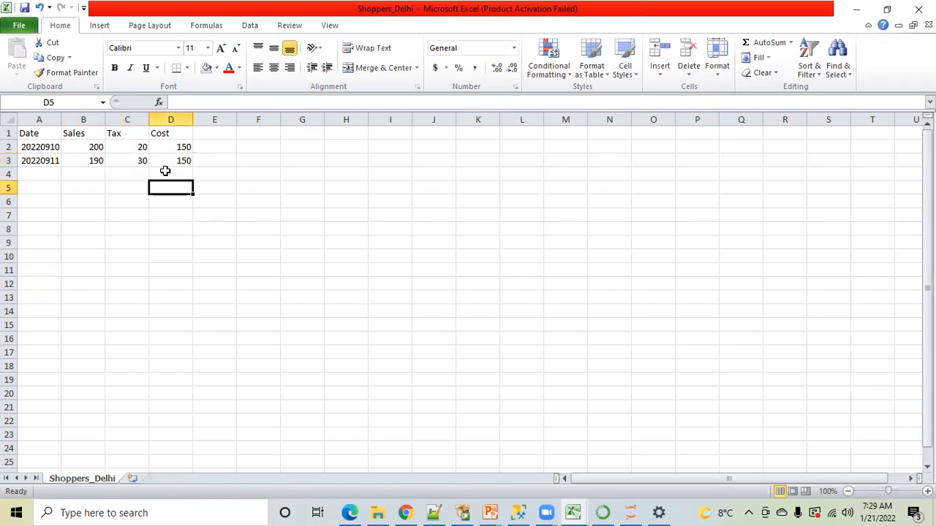
Save Shoppers_Delhi, keeping the CSV format, and close the workbook with its changes saved
left_click(65, 200)
key("ctrl+s")
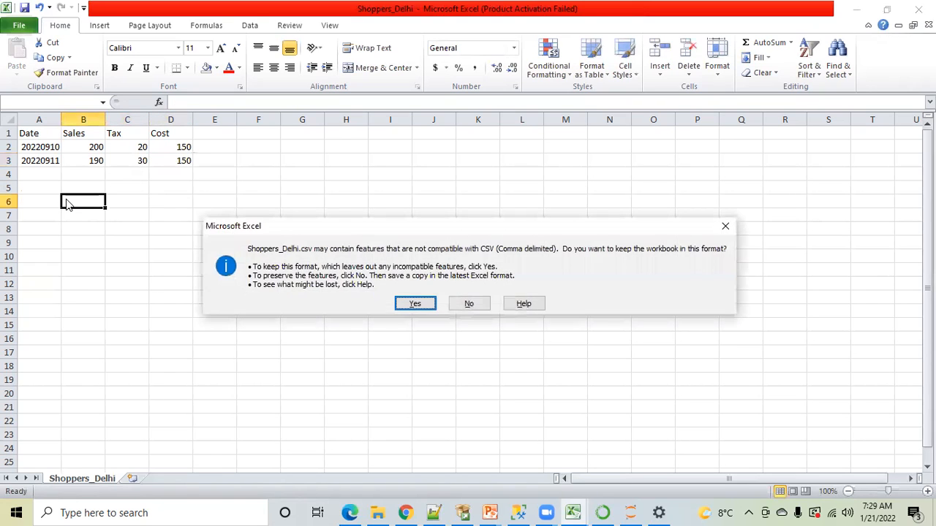
left_click(415, 304)
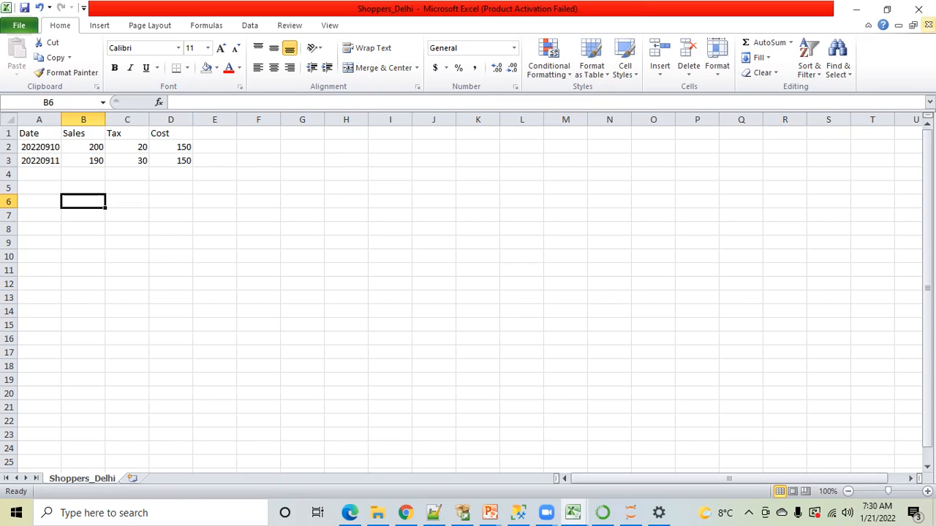
left_click(918, 9)
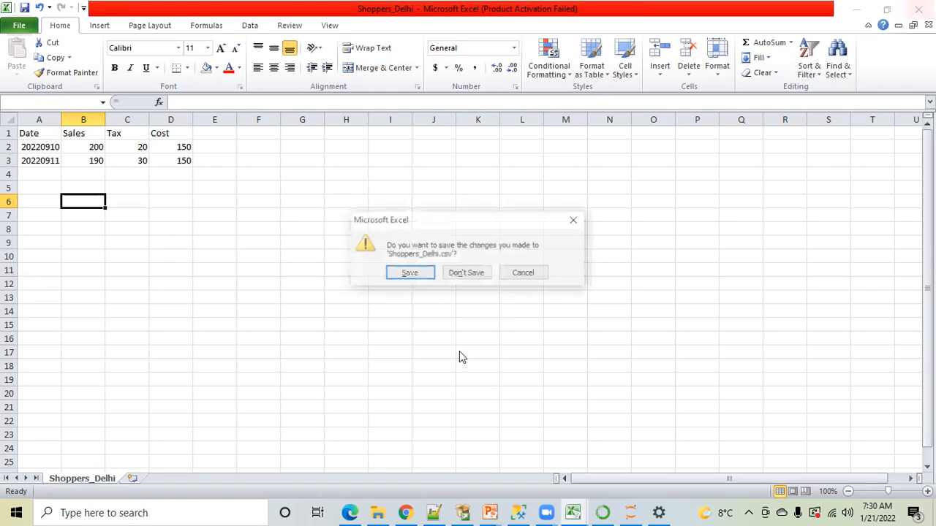
left_click(401, 276)
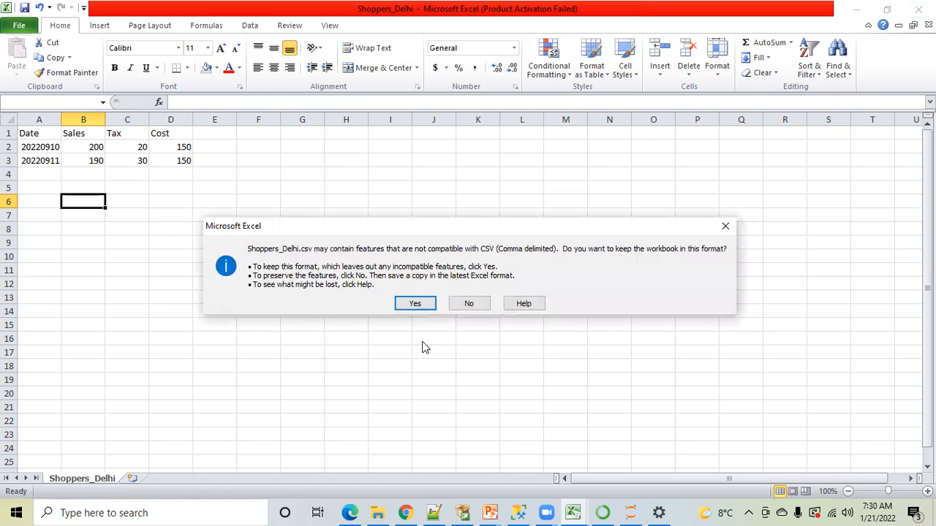
left_click(415, 304)
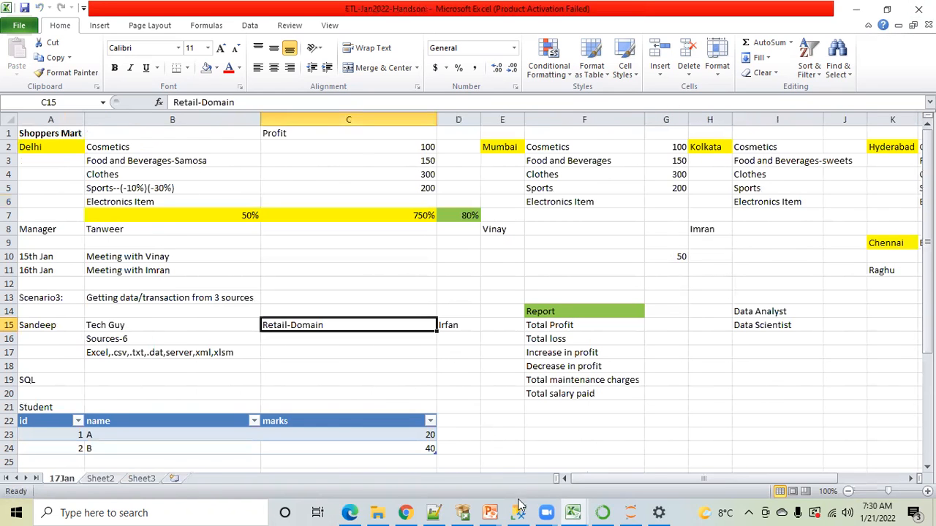
In SQL Server Management Studio, run the selected BULK INSERT from Shoppers_Delhi.csv, and query all rows of stage.dbo.shoppers_mumba
key("alt+Tab")
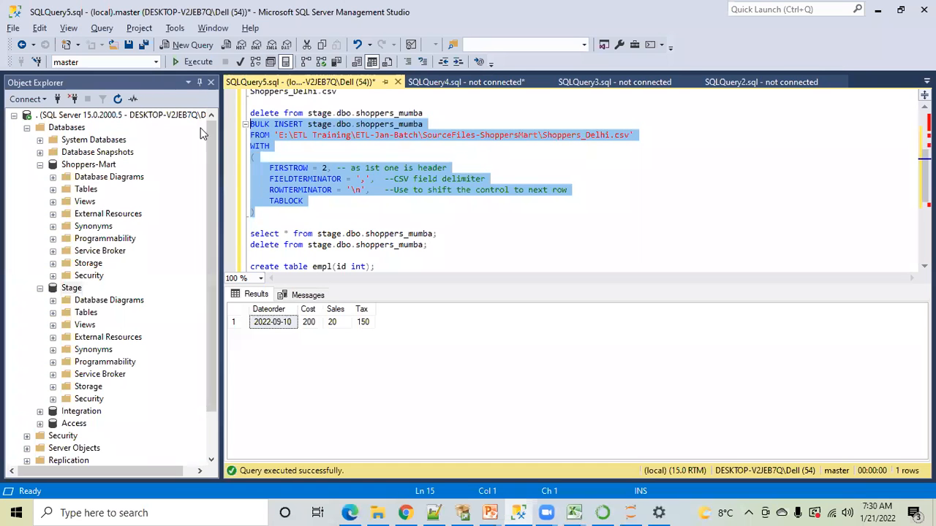
left_click(188, 62)
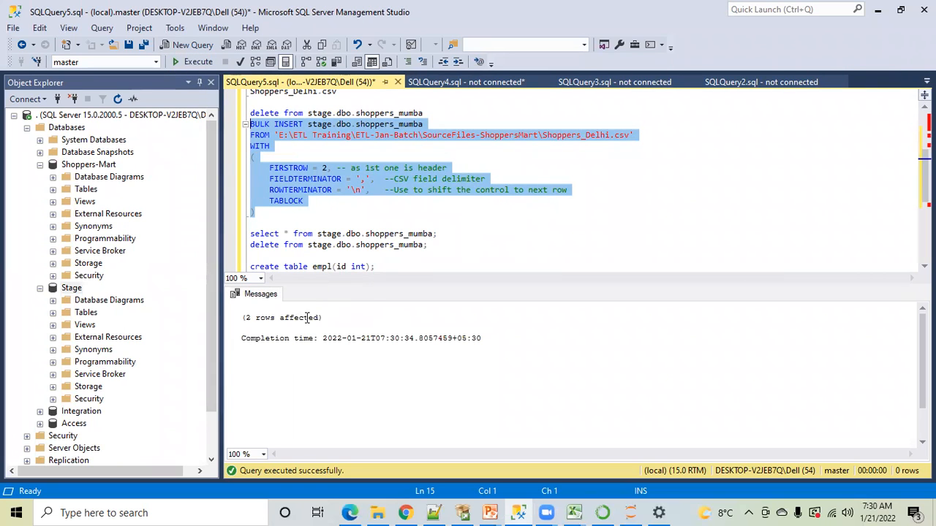
left_click(433, 234)
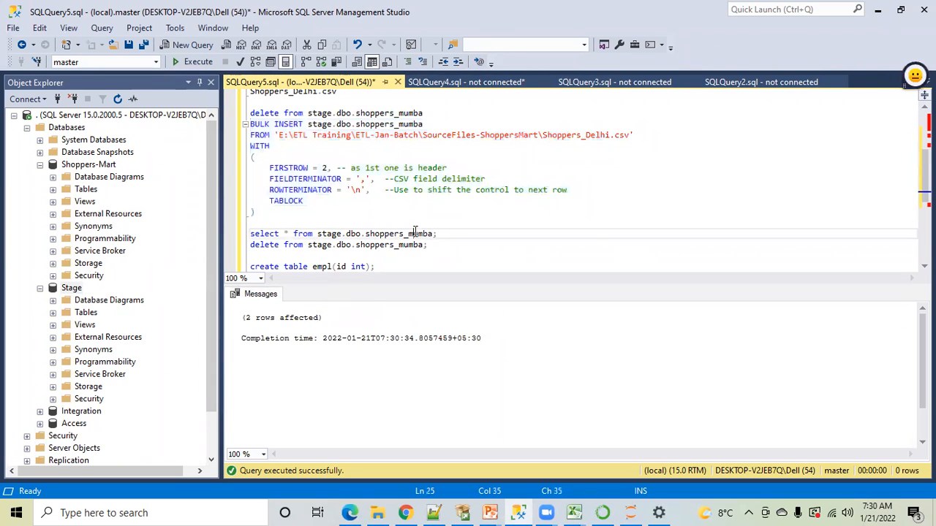
left_click_drag(439, 233, 250, 234)
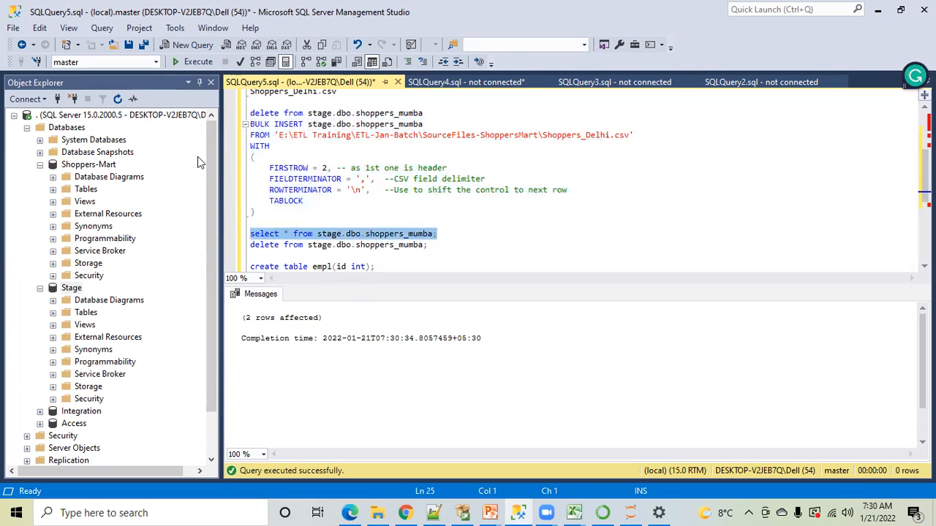
left_click(183, 64)
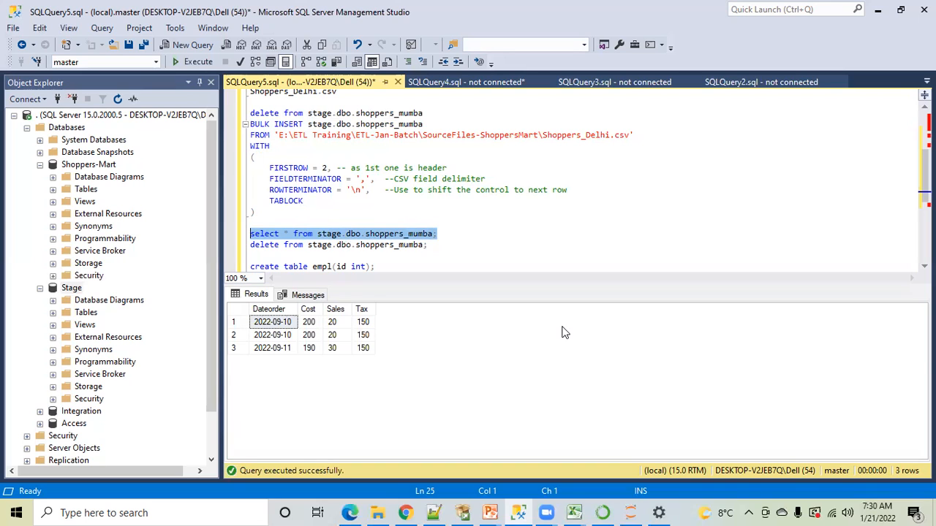
Examine the two 2022-09-10 rows in the query result by highlighting all their columns together
left_click(282, 335)
left_click(281, 322)
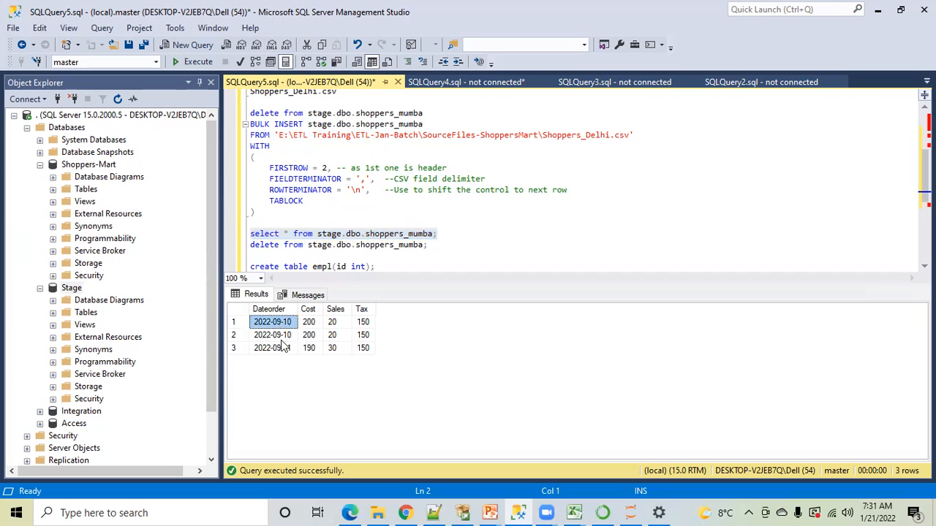
left_click(281, 335)
left_click(281, 325)
key("shift+Down")
key("shift+Right")
key("shift+Right")
key("shift+Right")
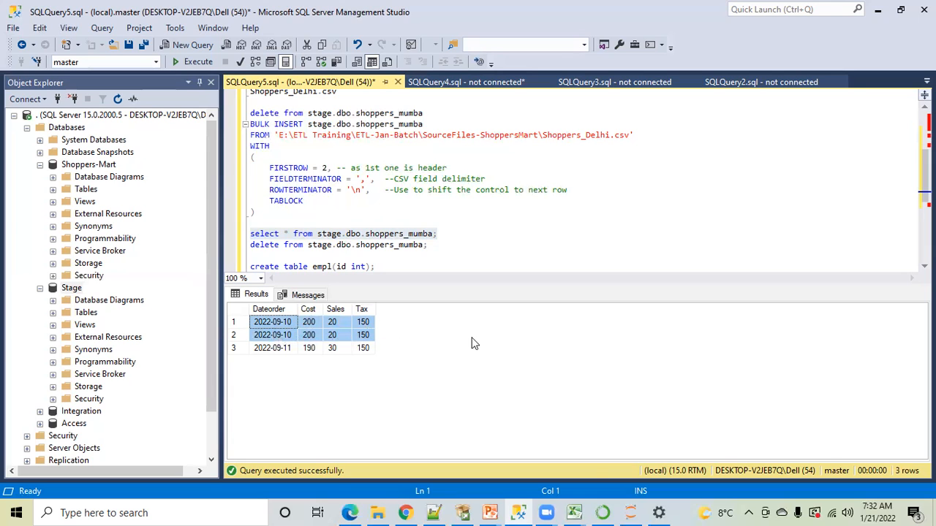
Reopen Shoppers_Delhi from File Explorer and compare its records with the staged query result in SQL Server Management Studio, ending in Excel
left_click(576, 511)
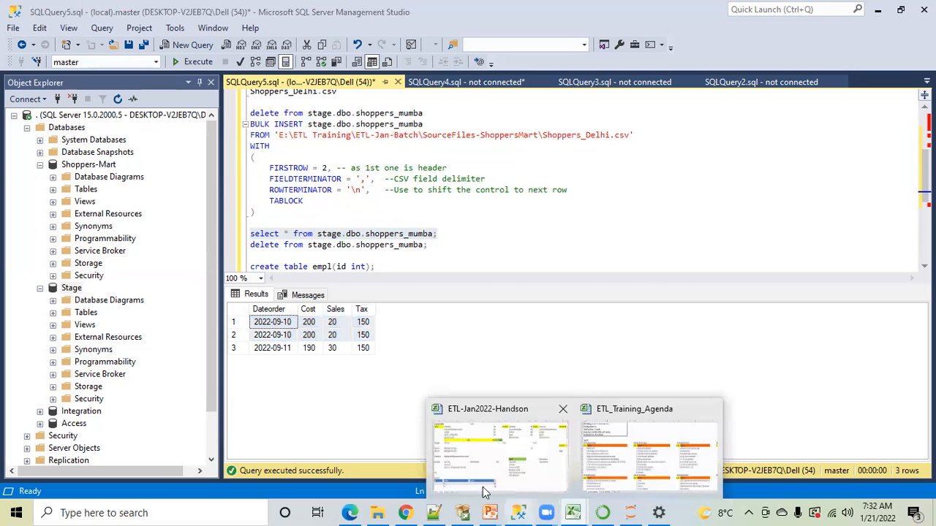
left_click(309, 337)
left_click(377, 512)
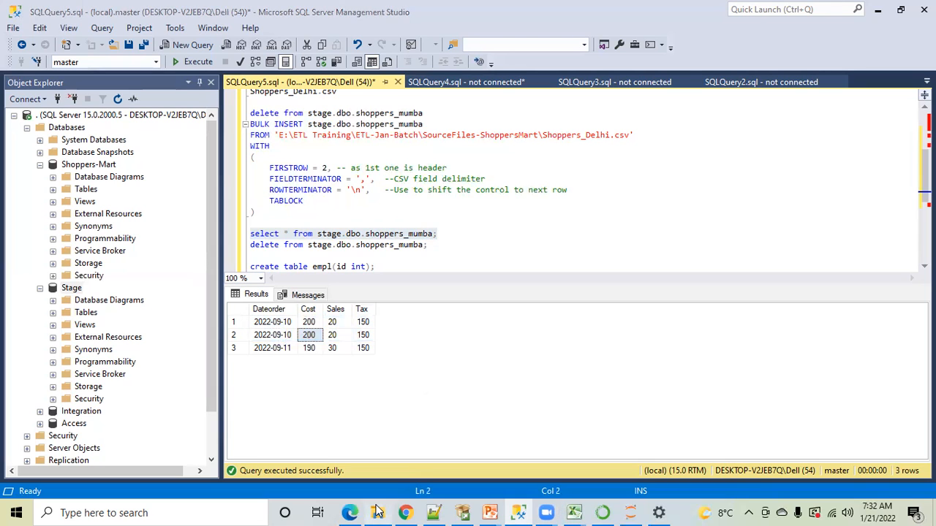
double_click(252, 106)
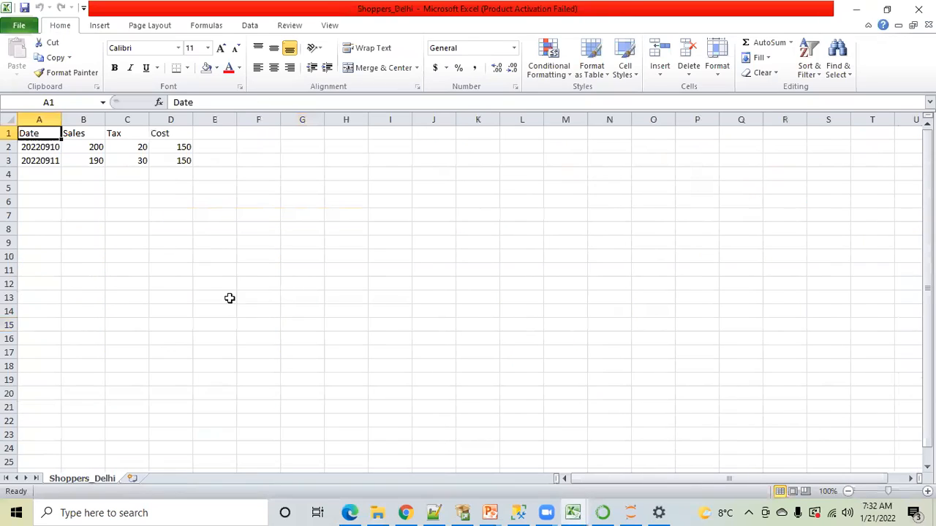
left_click(182, 231)
mouse_move(517, 512)
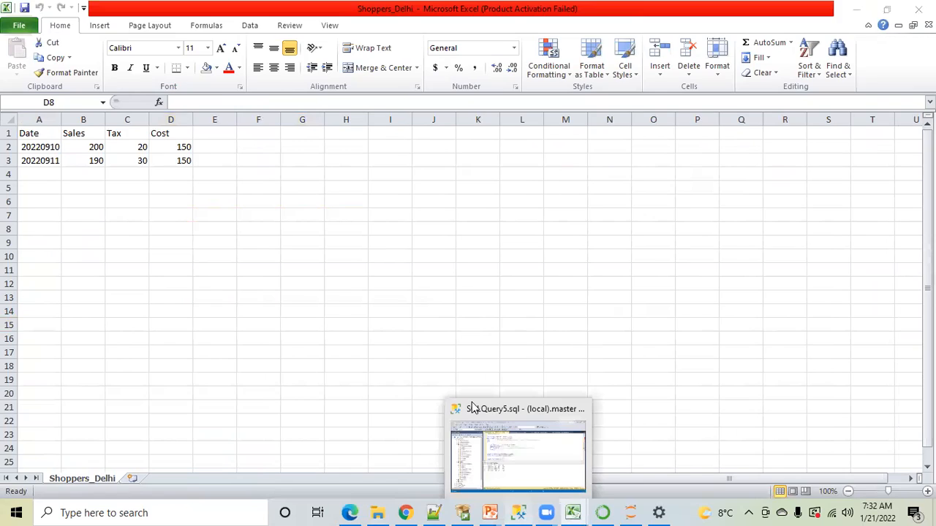
left_click(518, 512)
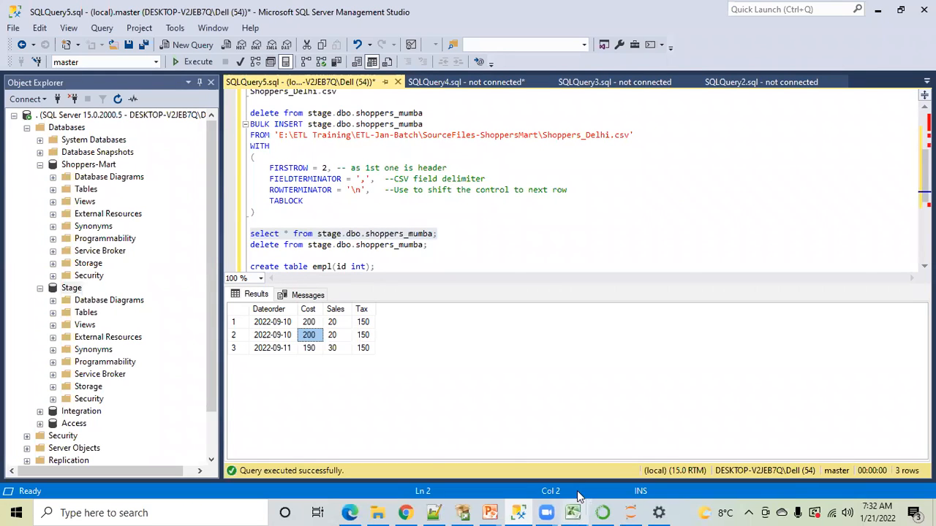
mouse_move(573, 511)
left_click(655, 450)
Add a record to row 4 by duplicating A3:D3, with the Date set to 20220912
left_click(92, 212)
left_click(37, 161)
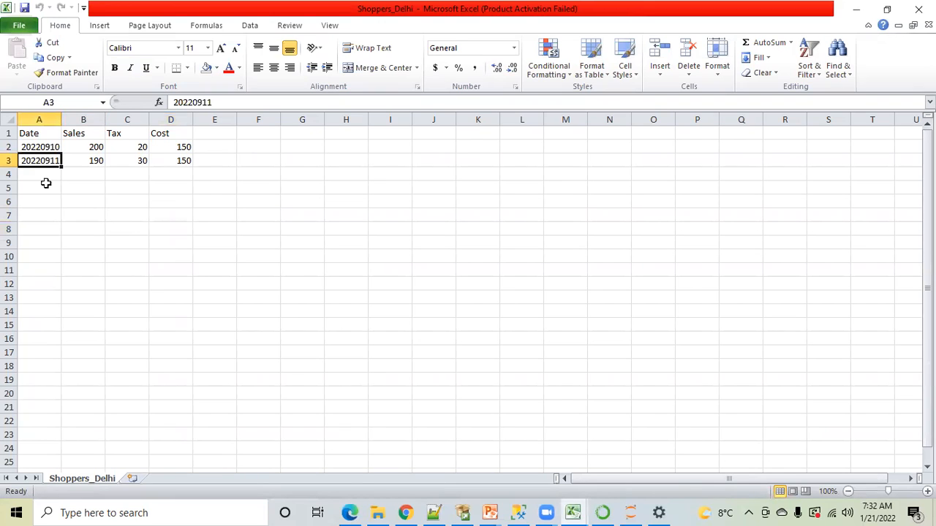
key("shift+Right")
key("shift+Right")
key("shift+Right")
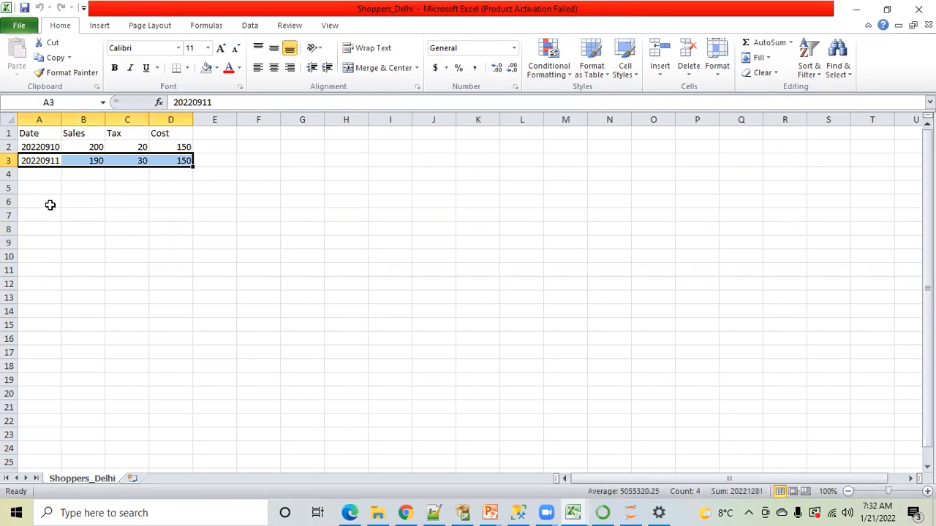
key("ctrl+c")
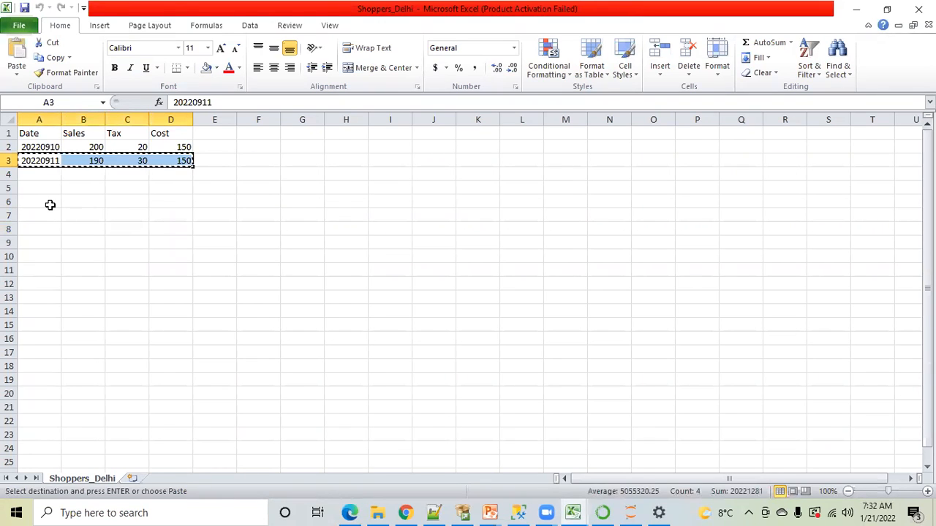
left_click(31, 173)
key("ctrl+v")
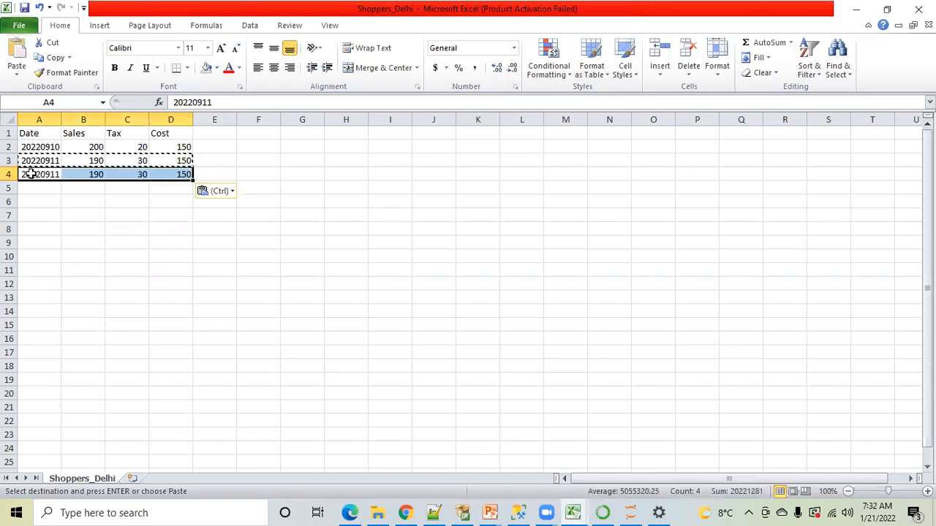
left_click(219, 103)
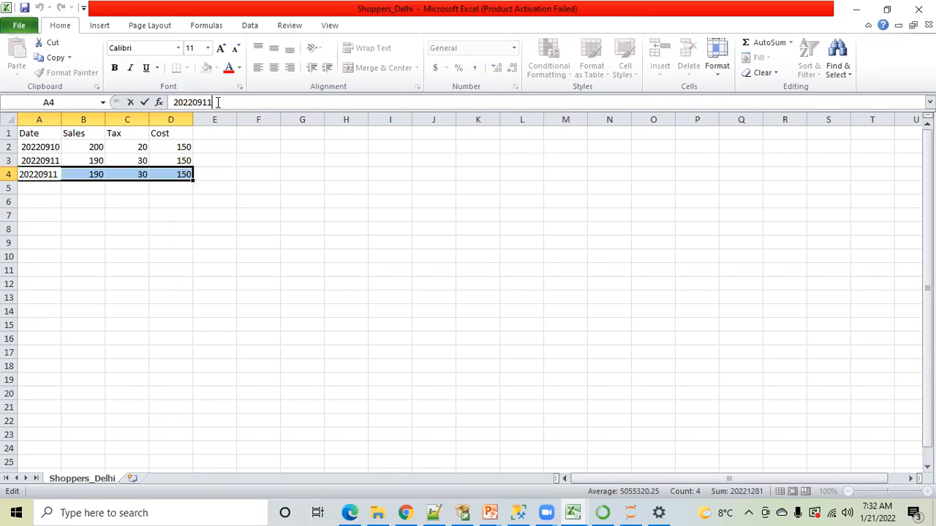
key("BackSpace")
type("2")
left_click(67, 230)
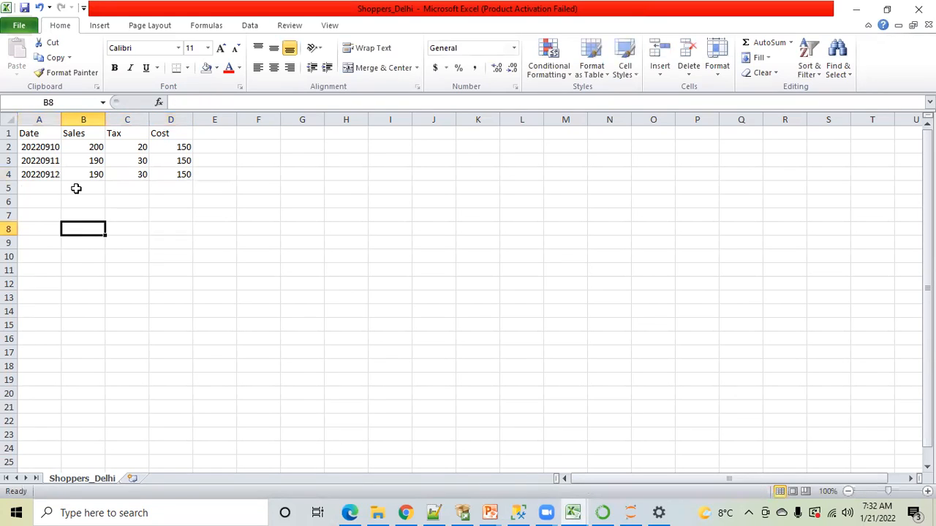
Set the 20220912 record's Sales to 180, Tax to 40 and Cost to 160
left_click(45, 177)
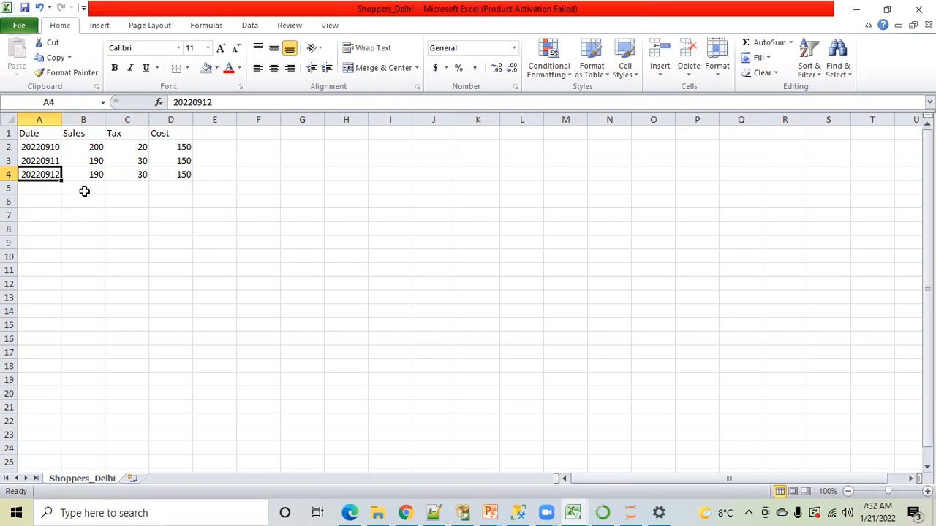
left_click(90, 175)
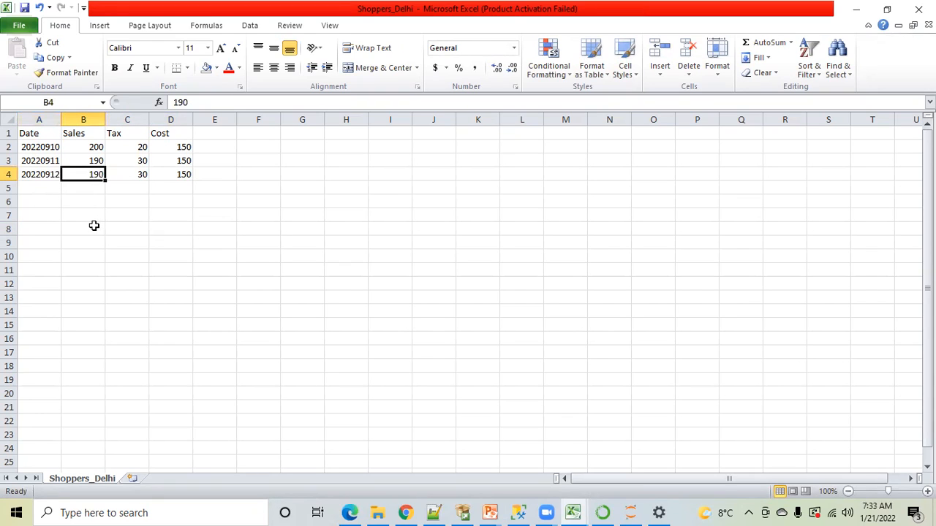
type("180")
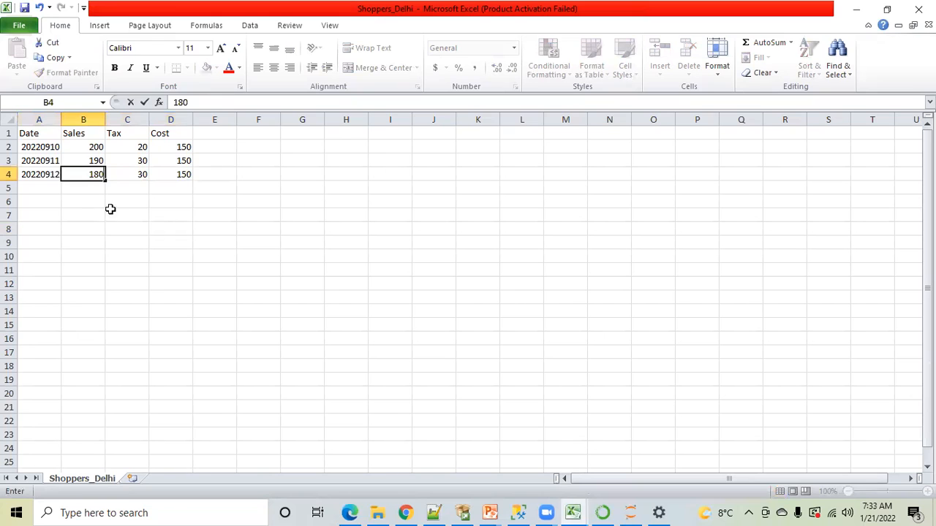
left_click(113, 202)
left_click(134, 174)
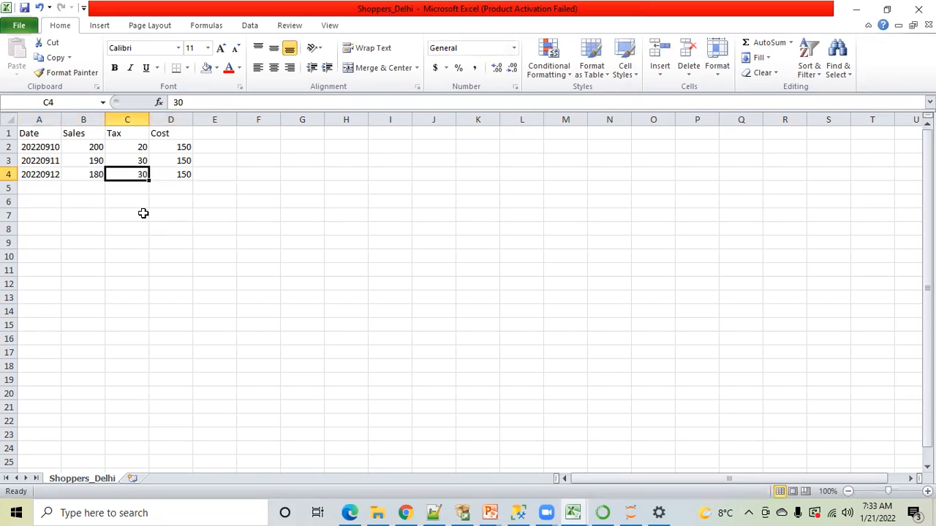
type("40")
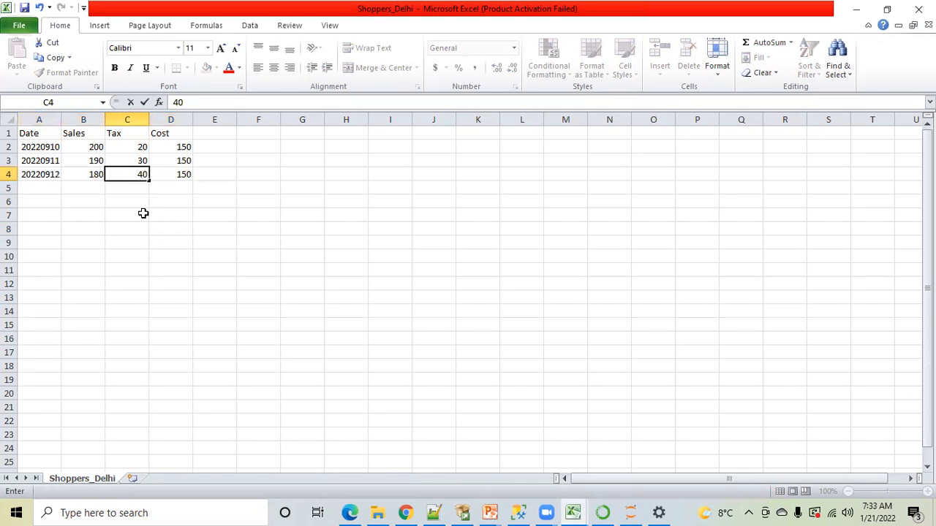
left_click(220, 203)
left_click(188, 174)
type("160")
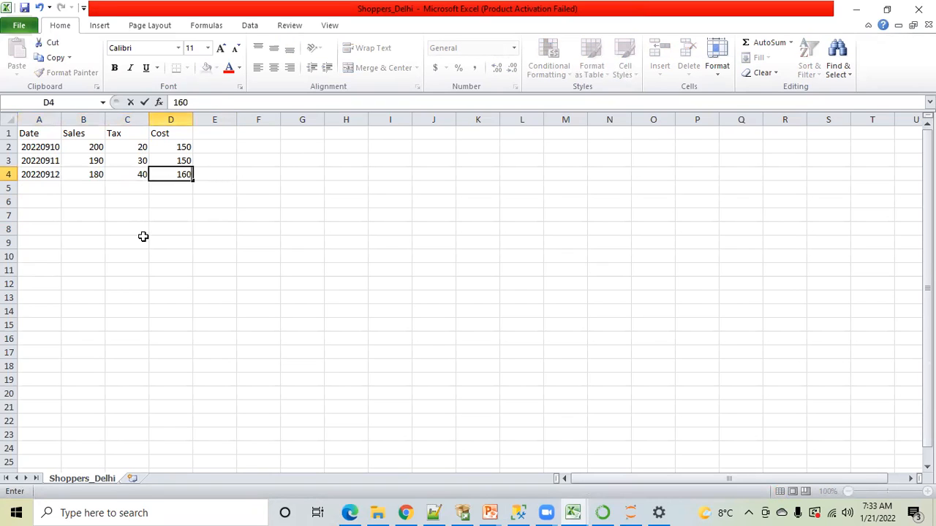
left_click(42, 214)
Review the records in A2:D4, save Shoppers_Delhi keeping the CSV format, and close the workbook
left_click_drag(40, 148, 167, 175)
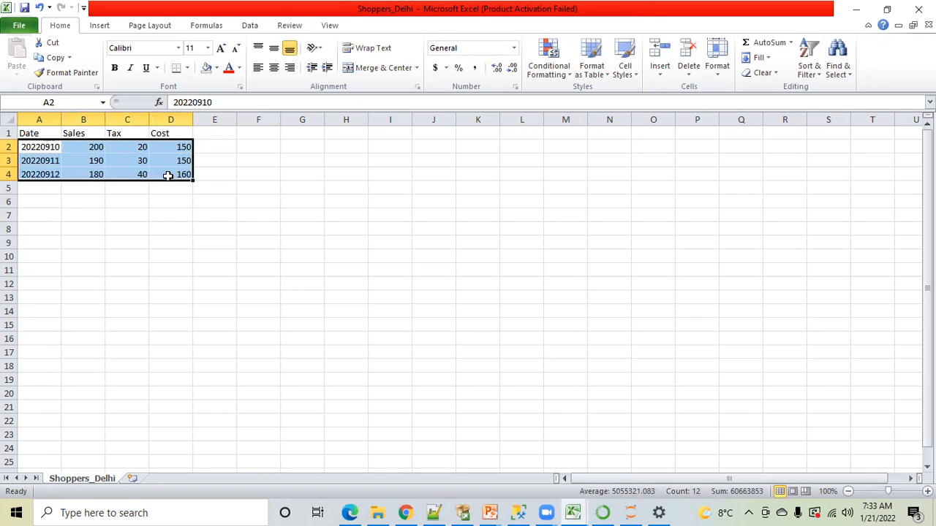
left_click(115, 235)
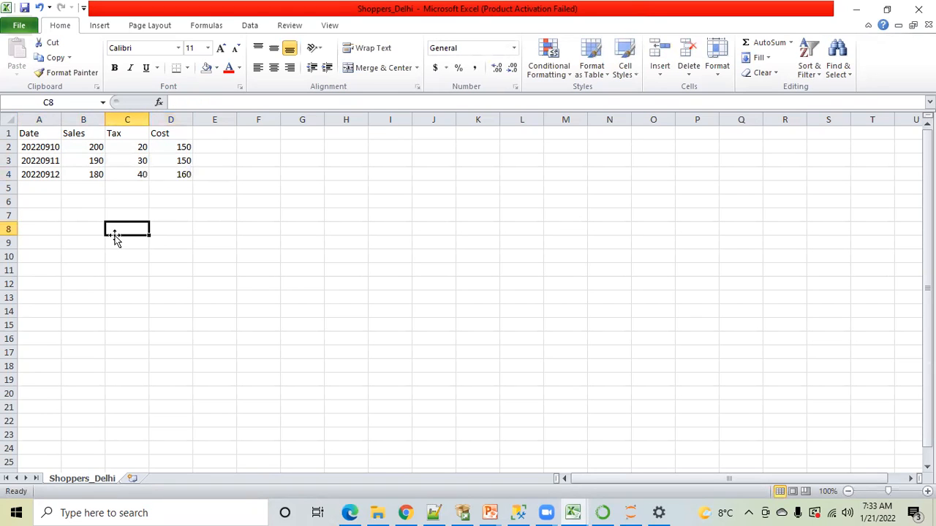
key("ctrl+s")
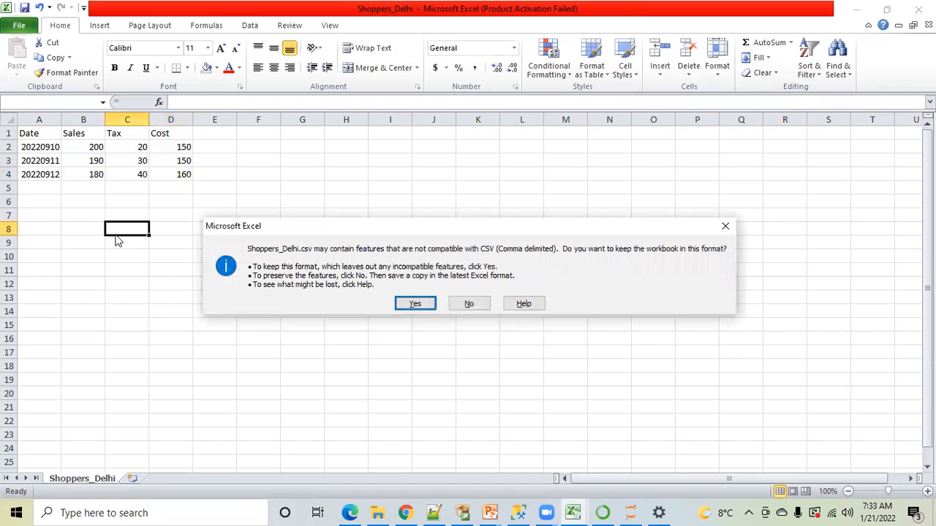
left_click(414, 303)
left_click(918, 9)
left_click(410, 275)
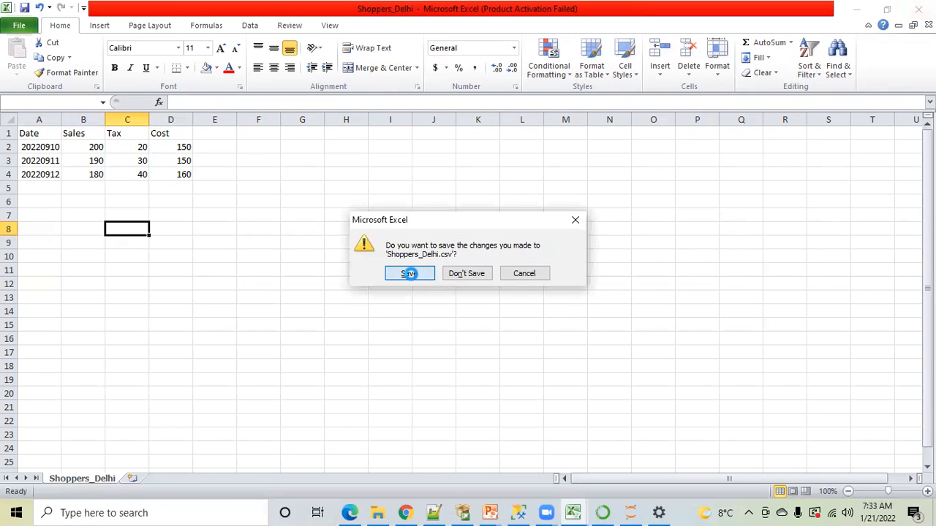
left_click(402, 307)
In SQL Server Management Studio, run the BULK INSERT from Shoppers_Delhi.csv into stage.dbo.shoppers_mumba and query all rows of the table
left_click(520, 511)
left_click_drag(254, 213, 248, 124)
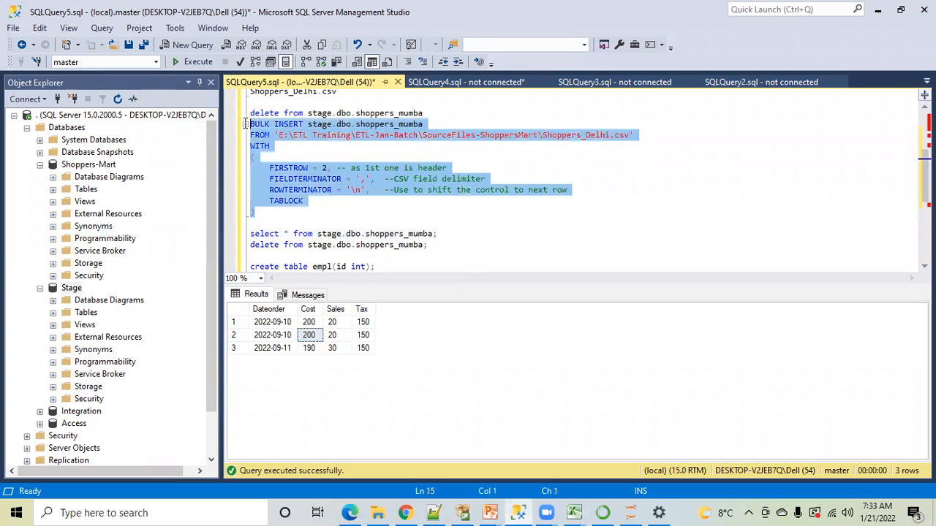
left_click(184, 64)
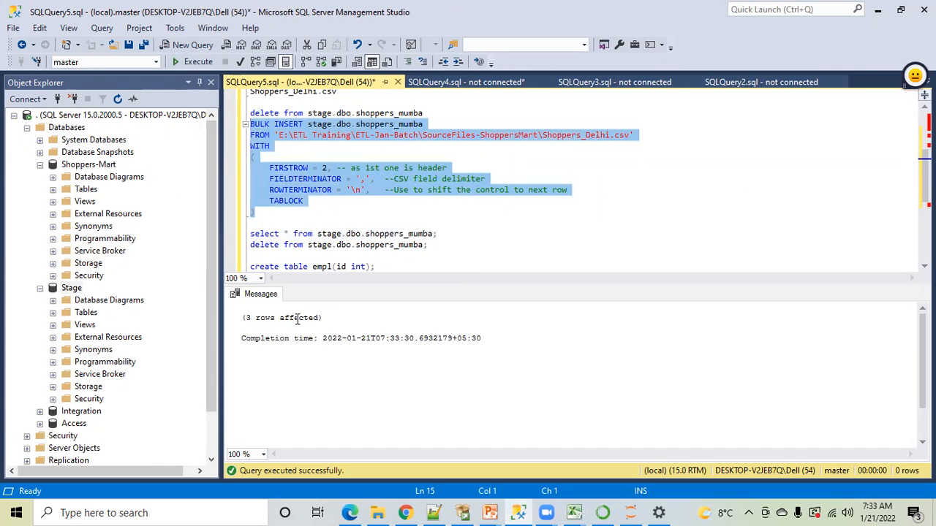
left_click(439, 233)
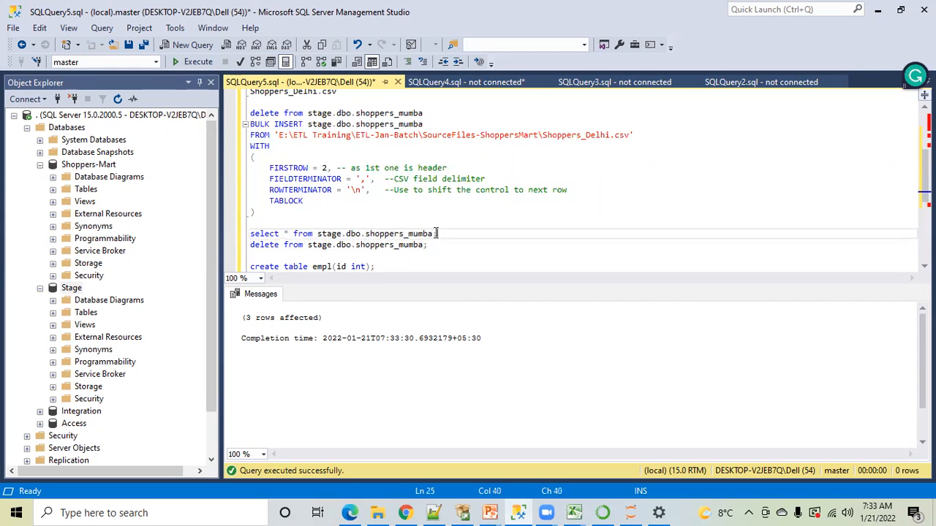
left_click_drag(437, 233, 250, 233)
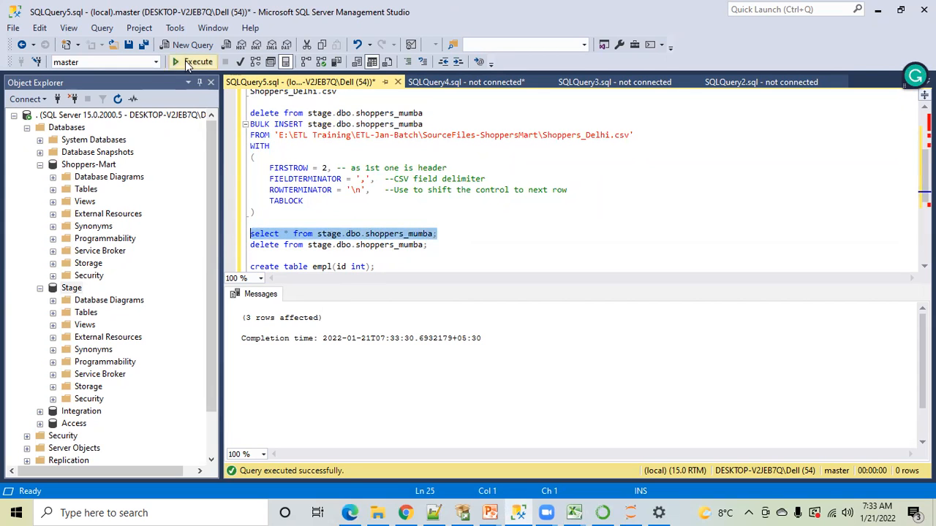
left_click(192, 62)
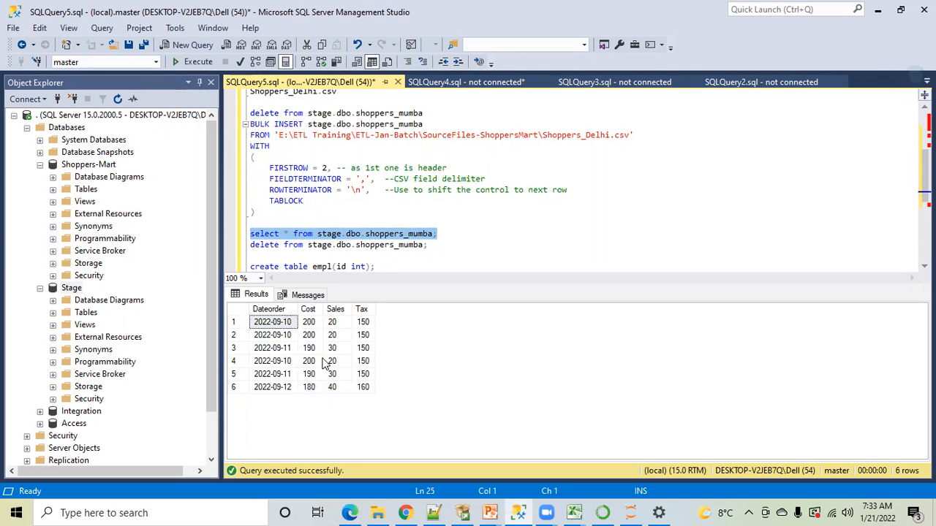
Add "order by dateorder" to the select on stage.dbo.shoppers_mumba and run the sorted query
left_click(441, 233)
key("BackSpace")
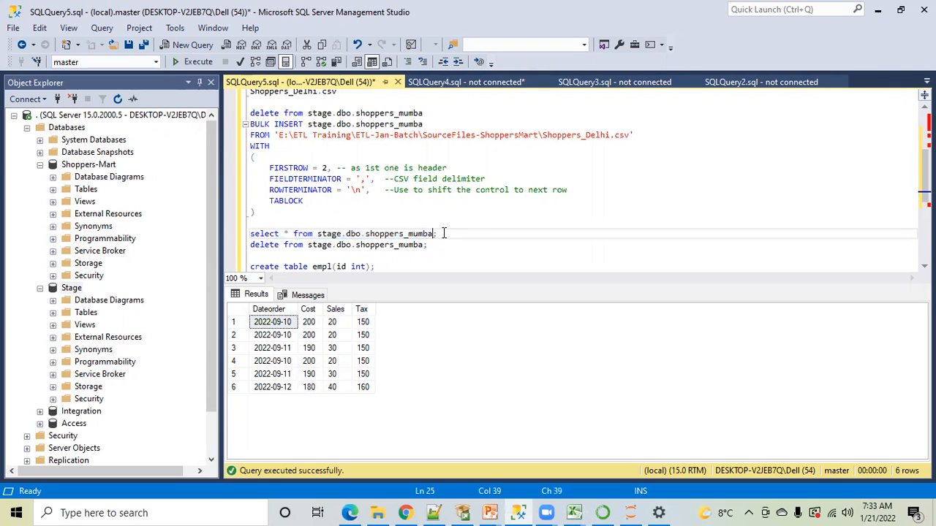
type("o;")
key("Left")
type("rder by dateo")
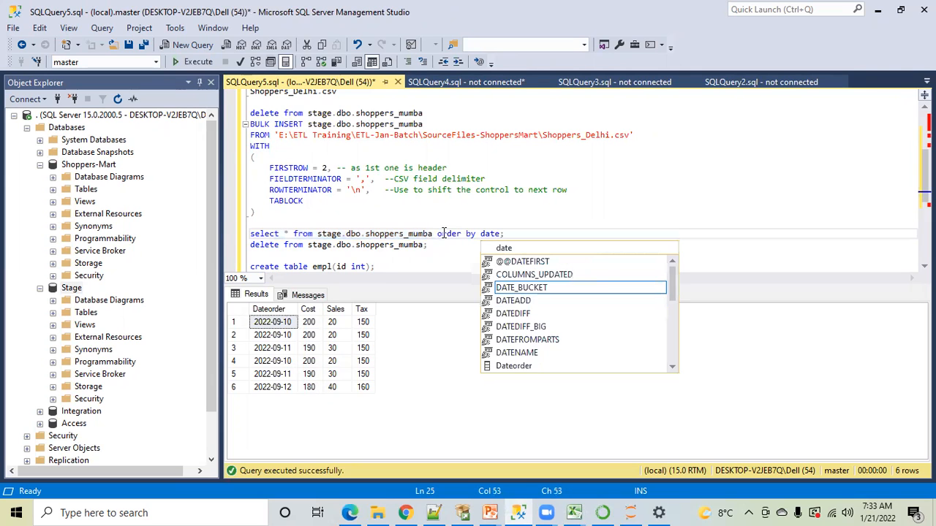
type("rder")
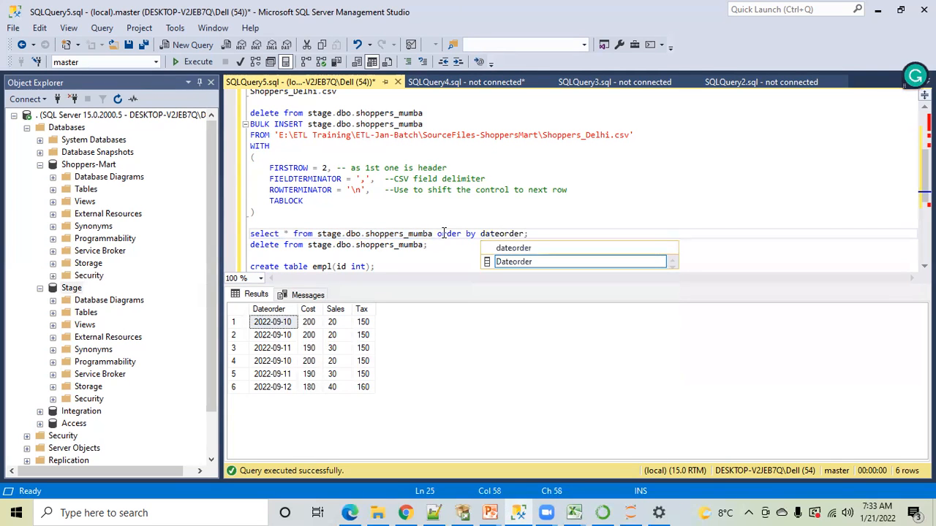
left_click(541, 236)
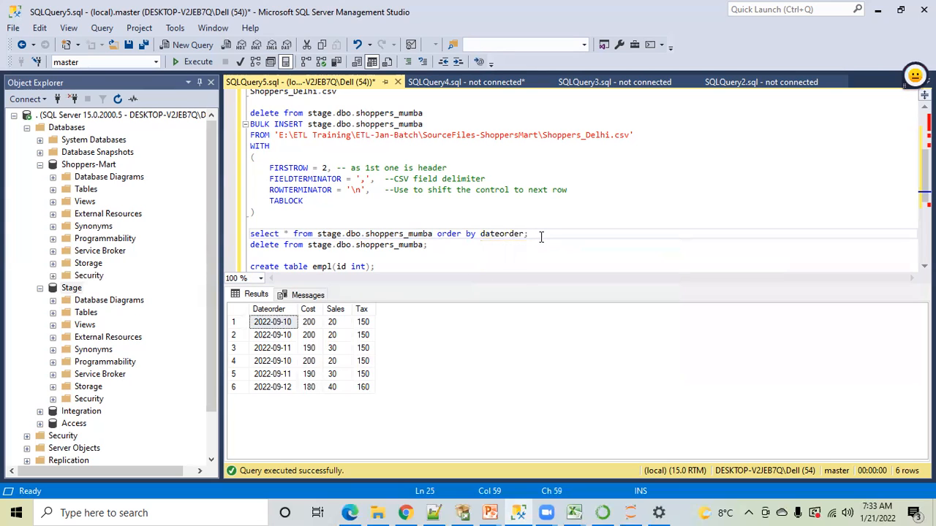
key("shift+Home")
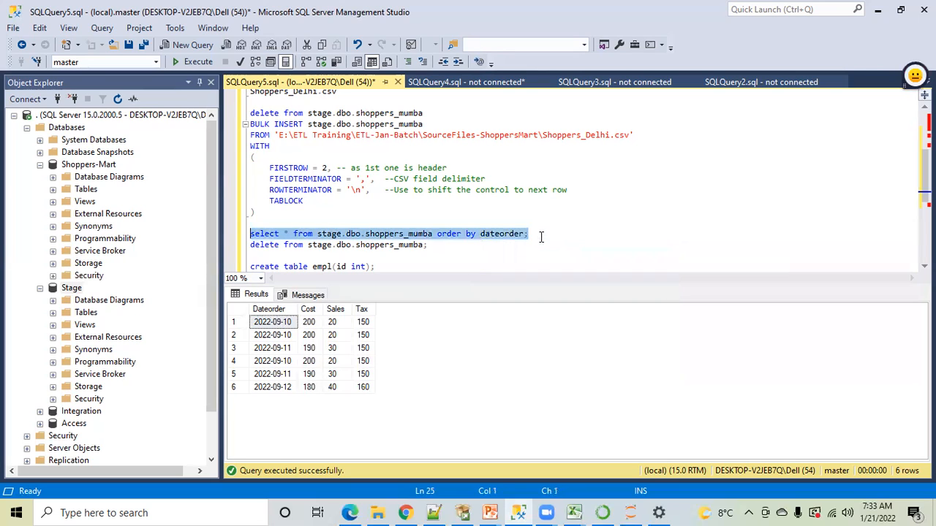
left_click(200, 62)
Examine the repeated 2022-09-10 and 2022-09-11 dates in the sorted query result
left_click(272, 322)
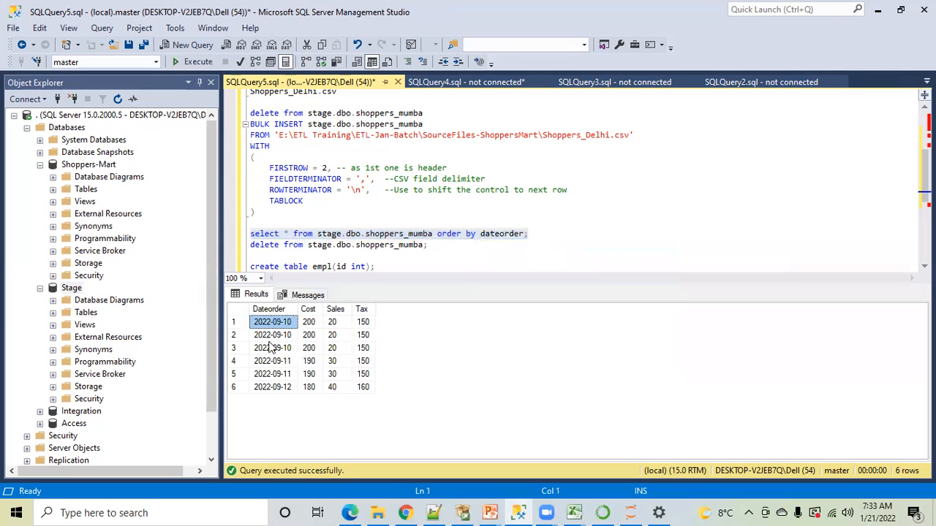
left_click(274, 349)
left_click(274, 332)
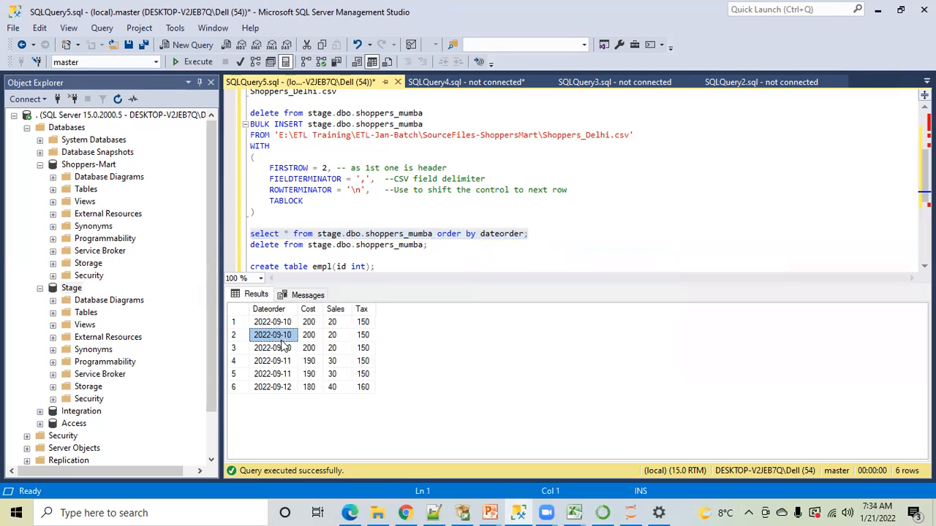
left_click(275, 325)
left_click(281, 366)
left_click(283, 376)
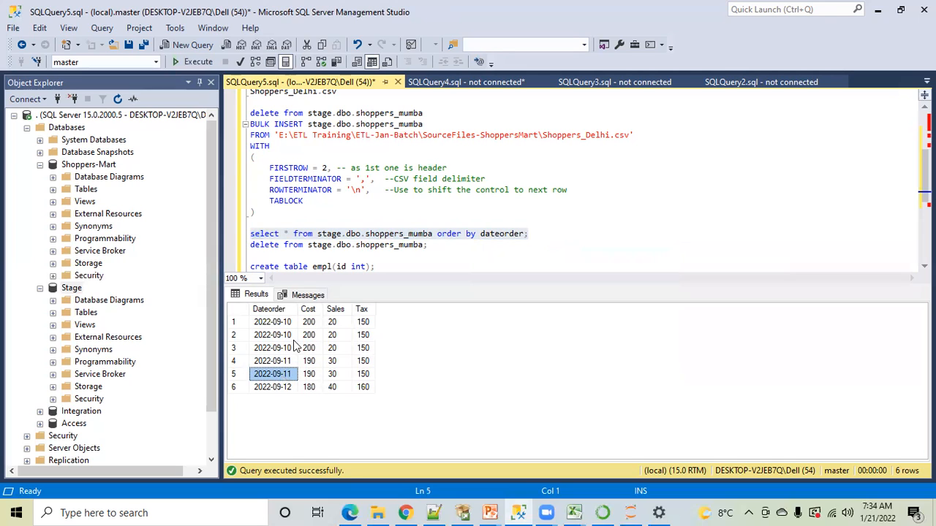
Reopen Shoppers_Delhi from the SourceFiles-ShoppersMart folder in File Explorer to view its records in Excel
left_click(574, 512)
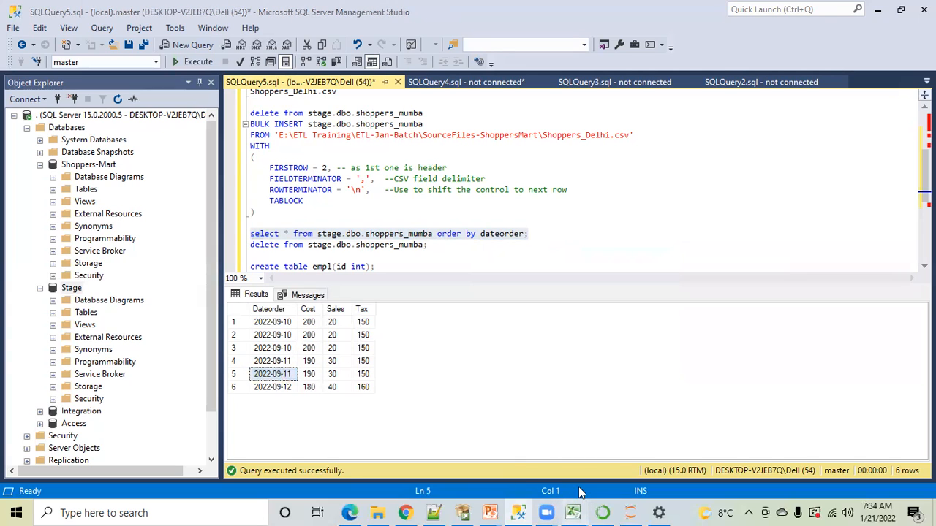
left_click(377, 512)
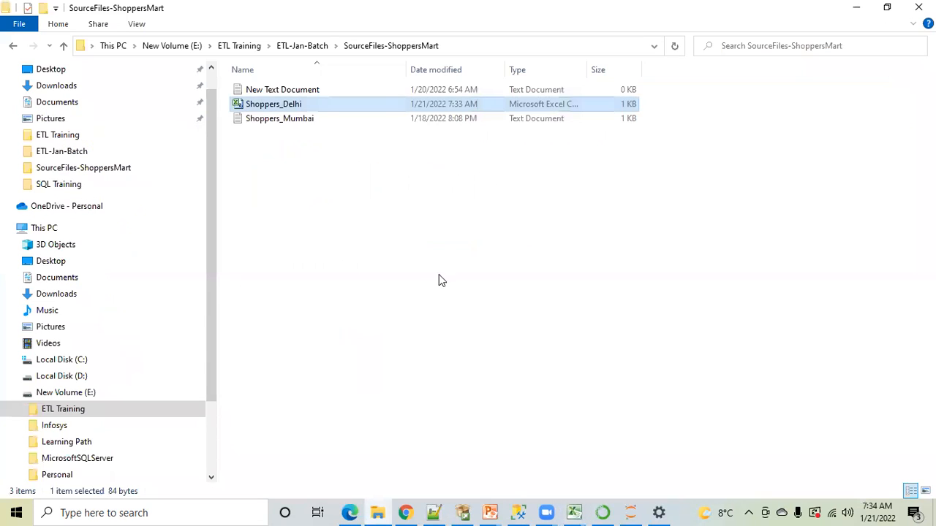
double_click(269, 105)
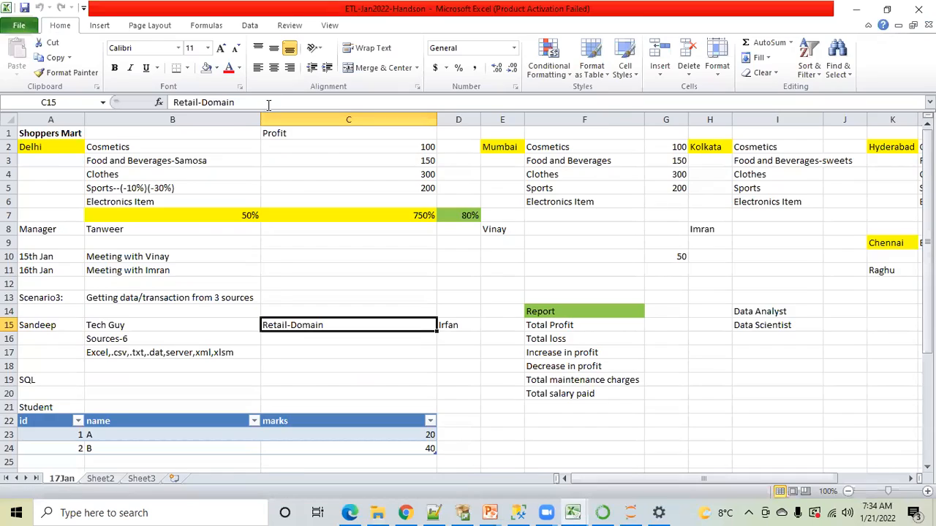
left_click(168, 257)
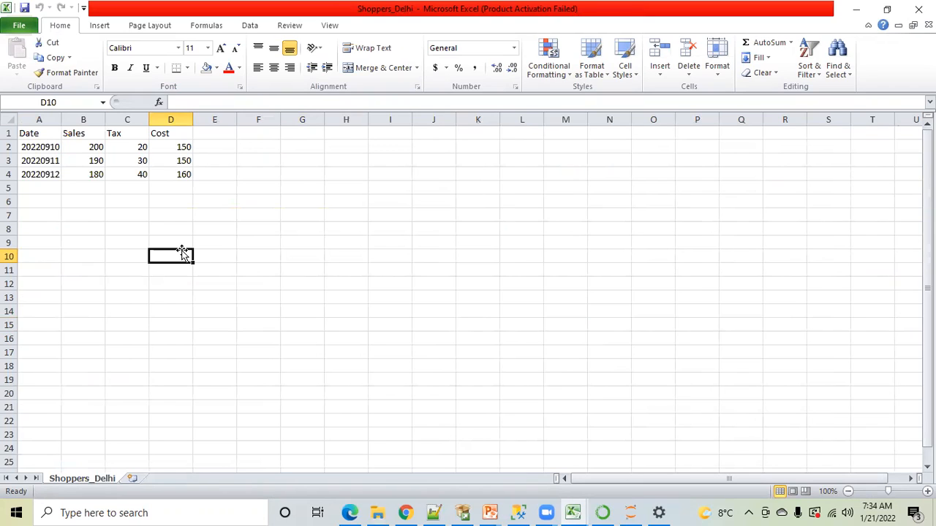
In SQL Server Management Studio, highlight all columns of the 2022-09-10 rows in the result, and compare them with Shoppers_Delhi in Excel
mouse_move(519, 512)
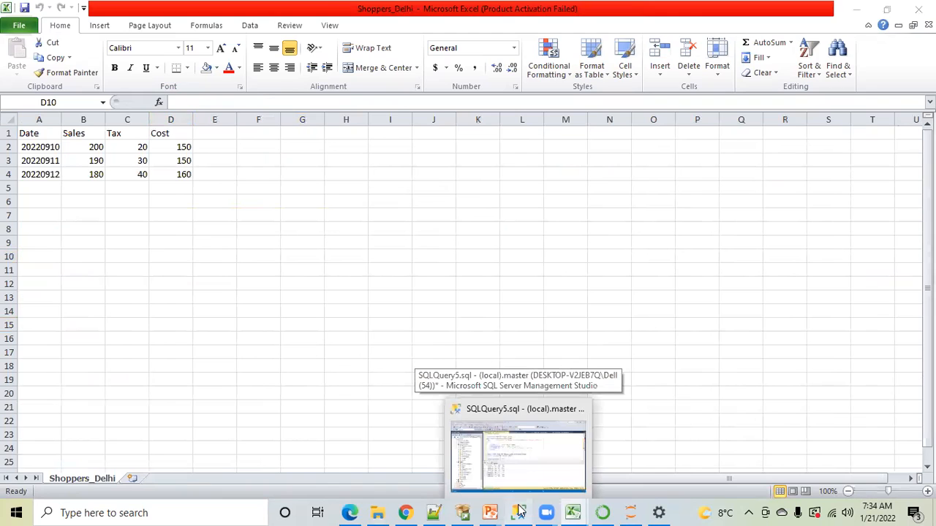
left_click(520, 512)
left_click(269, 325)
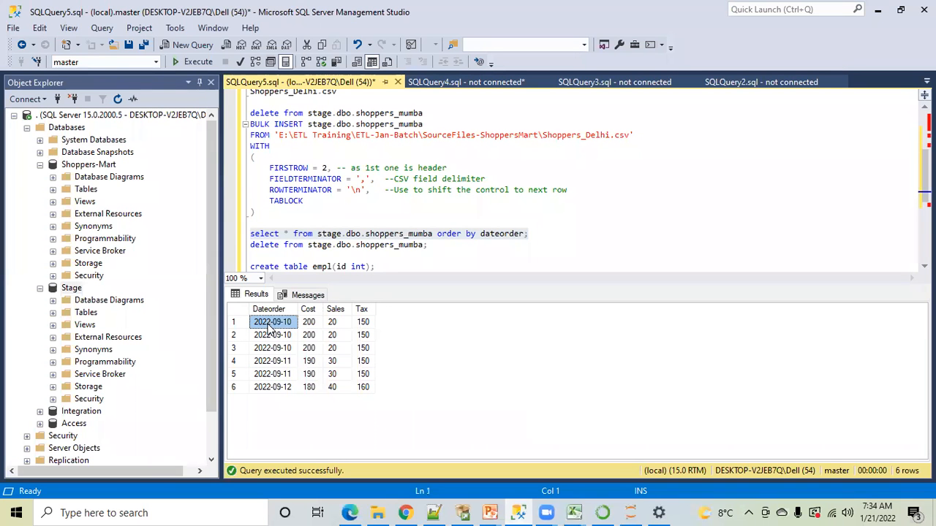
key("shift+Down")
key("shift+Down")
key("shift+Right")
key("shift+Right")
key("shift+Right")
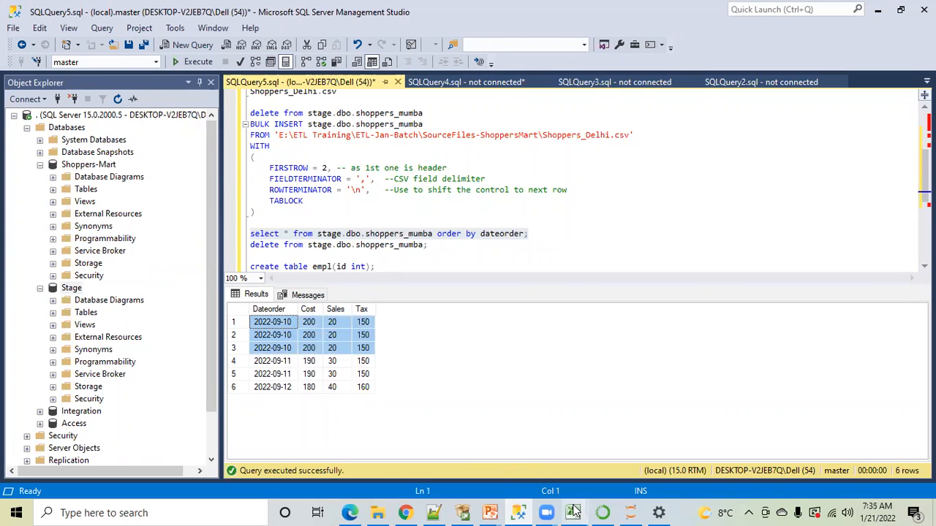
mouse_move(574, 511)
left_click(703, 459)
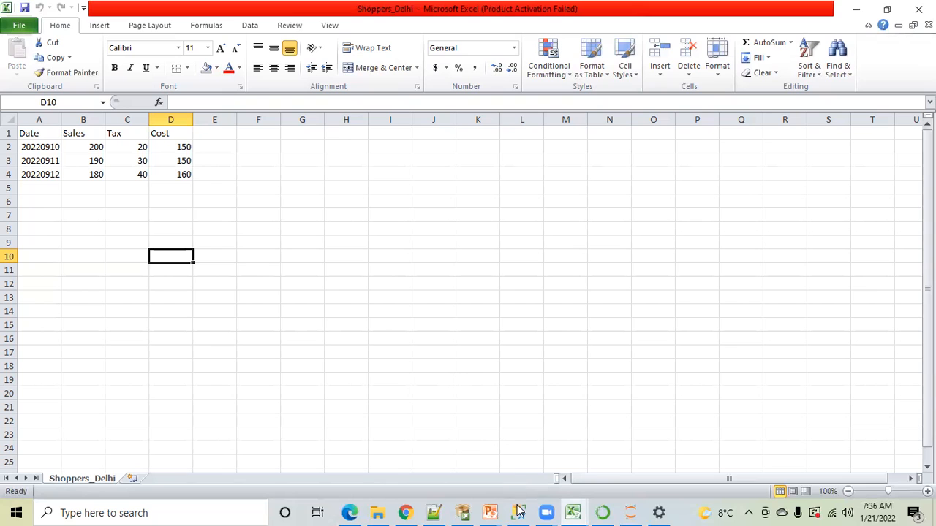
Switch to SQL Server Management Studio and run the statement deleting all rows from stage.dbo.shoppers_mumba
mouse_move(518, 510)
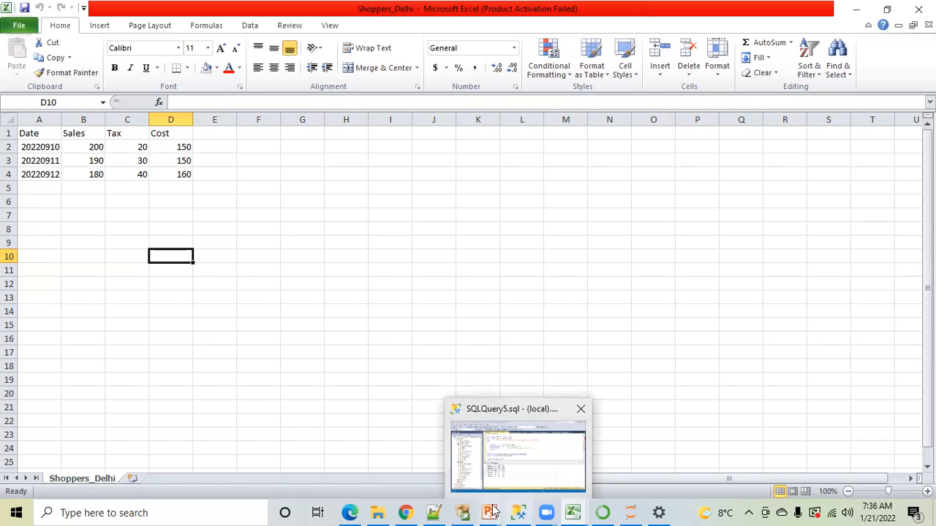
left_click(519, 510)
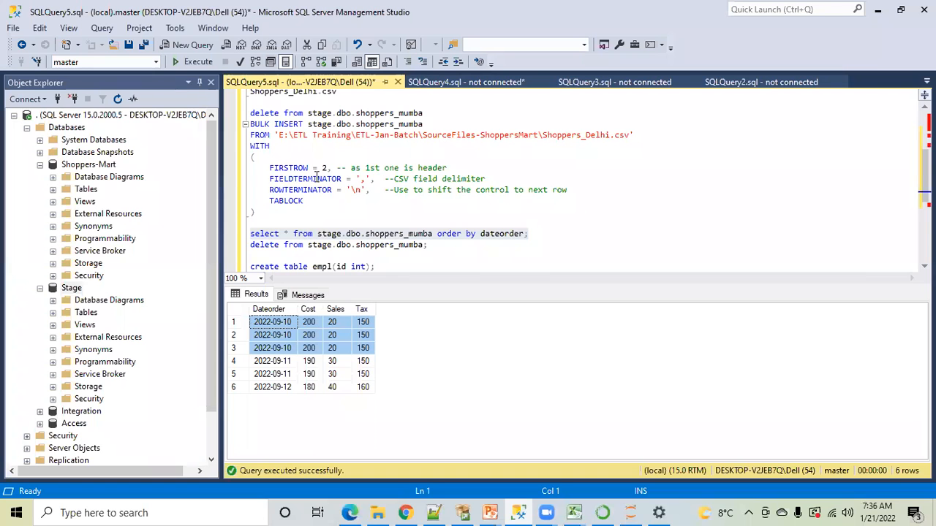
left_click(429, 245)
left_click_drag(429, 245, 251, 246)
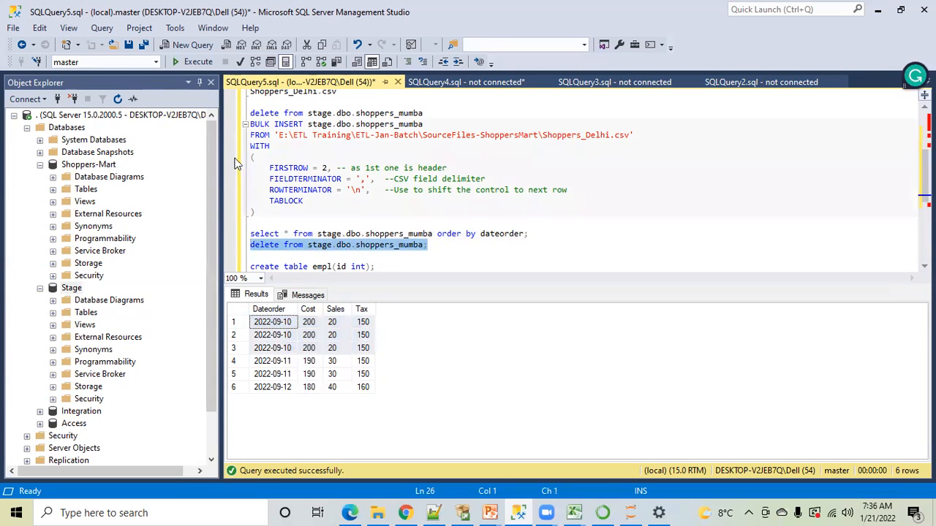
left_click(190, 62)
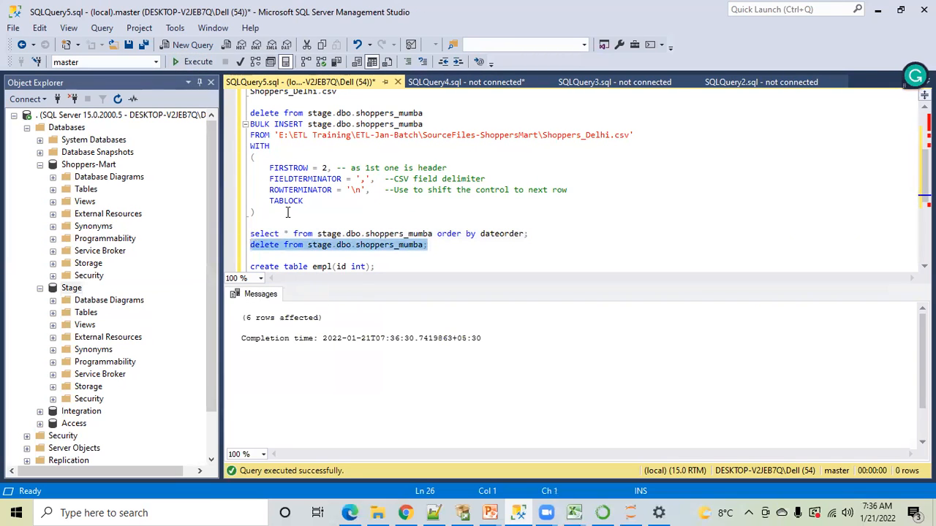
Run the select ordered by dateorder to check the contents of stage.dbo.shoppers_mumba
left_click(360, 222)
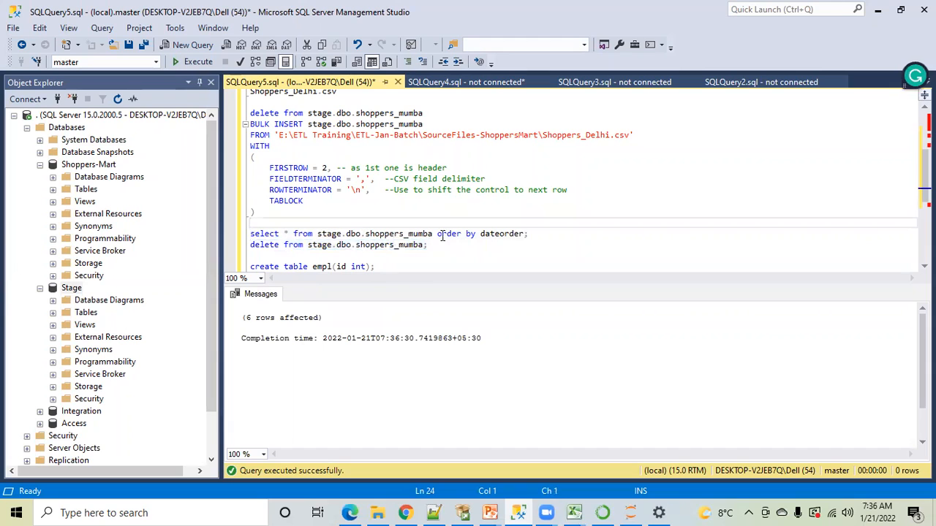
left_click_drag(541, 231, 238, 235)
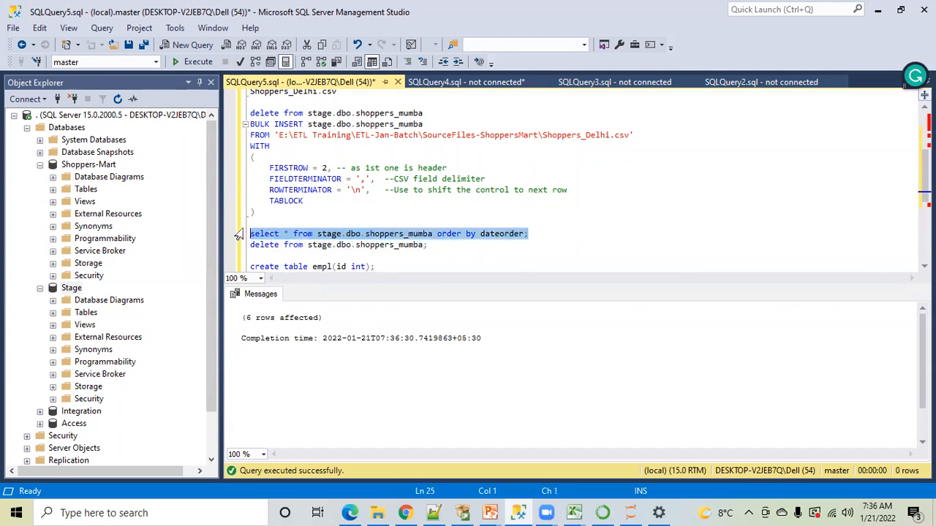
left_click(194, 63)
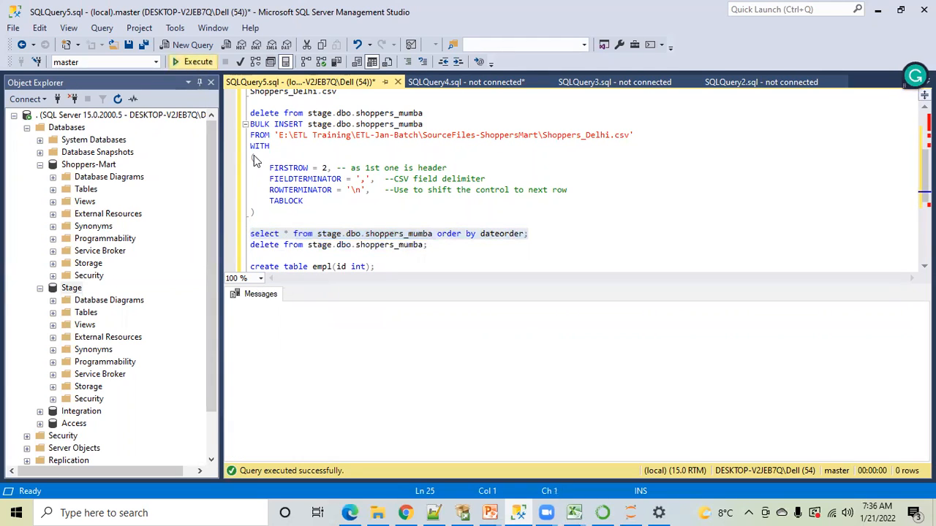
left_click(350, 210)
In the Shoppers_Delhi workbook in Excel, clear the 20220911 and 20220912 records in A3:D4
mouse_move(573, 512)
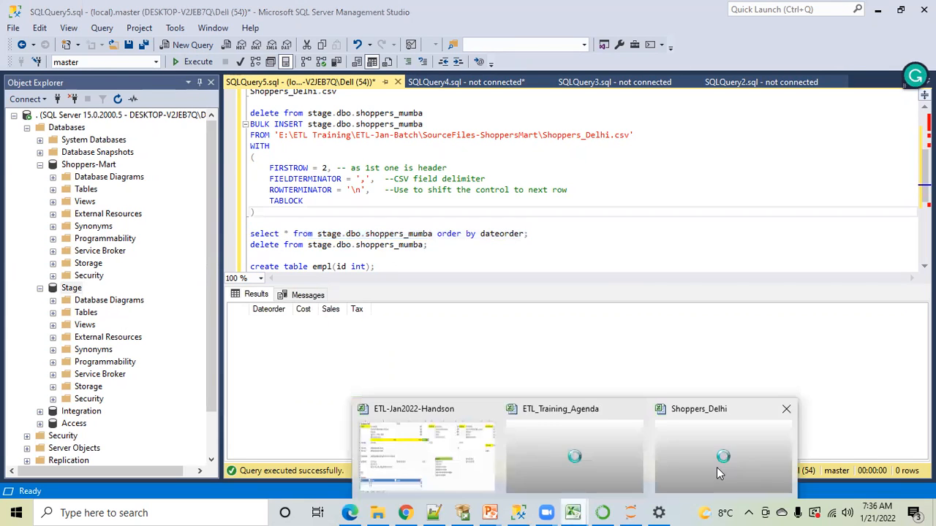
left_click(717, 466)
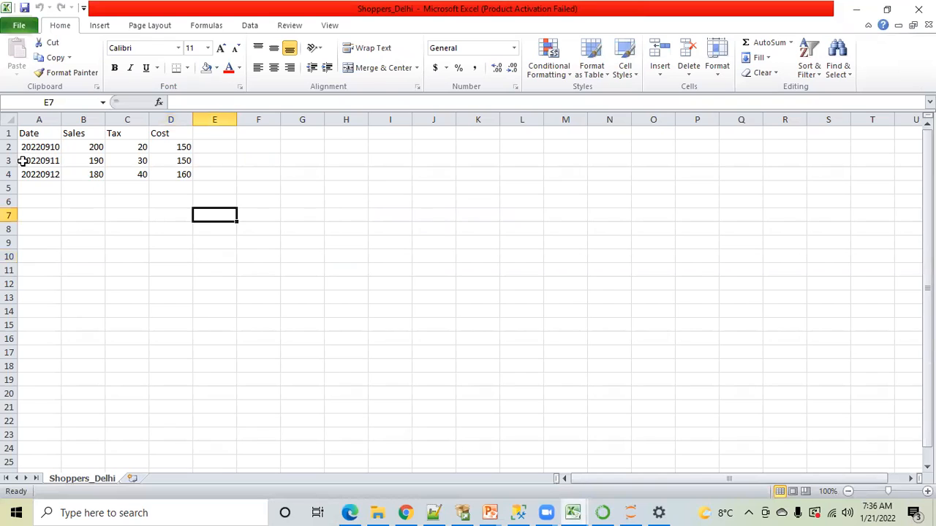
left_click_drag(22, 160, 181, 169)
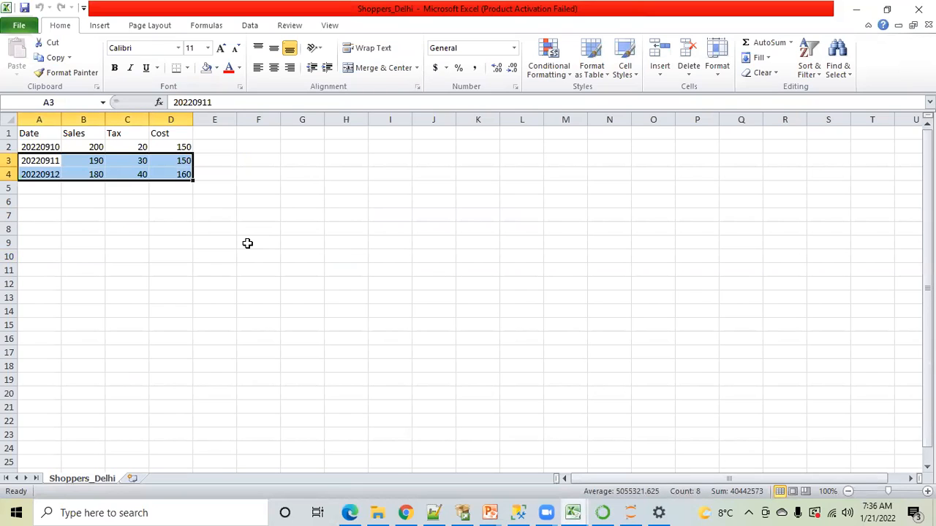
key("Delete")
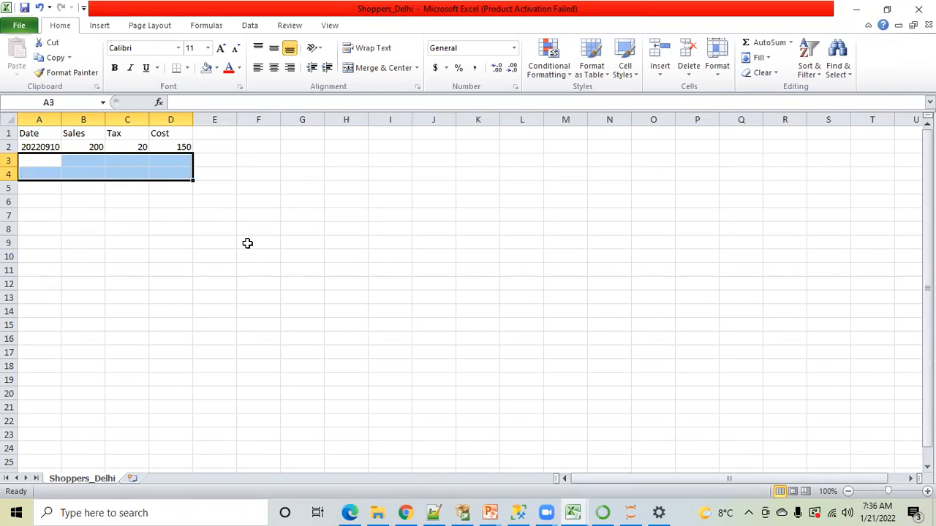
left_click(247, 243)
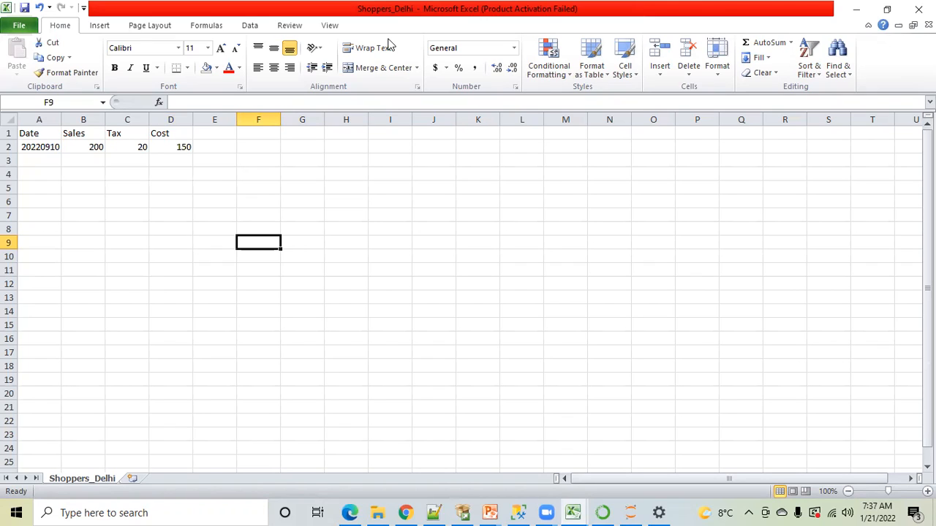
Return to SQL Server Management Studio and select the complete BULK INSERT statement that loads Shoppers_Delhi.csv
key("alt+Tab")
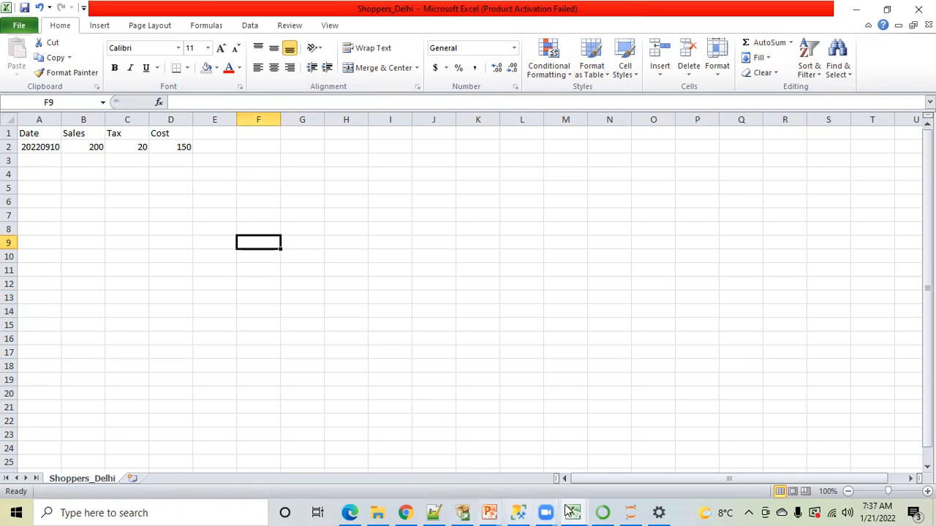
left_click(521, 512)
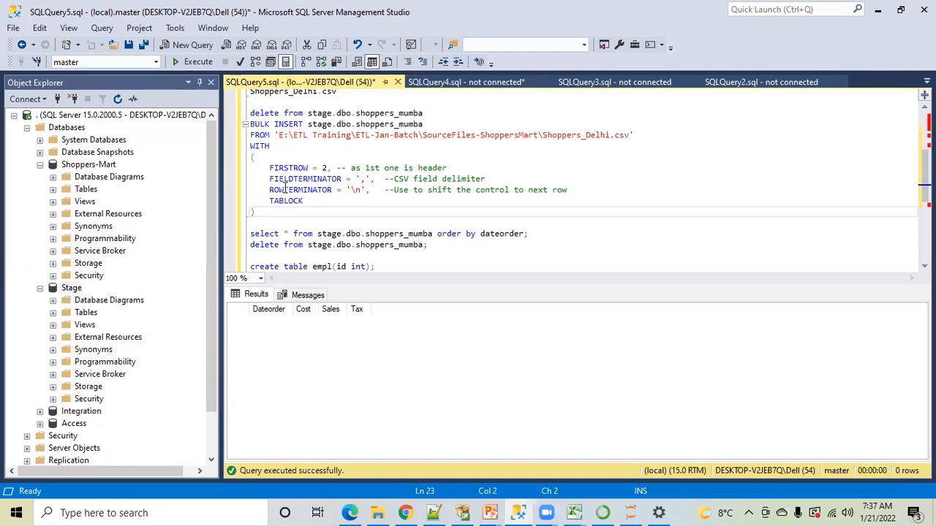
left_click_drag(268, 214, 250, 124)
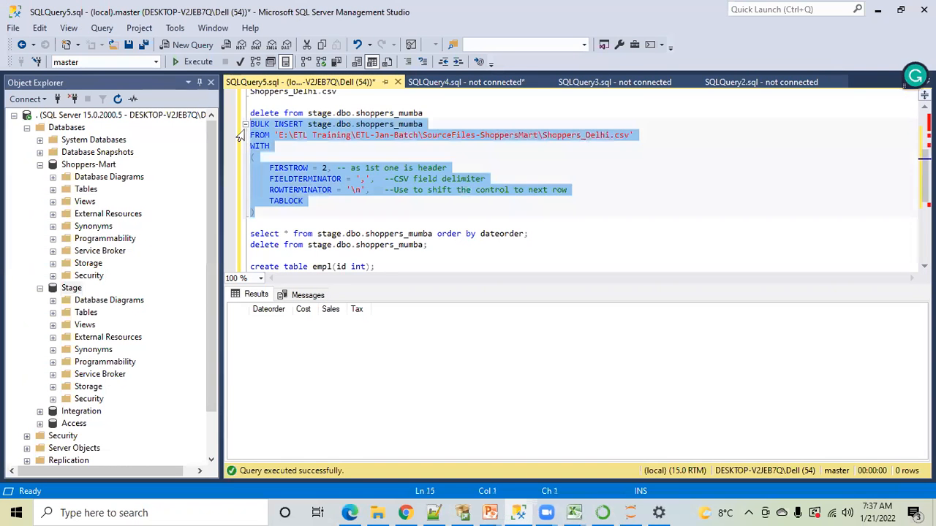
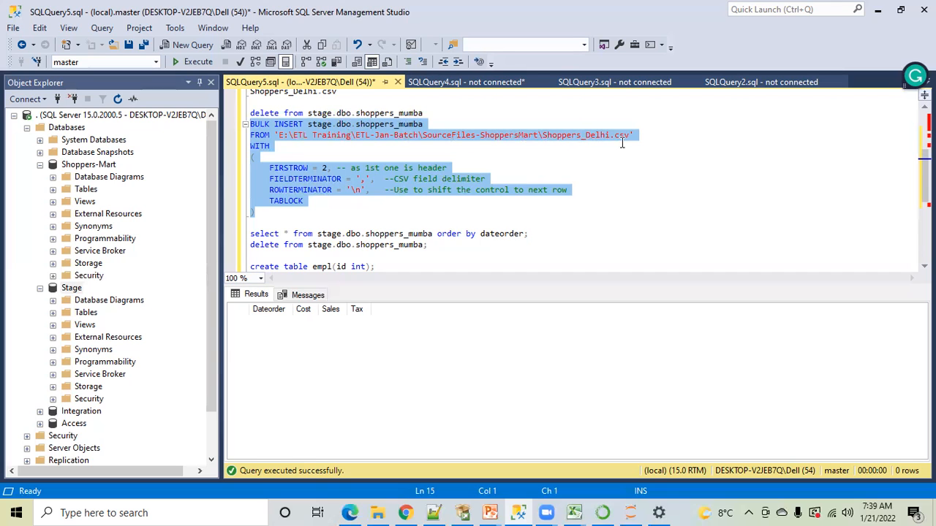
In File Explorer, check the SourceFiles-ShoppersMart folder path and the Shoppers_Delhi file, and return to SQL Server Management Studio
left_click(377, 511)
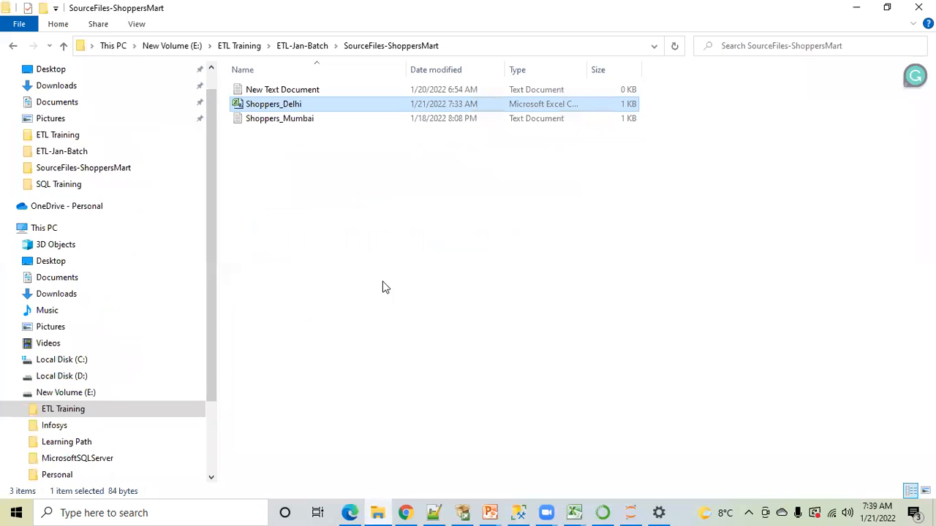
left_click(499, 42)
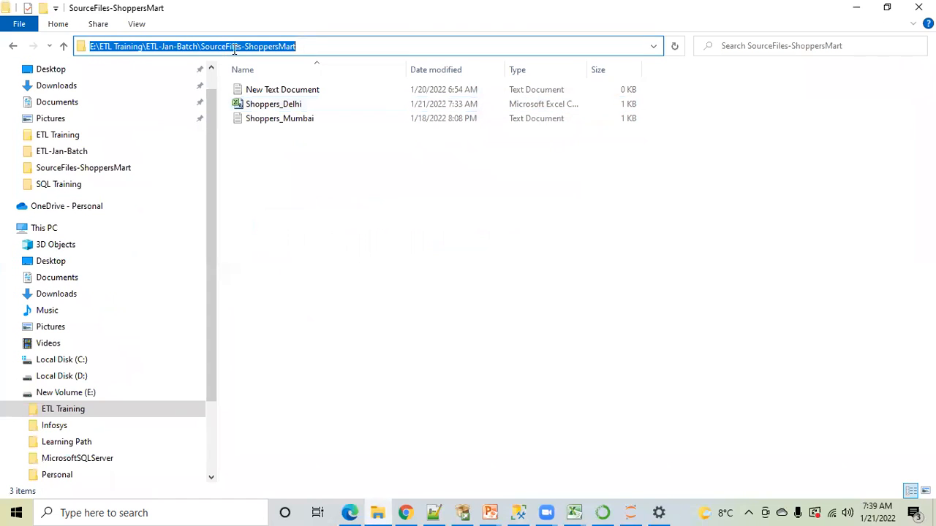
left_click(273, 109)
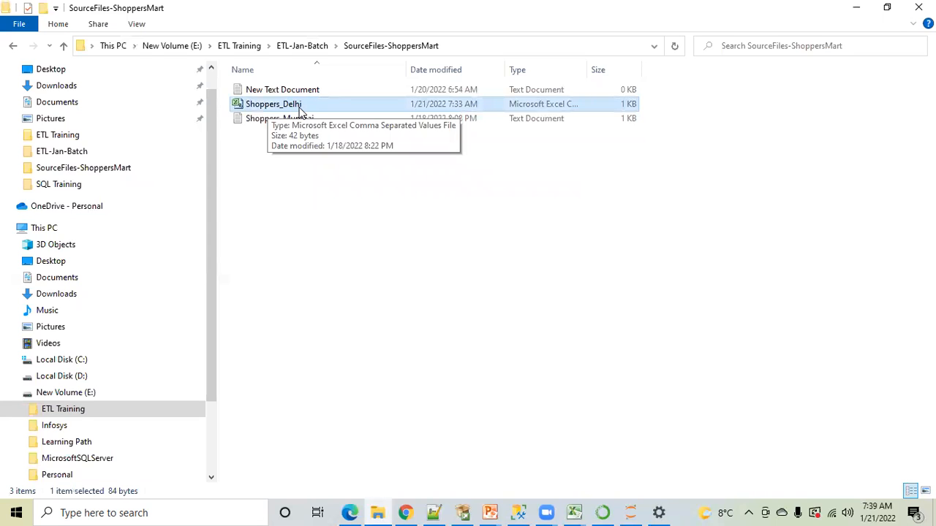
left_click(521, 511)
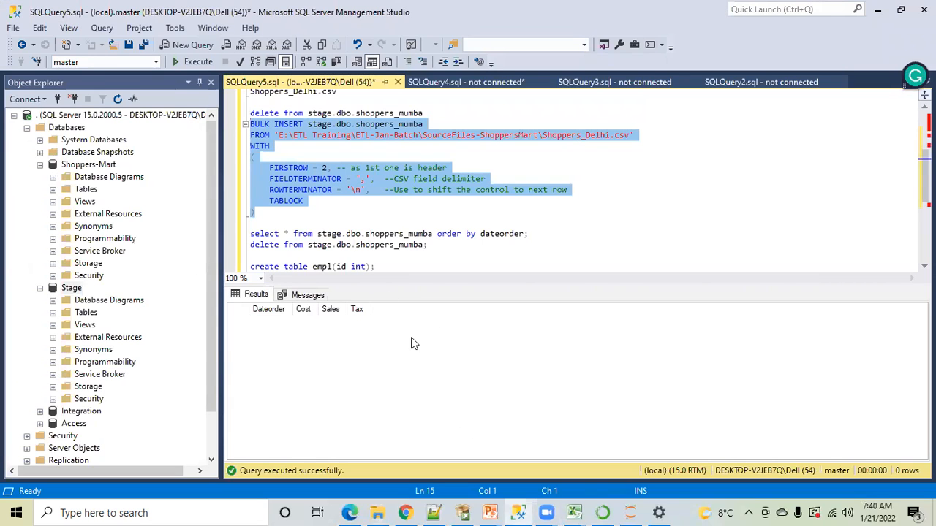
Switch to the Shoppers_Delhi workbook in Excel and go through the Date, Sales, Tax and Cost headers in row 1
left_click(575, 511)
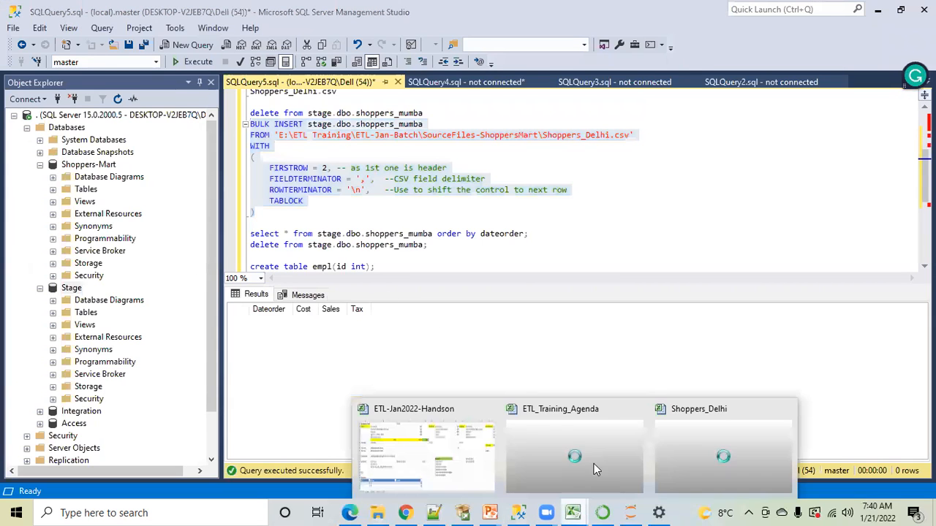
left_click(674, 447)
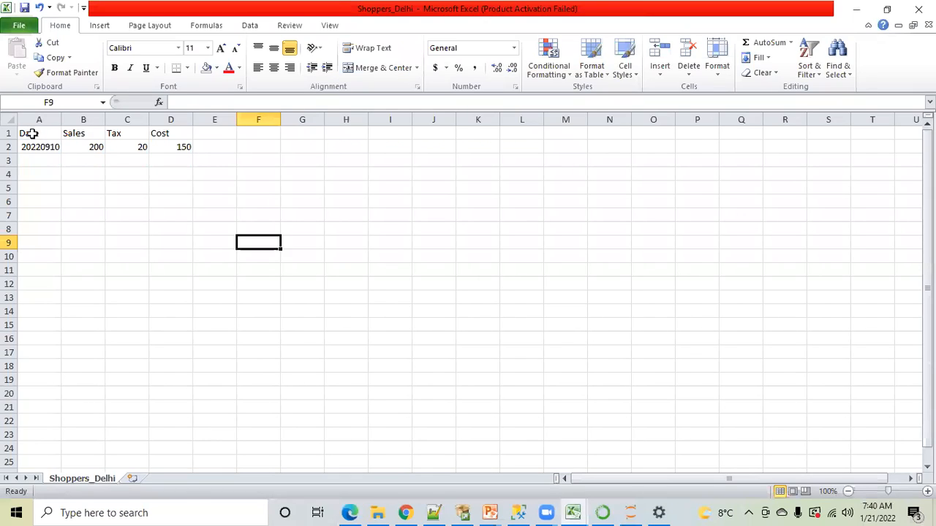
left_click(35, 133)
left_click(101, 134)
left_click(128, 134)
left_click(161, 133)
left_click(37, 134)
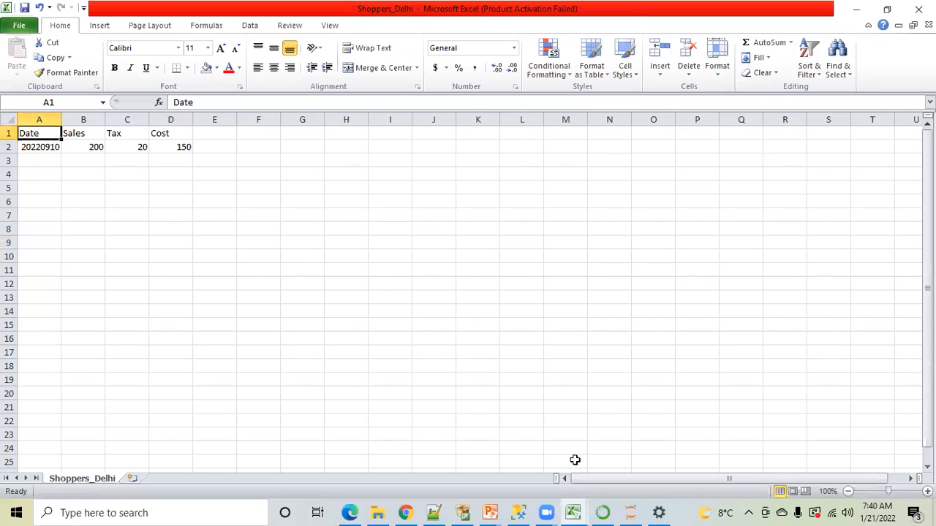
Compare the terminator options of the BULK INSERT statement in SQL Server Management Studio with the first data record in the Shoppers_Delhi workbook
left_click(518, 513)
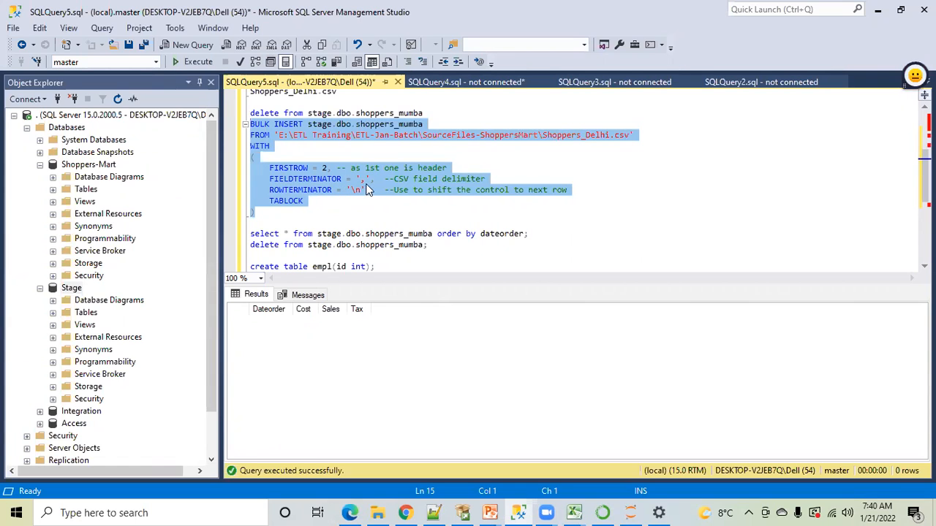
left_click(576, 507)
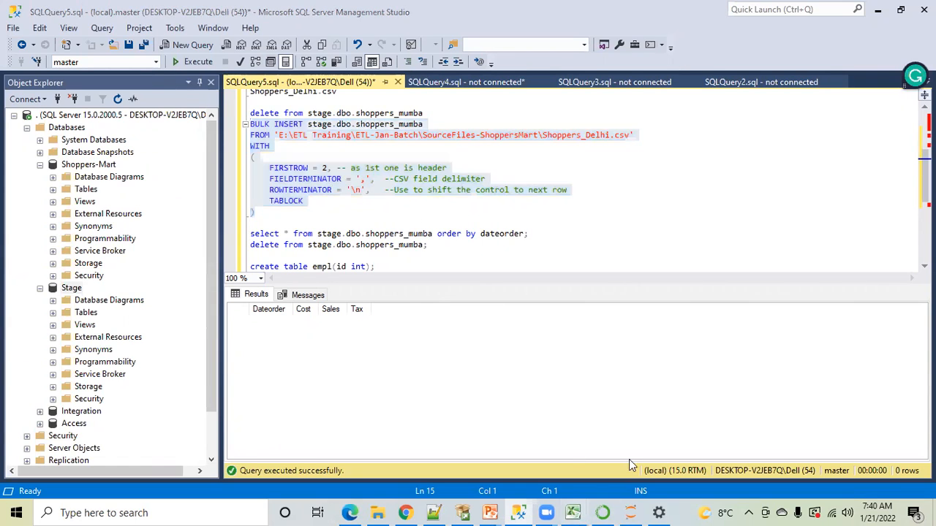
left_click(721, 454)
left_click(37, 147)
left_click(82, 148)
left_click(117, 147)
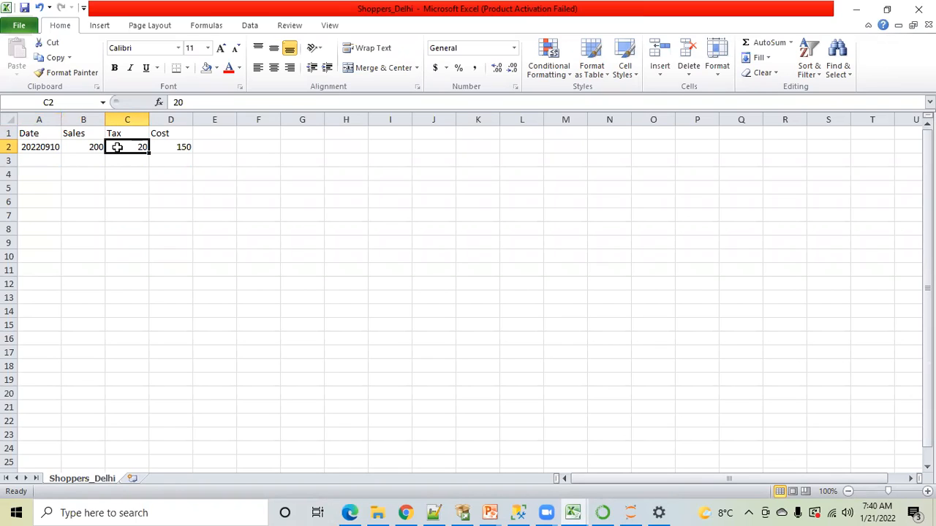
left_click(126, 184)
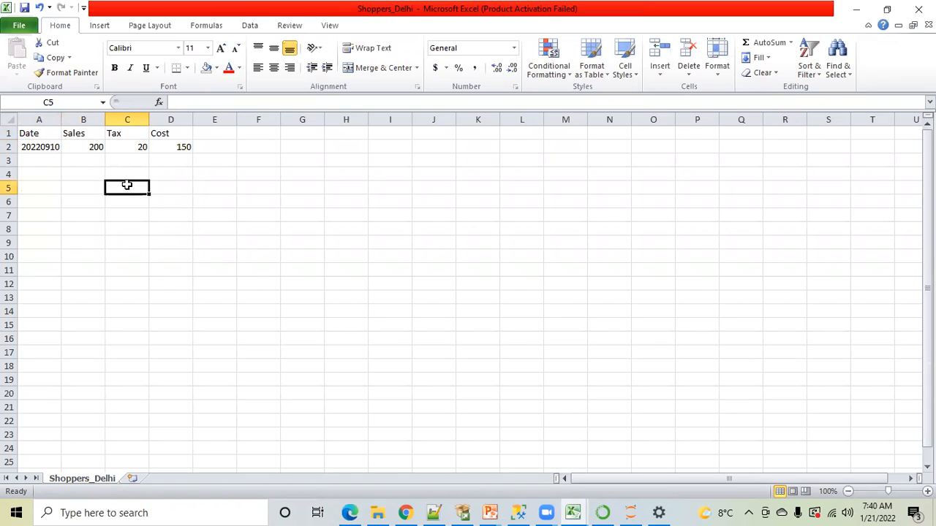
double_click(128, 185)
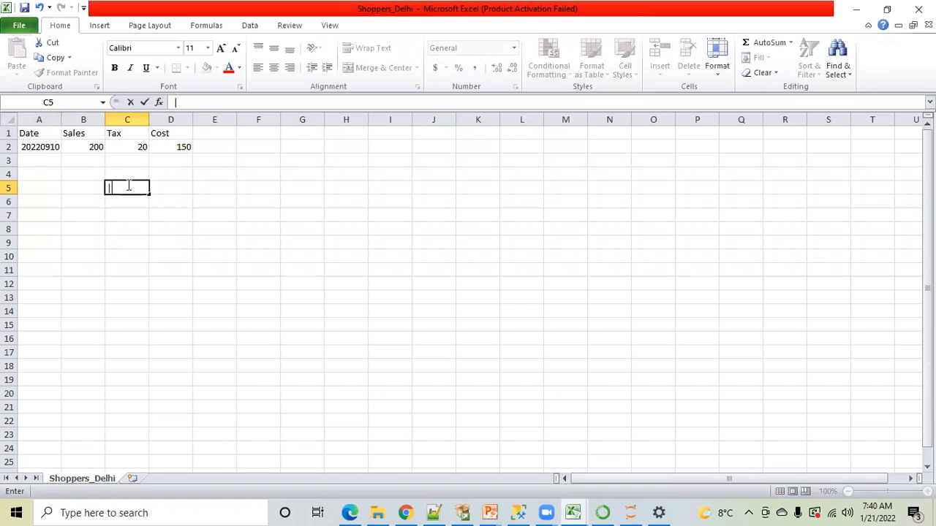
left_click(205, 256)
left_click(524, 511)
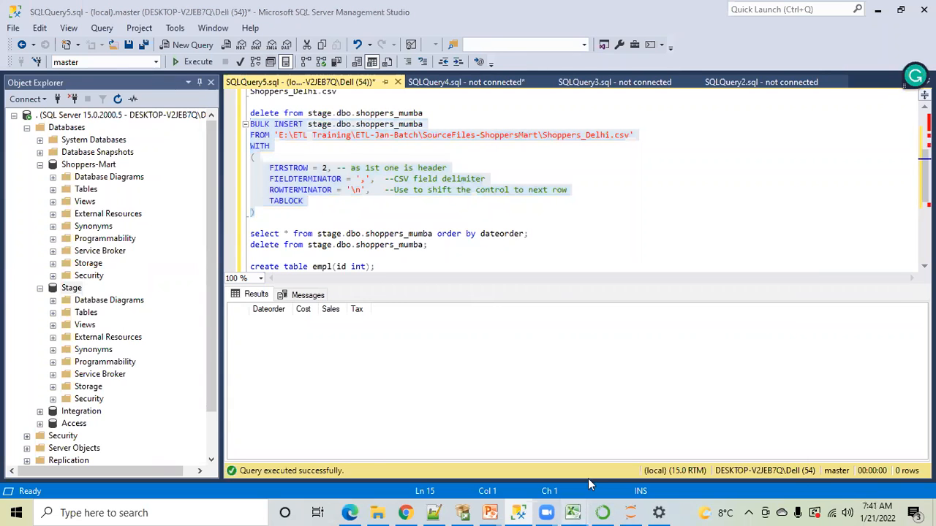
In the Shoppers_Delhi workbook in Excel, copy the 20220910 record in A2:D2 into row 3
mouse_move(577, 511)
left_click(726, 463)
left_click_drag(38, 146, 167, 148)
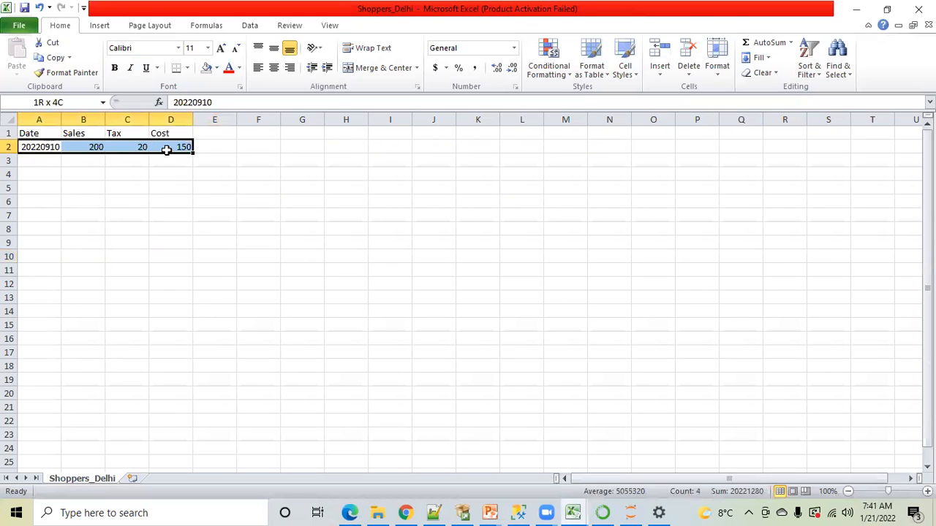
key("ctrl+c")
left_click(32, 162)
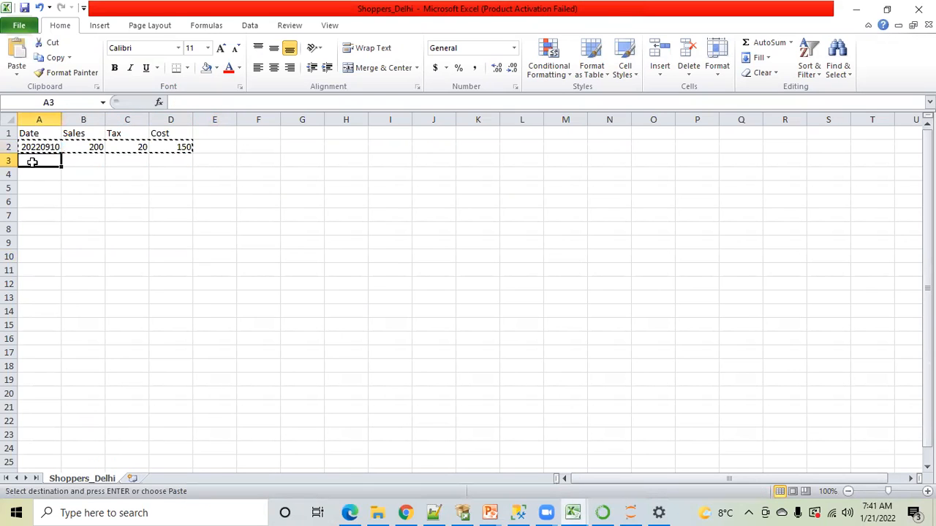
key("ctrl+v")
left_click(64, 227)
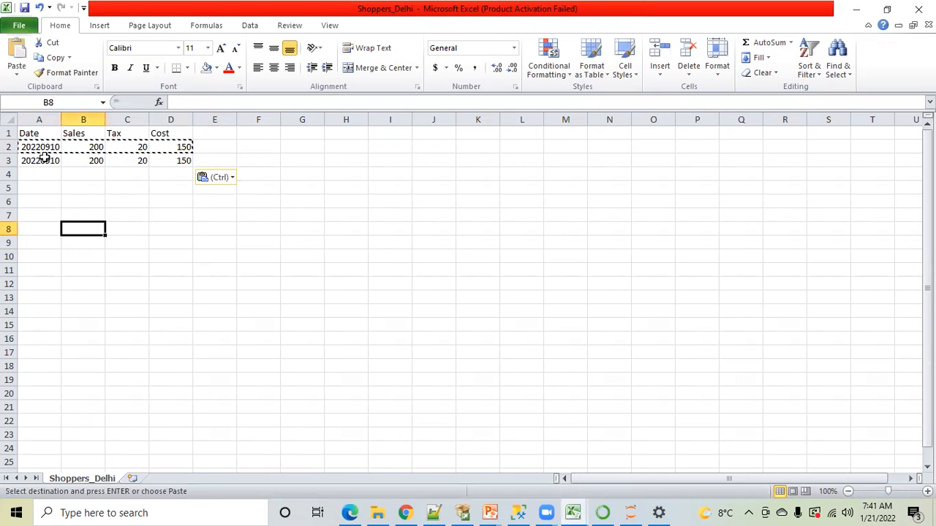
left_click(42, 158)
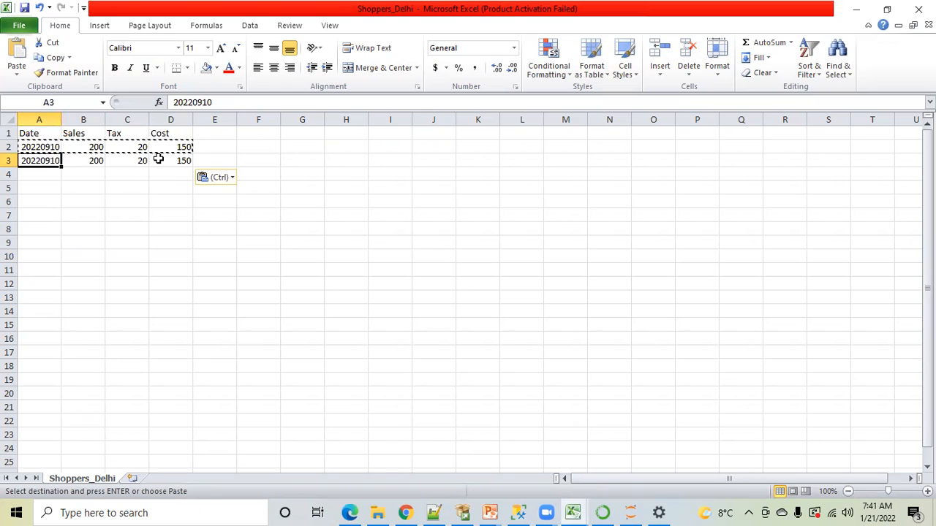
Revisit the BULK INSERT statement in SQL Server Management Studio, and switch to Notepad++ to bring up the Python.py file
left_click(518, 512)
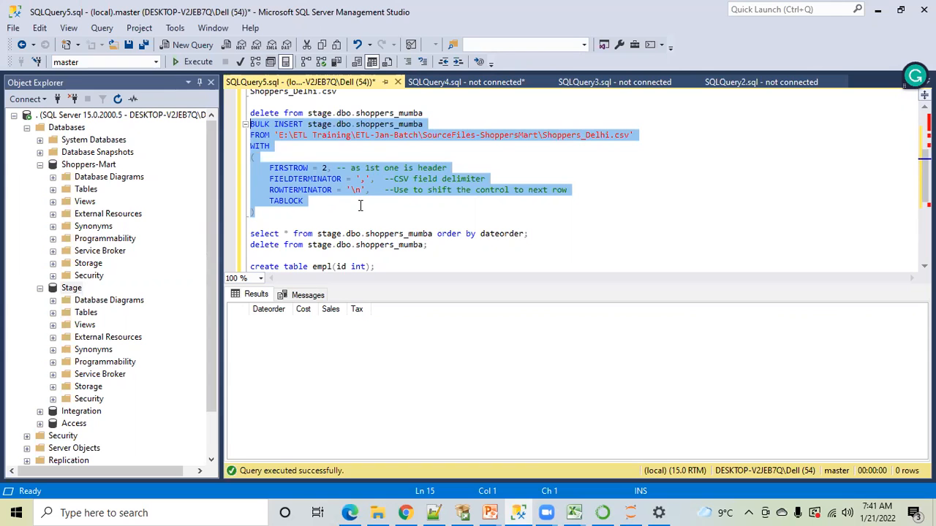
left_click(431, 513)
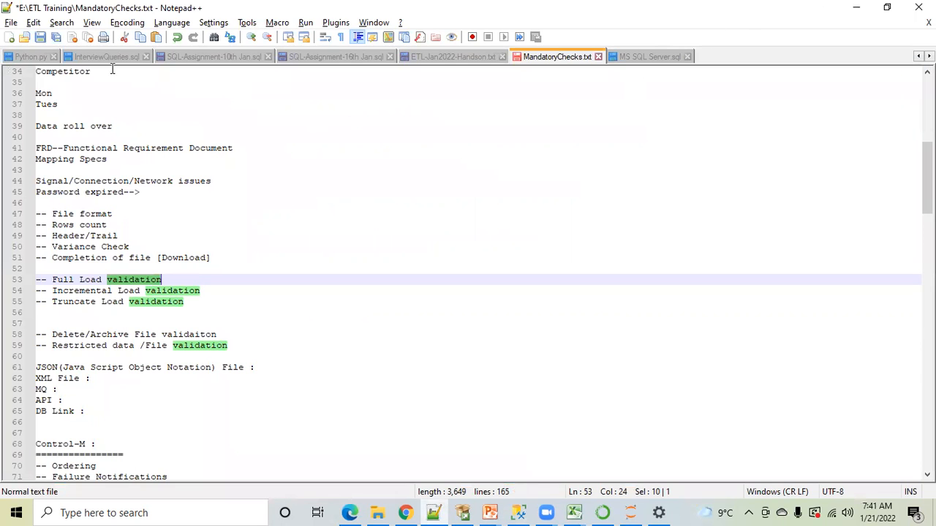
left_click(918, 56)
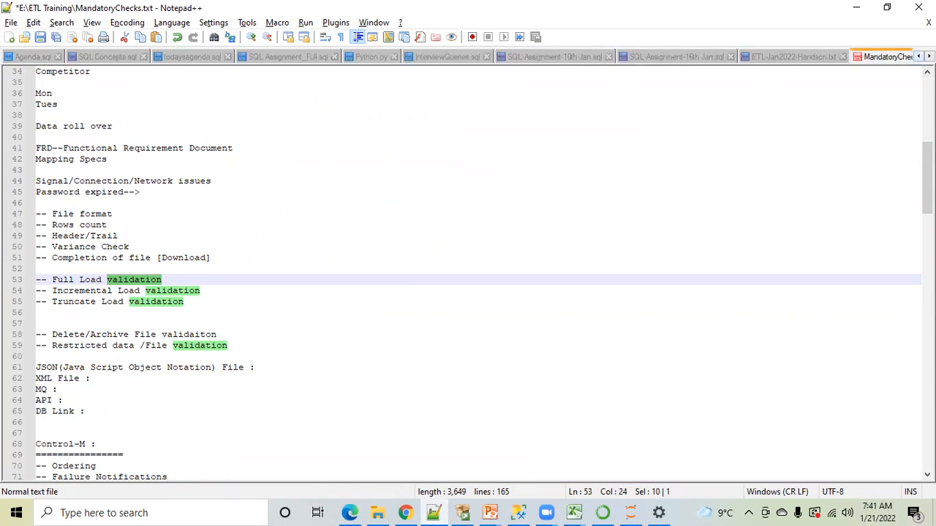
left_click(366, 56)
left_click(325, 211)
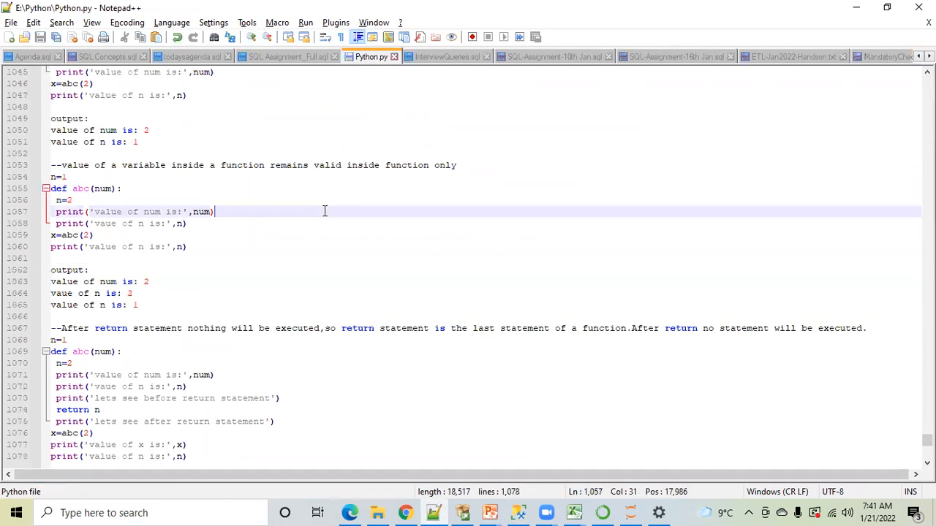
Search Python.py for "end" up to the print(a,b,c,end='-') example on line 253
key("ctrl+f")
type("end")
left_click(796, 148)
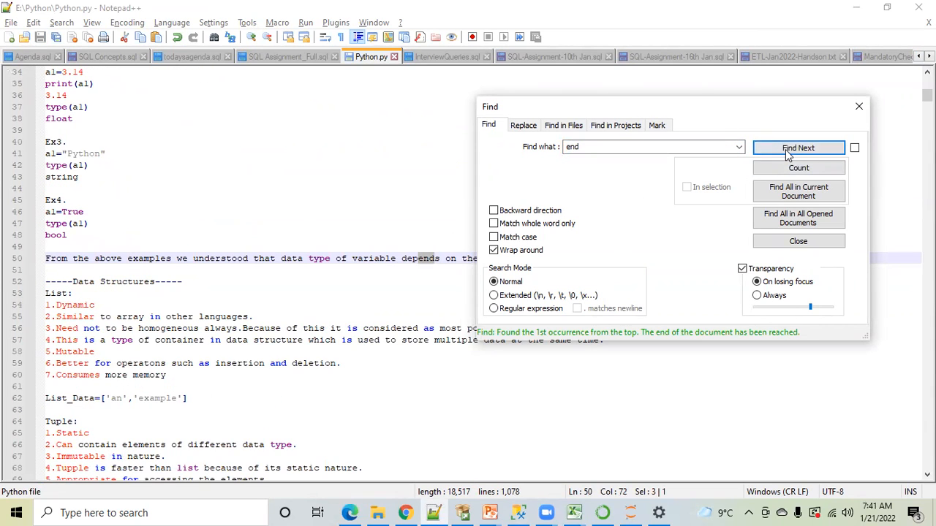
left_click(788, 152)
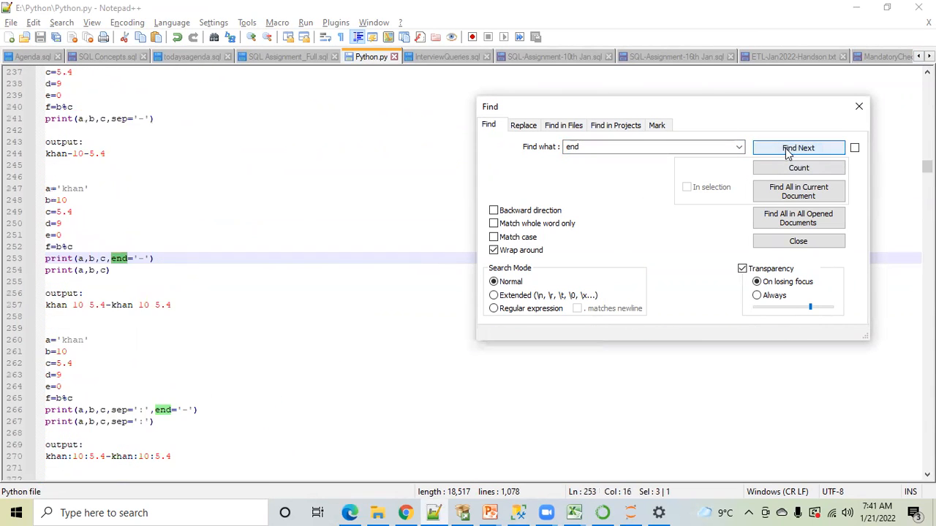
left_click(870, 108)
Examine the end argument and its '-' value in the print statements on lines 253 and 254
left_click(123, 236)
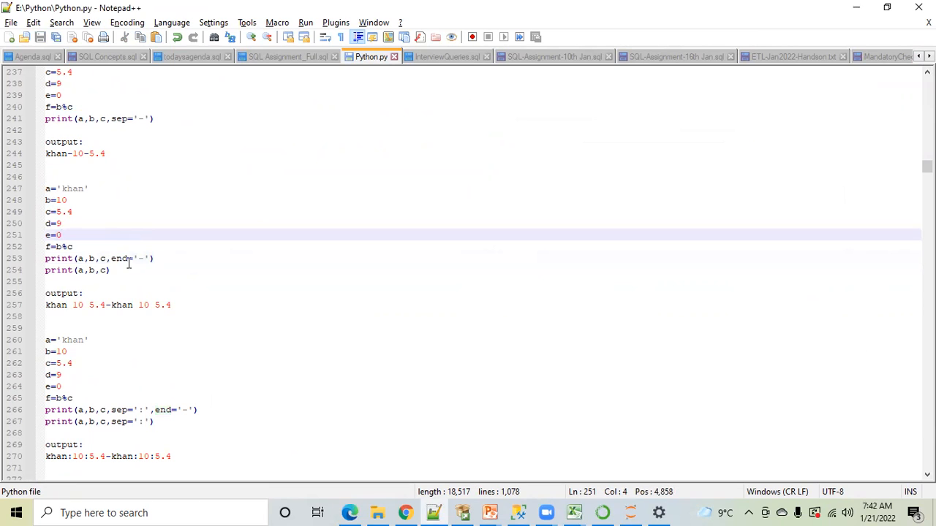
left_click(122, 259)
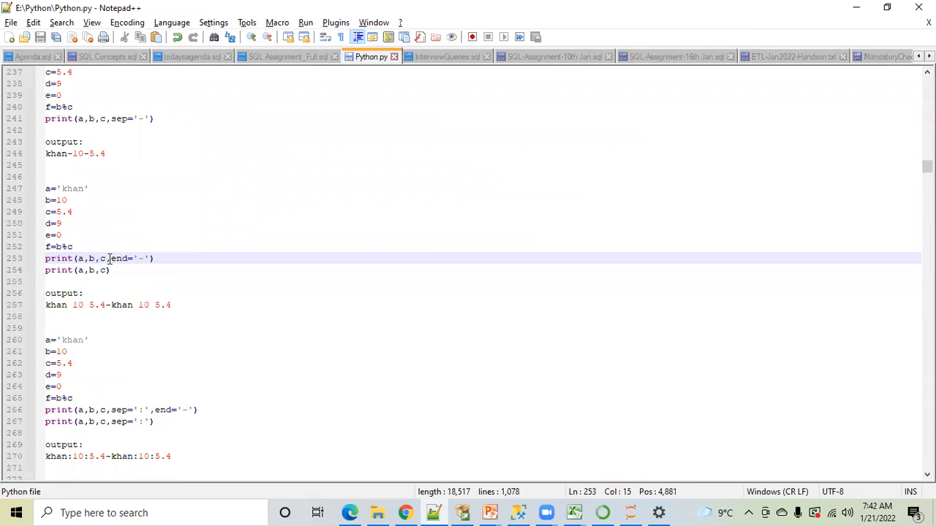
left_click(117, 258)
double_click(119, 258)
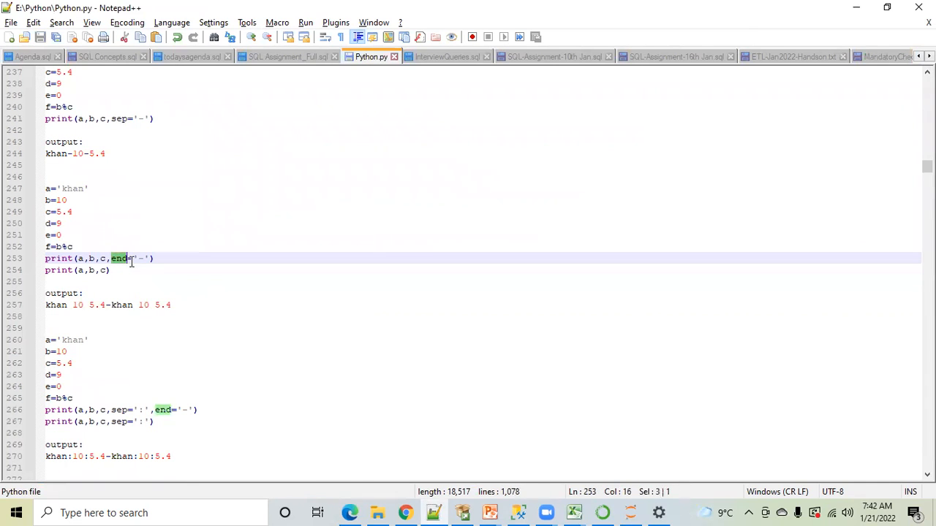
left_click(142, 262)
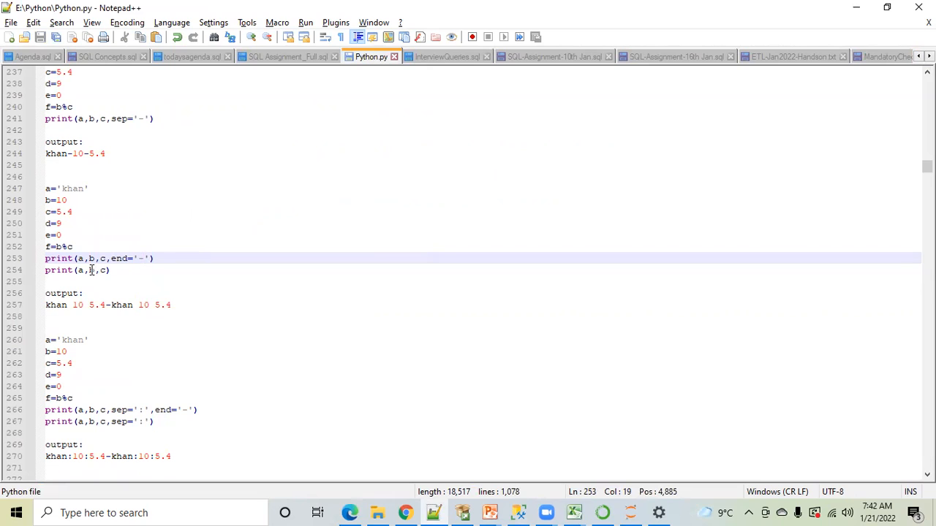
left_click(66, 258)
left_click(102, 270)
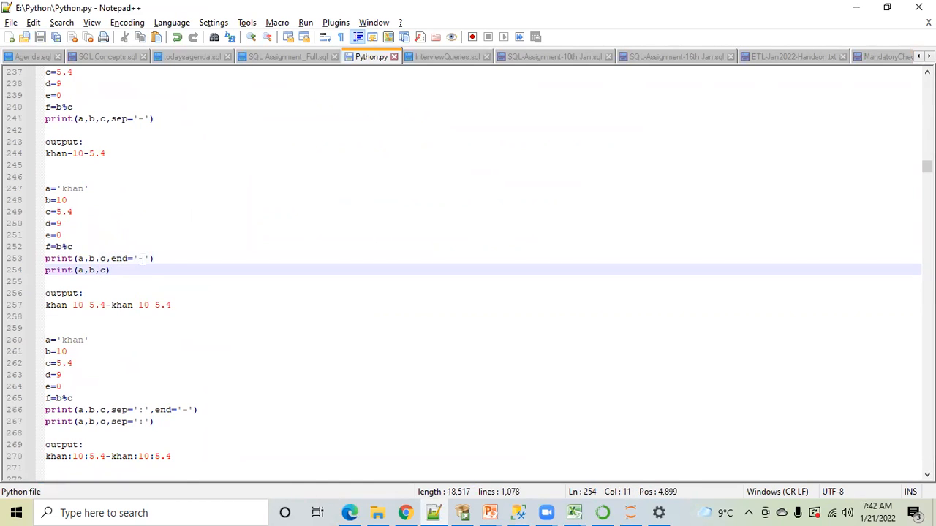
left_click_drag(145, 258, 140, 258)
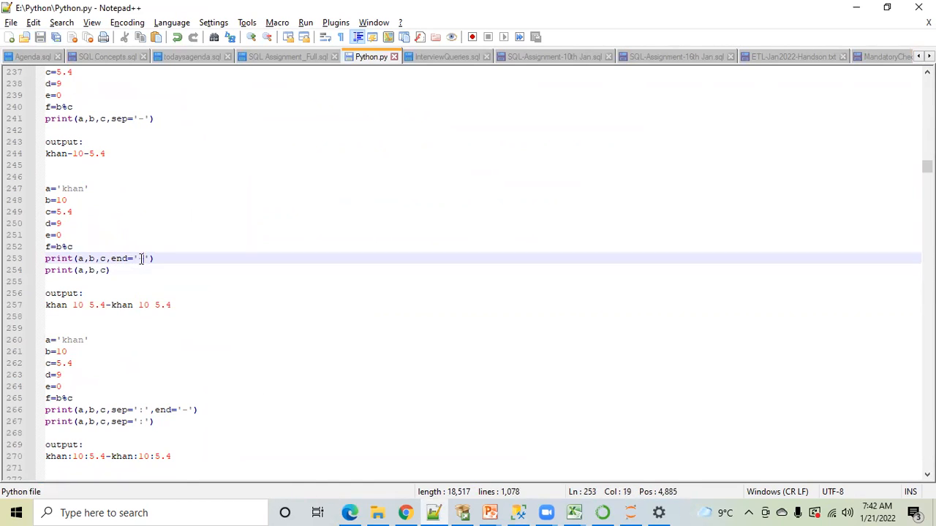
Compare the two printed parts joined by a hyphen on output line 257 with the end='-' argument on line 253
left_click(109, 306)
left_click_drag(104, 305, 47, 305)
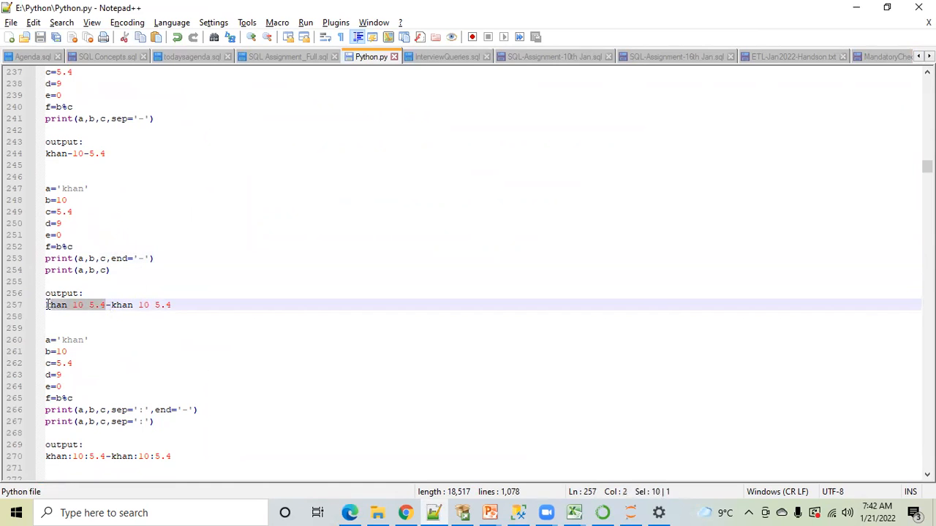
left_click(113, 305)
left_click_drag(113, 306, 169, 306)
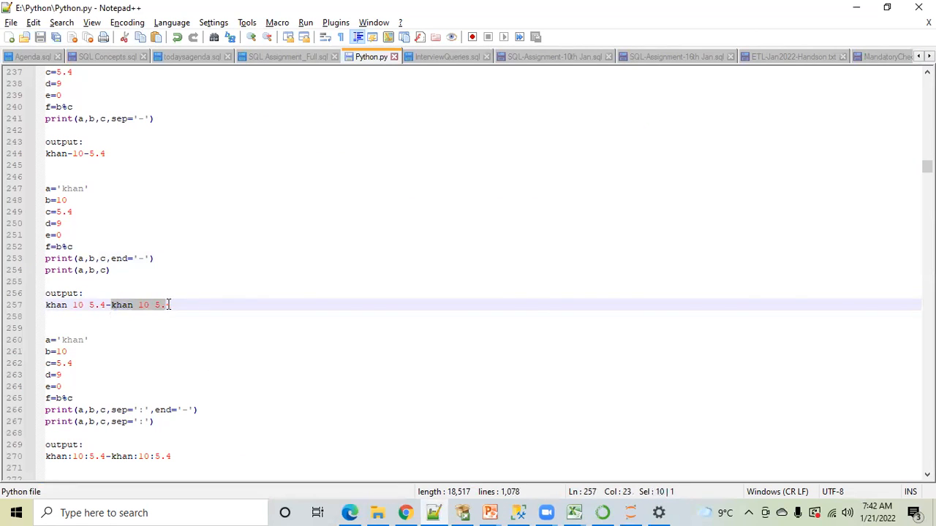
left_click_drag(149, 258, 106, 258)
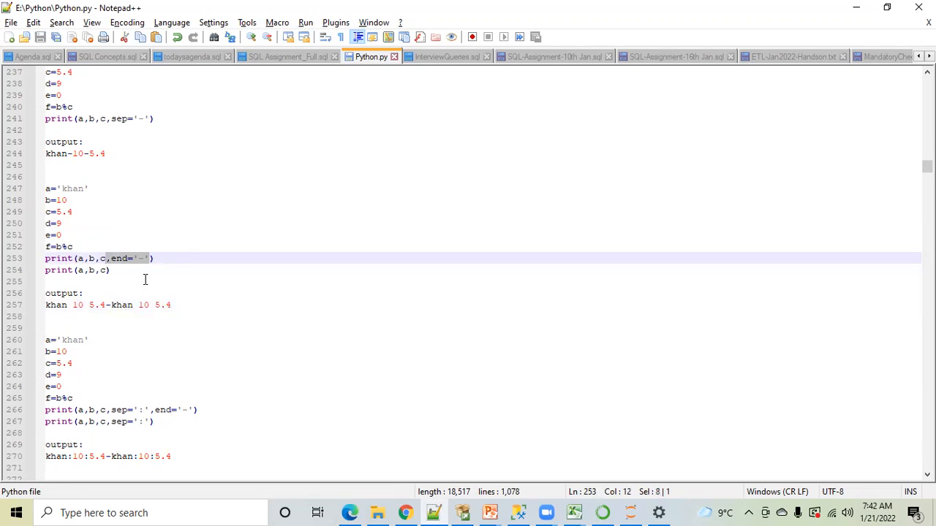
Remove the hyphen on output line 257 and move the second printed part onto its own line
left_click(111, 306)
left_click_drag(129, 306, 171, 305)
key("ctrl+c")
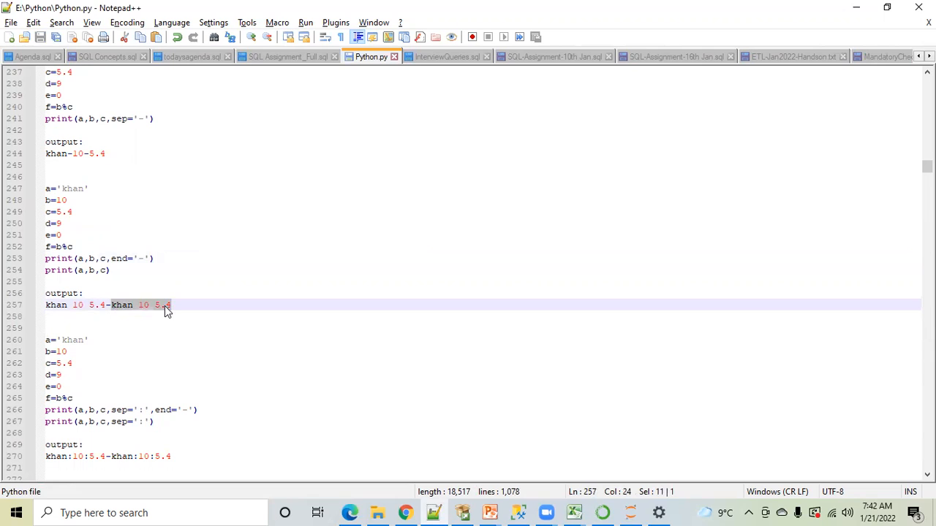
key("Delete")
key("BackSpace")
key("Return")
key("ctrl+v")
Undo the line split, rejoin the second printed part to line 257 with a hyphen, and save Python.py
key("ctrl+z")
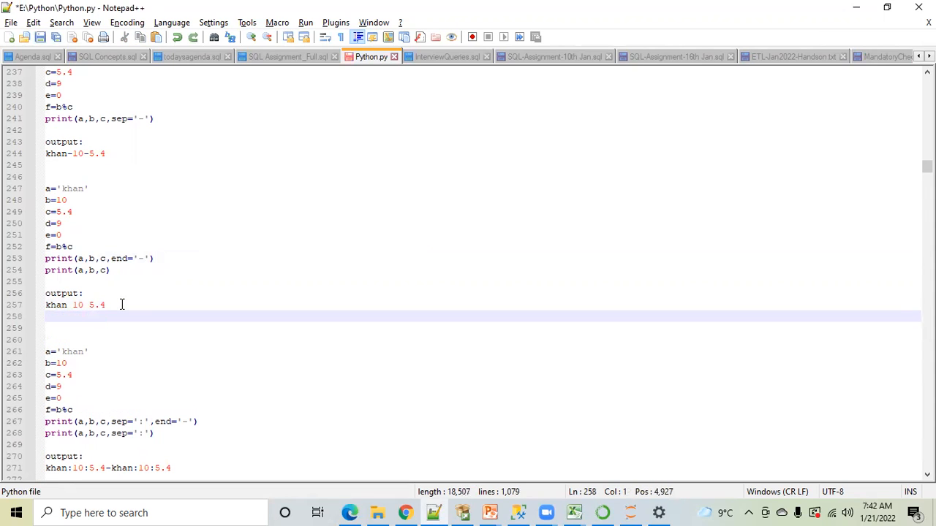
key("ctrl+z")
type("-")
key("ctrl+v")
key("ctrl+s")
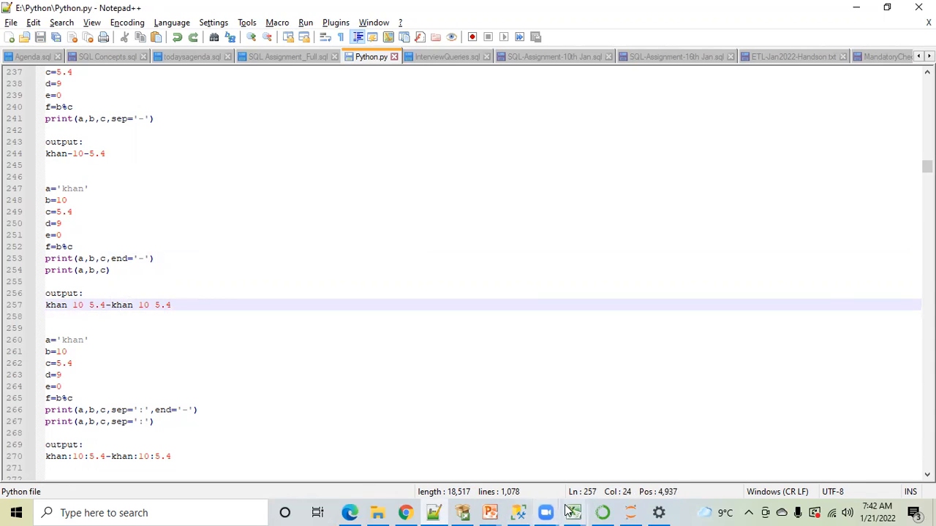
Review the Shoppers_Delhi rows in Excel and the BULK INSERT and select statements in SQL Server Management Studio
mouse_move(572, 512)
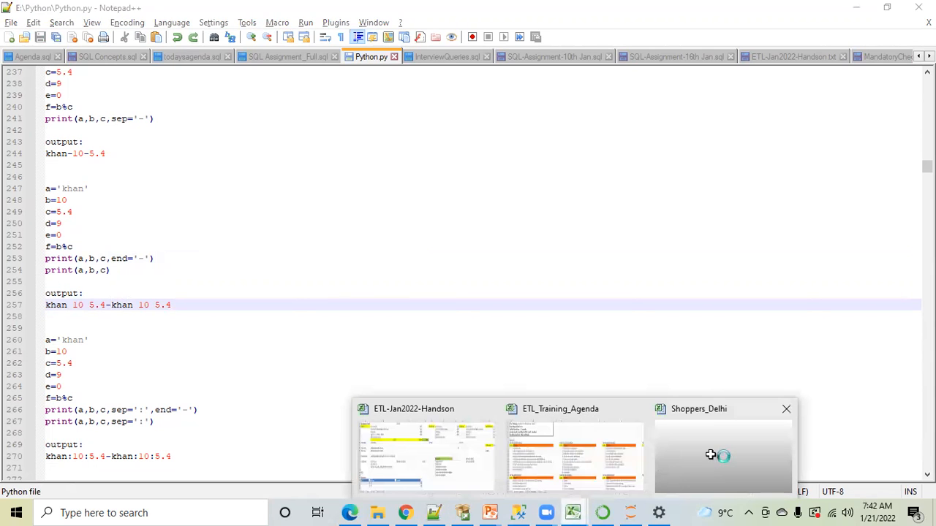
left_click(710, 455)
left_click(221, 213)
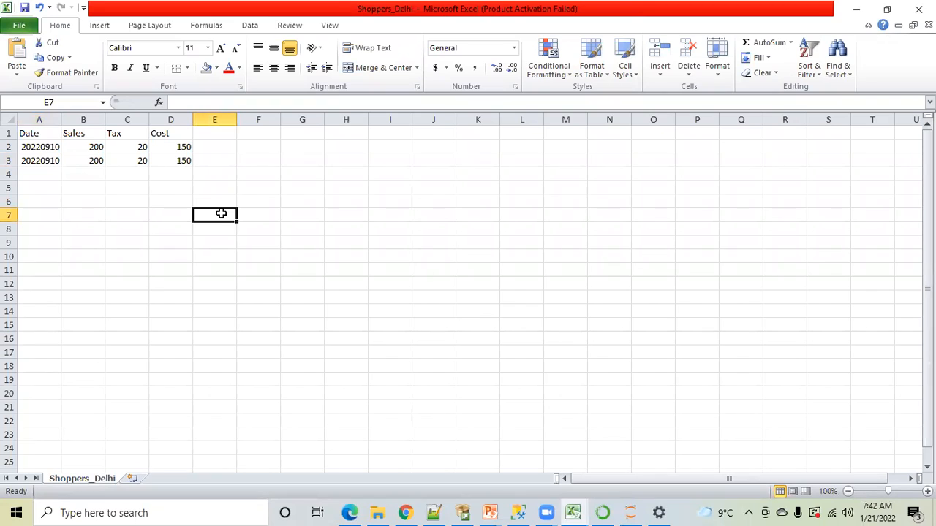
left_click(122, 217)
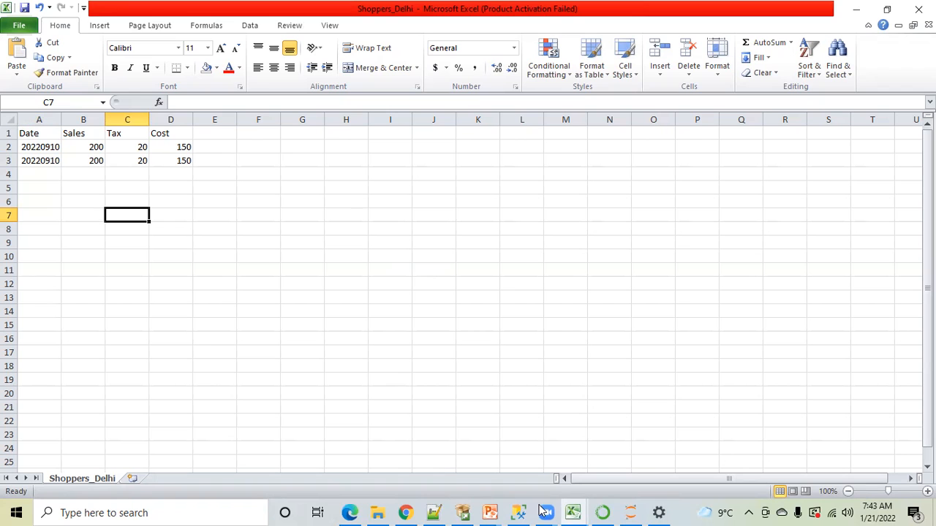
left_click(508, 504)
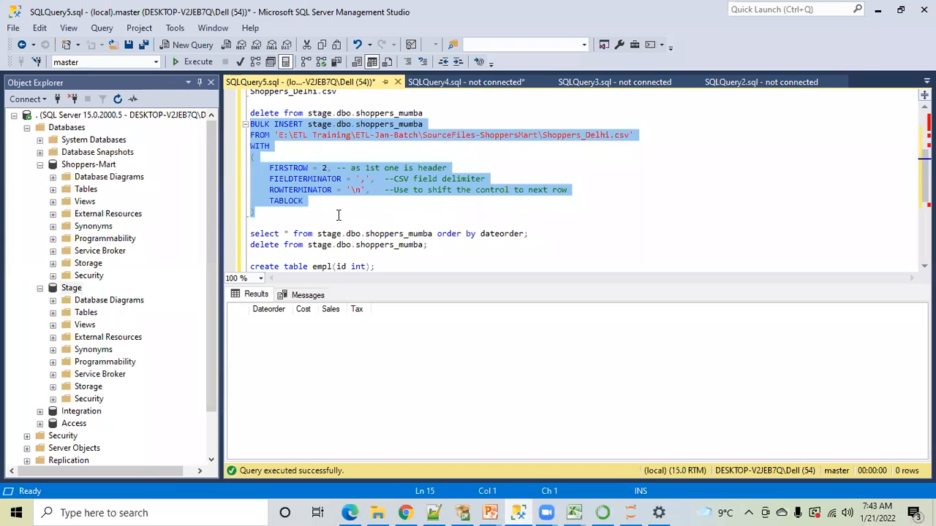
left_click(338, 214)
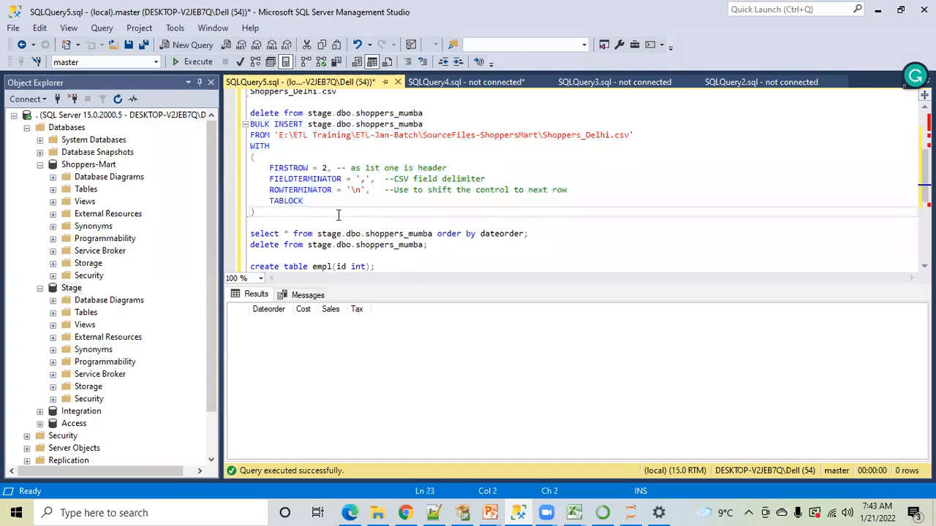
left_click(389, 232)
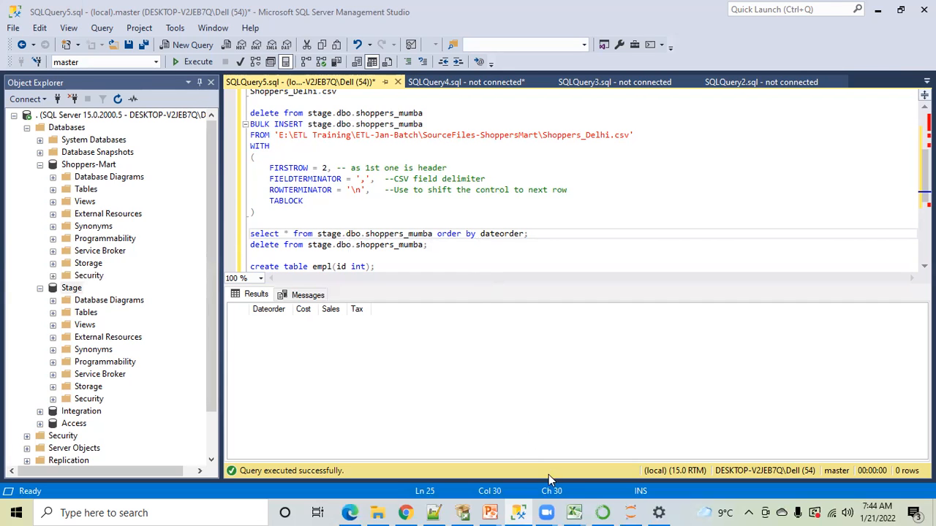
Switch to the Shoppers_Delhi workbook in Excel and clear the duplicate record in row 3
mouse_move(572, 511)
left_click(694, 449)
left_click_drag(45, 159, 187, 168)
key("Delete")
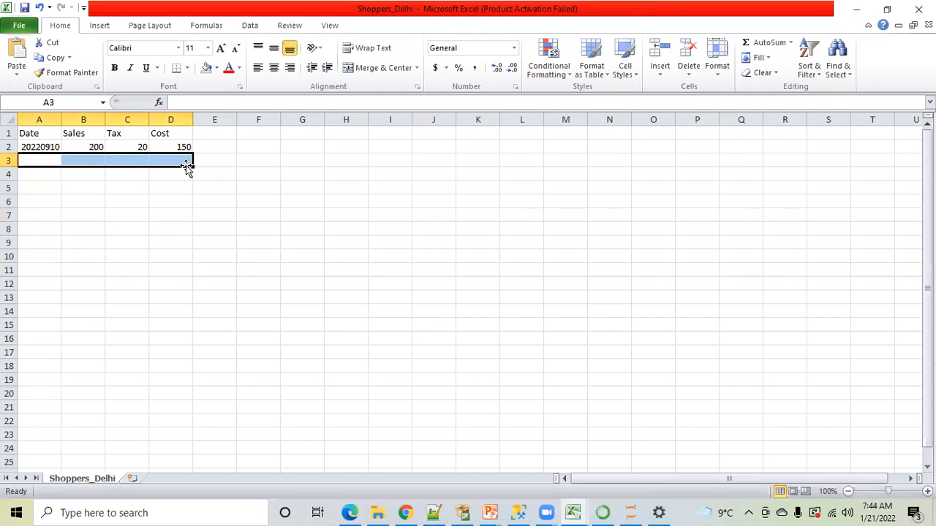
left_click(123, 227)
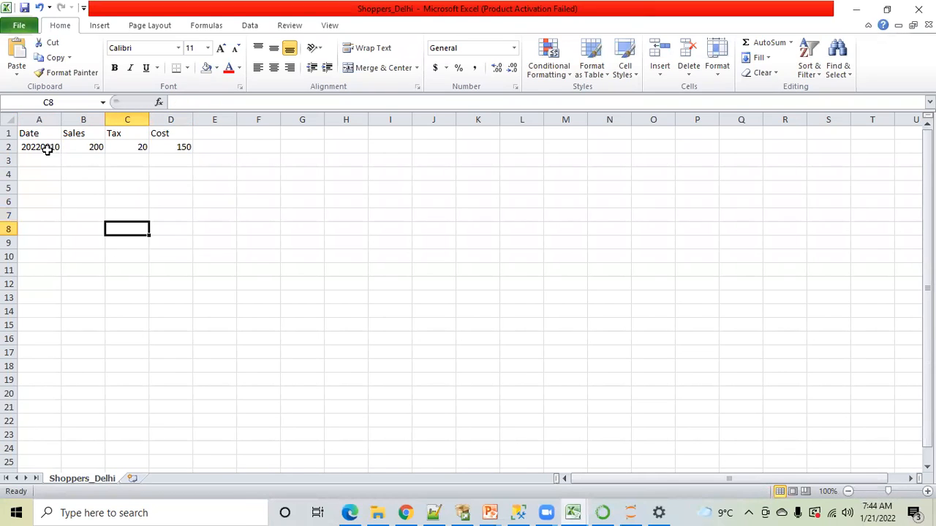
left_click(46, 149)
left_click(230, 175)
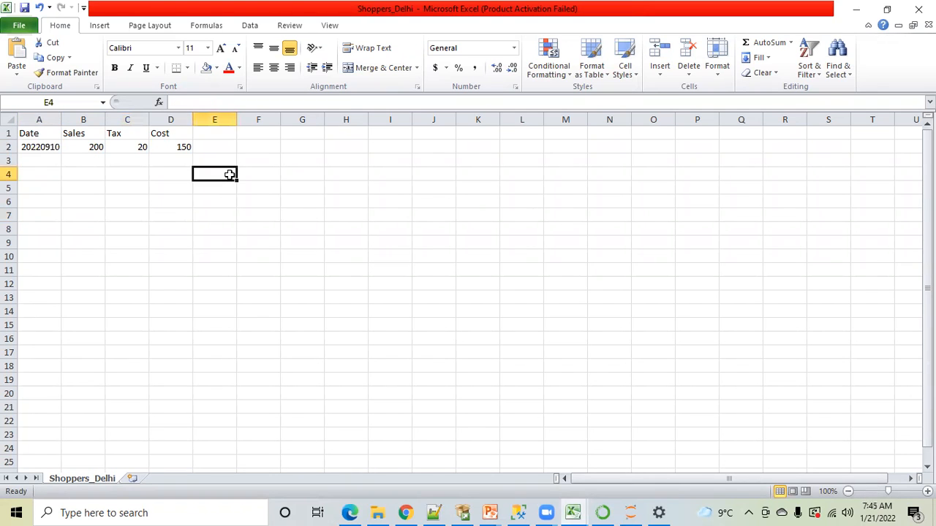
Save Shoppers_Delhi.csv, keeping the CSV format, and close the file
key("ctrl+s")
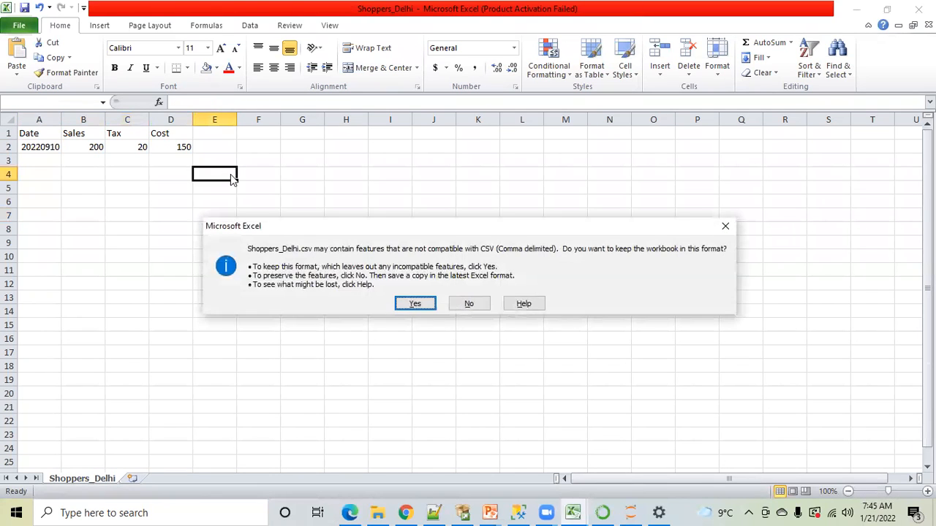
left_click(413, 304)
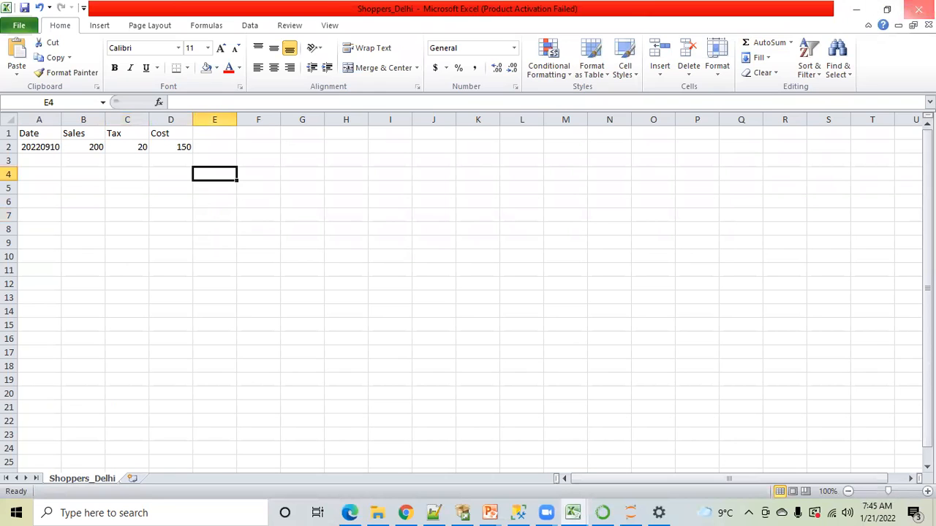
left_click(918, 9)
left_click(427, 274)
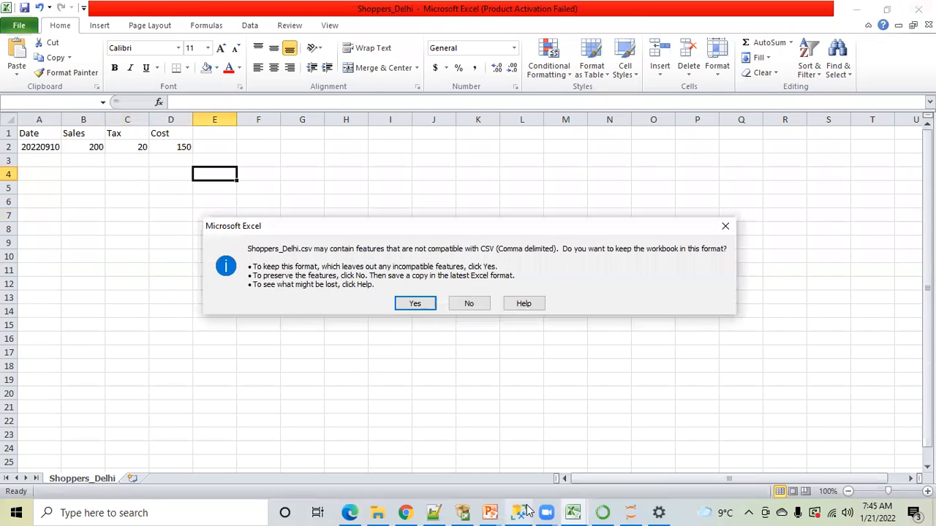
left_click(422, 307)
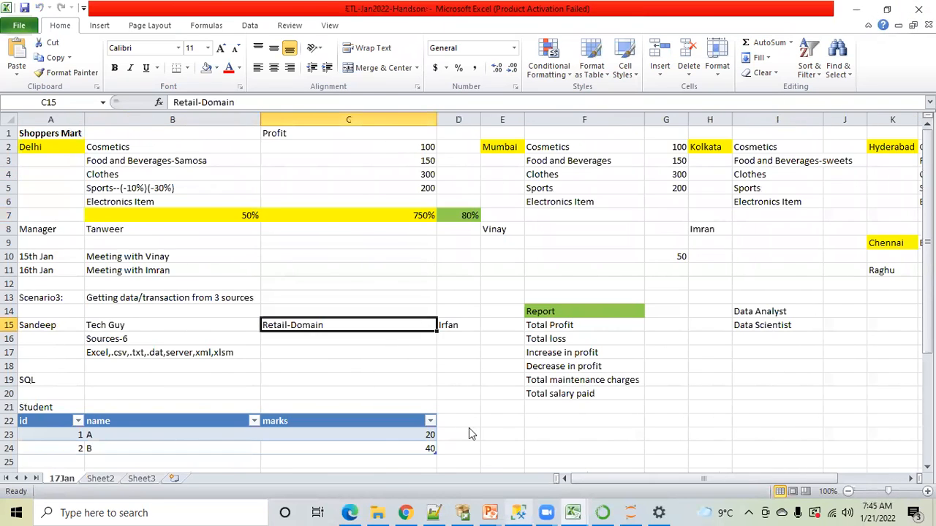
Switch to SQL Server Management Studio and run only the BULK INSERT statement that loads Shoppers_Delhi.csv into stage.dbo.shoppers_mumba
key("alt+Tab")
left_click_drag(255, 212, 250, 124)
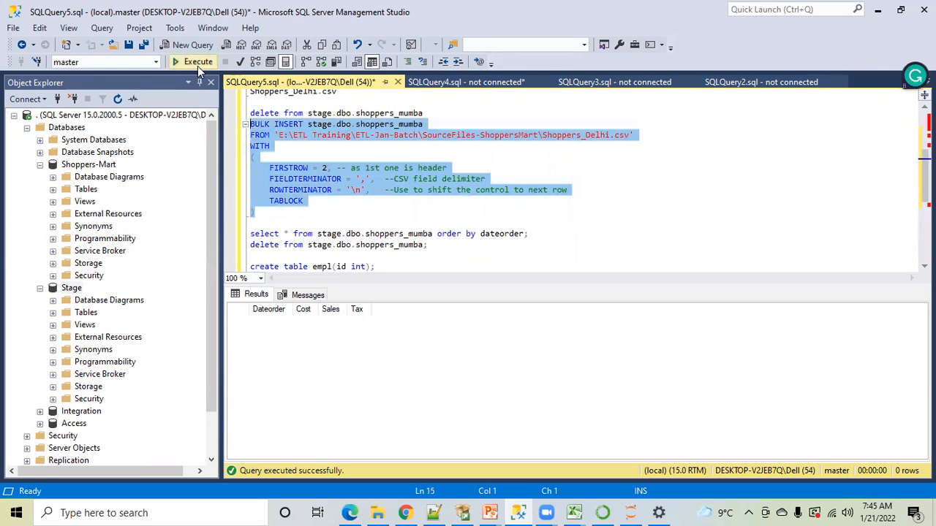
left_click(195, 62)
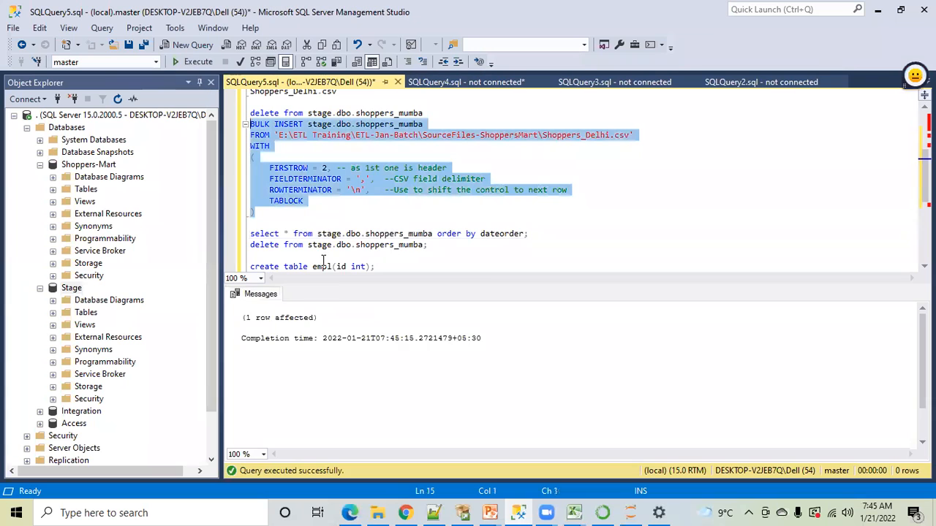
left_click(353, 222)
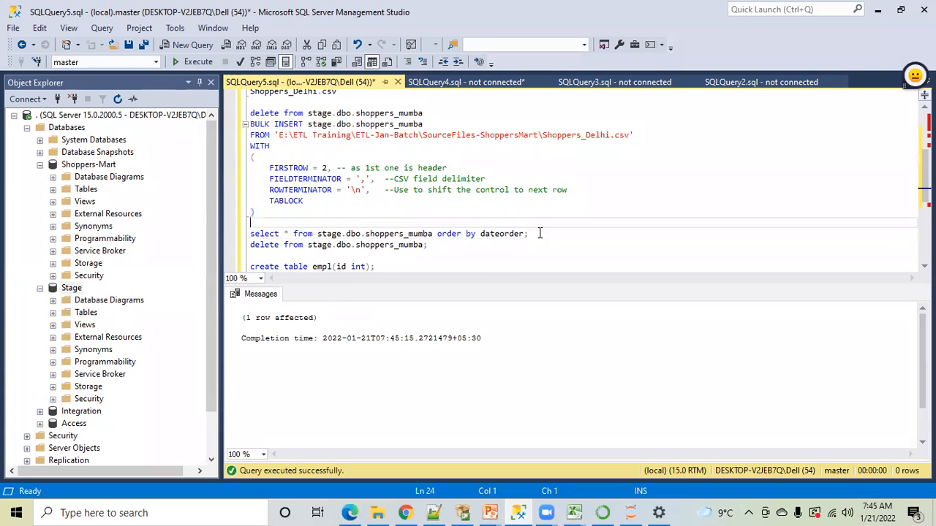
Query all rows of stage.dbo.shoppers_mumba ordered by dateorder to check the load
left_click_drag(539, 233, 251, 234)
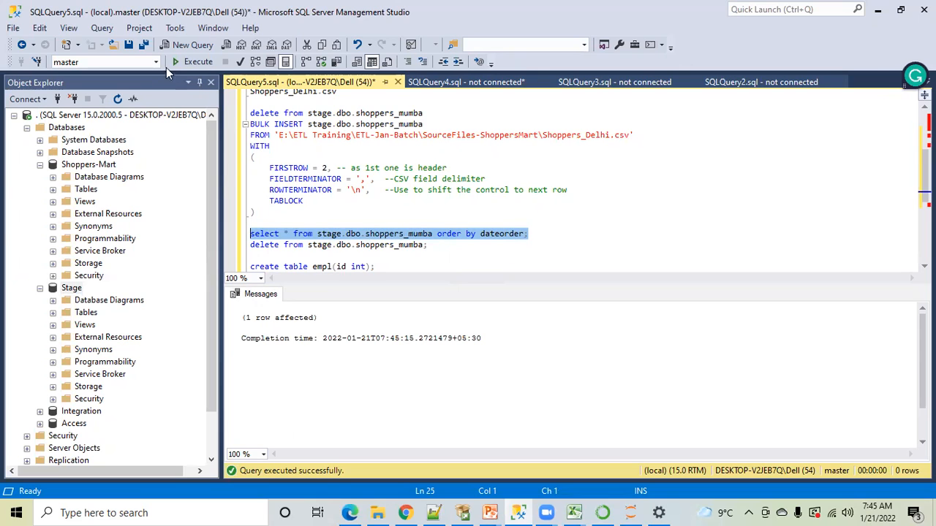
left_click(185, 65)
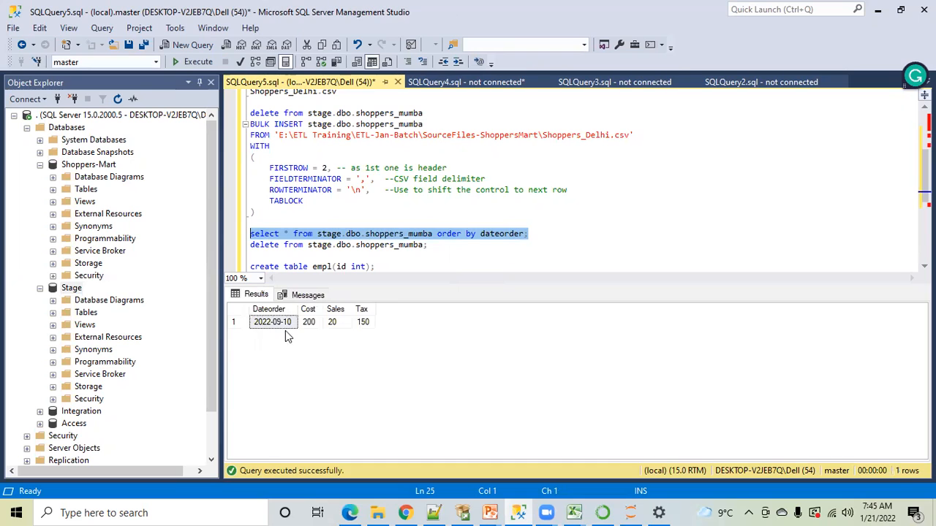
left_click(465, 244)
Remove the order by dateorder clause from the shoppers_mumba select statement, ending it with a semicolon
left_click_drag(437, 234, 528, 233)
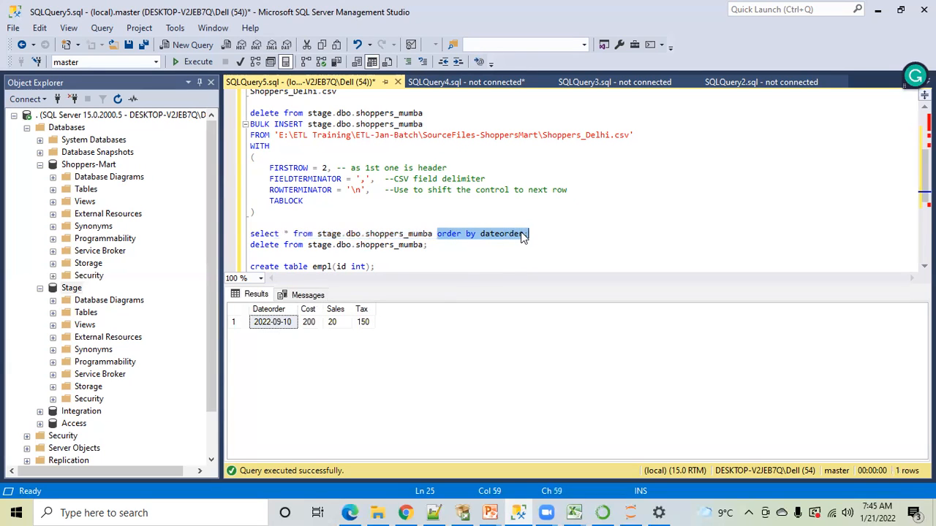
key("BackSpace")
key("BackSpace")
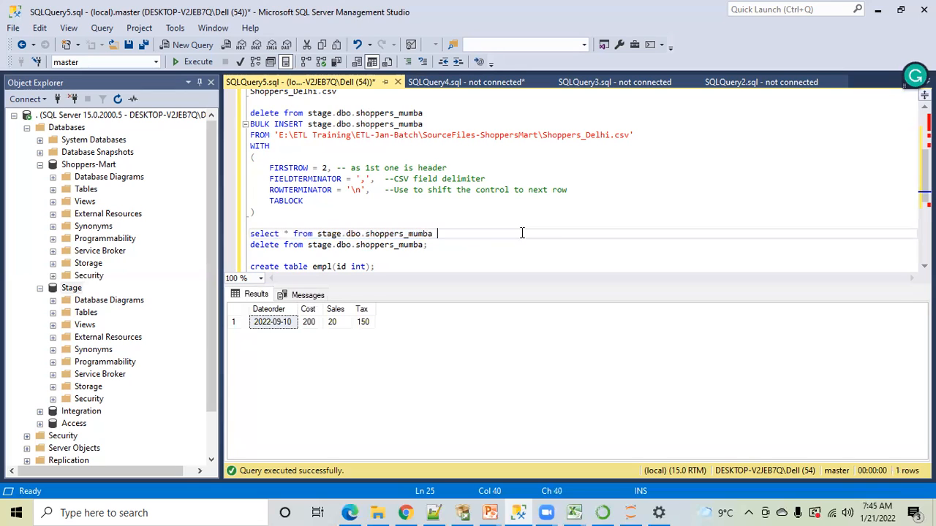
type(";")
Switch to File Explorer and open Shoppers_Delhi from the SourceFiles-ShoppersMart folder in Excel
left_click(378, 512)
double_click(279, 105)
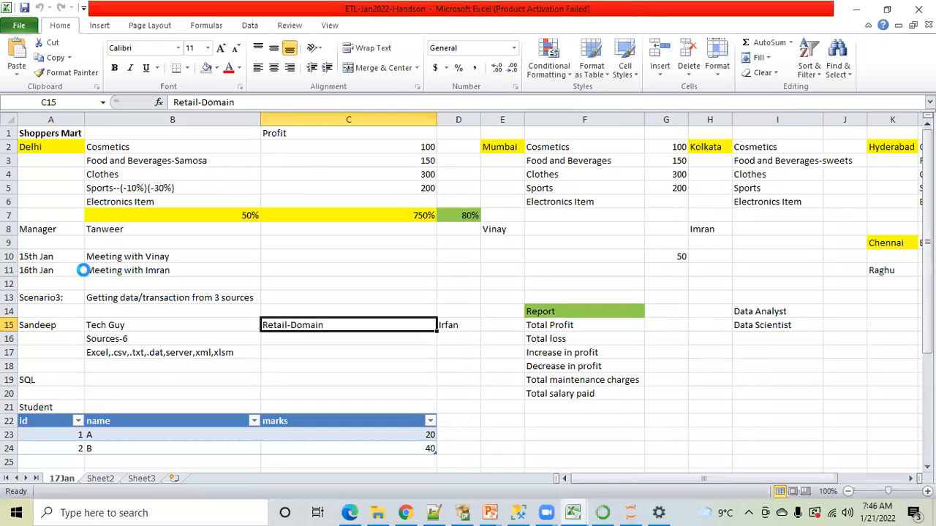
left_click(115, 205)
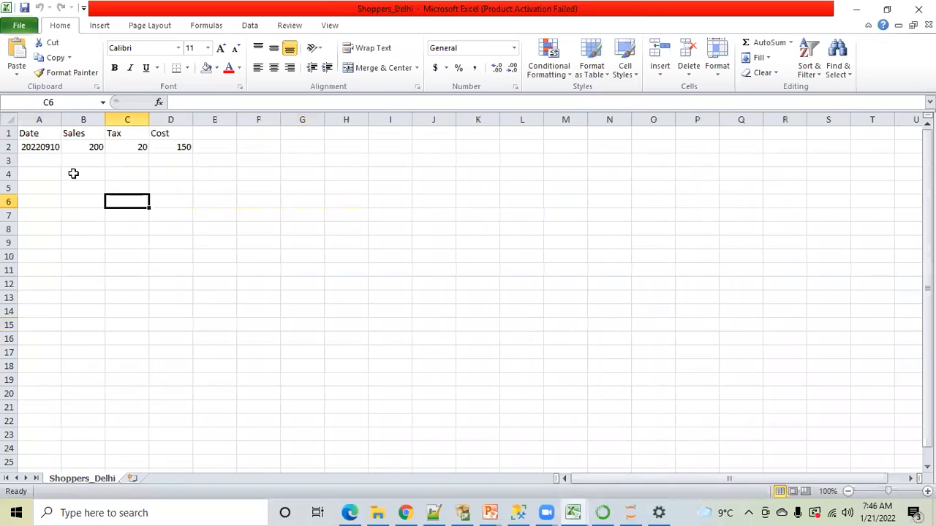
Copy the record in A2:D2 into row 3
left_click(40, 147)
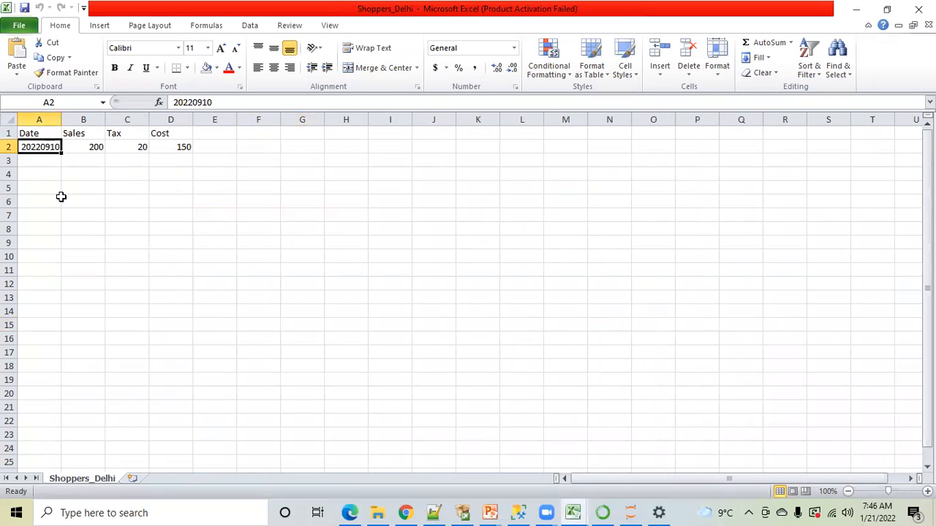
key("shift+Right")
key("shift+Right")
key("shift+Right")
key("ctrl+c")
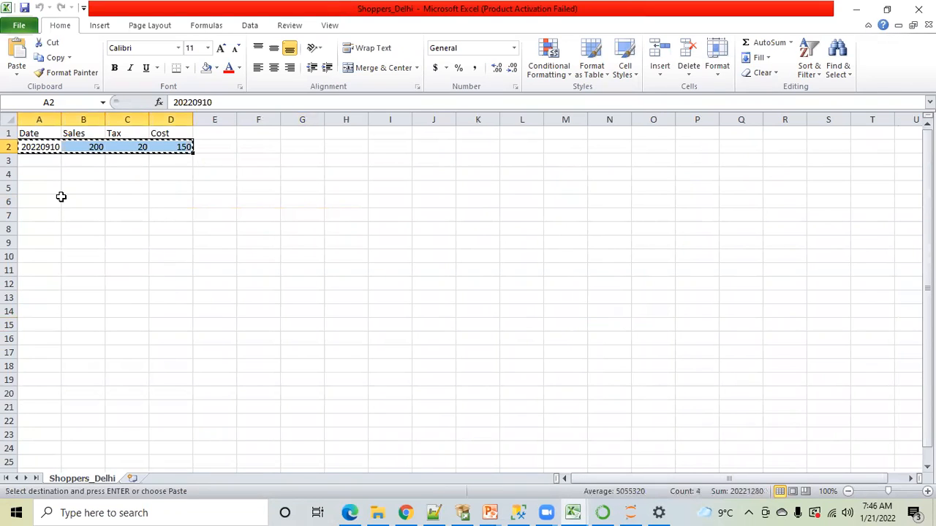
left_click(45, 161)
key("ctrl+v")
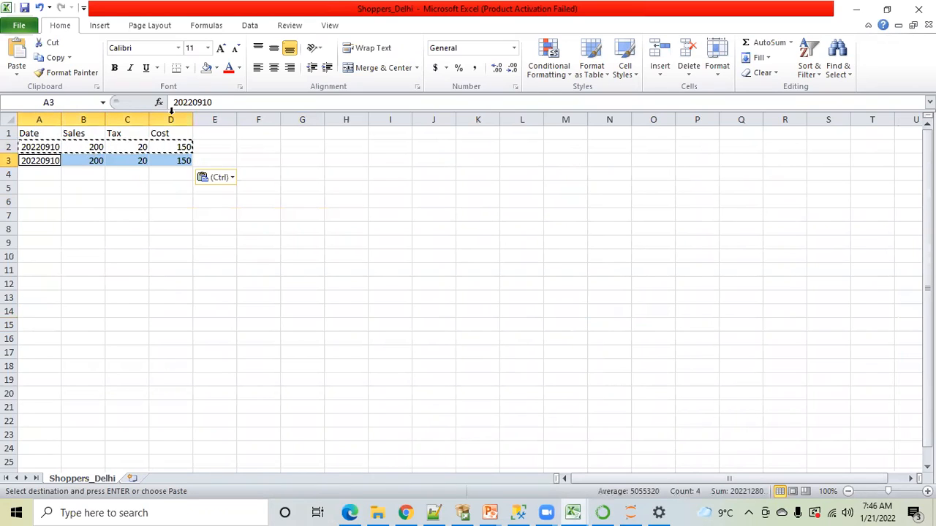
Change the row 3 record to Date 20220911, Sales 190 and Tax 30
left_click(217, 103)
key("BackSpace")
type("1")
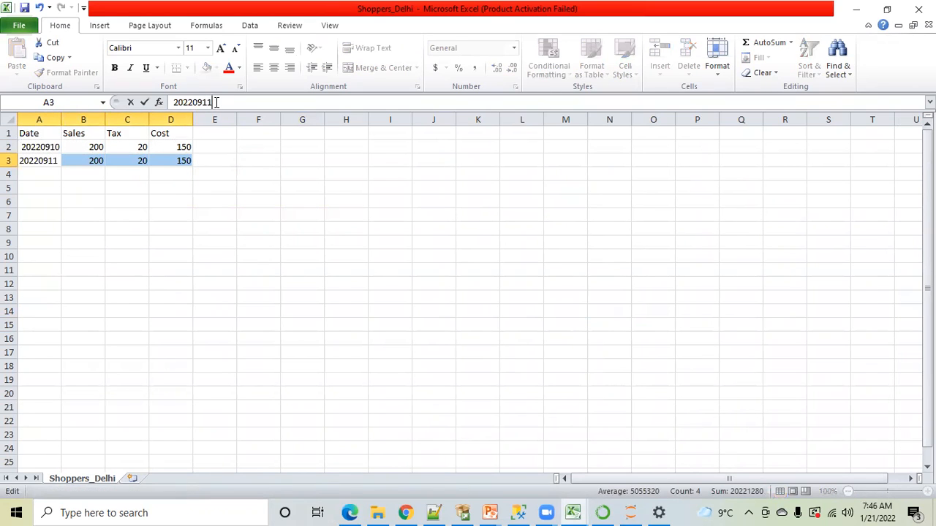
left_click(137, 205)
left_click(93, 160)
type("190")
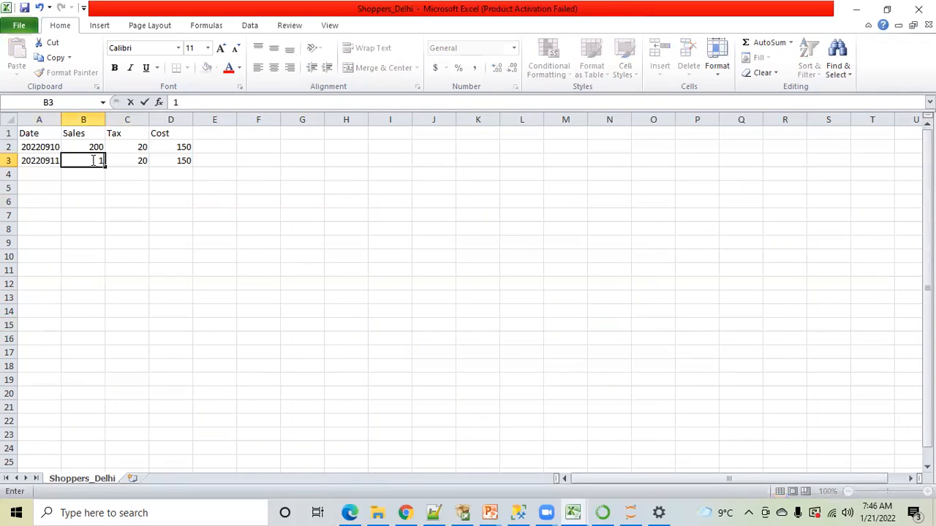
left_click(134, 227)
left_click(142, 161)
type("30")
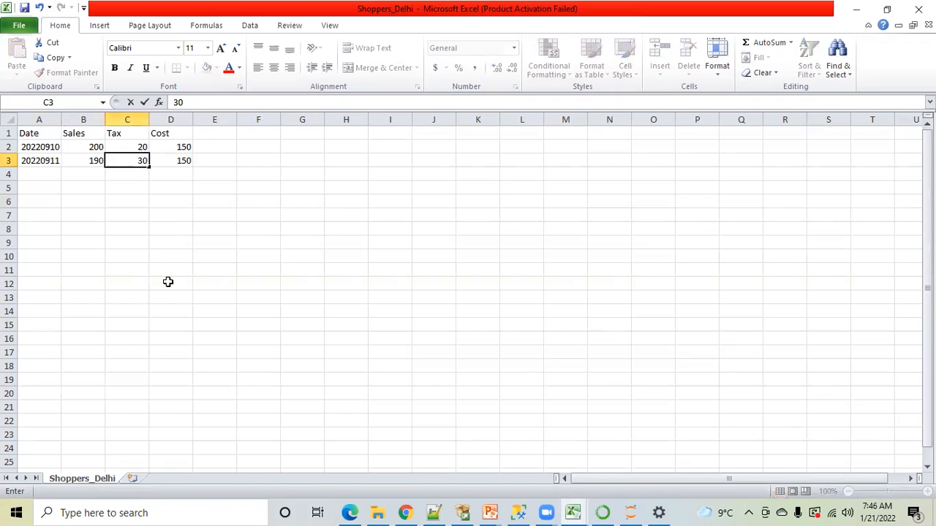
left_click(168, 282)
Save the edited Shoppers_Delhi.csv with its new record in CSV format and close it
key("ctrl+s")
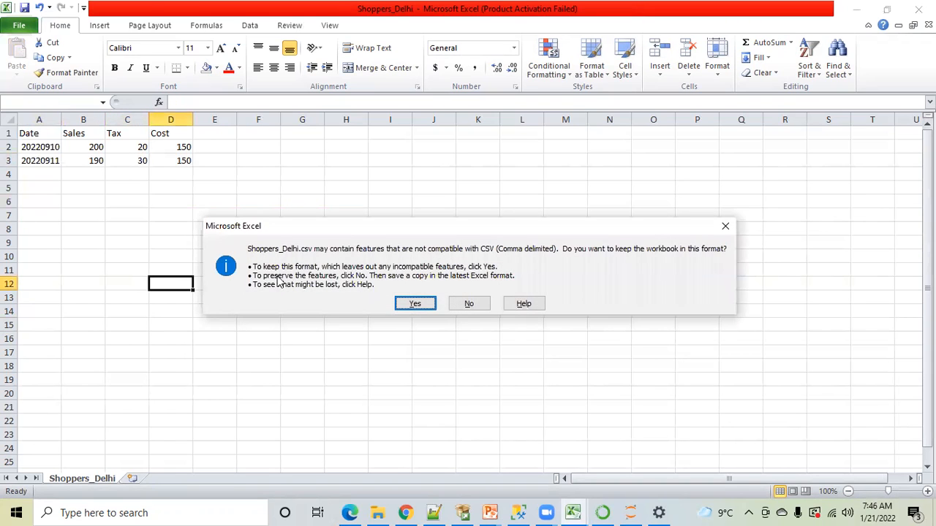
left_click(415, 304)
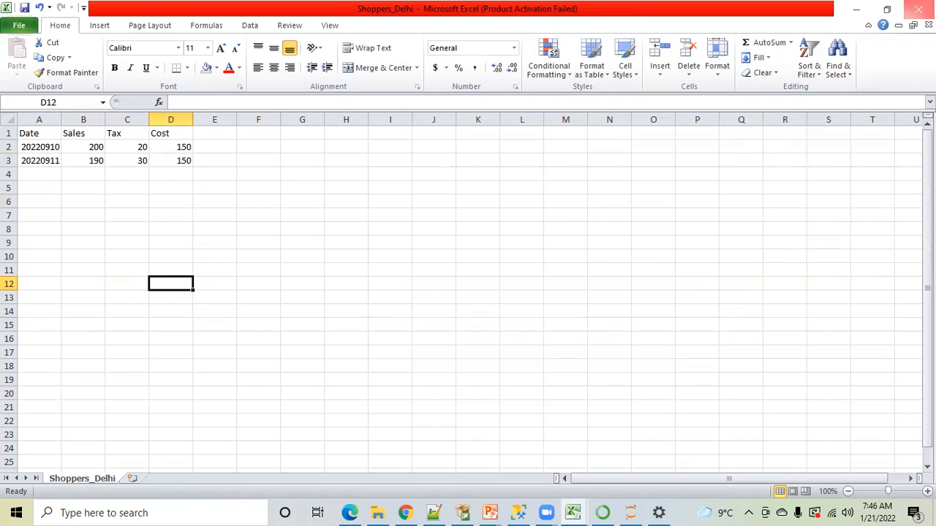
left_click(918, 8)
left_click(398, 274)
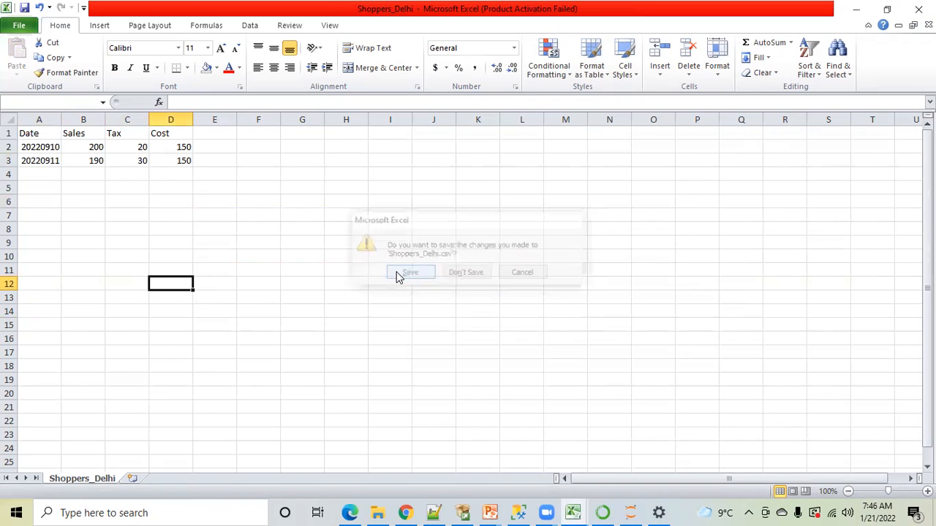
left_click(409, 305)
left_click(447, 381)
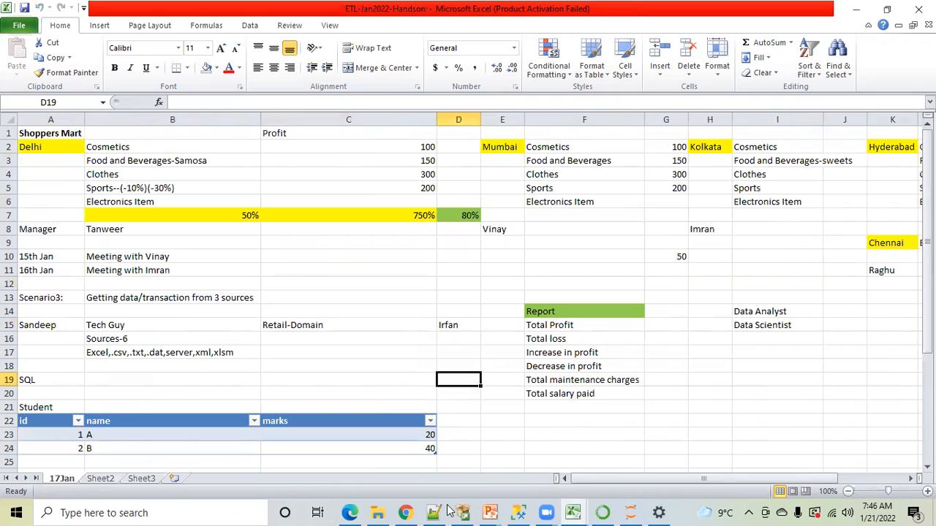
Locate the BULK INSERT statement in SQL Server Management Studio and examine the A2:D2 record of Shoppers_Delhi, opened from File Explorer in Excel
left_click(518, 512)
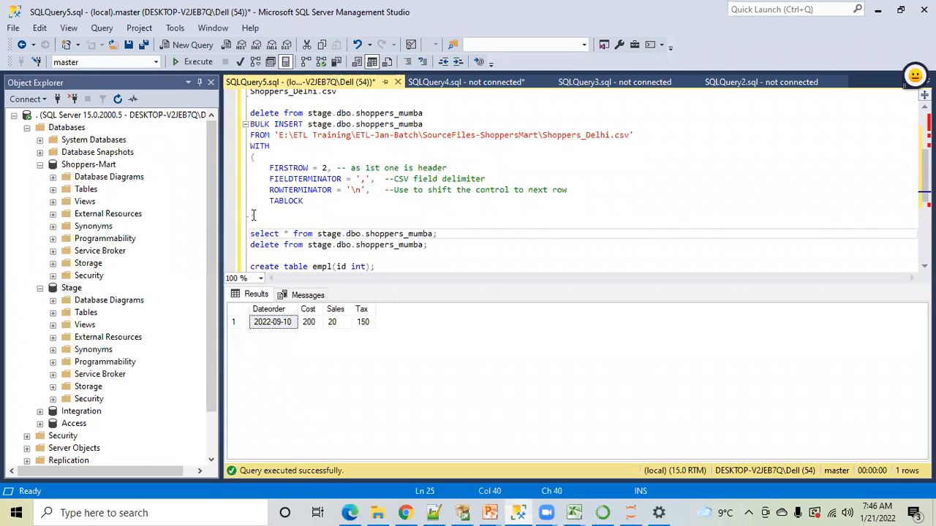
left_click_drag(253, 215, 243, 128)
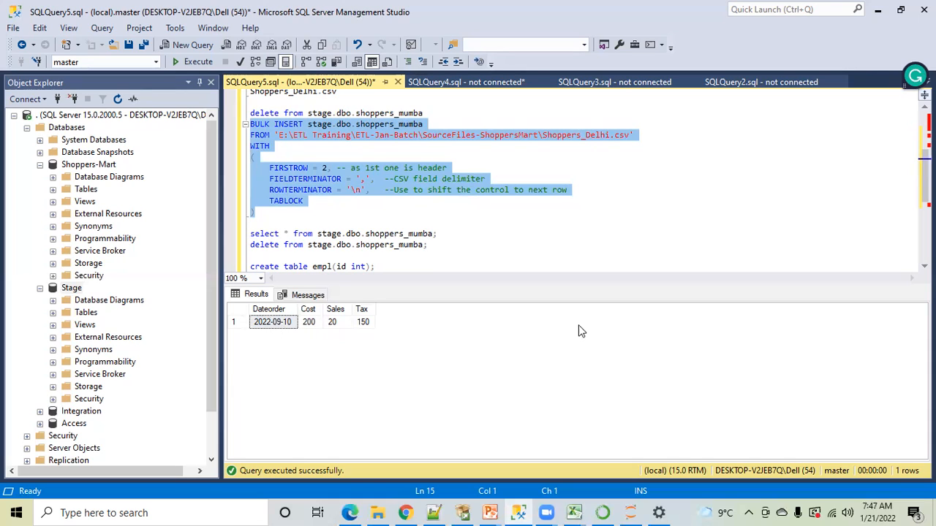
left_click(573, 511)
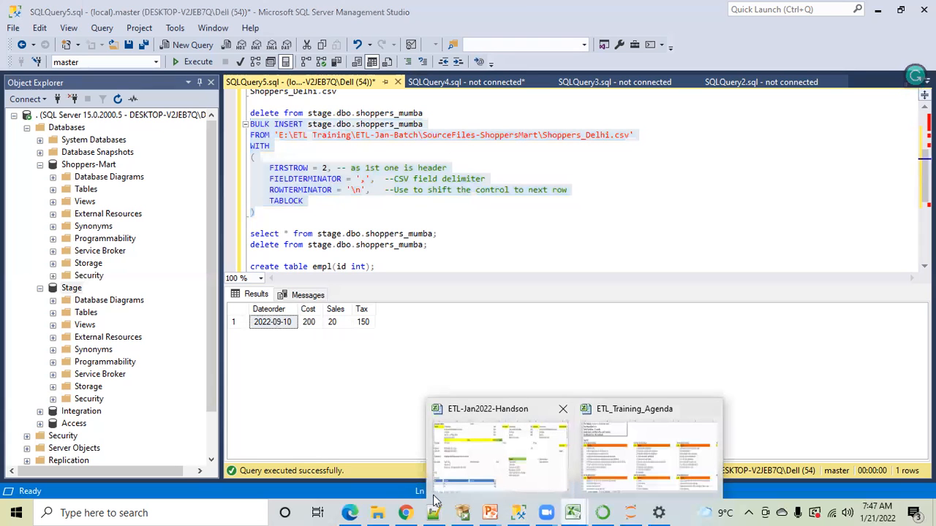
left_click(377, 512)
double_click(271, 104)
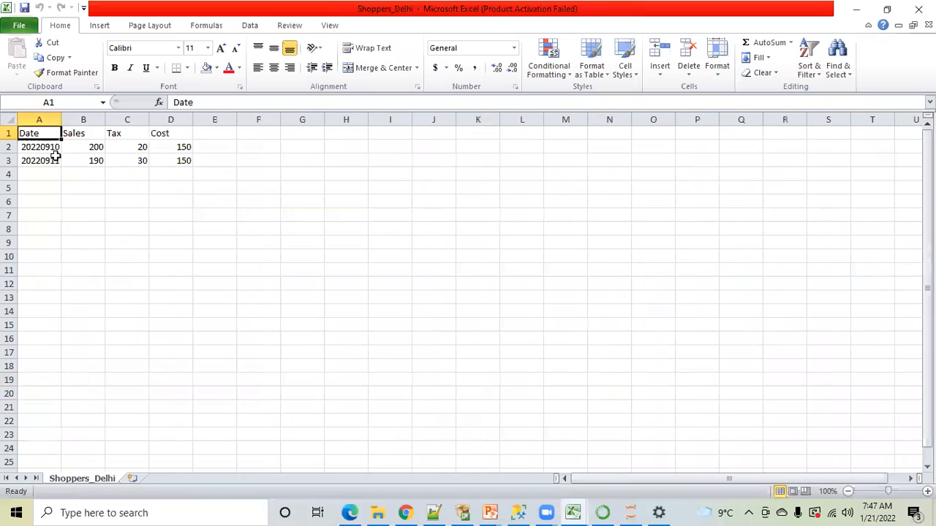
left_click_drag(51, 146, 168, 147)
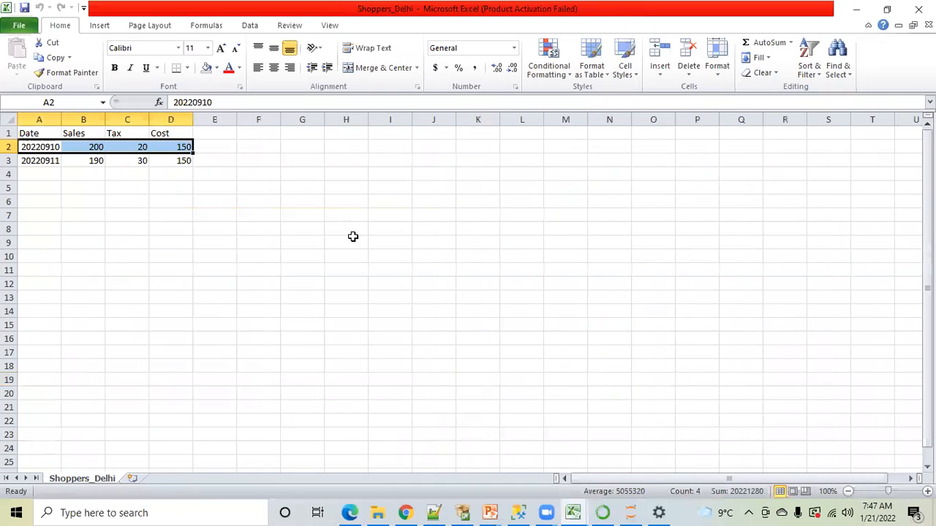
Compare the query results in SQL Server Management Studio with the Shoppers_Delhi records in Excel
left_click(519, 512)
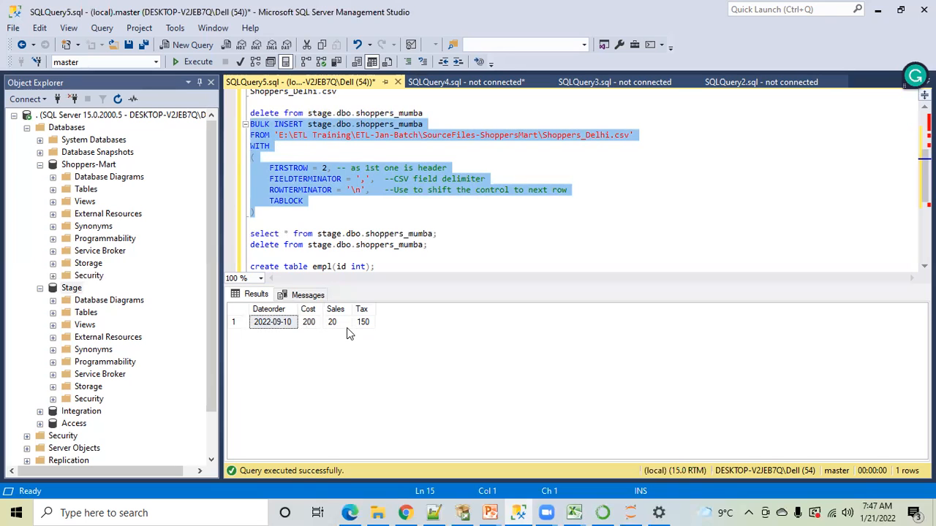
left_click(573, 512)
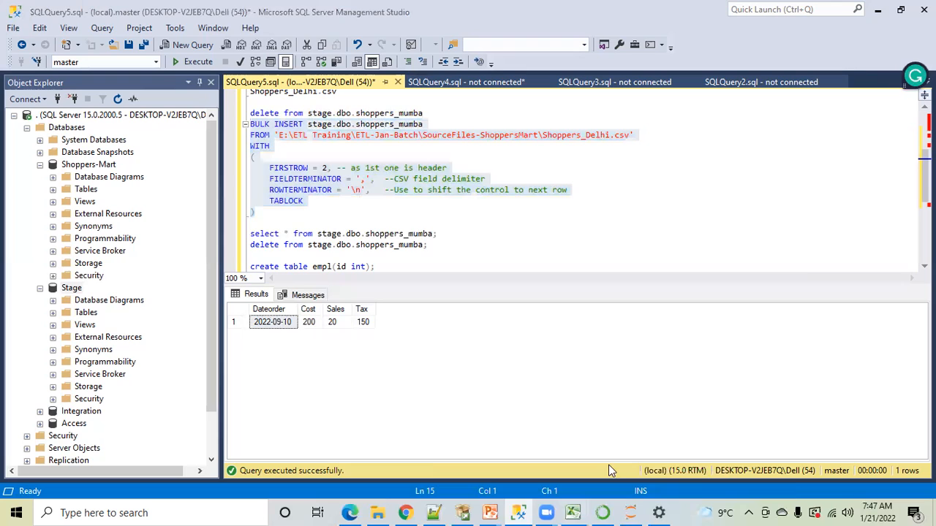
left_click(680, 451)
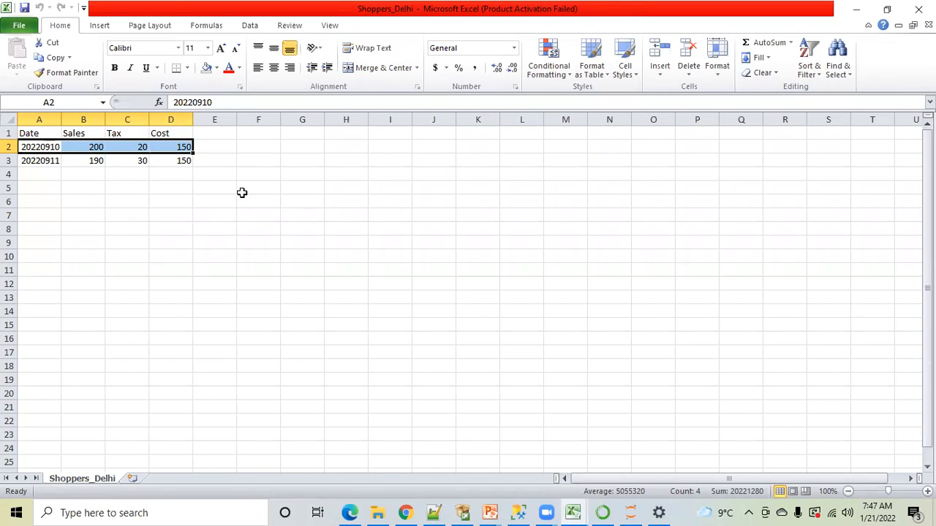
left_click(520, 512)
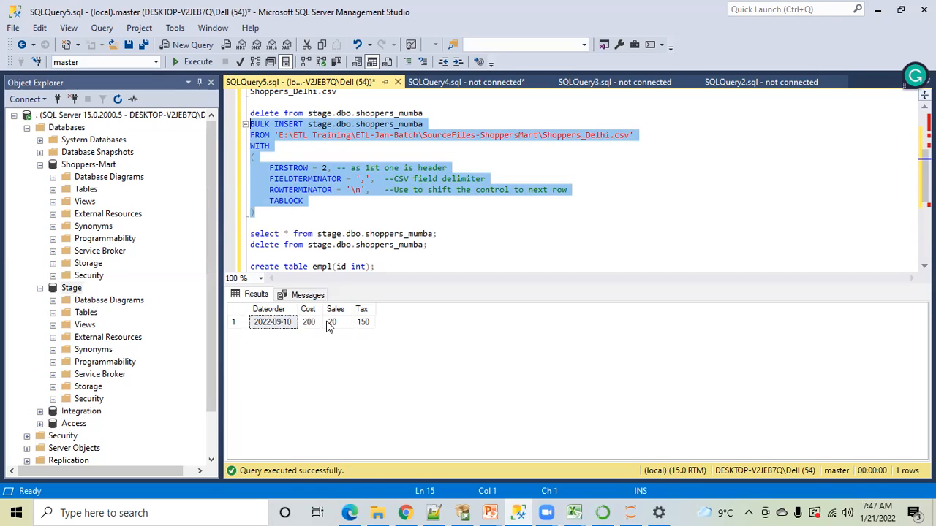
Execute only the delete statement above BULK INSERT to empty stage.dbo.shoppers_mumba
left_click(329, 224)
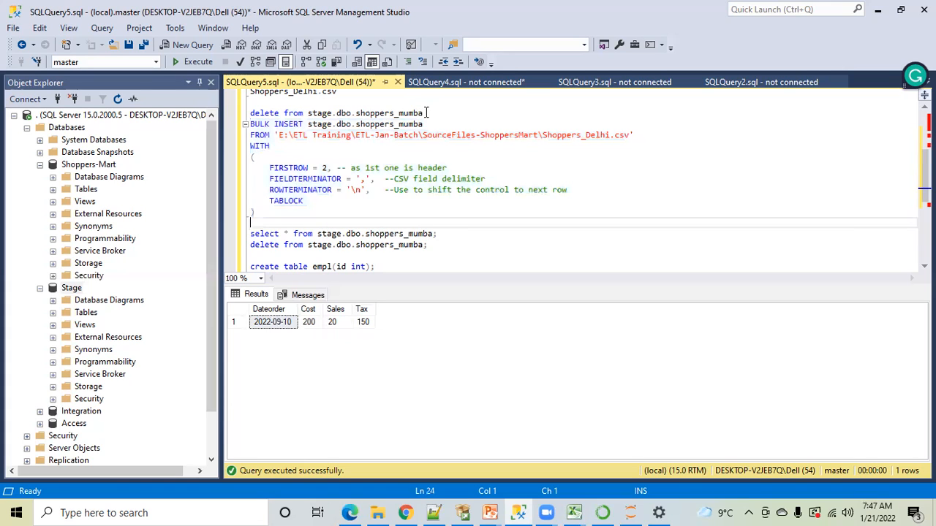
triple_click(288, 113)
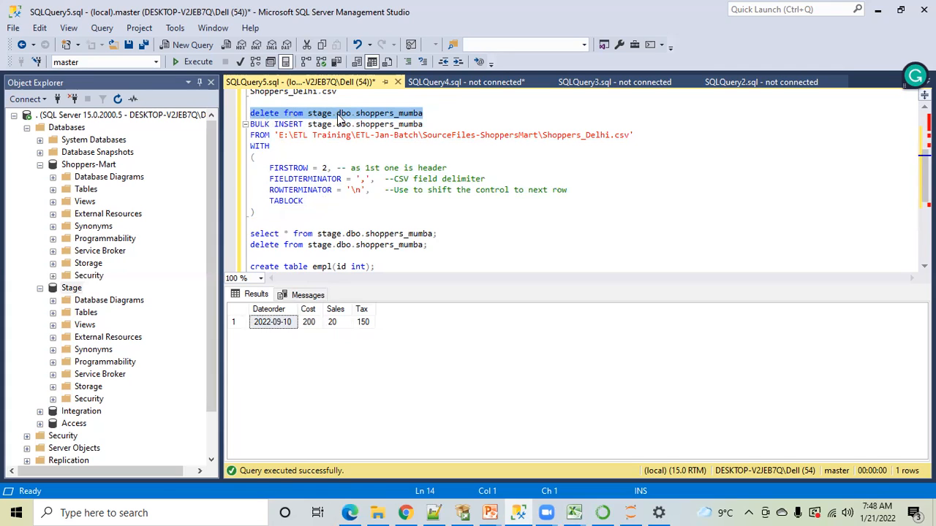
left_click(189, 62)
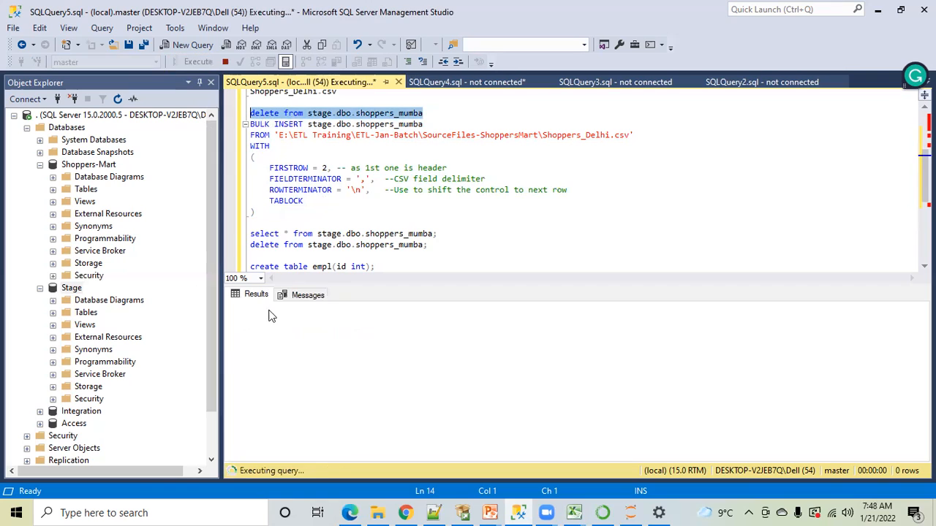
Run the select query on stage.dbo.shoppers_mumba to check the table's contents after the delete
left_click(367, 209)
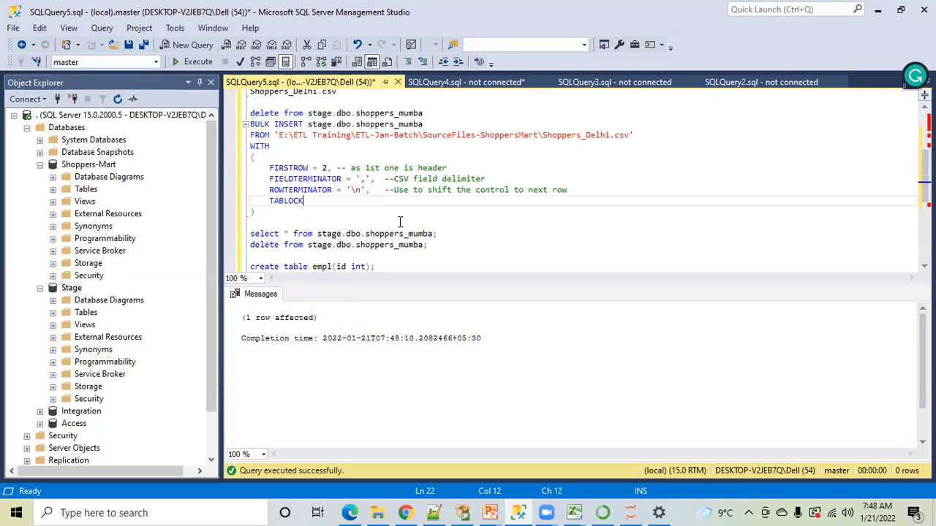
left_click_drag(437, 234, 240, 233)
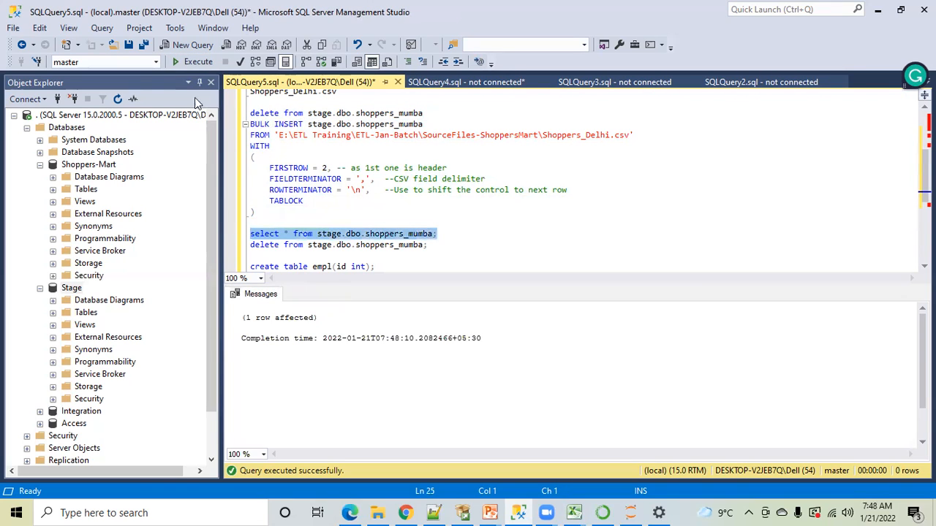
left_click(184, 61)
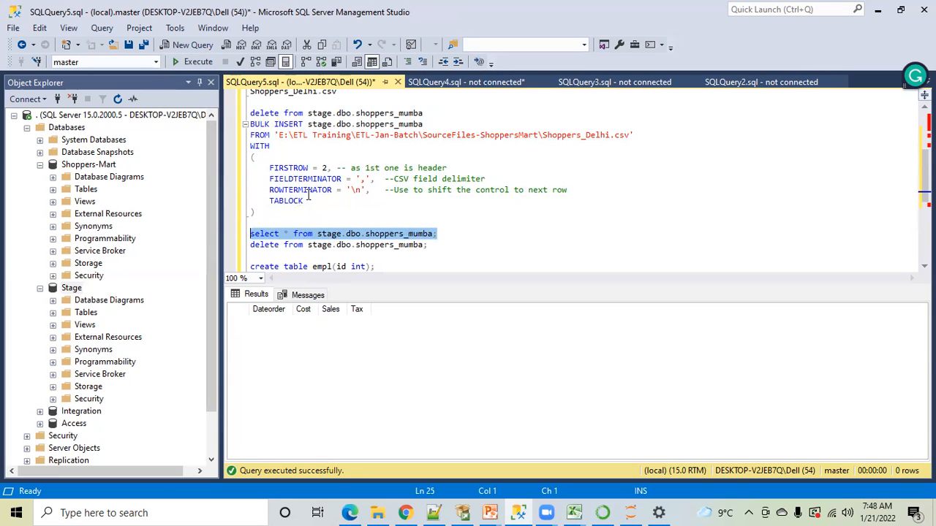
Try to bulk insert Shoppers_Delhi.csv into stage.dbo.shoppers_mumba while the file is open in Excel
left_click(257, 211)
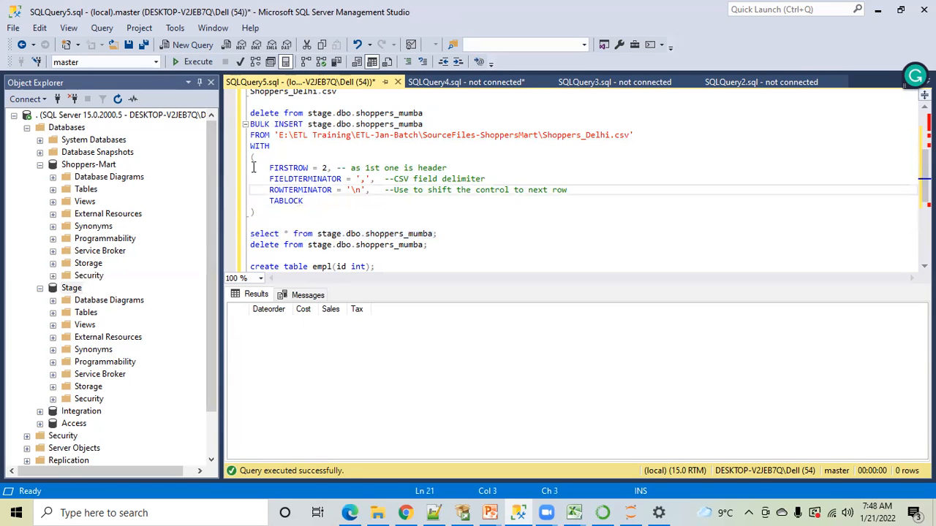
left_click(250, 145, "shift")
key("shift+Up")
key("shift+Up")
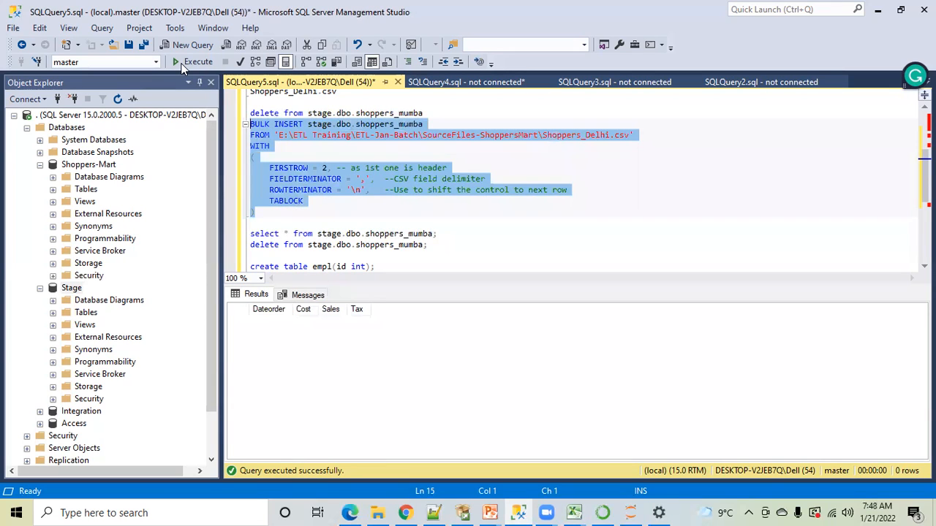
key("F5")
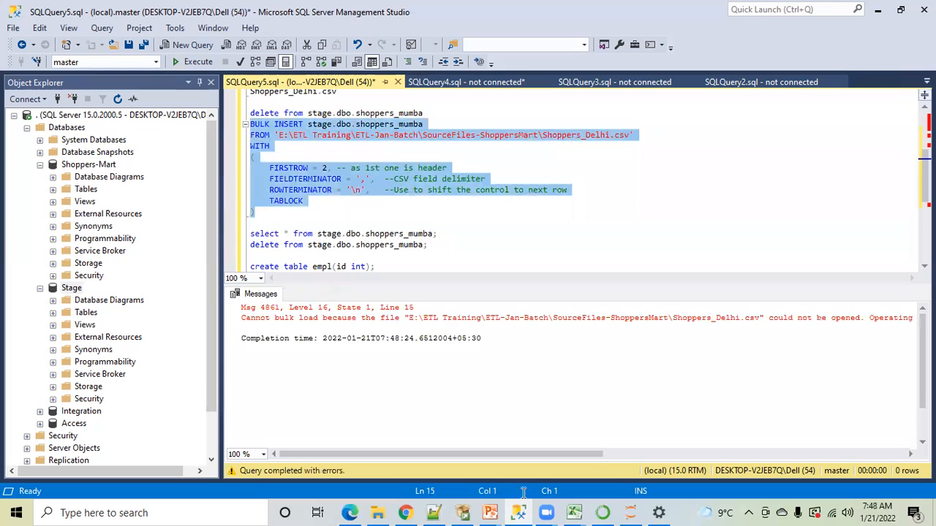
Close Shoppers_Delhi in Excel and run the BULK INSERT into stage.dbo.shoppers_mumba in SQL Server Management Studio
left_click(574, 512)
left_click(707, 459)
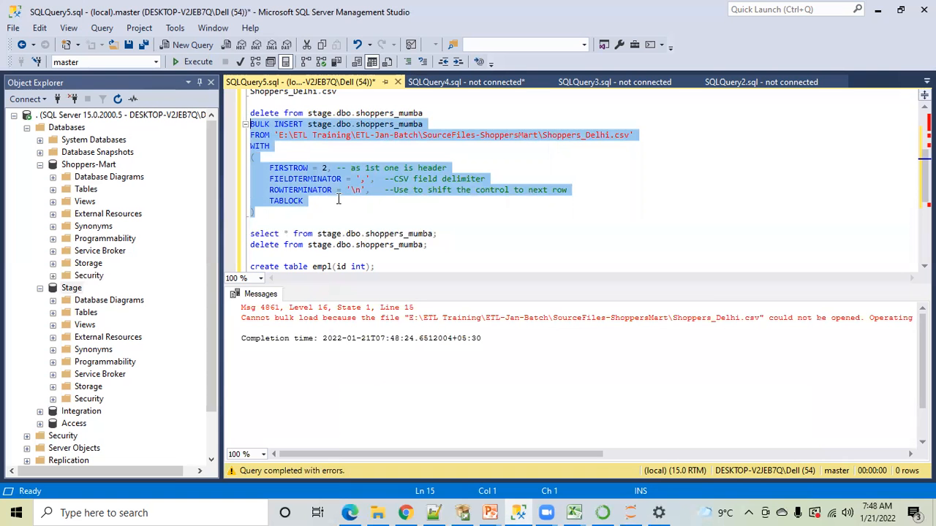
left_click_drag(264, 218, 242, 126)
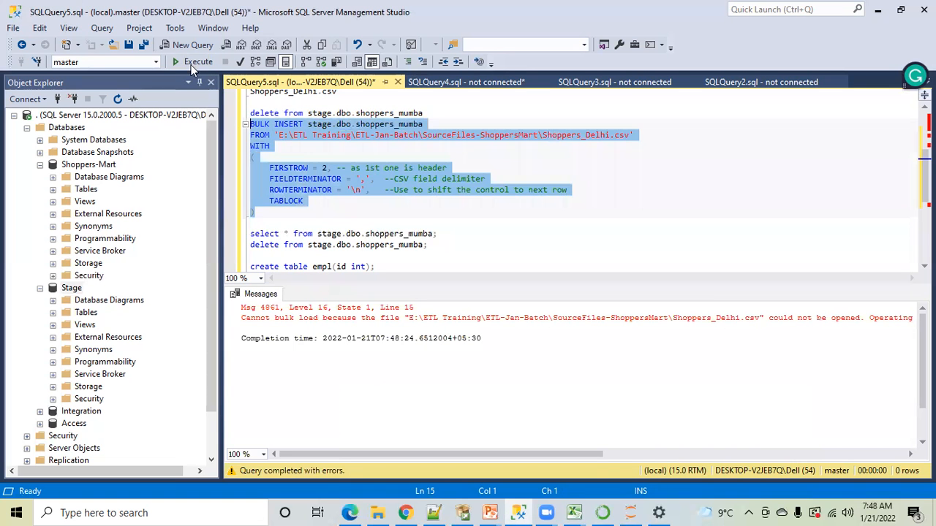
key("F5")
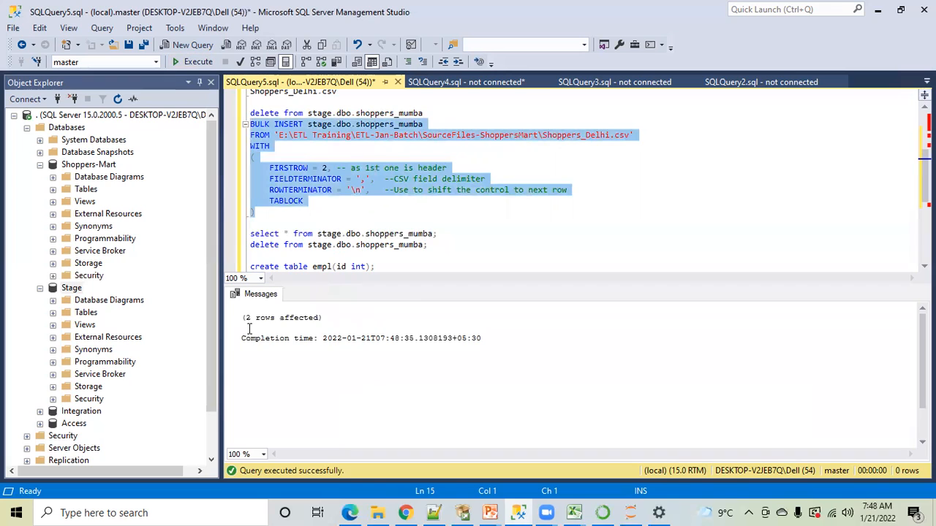
Query all rows of stage.dbo.shoppers_mumba to review the records loaded by the bulk insert
key("Right")
left_click_drag(441, 232, 247, 234)
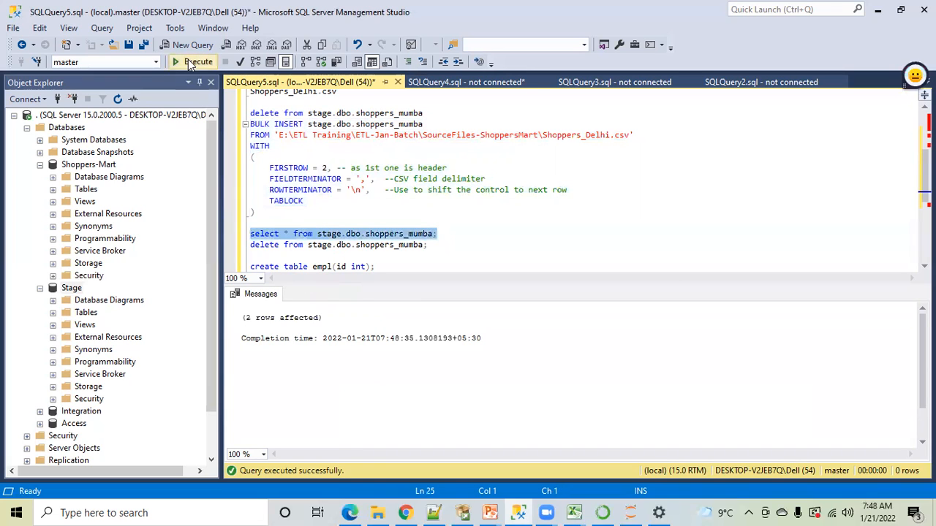
left_click(188, 61)
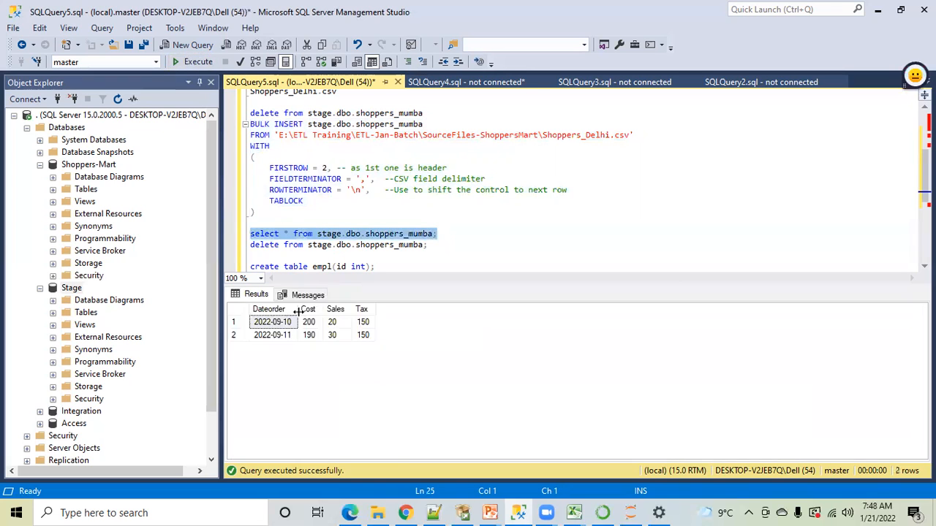
Reopen Shoppers_Delhi from File Explorer in Excel and copy the record in A3:D3 into row 4
left_click(417, 212)
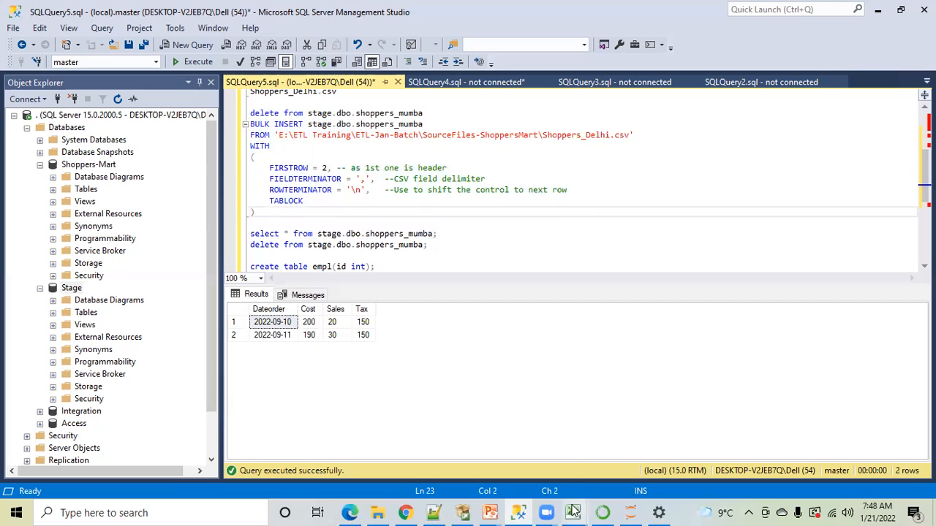
left_click(378, 512)
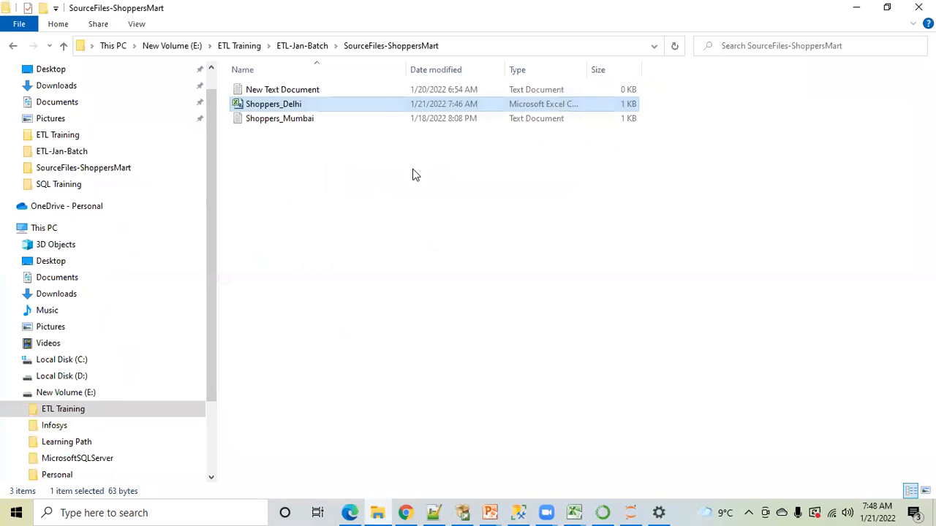
double_click(269, 106)
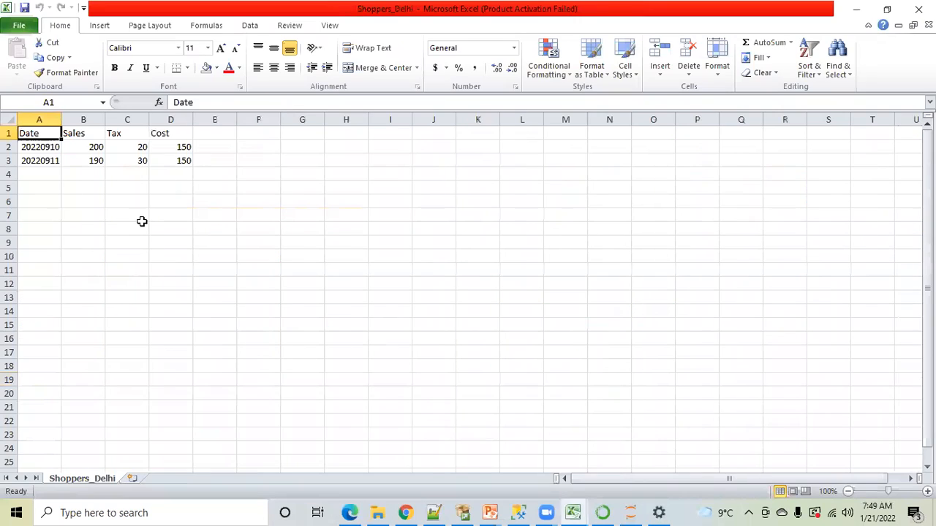
left_click(36, 160)
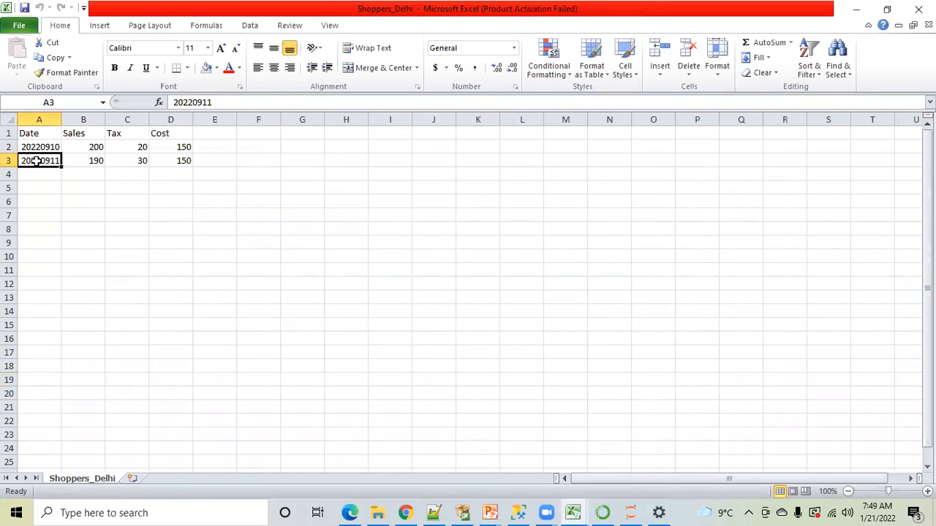
key("shift+Right")
key("shift+Right")
key("shift+Right")
key("ctrl+c")
left_click(37, 176)
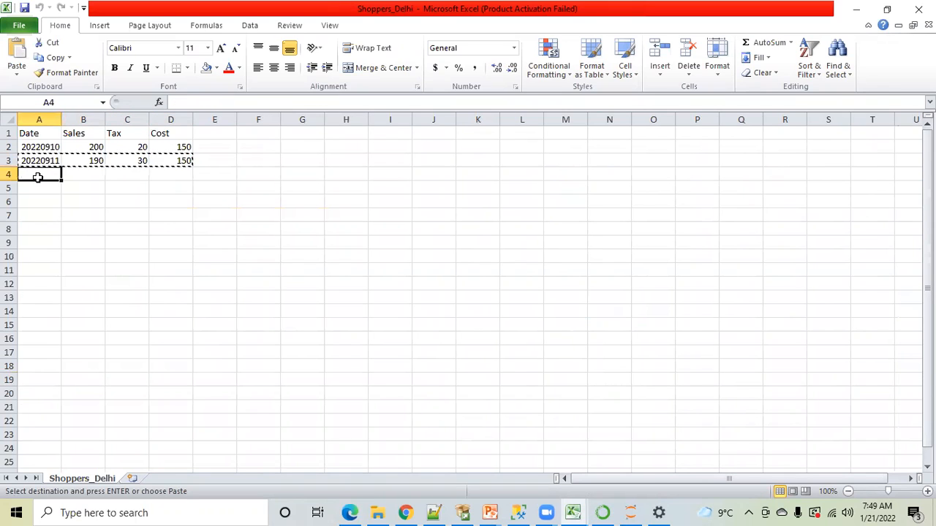
key("ctrl+v")
Change the row 4 record to Date 20220912, Sales 180 and Cost 120
left_click(36, 176)
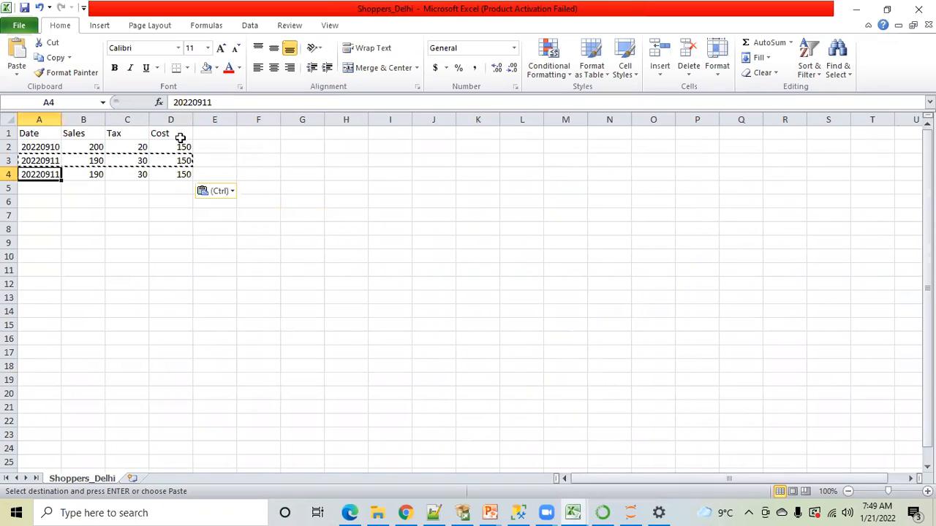
left_click(214, 102)
key("BackSpace")
type("2")
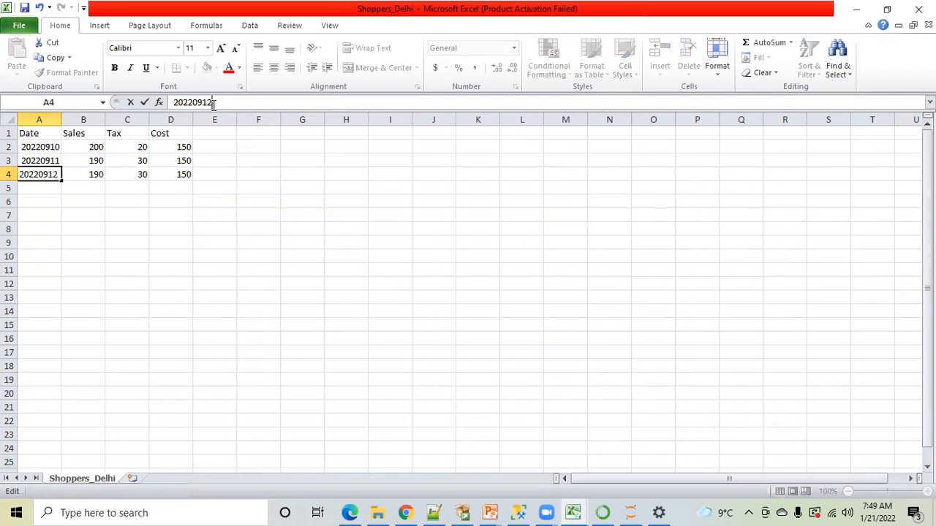
left_click(157, 213)
left_click(85, 174)
type("180")
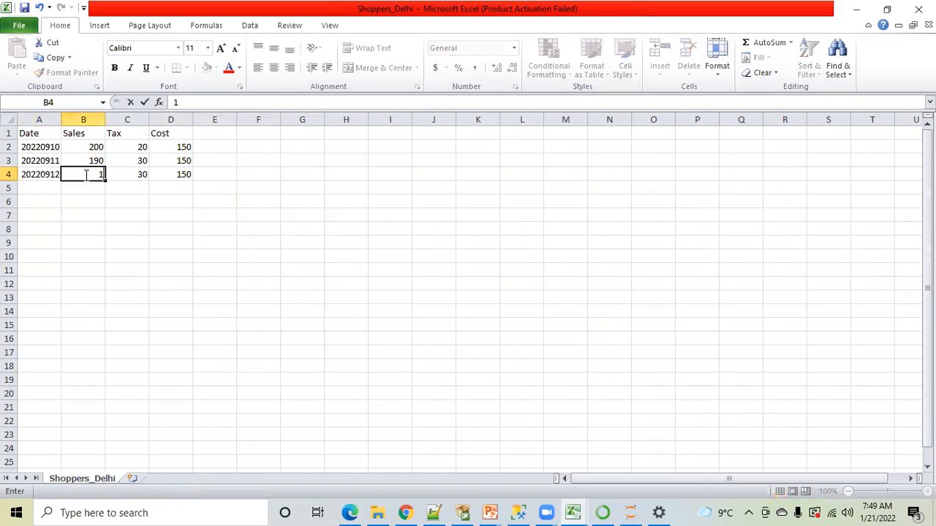
left_click(186, 212)
left_click(186, 176)
type("120")
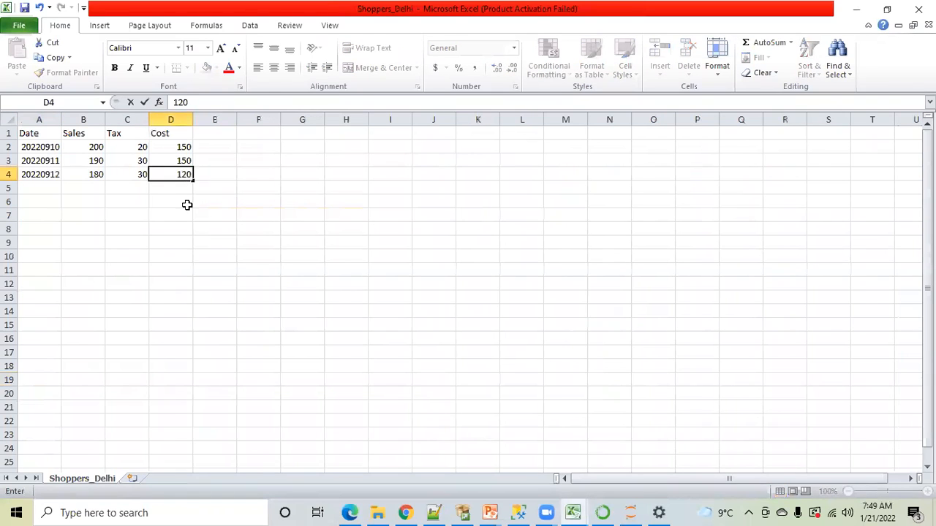
left_click(229, 246)
Save Shoppers_Delhi, keeping the CSV format, and close it
key("ctrl+s")
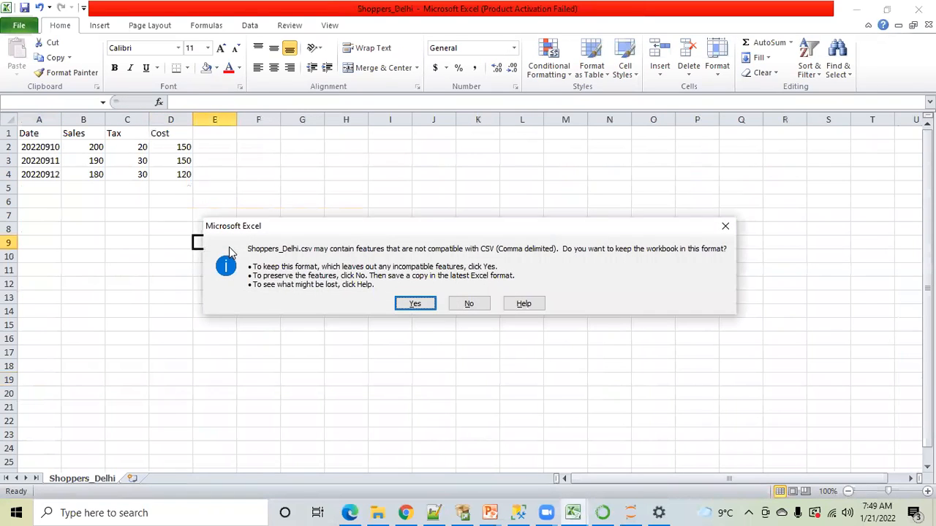
left_click(402, 305)
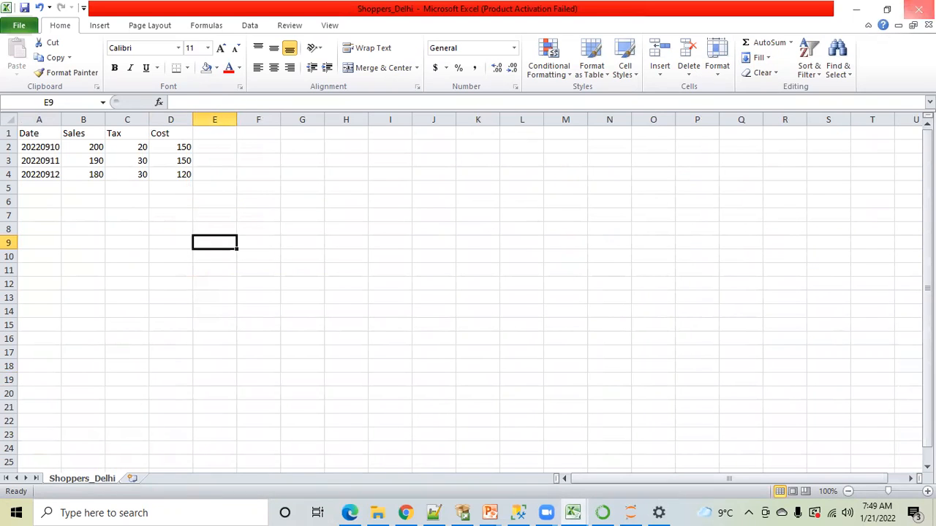
left_click(918, 9)
left_click(397, 273)
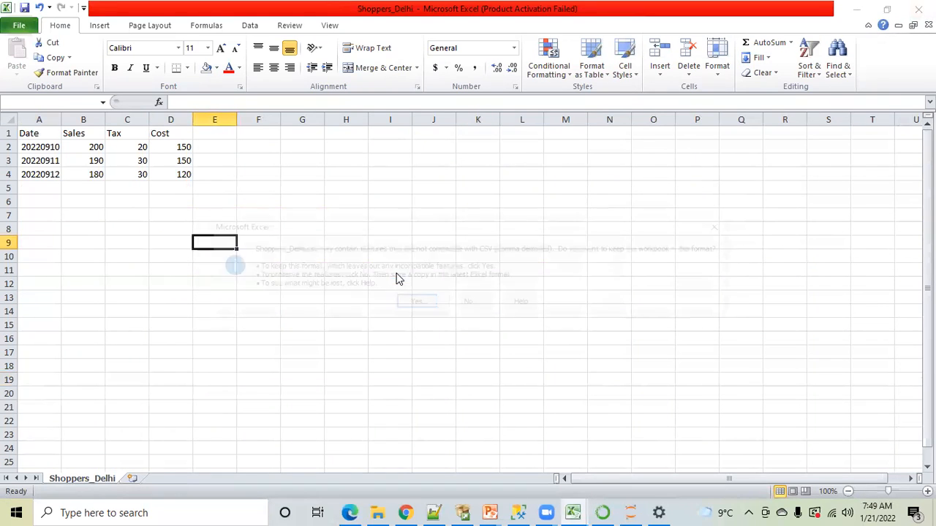
left_click(414, 305)
In SQL Server Management Studio, delete all rows from stage.dbo.shoppers_mumba and query the table to check its contents
left_click(521, 511)
left_click_drag(254, 212, 250, 124)
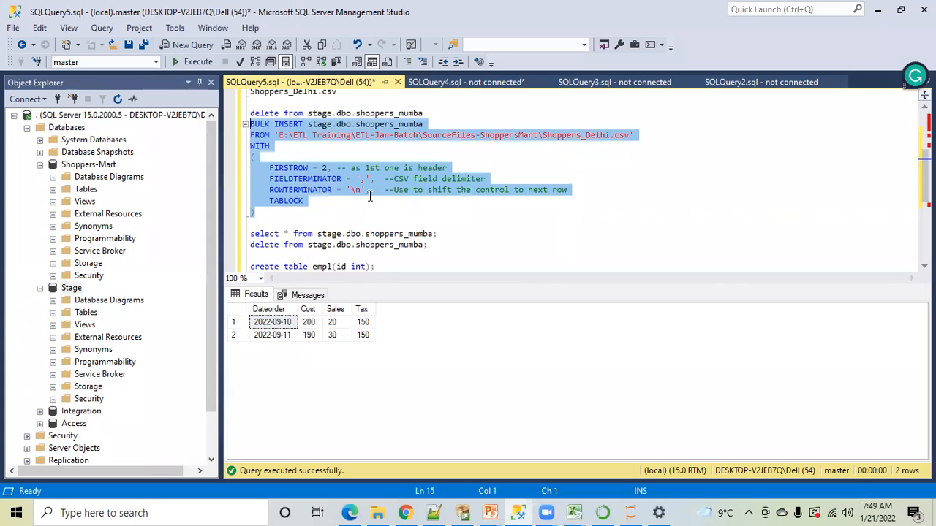
left_click(359, 149)
left_click(426, 114)
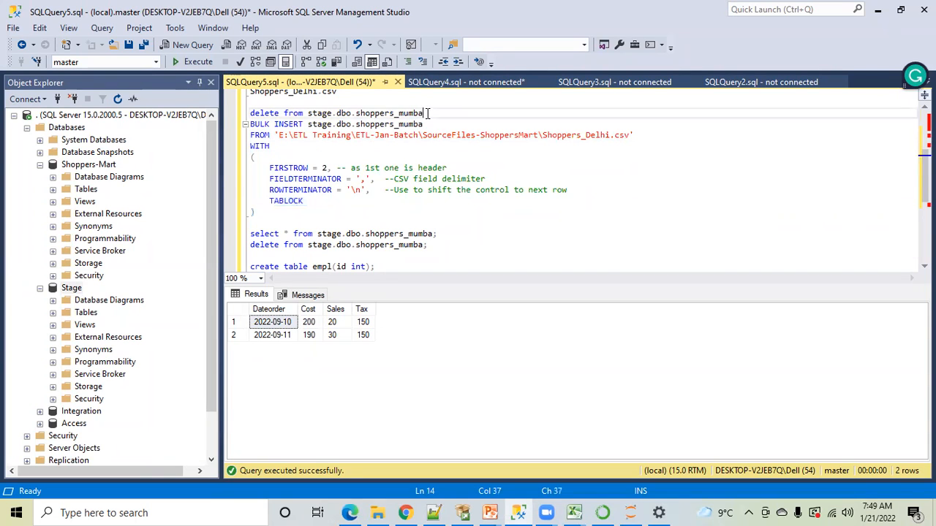
left_click(369, 113, "shift")
left_click(250, 114, "shift")
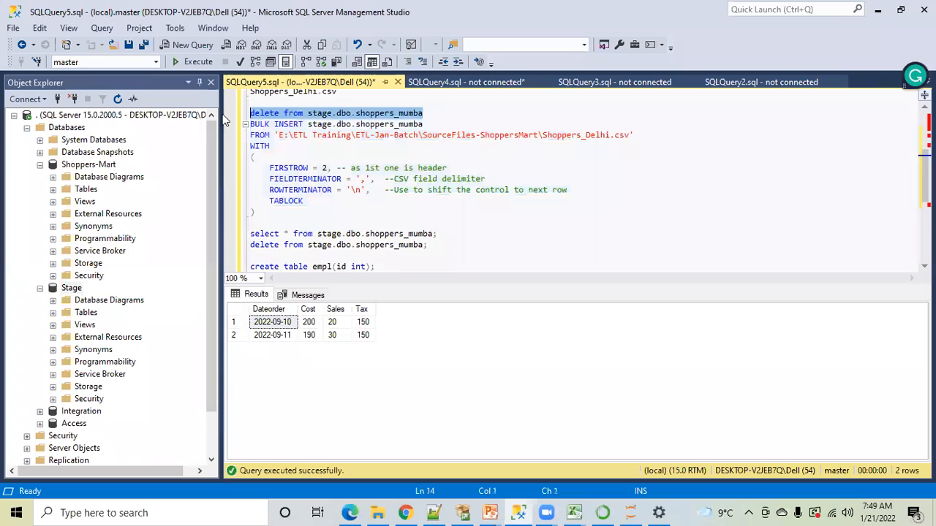
left_click(191, 62)
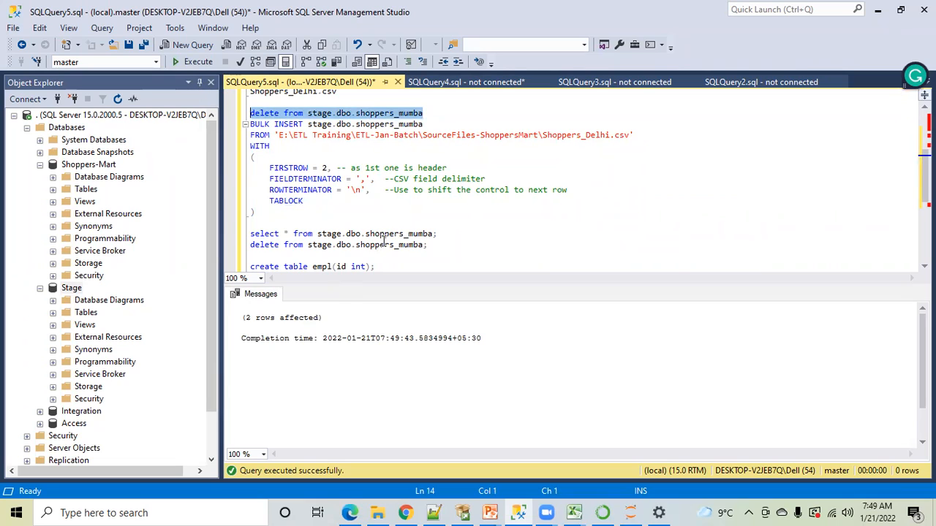
left_click_drag(437, 234, 234, 231)
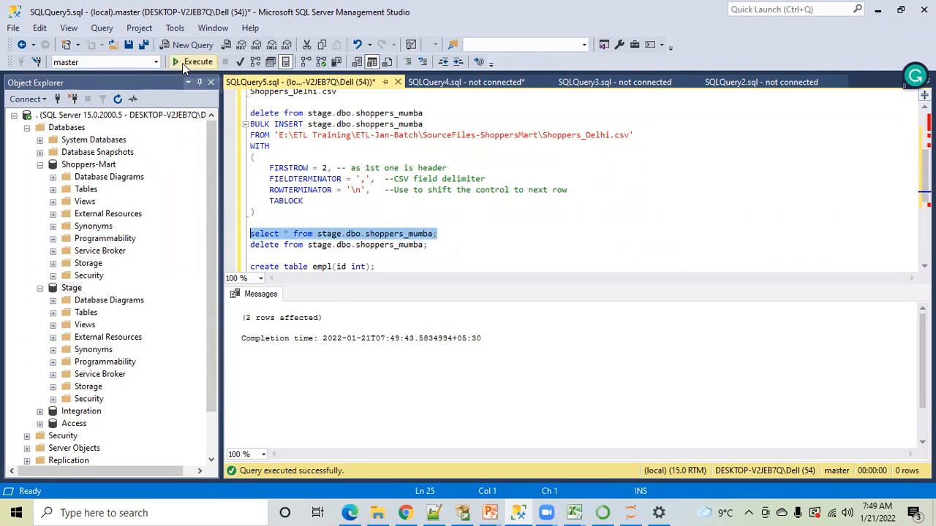
left_click(182, 63)
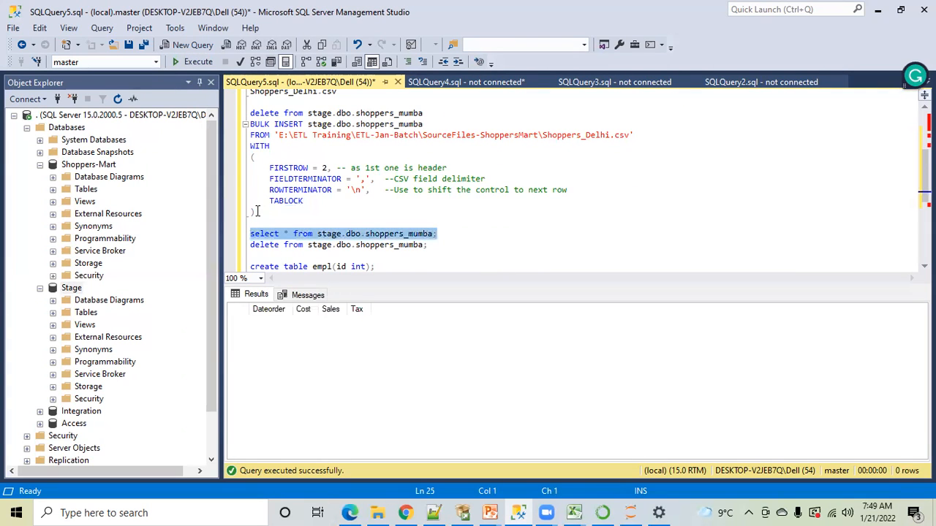
Run only the BULK INSERT statement to load Shoppers_Delhi.csv into stage.dbo.shoppers_mumba
left_click(264, 212)
left_click_drag(264, 212, 250, 124)
key("F5")
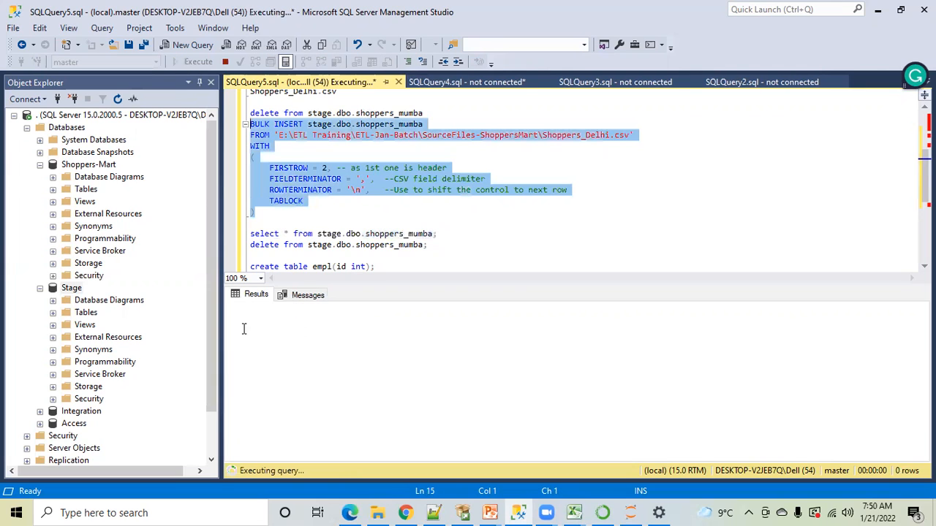
Query all rows of stage.dbo.shoppers_mumba to review the reloaded records
left_click(385, 222)
left_click(437, 233)
left_click(250, 233, "shift")
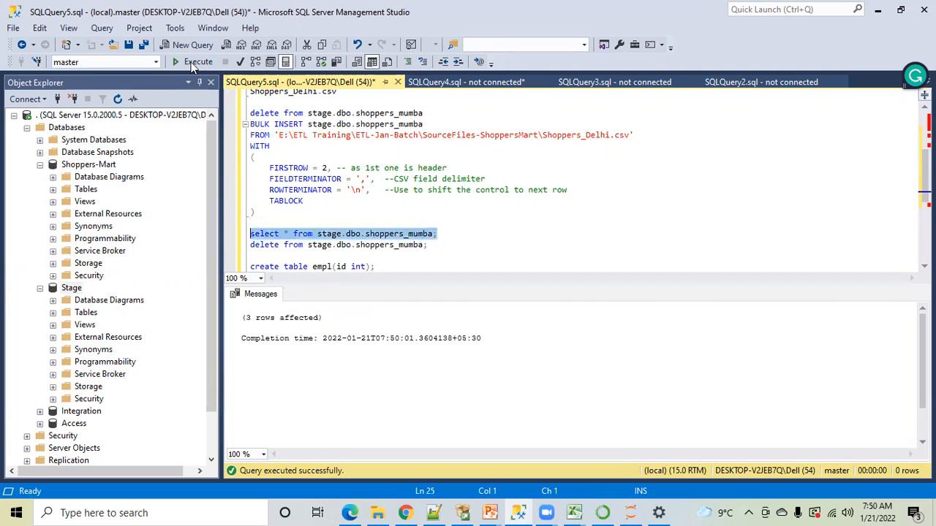
key("F5")
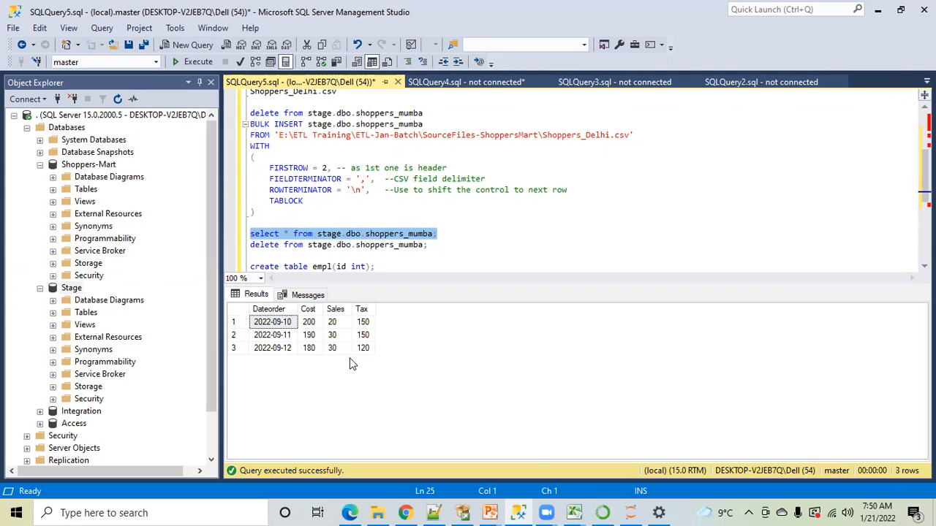
Reopen Shoppers_Delhi from File Explorer in Excel and copy the record in A4:D4 into row 5
left_click(574, 510)
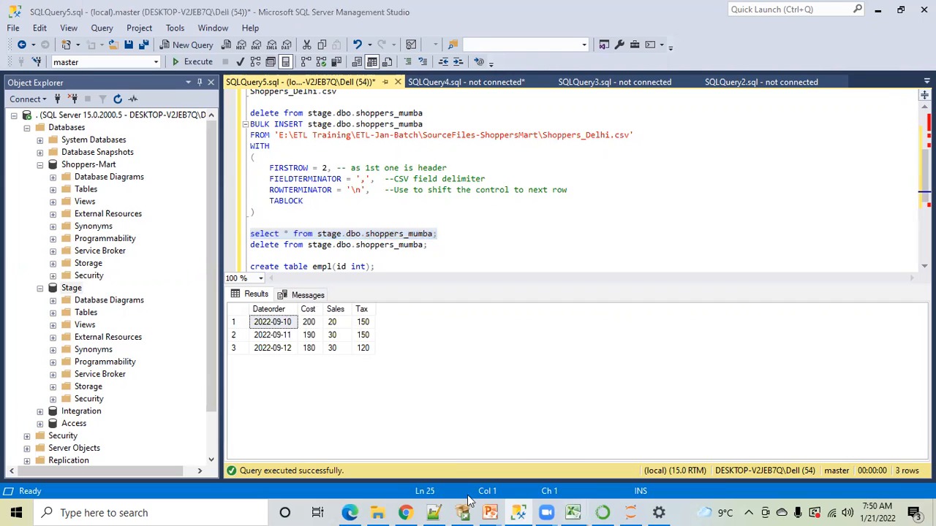
left_click(379, 510)
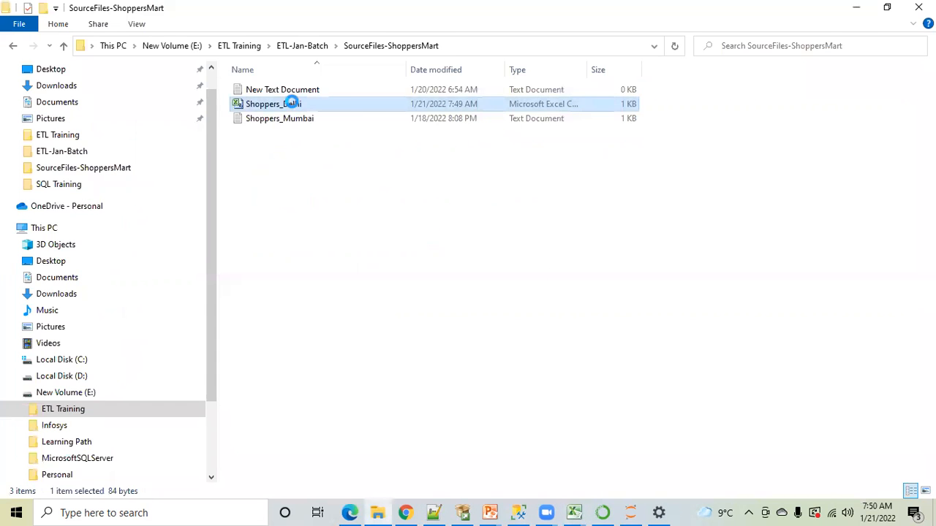
double_click(292, 102)
left_click(126, 255)
left_click_drag(25, 177, 174, 176)
key("ctrl+c")
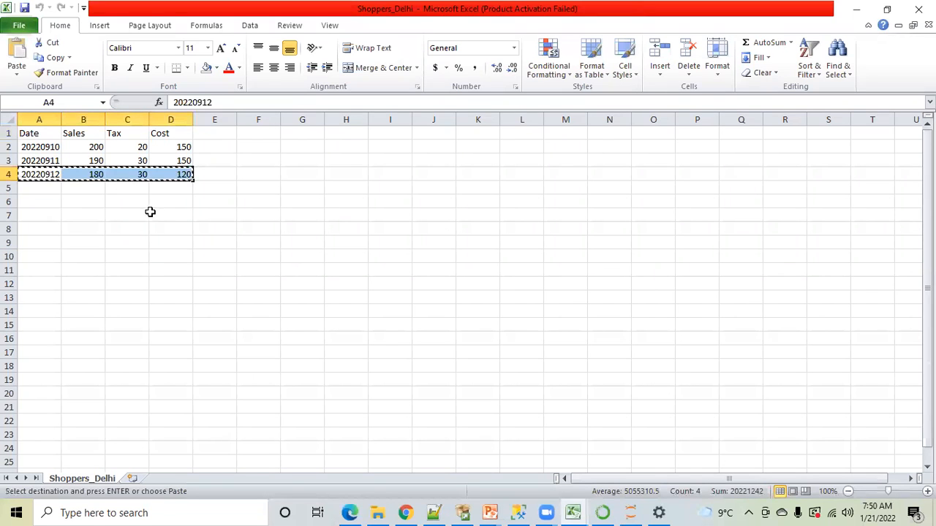
left_click(42, 187)
key("ctrl+v")
left_click(42, 241)
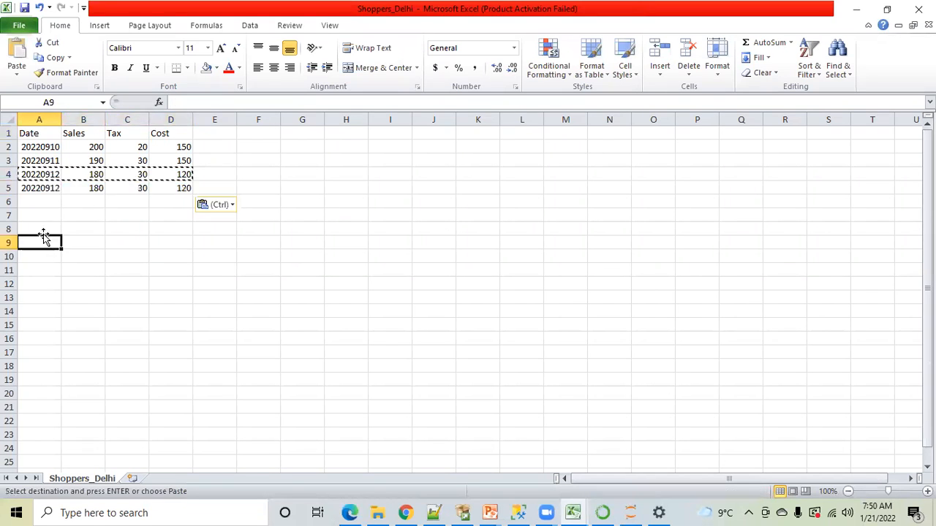
Change the row 5 record to Date 20220913 and Sales 190
left_click(42, 187)
left_click(219, 103)
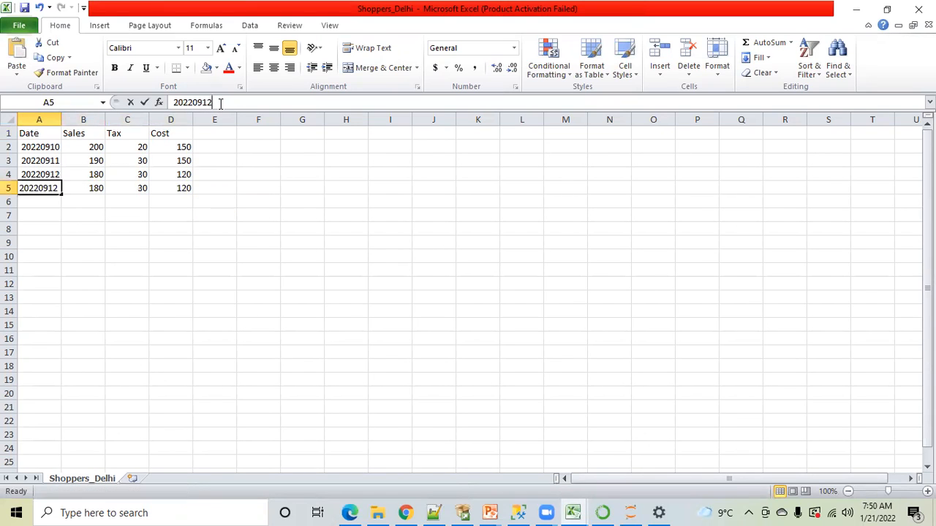
key("BackSpace")
type("3")
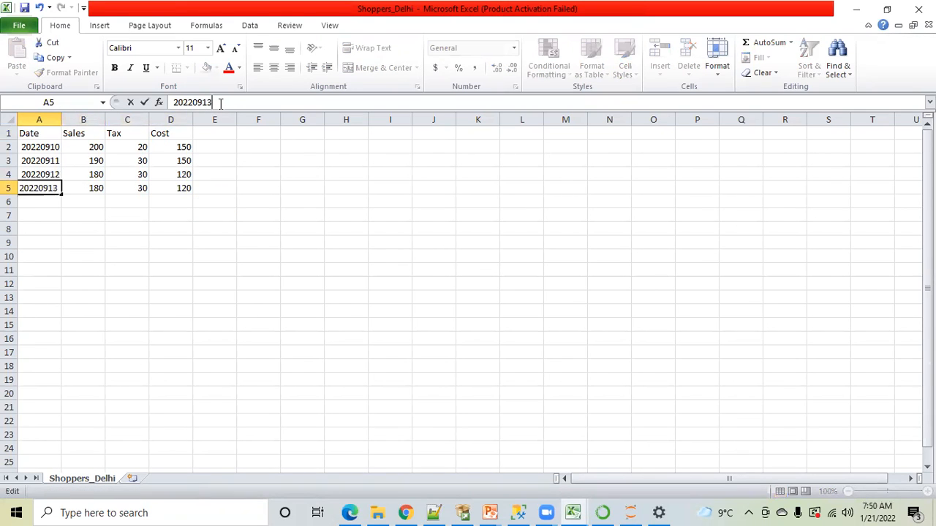
left_click(147, 227)
left_click(96, 188)
type("190")
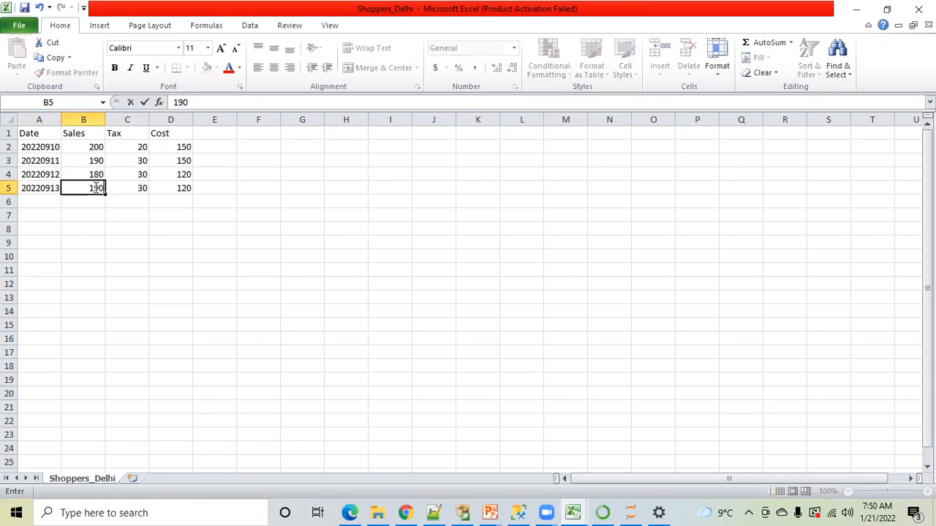
left_click(198, 262)
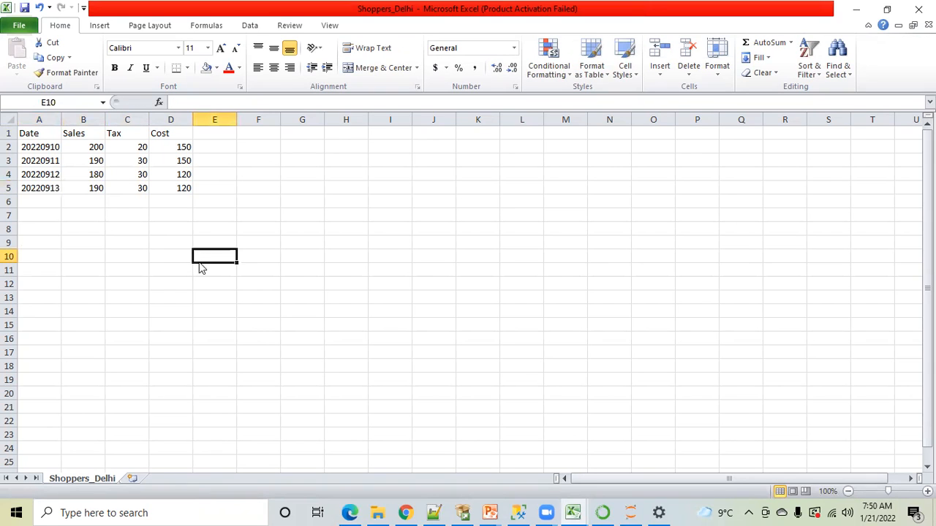
Save the Shoppers_Delhi file with its new row 5 record in CSV format and close it
key("ctrl+s")
left_click(406, 304)
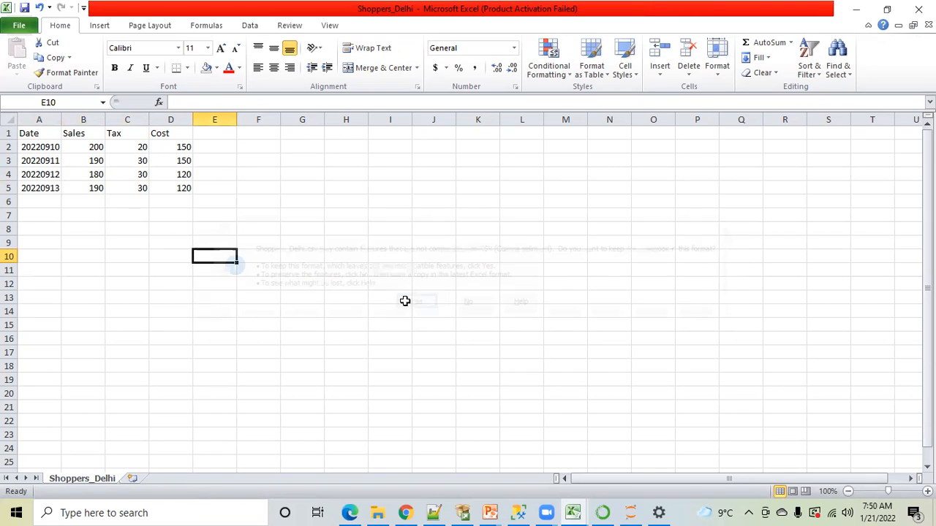
left_click(482, 351)
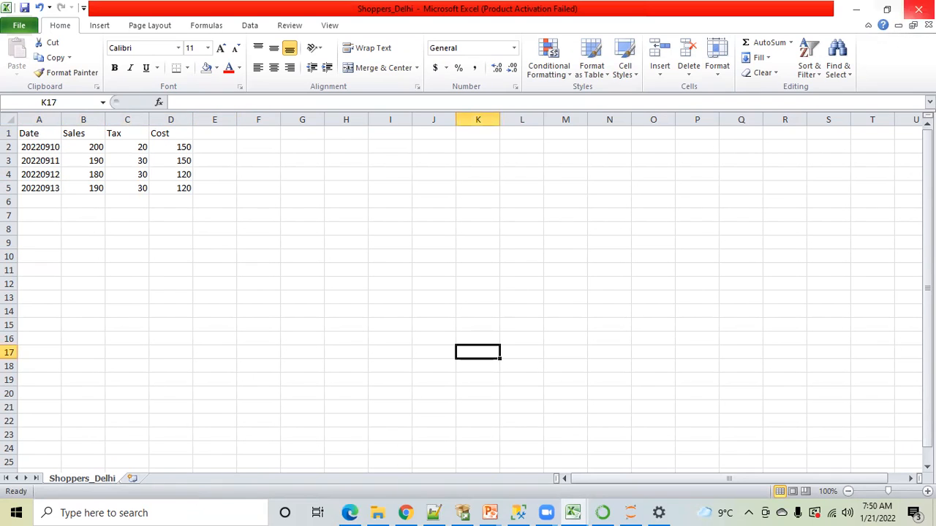
left_click(918, 9)
left_click(421, 275)
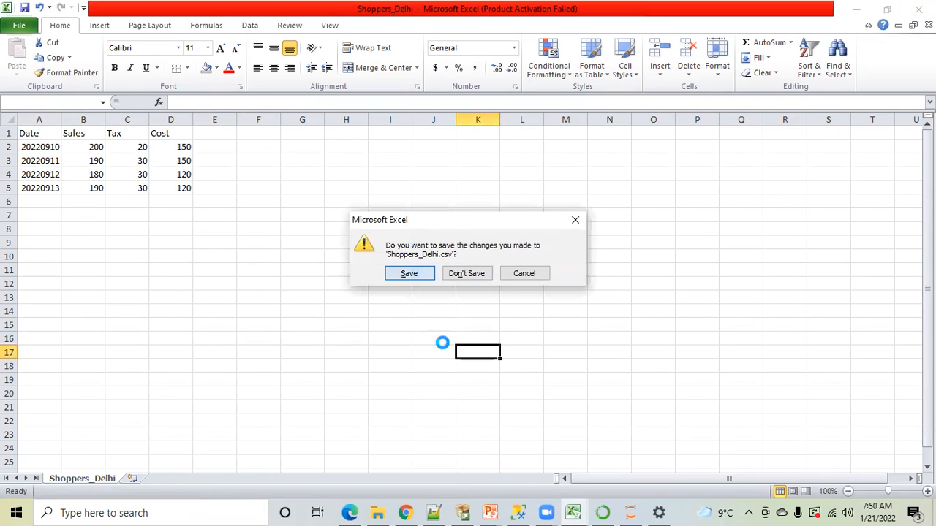
left_click(413, 303)
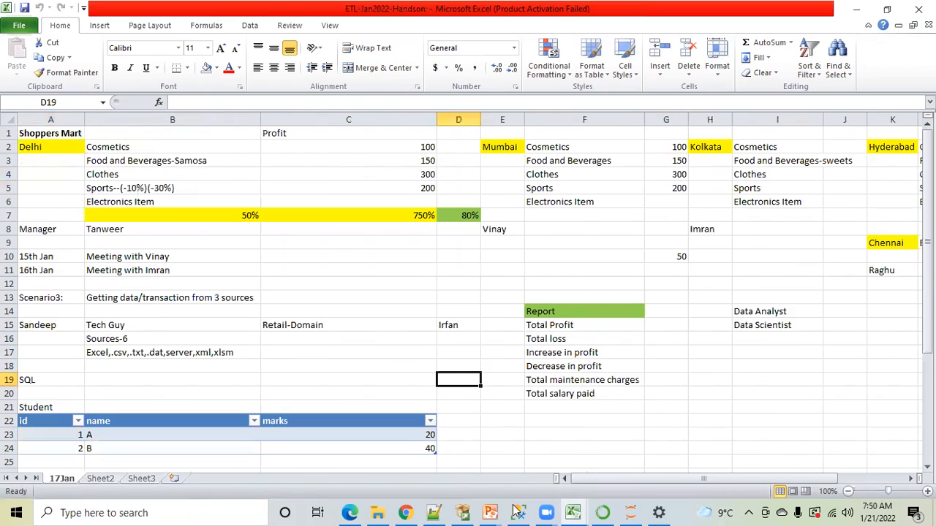
In SQL Server Management Studio, run the delete from stage.dbo.shoppers_mumba and the BULK INSERT of Shoppers_Delhi.csv together as one batch
key("alt+Tab")
left_click(348, 221)
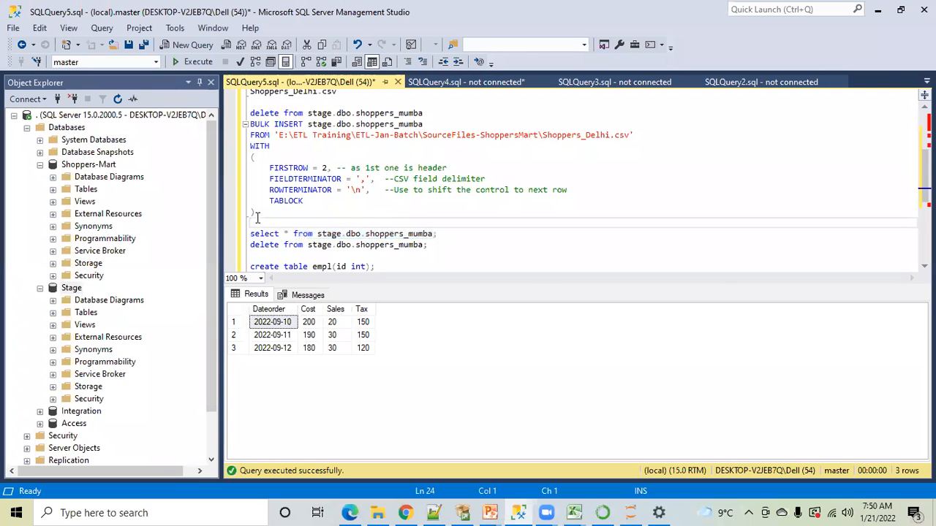
left_click(257, 146, "shift")
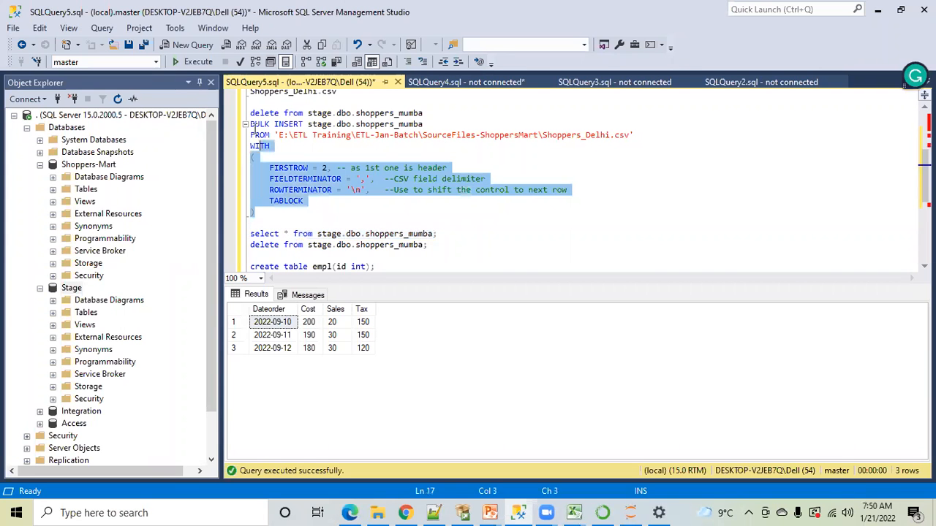
left_click(250, 124, "shift")
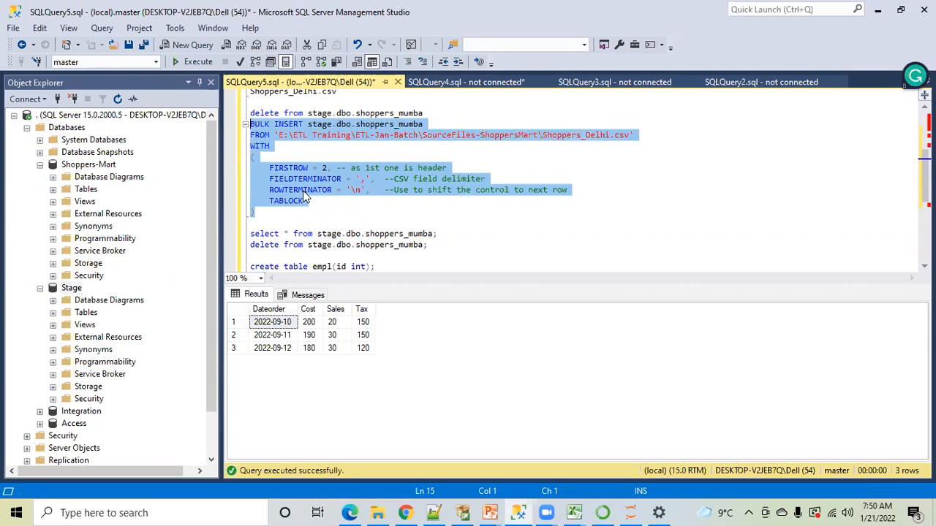
left_click(290, 150)
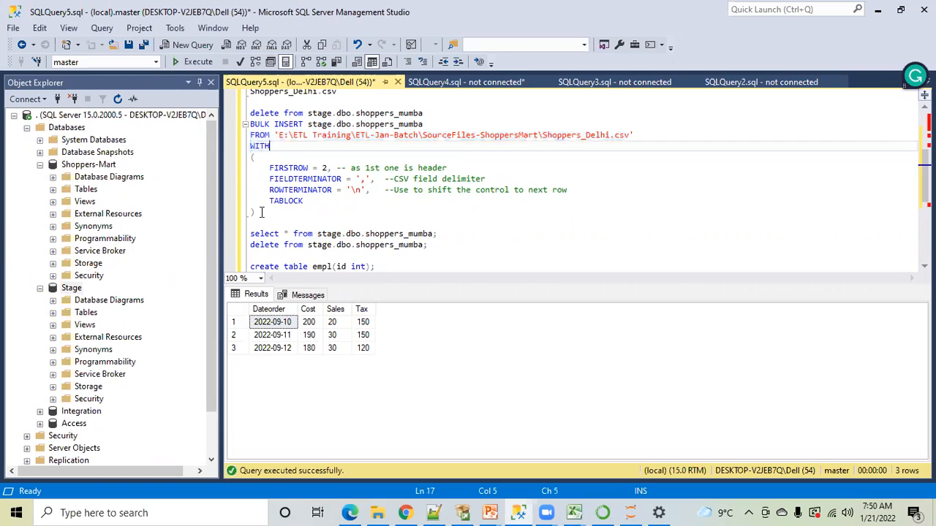
left_click(259, 212)
left_click(248, 113, "shift")
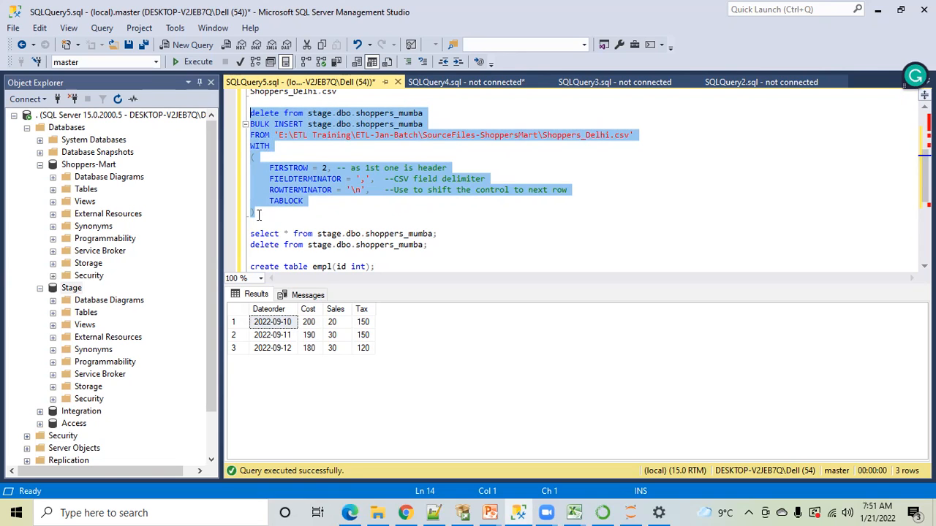
left_click(186, 64)
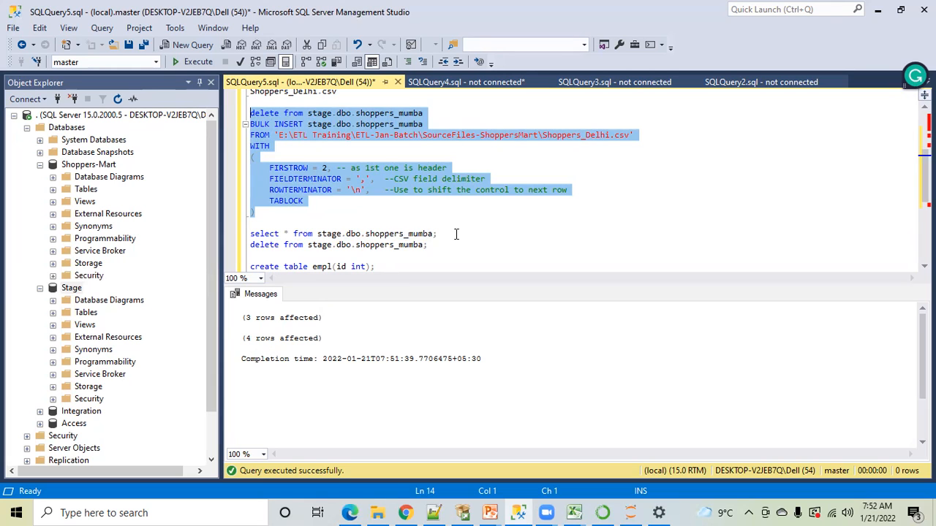
Query all rows of stage.dbo.shoppers_mumba to check the result of the combined delete and bulk insert
left_click_drag(443, 234, 250, 234)
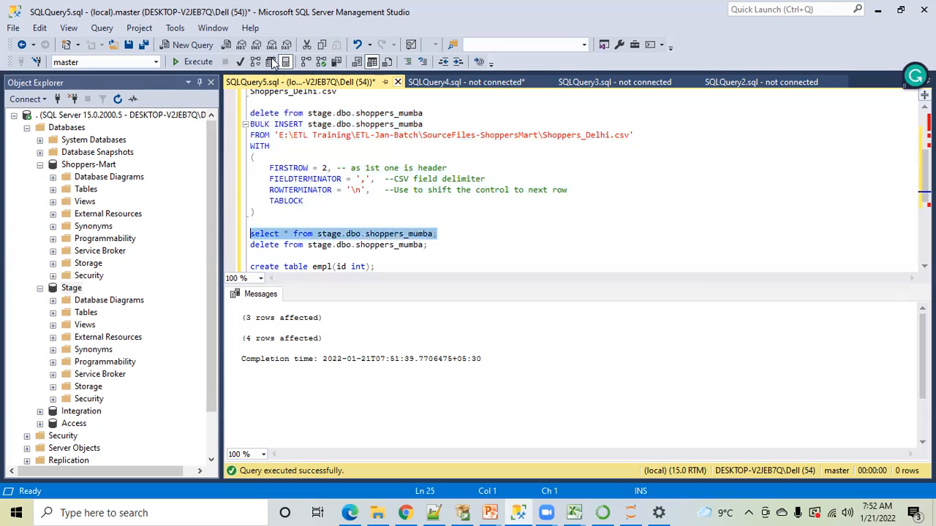
left_click(187, 62)
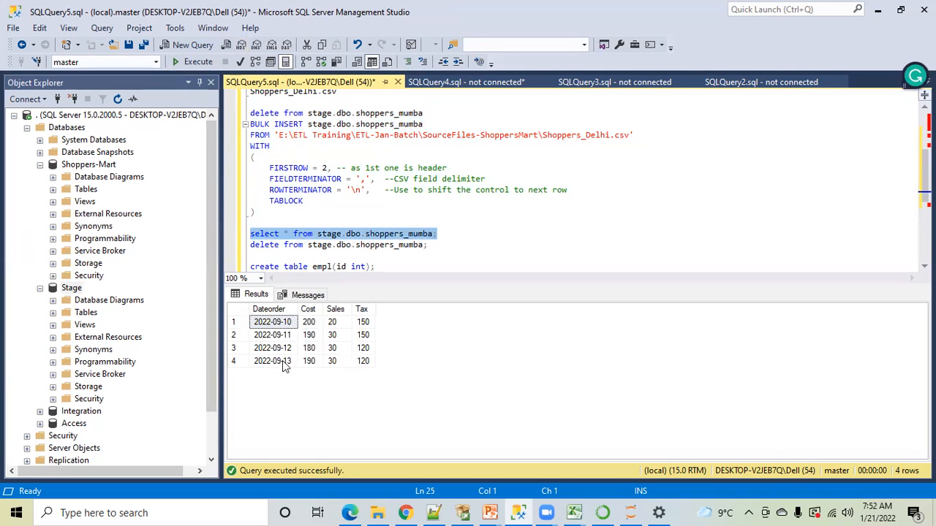
left_click(433, 232)
type(";")
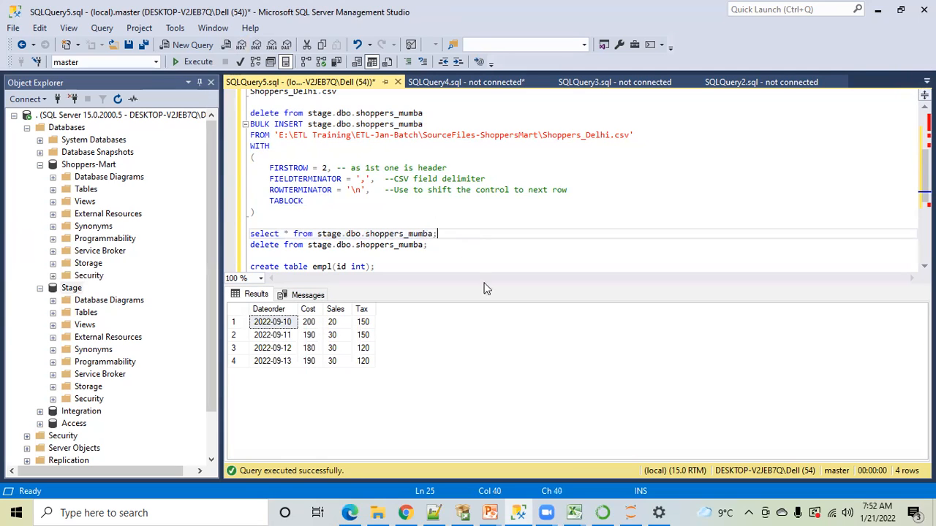
Reopen Shoppers_Delhi from the SourceFiles-ShoppersMart folder in Excel
left_click(377, 512)
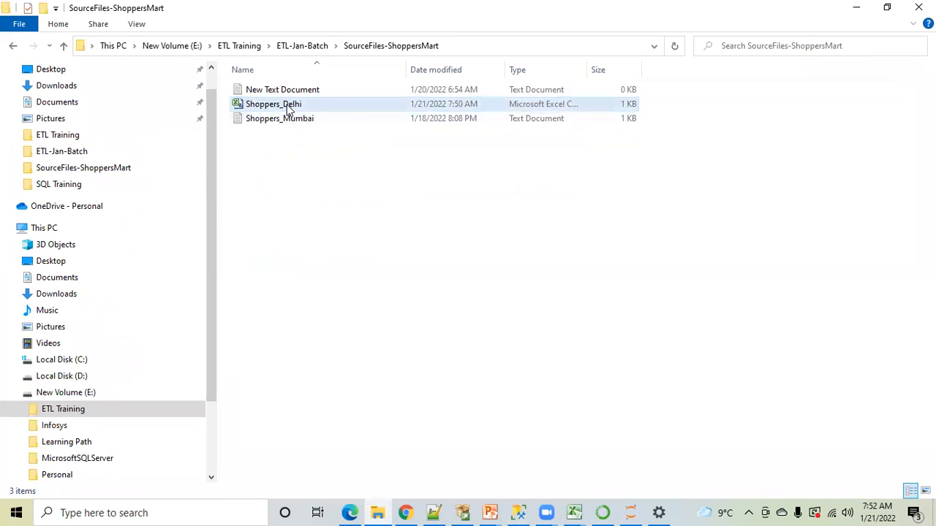
double_click(287, 103)
left_click(315, 227)
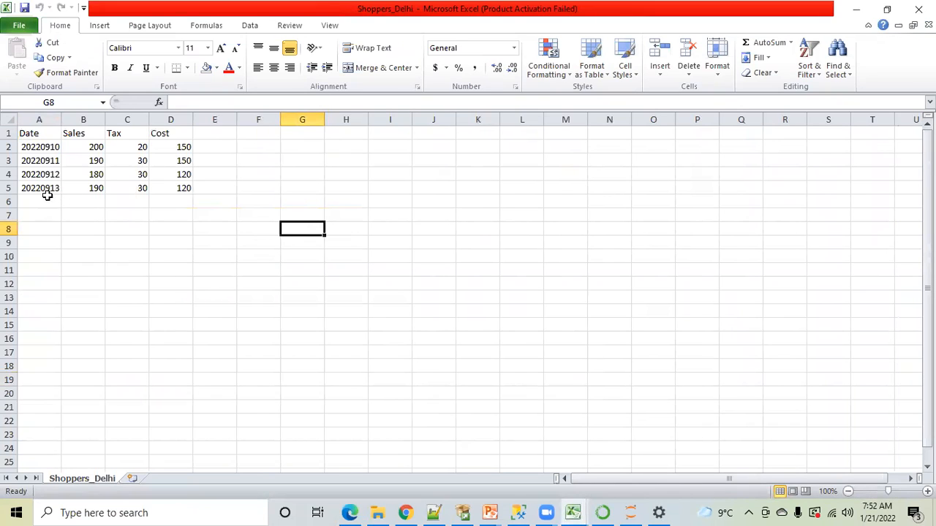
Add the note "Truncate Load" in cell A7 below the Delhi sales records
left_click_drag(34, 148, 158, 182)
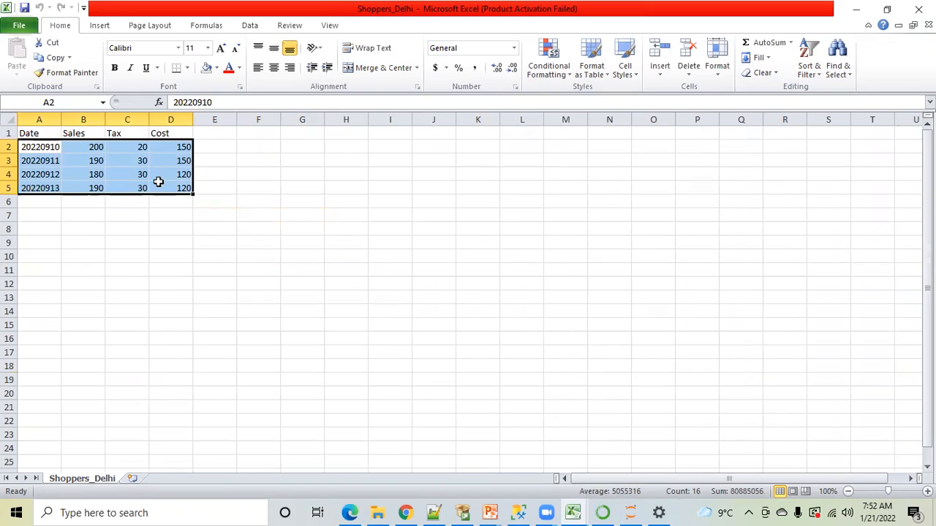
left_click(38, 215)
type("Tr")
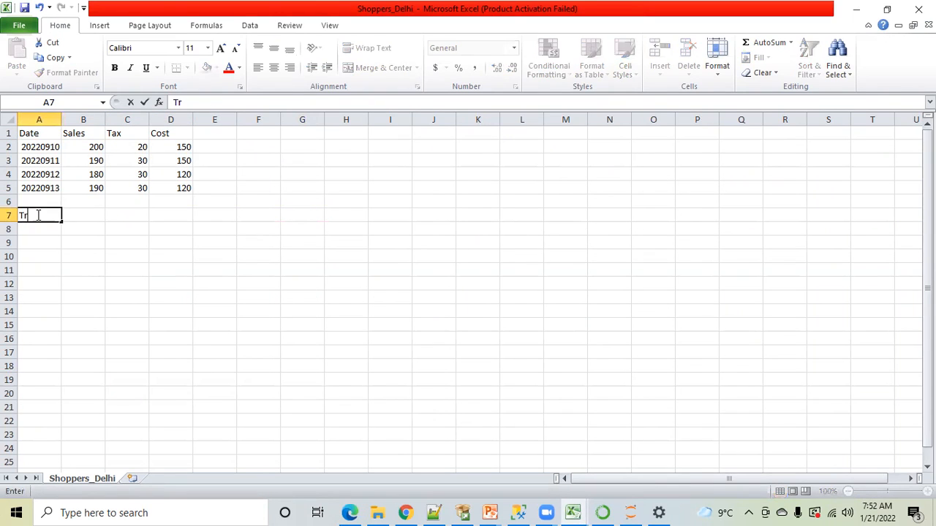
type("uncate Load")
left_click(31, 257)
left_click(38, 215)
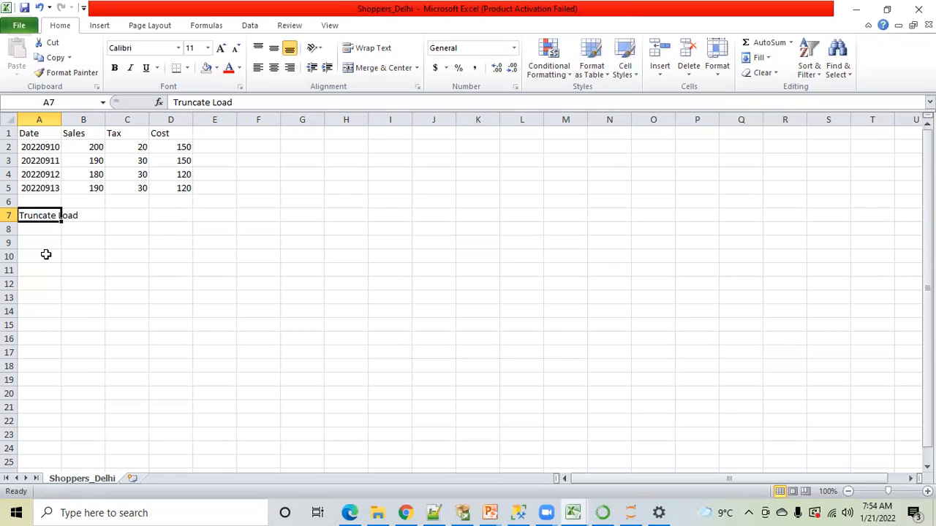
left_click(44, 254)
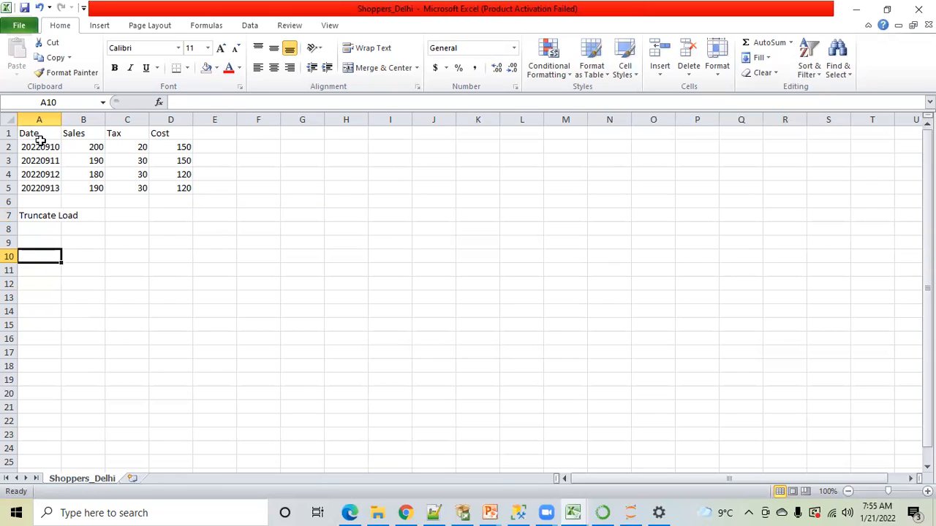
Clear the contents of rows 3 to 7, keeping only the header and the 20220910 record
left_click(260, 135)
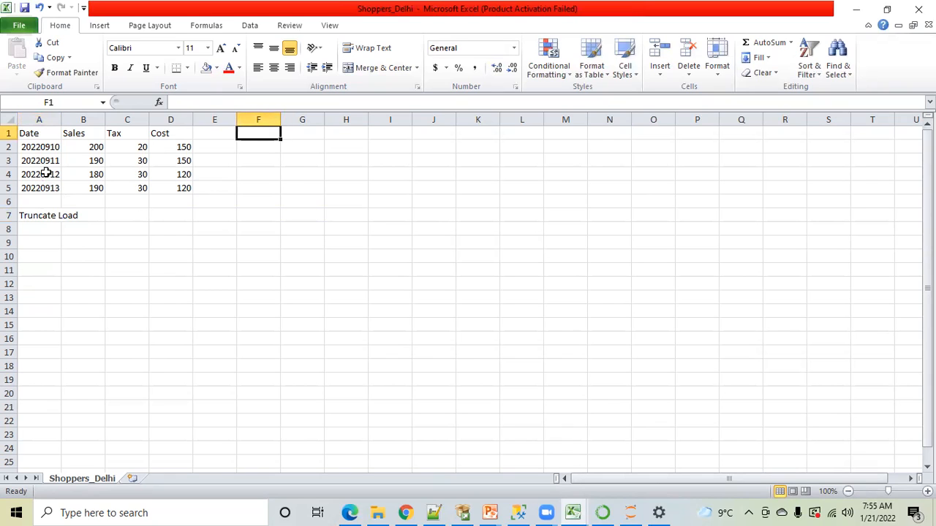
left_click_drag(41, 162, 177, 209)
key("Delete")
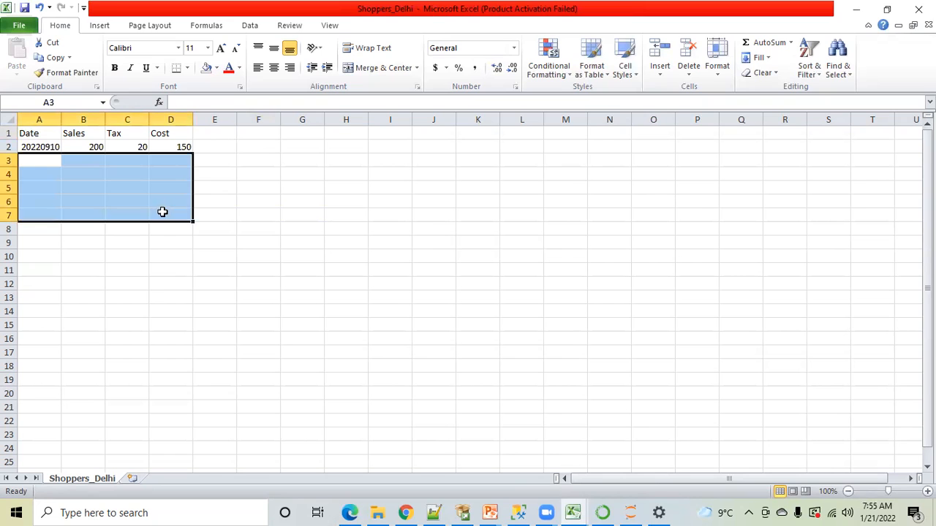
left_click(255, 247)
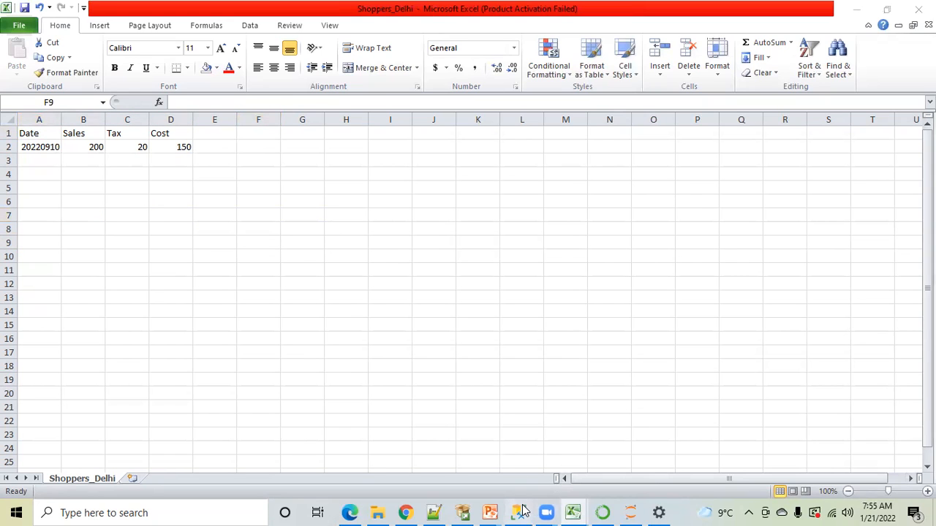
Switch to SQL Server Management Studio and run the standalone delete from stage.dbo.shoppers_mumba
left_click(518, 512)
left_click(352, 211)
left_click_drag(430, 245, 247, 245)
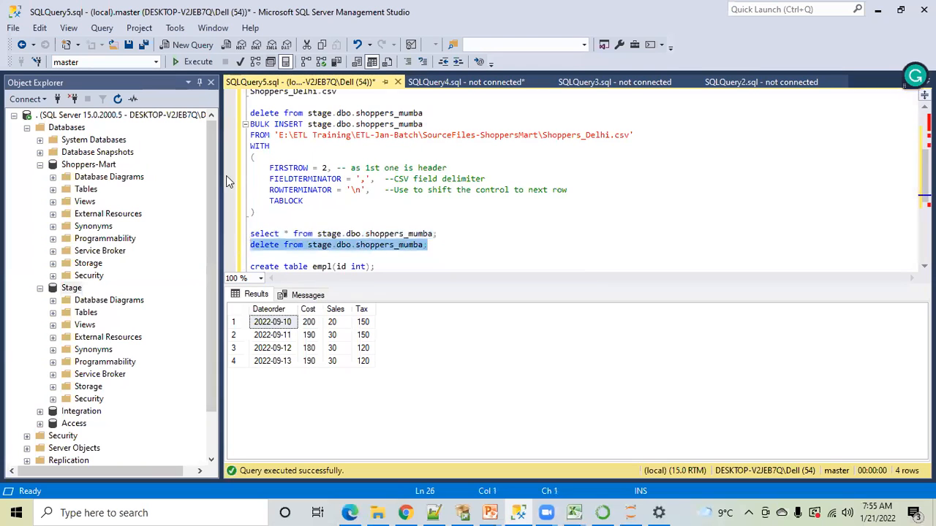
left_click(182, 63)
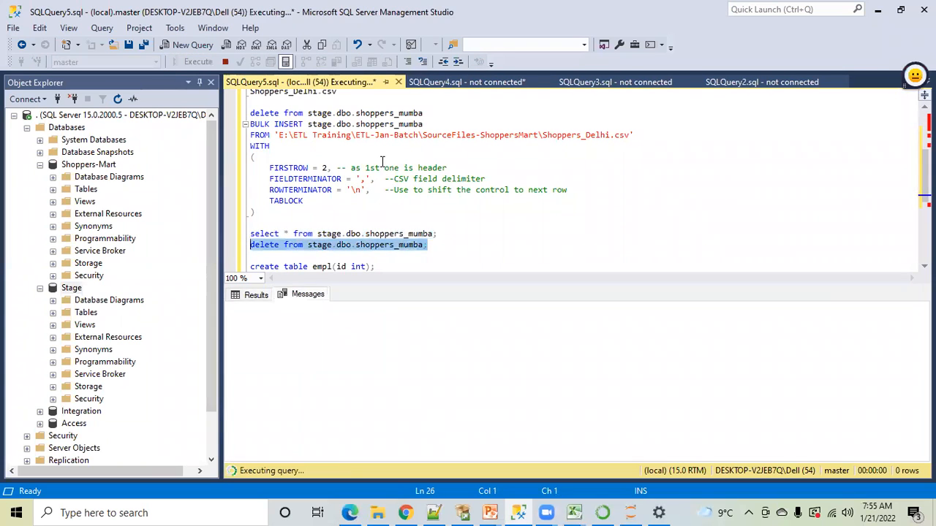
Query all rows of stage.dbo.shoppers_mumba to check the table after the delete
left_click(374, 223)
left_click_drag(446, 233, 248, 234)
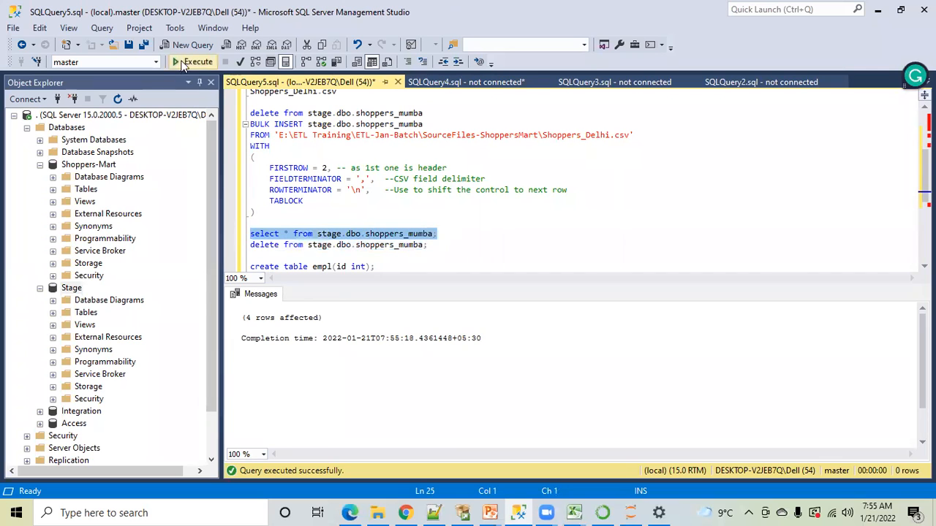
left_click(182, 63)
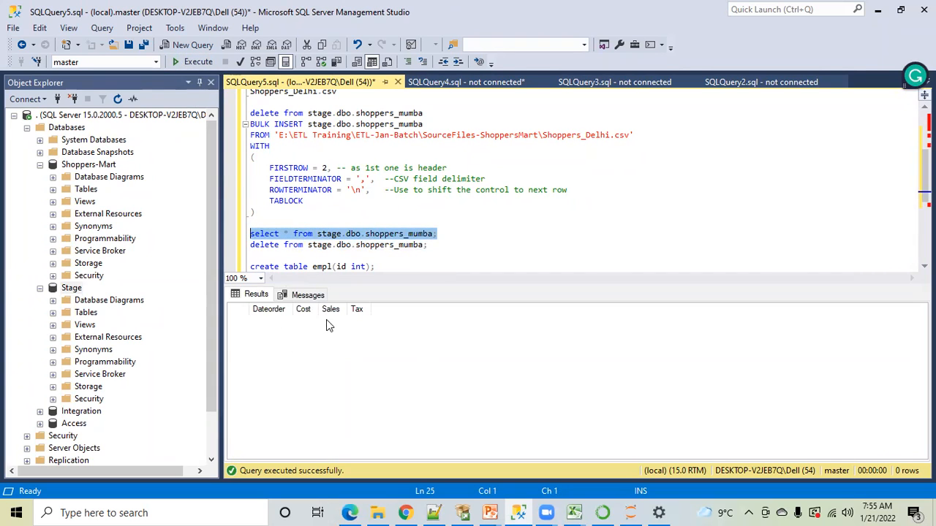
Return to the Shoppers_Delhi workbook in Excel, save it in CSV format with only the 20220910 record, and close it
left_click(571, 511)
left_click(699, 459)
left_click(478, 207)
key("ctrl+s")
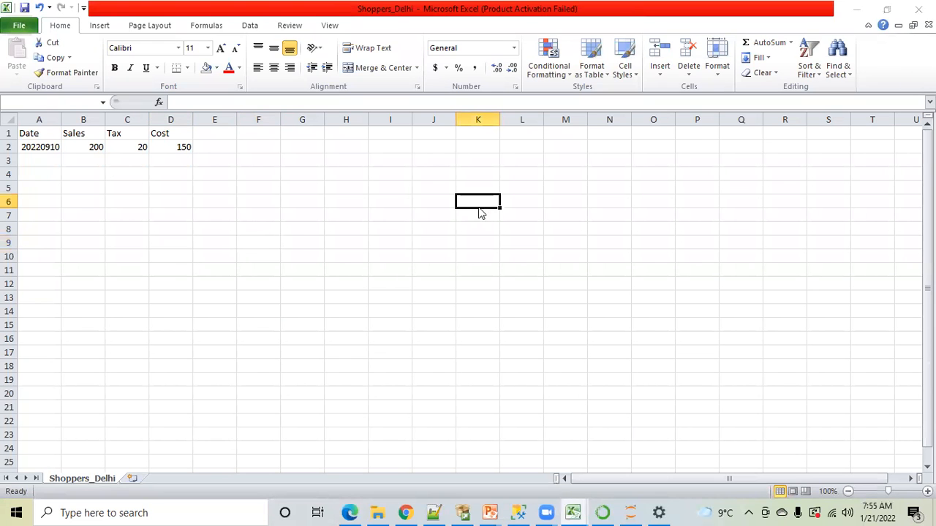
left_click(413, 304)
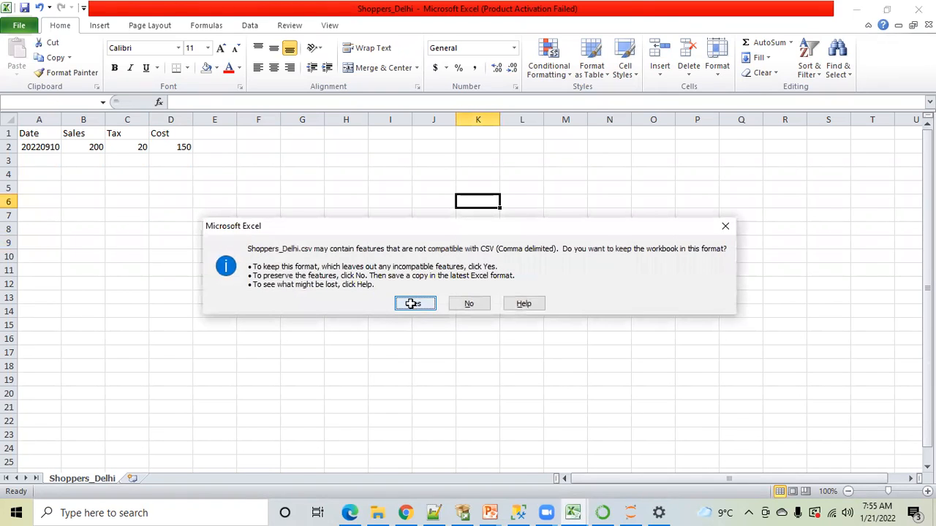
left_click(918, 8)
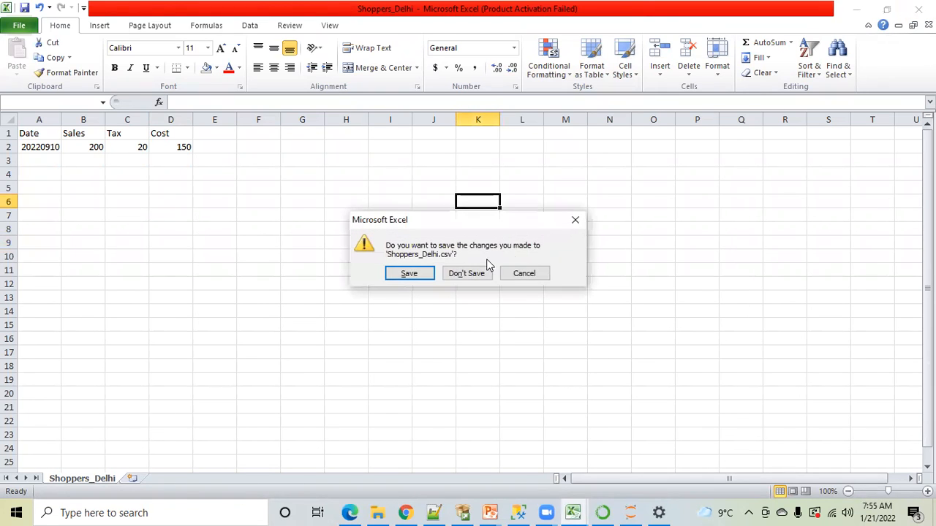
left_click(409, 273)
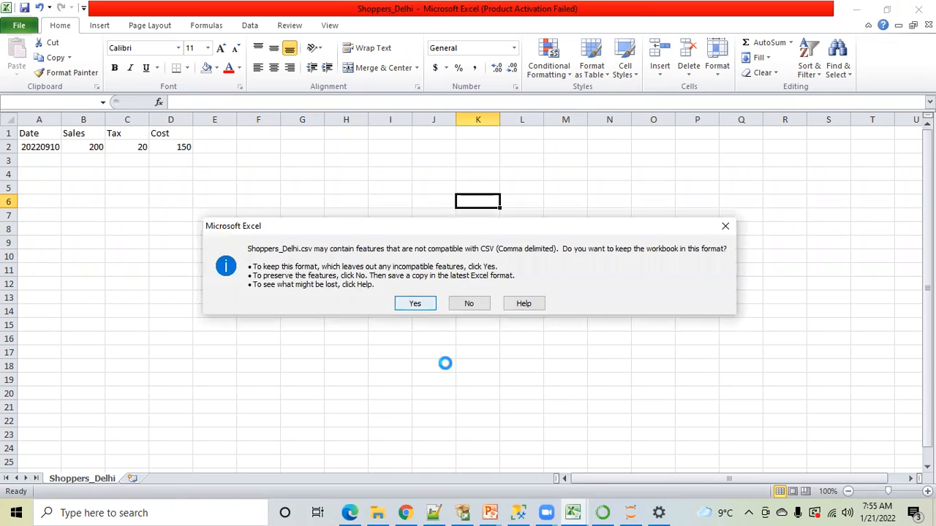
left_click(414, 306)
In SQL Server Management Studio, run only the BULK INSERT of Shoppers_Delhi.csv and query all rows of stage.dbo.shoppers_mumba
left_click(518, 512)
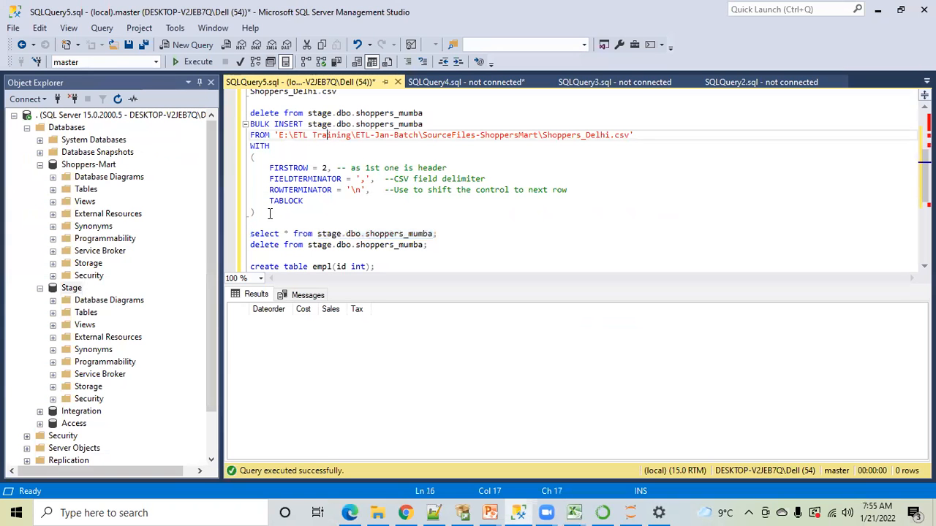
left_click_drag(255, 212, 242, 124)
left_click(189, 61)
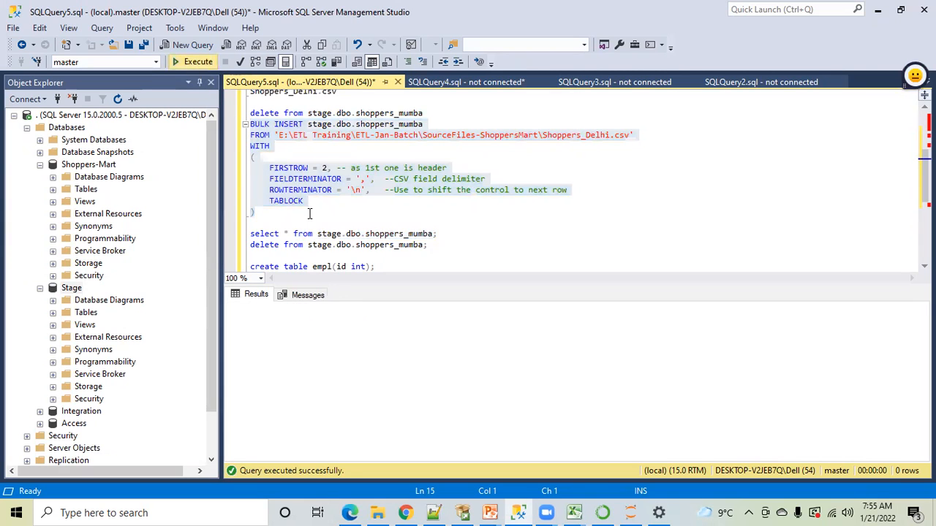
left_click_drag(436, 234, 250, 234)
left_click(177, 62)
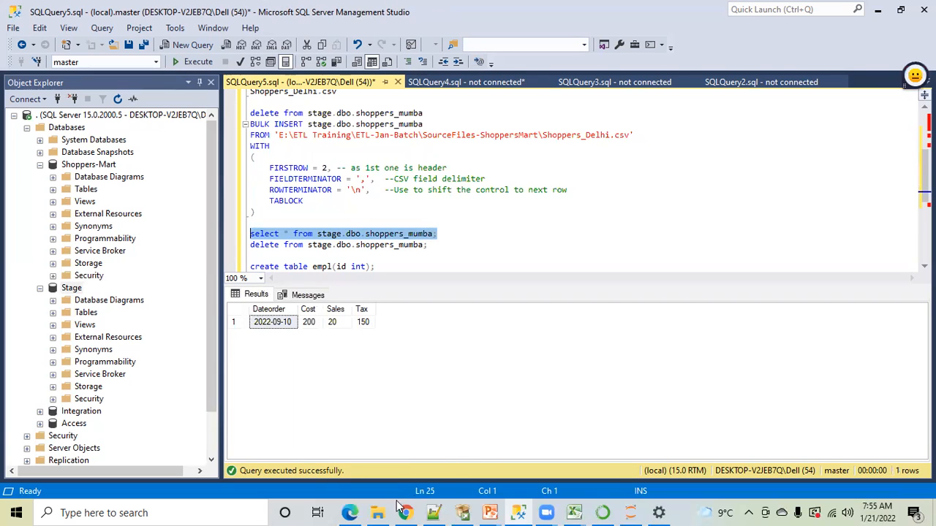
Reopen Shoppers_Delhi in Excel and change the date in cell A2 to 20220911
left_click(377, 513)
double_click(273, 104)
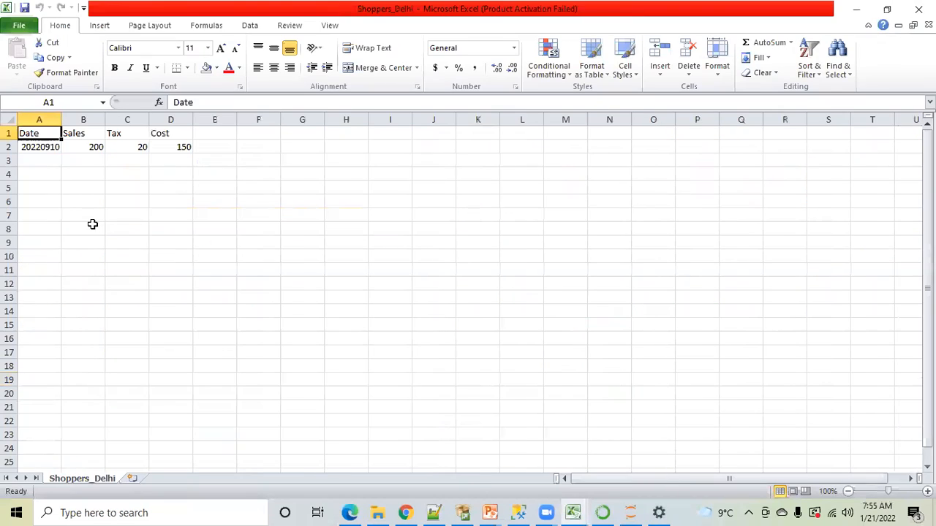
left_click(45, 147)
left_click(217, 104)
key("BackSpace")
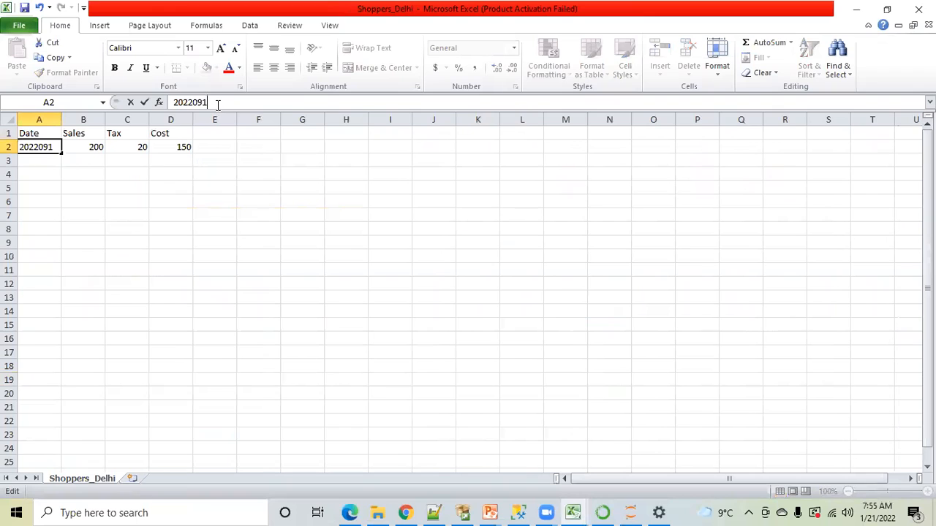
type("1")
left_click(156, 247)
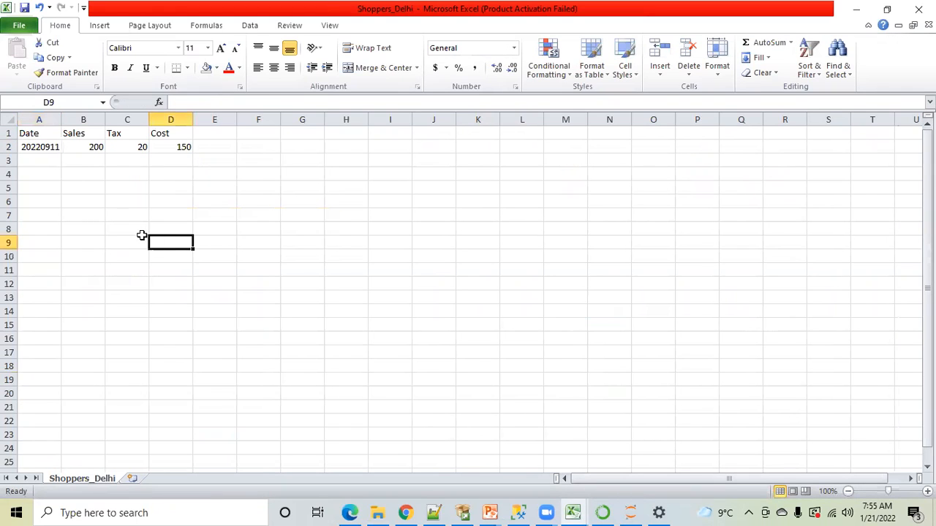
Set the 20220911 record's Sales to 180 and its Cost to 130
left_click(91, 149)
type("180")
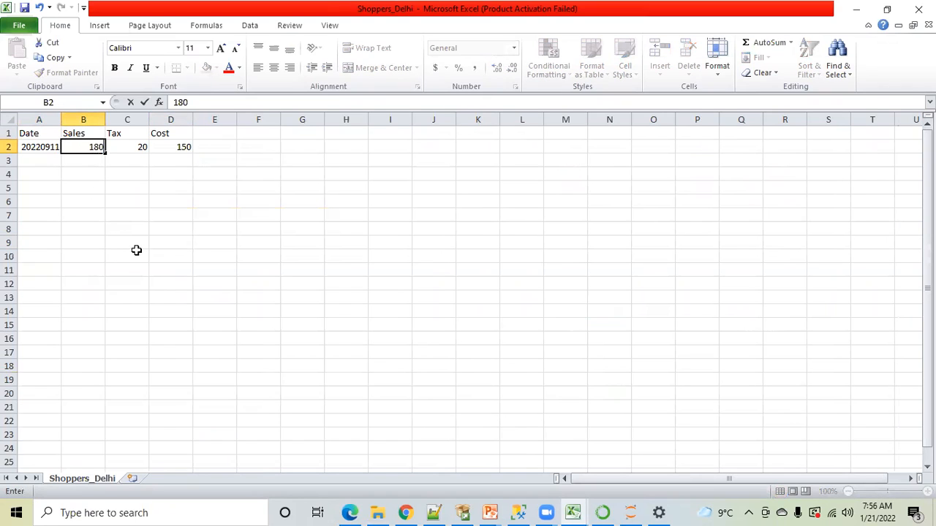
left_click(135, 256)
left_click(183, 147)
type("130")
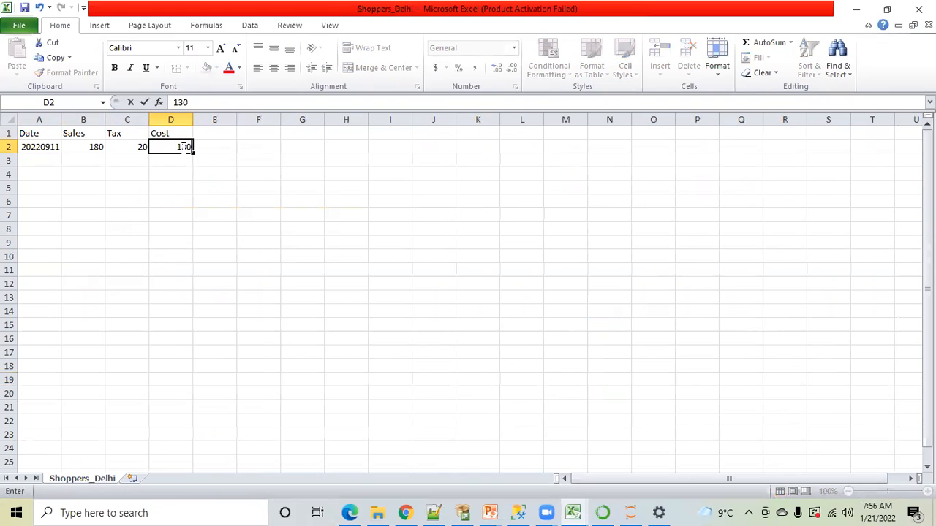
left_click(329, 256)
Save Shoppers_Delhi with the 20220911 record in CSV format and close the file
key("ctrl+s")
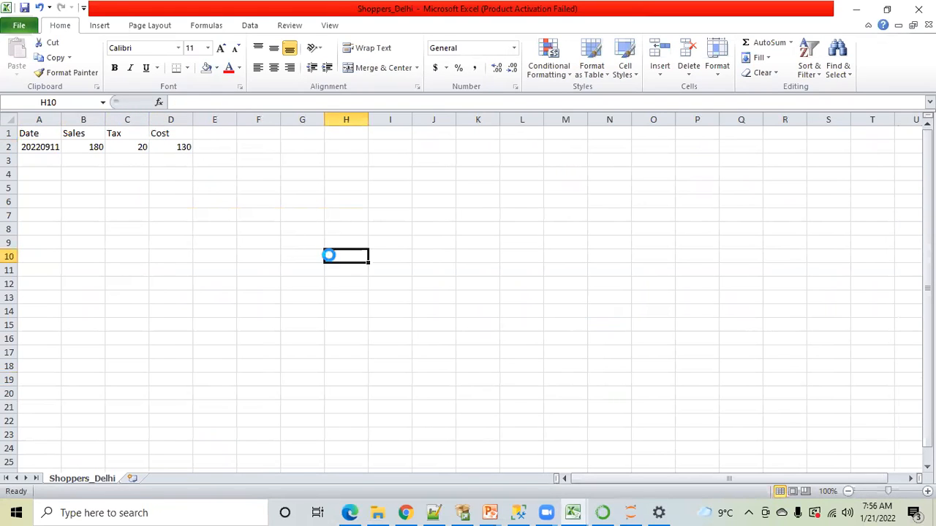
left_click(413, 303)
left_click(918, 8)
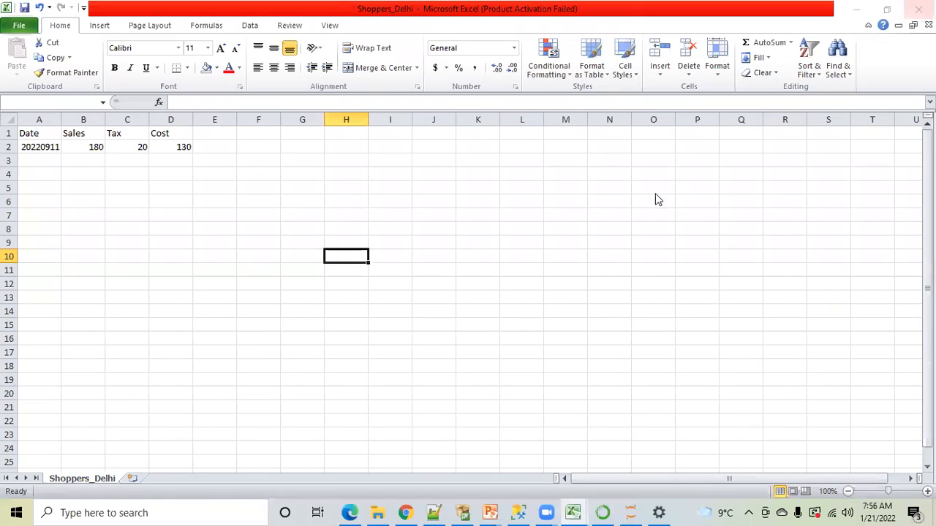
left_click(413, 272)
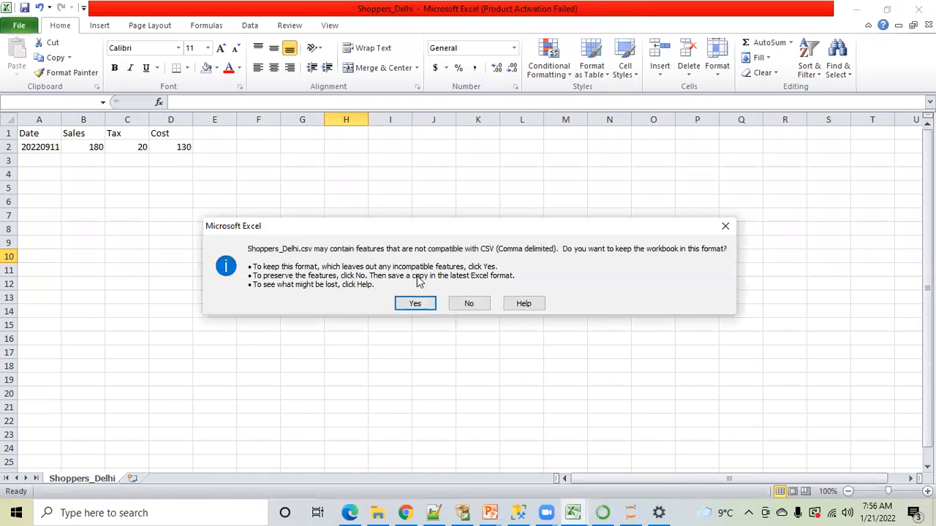
left_click(413, 304)
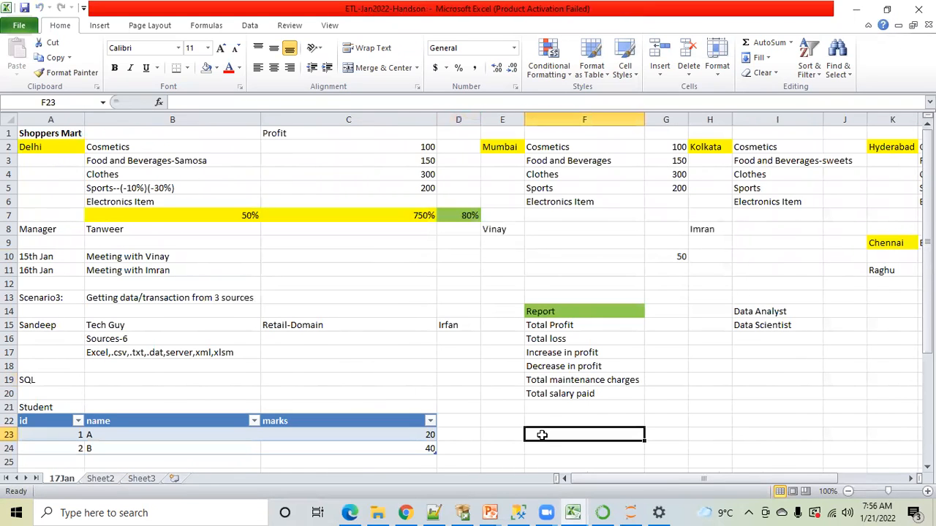
In SQL Server Management Studio, run the BULK INSERT of Shoppers_Delhi.csv into stage.dbo.shoppers_mumba without the preceding delete statement
key("alt+Tab")
left_click(315, 192)
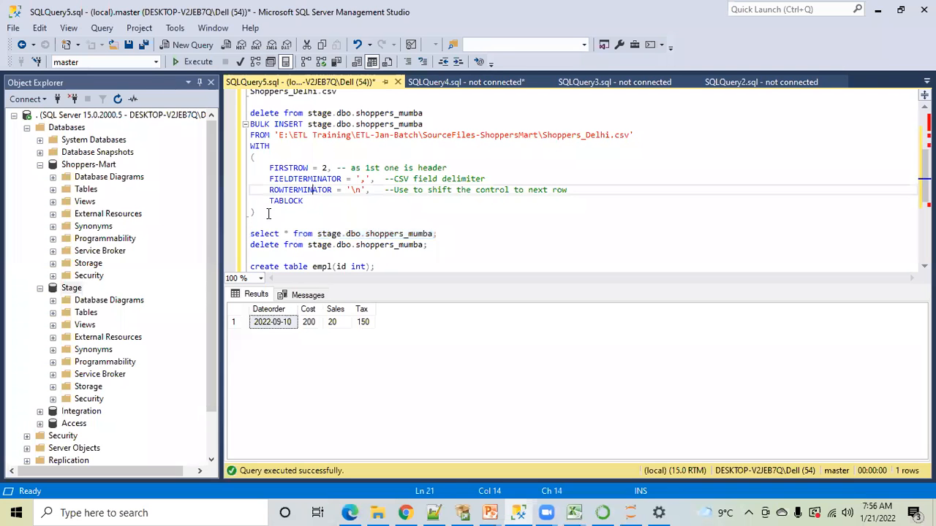
left_click_drag(256, 213, 248, 132)
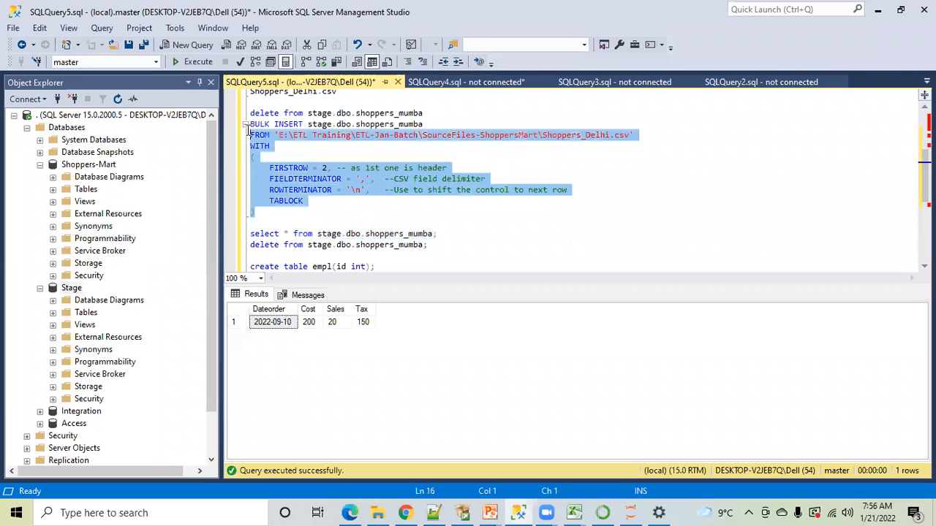
left_click(379, 143)
left_click_drag(430, 112, 250, 107)
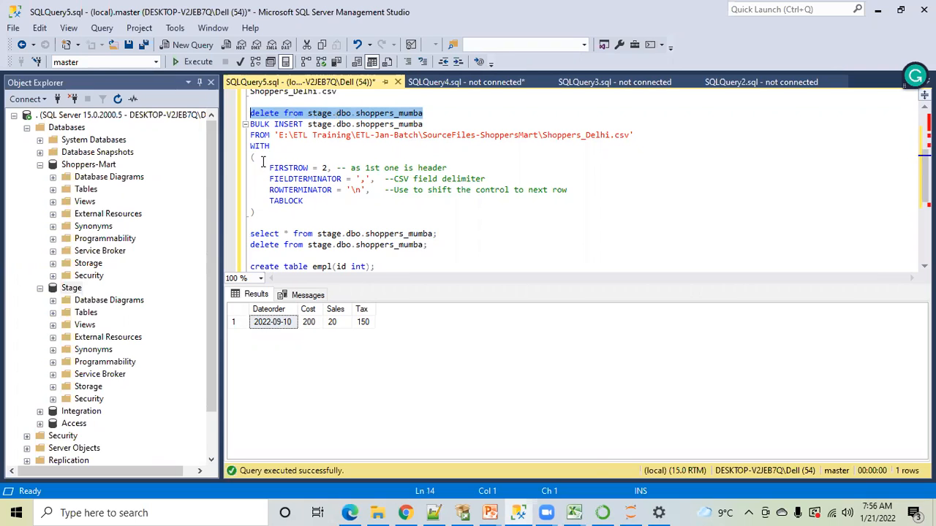
left_click(574, 513)
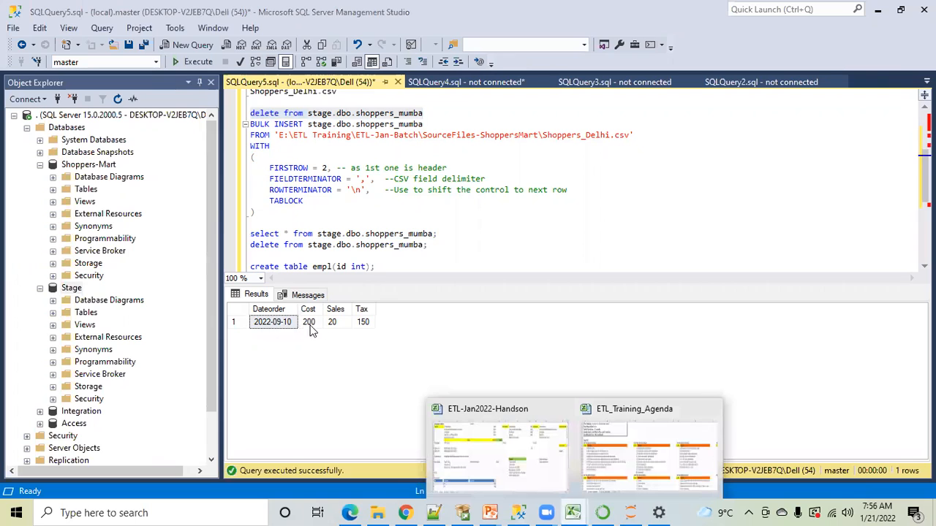
left_click(284, 189)
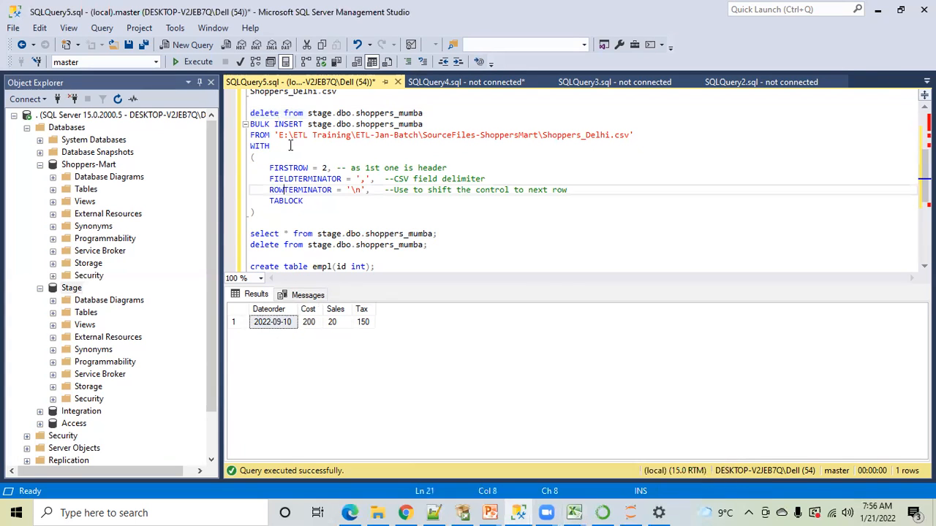
left_click_drag(255, 217, 233, 125)
left_click(176, 62)
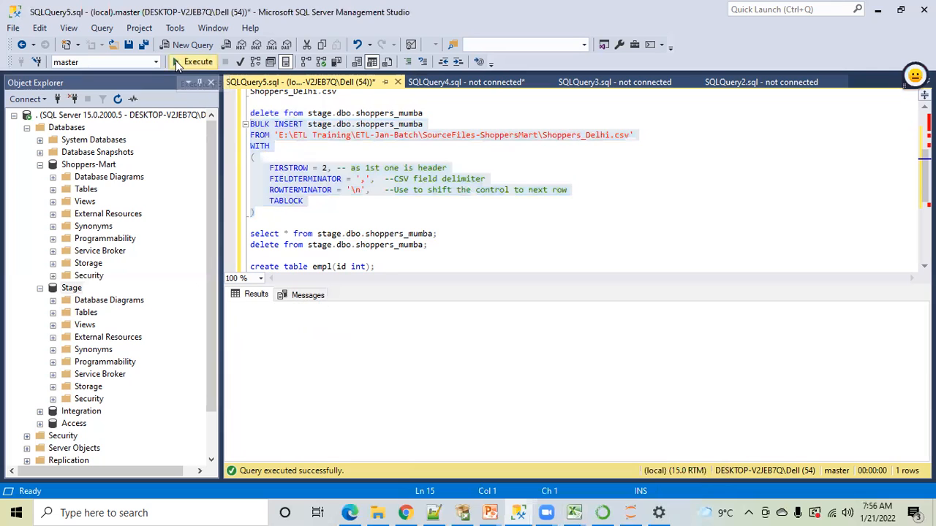
Query all rows of stage.dbo.shoppers_mumba and highlight the delete statement above the BULK INSERT
left_click(333, 211)
left_click_drag(437, 233, 230, 232)
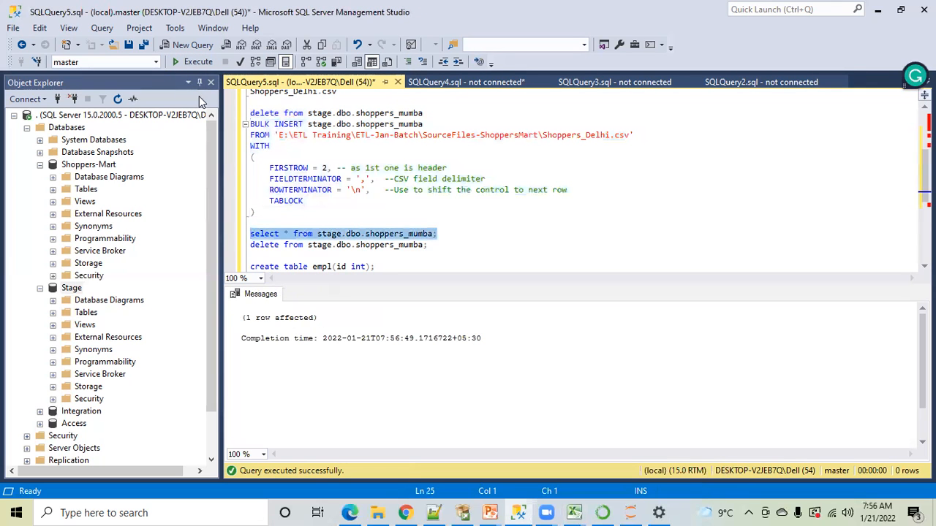
left_click(179, 62)
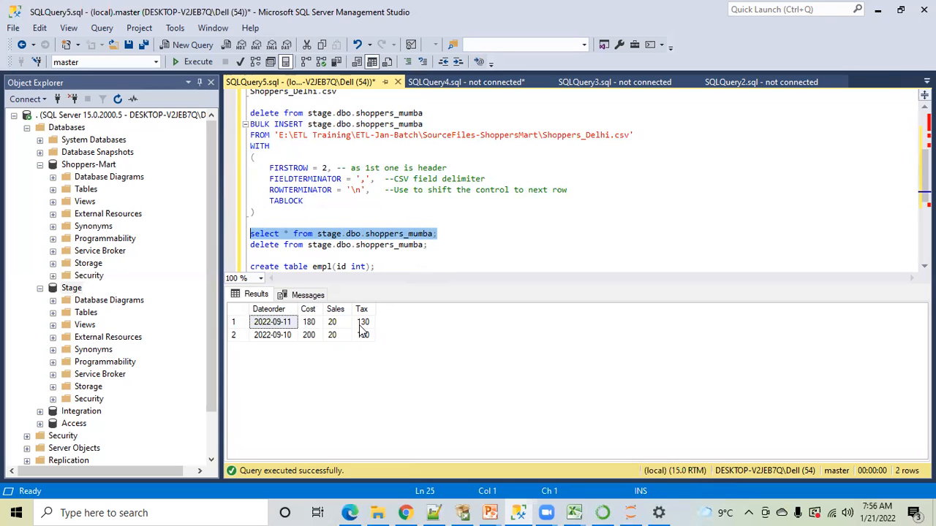
left_click(446, 234)
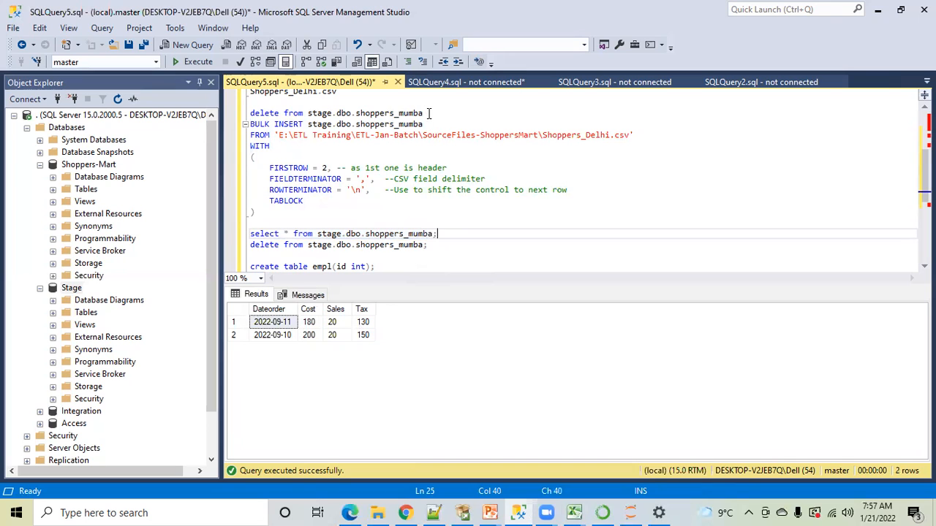
left_click_drag(429, 113, 249, 113)
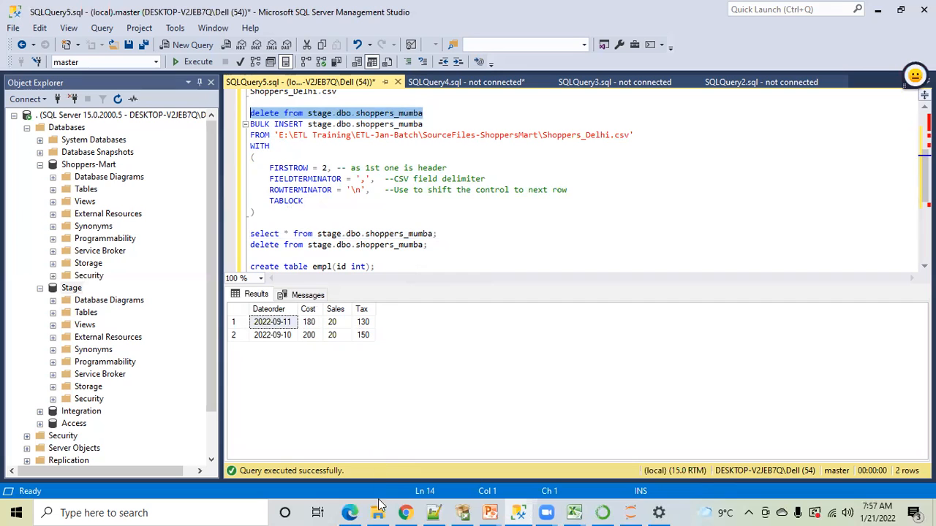
Switch to MandatoryChecks.txt in Notepad++ and highlight the Full, Incremental and Truncate Load validation lines
mouse_move(378, 512)
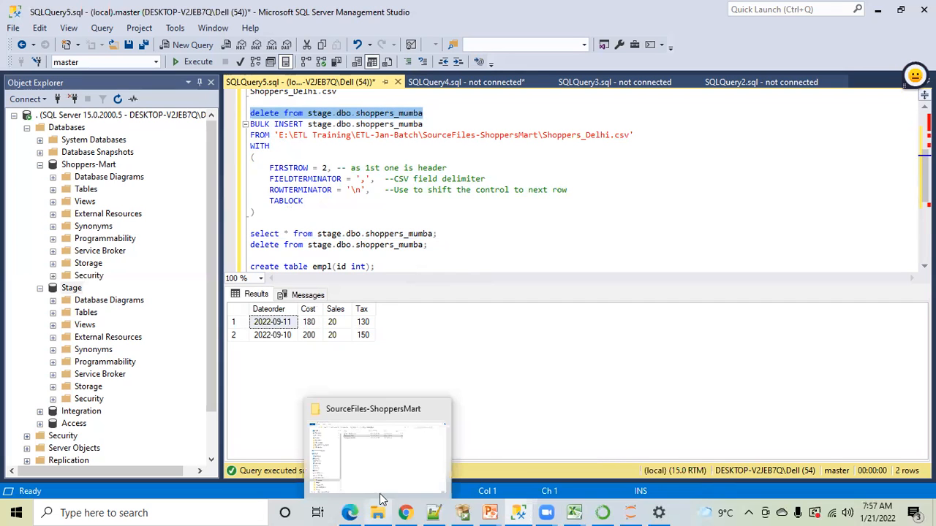
left_click(381, 399)
left_click(295, 139)
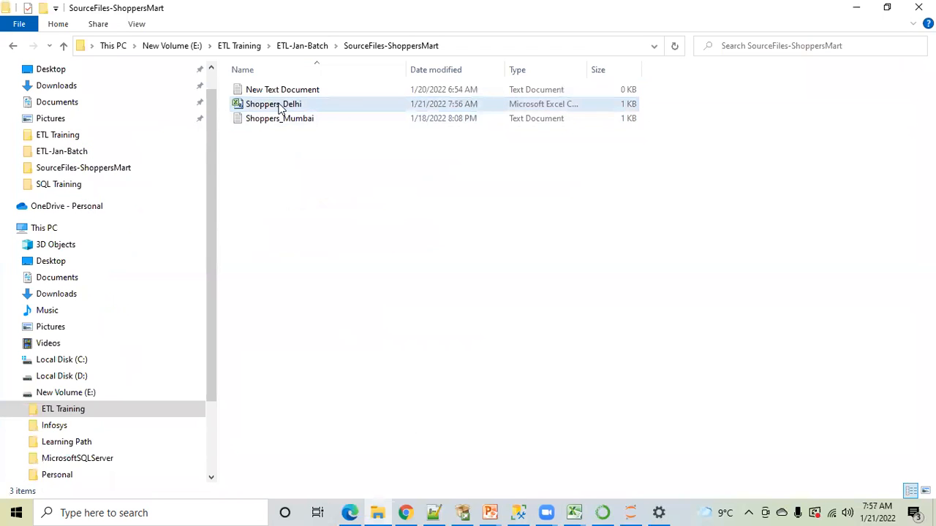
left_click(435, 511)
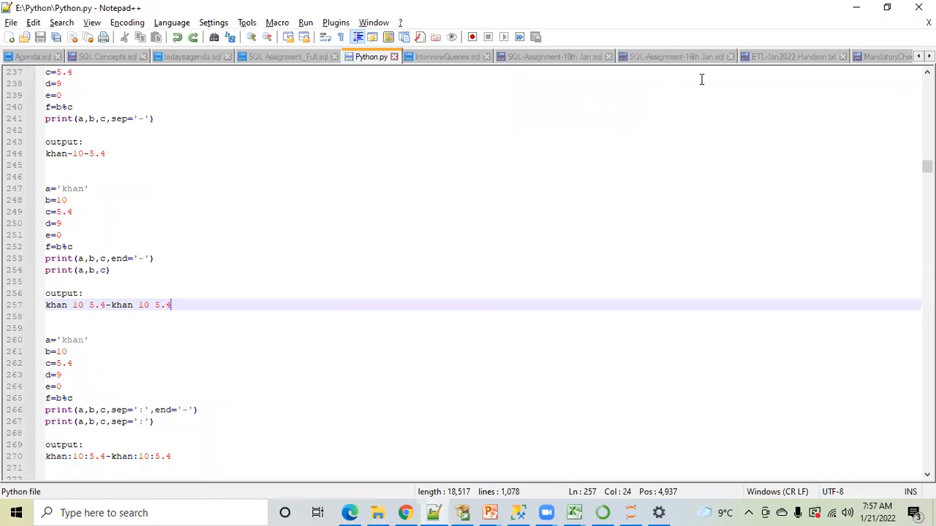
left_click(887, 58)
left_click(122, 267)
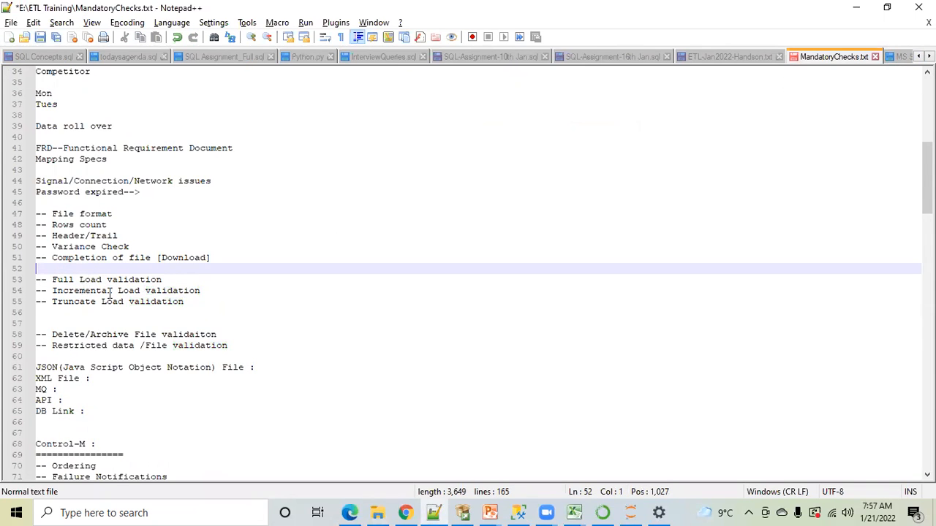
left_click_drag(186, 303, 35, 280)
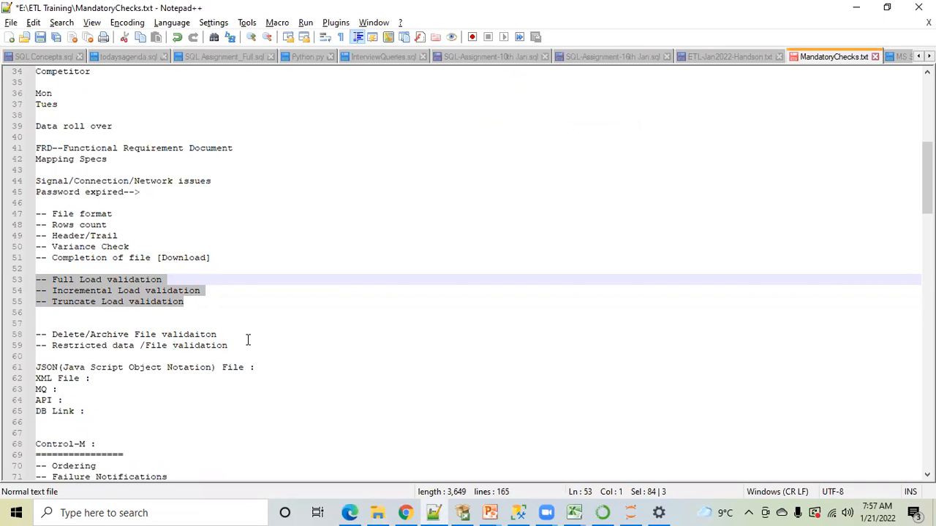
Correct the misspelled word in the Delete/Archive File line to "validation" and highlight that item's text
left_click(220, 336)
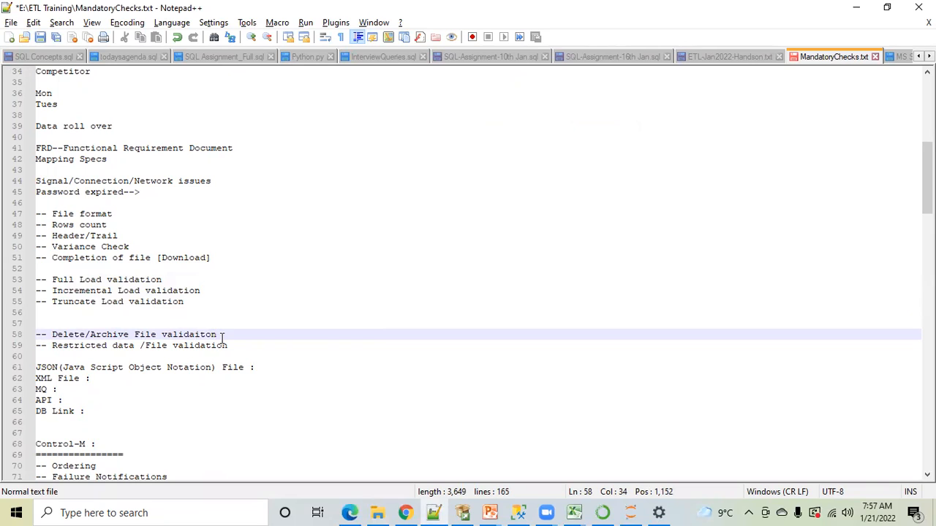
key("Left")
key("Left")
key("Left")
key("BackSpace")
key("Right")
type("i")
left_click(223, 332)
left_click_drag(225, 335, 52, 335)
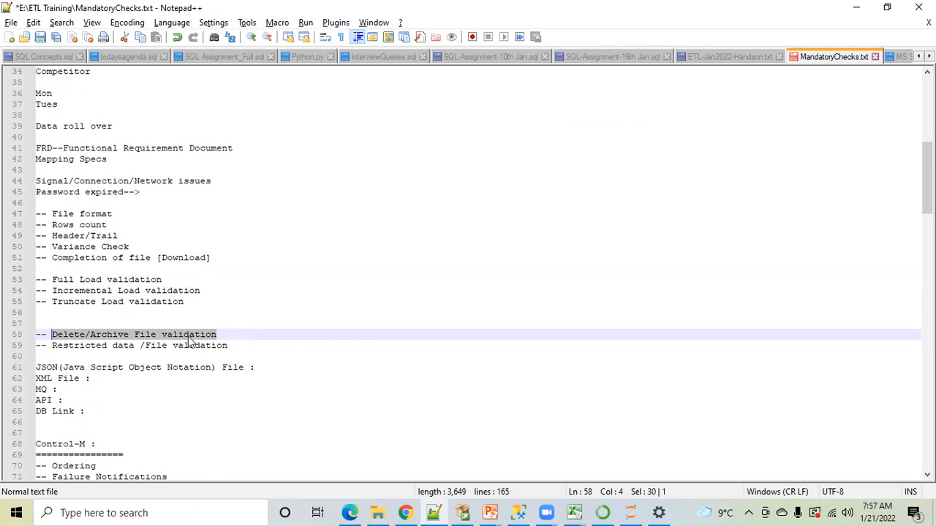
Reopen Shoppers_Delhi from the SourceFiles-ShoppersMart folder in Excel
left_click(518, 513)
left_click(352, 211)
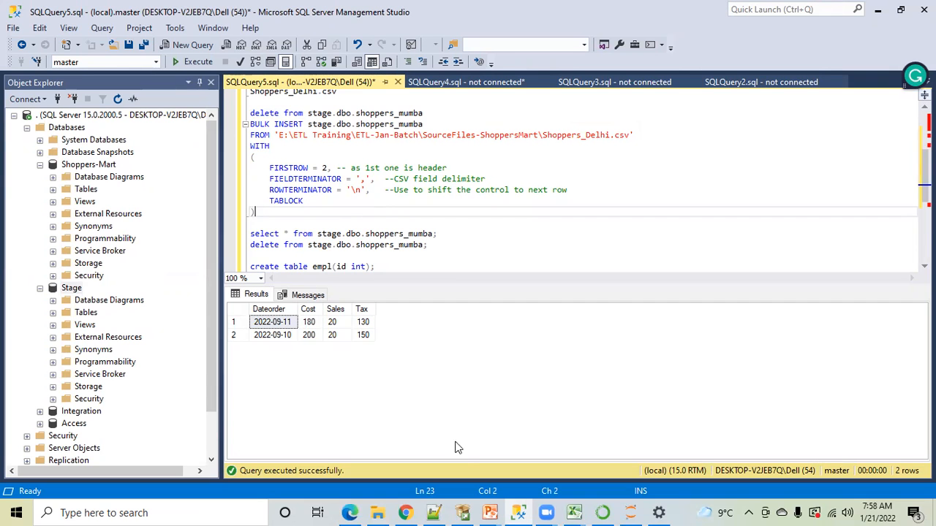
mouse_move(380, 511)
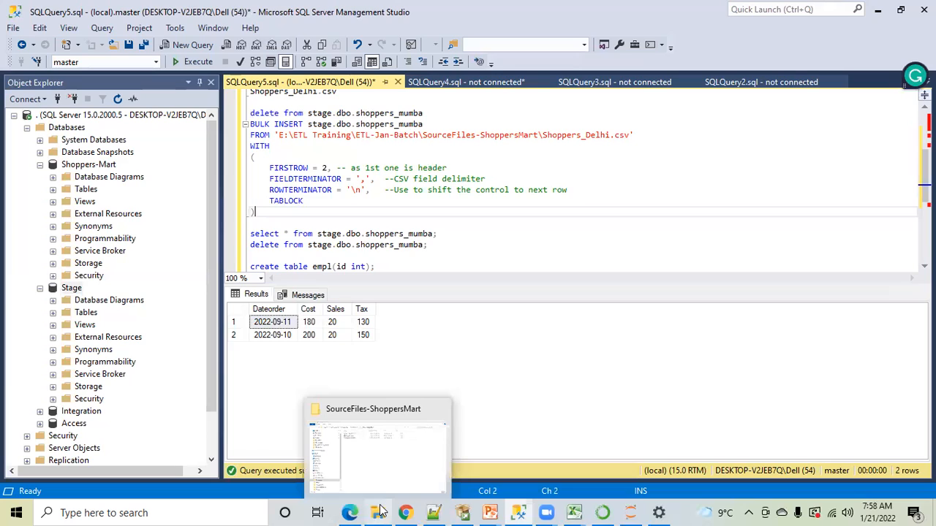
left_click(377, 447)
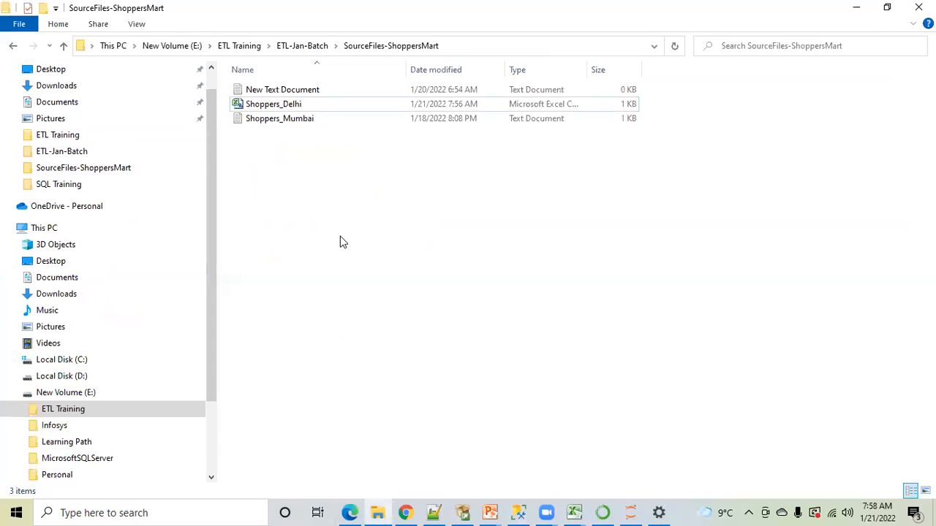
left_click(574, 512)
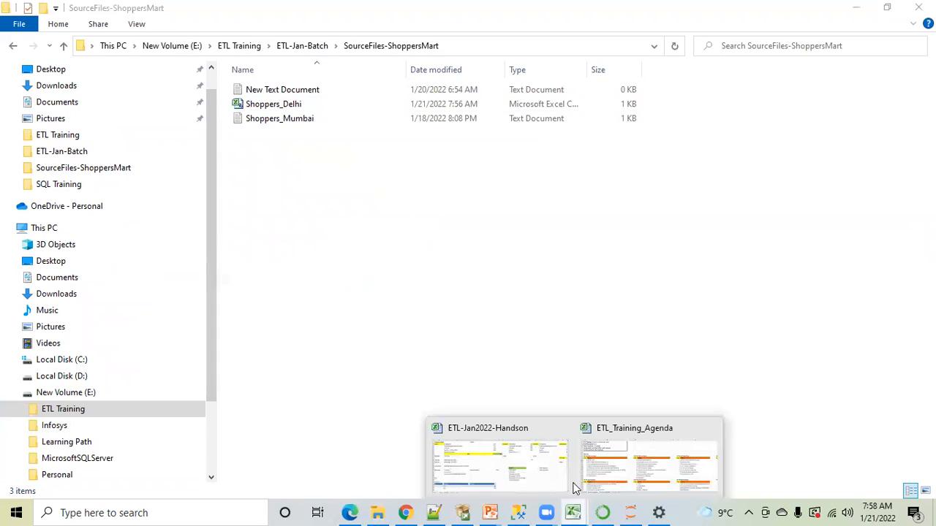
left_click(263, 104)
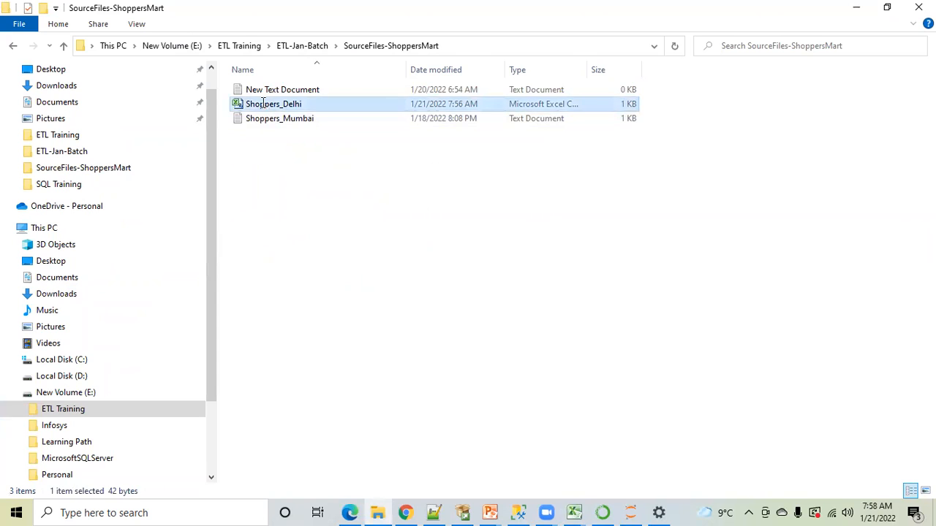
double_click(263, 104)
left_click(186, 238)
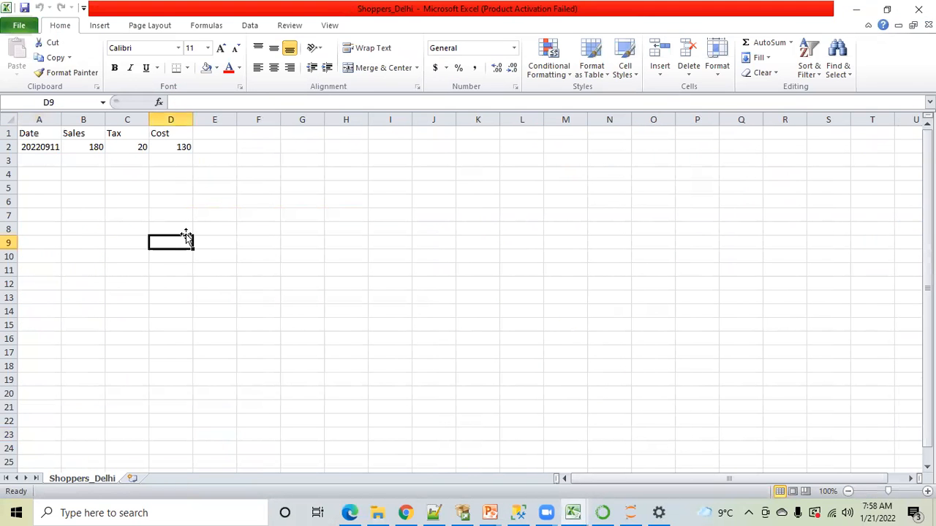
Set the date in cell A2 of Shoppers_Delhi to 20220910
left_click(44, 149)
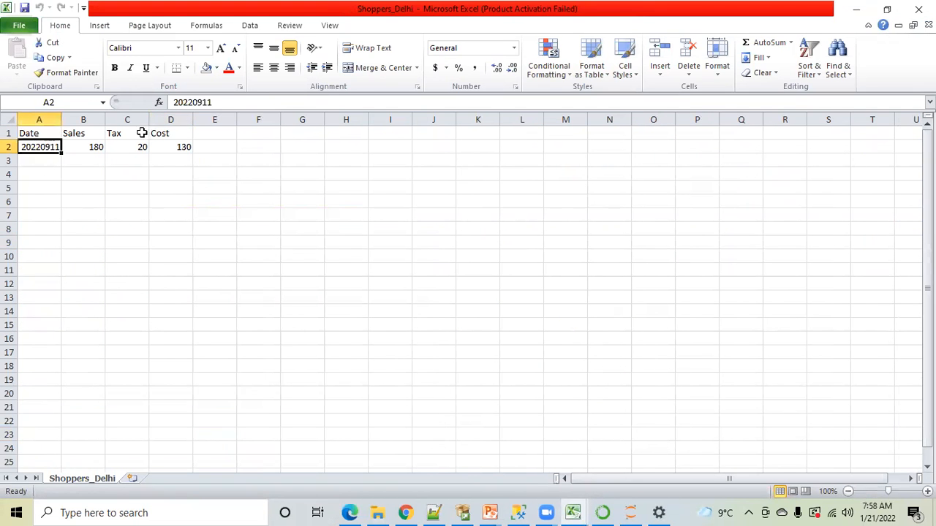
left_click(219, 103)
key("BackSpace")
type("0")
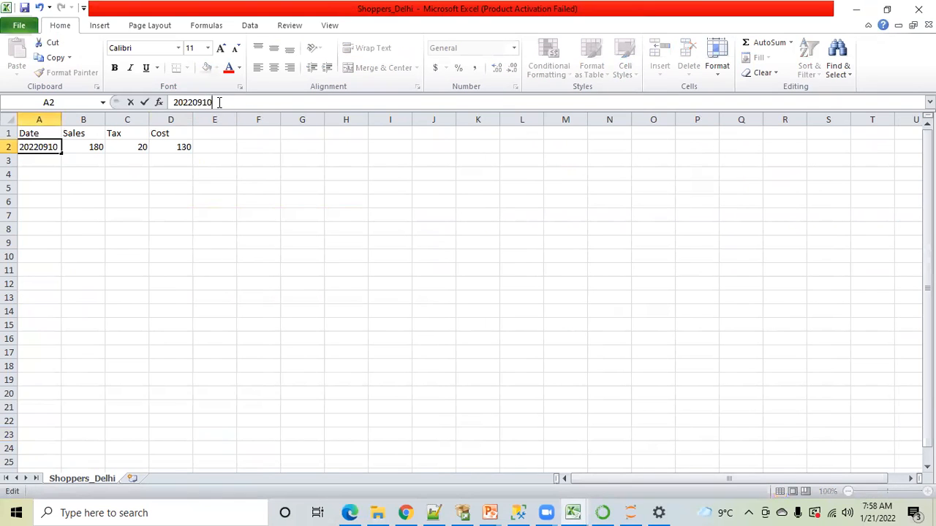
left_click(230, 285)
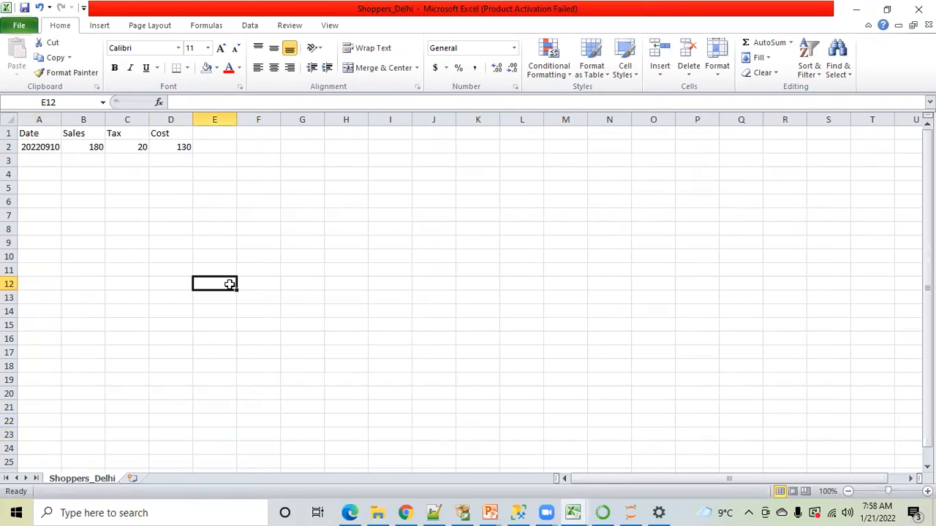
Save Shoppers_Delhi with the 20220910 record, keeping the CSV format, and close the file
key("ctrl+s")
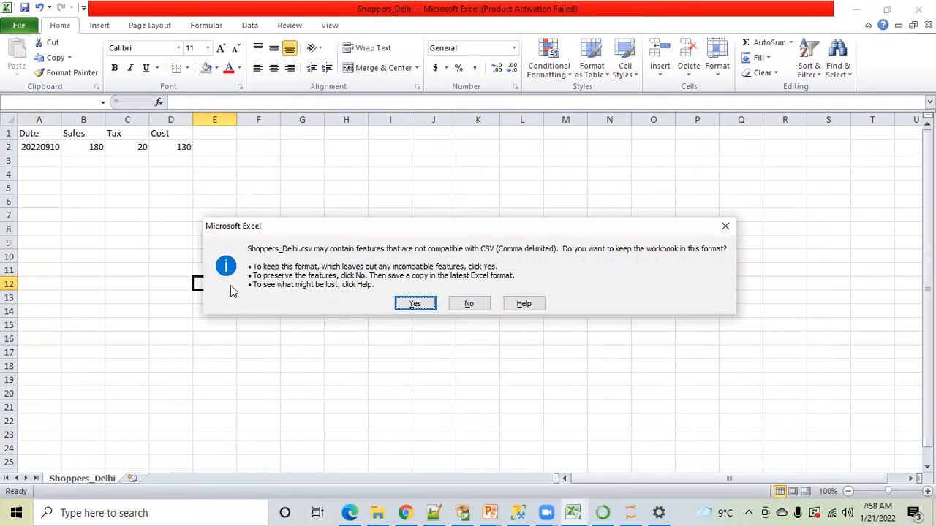
left_click(409, 303)
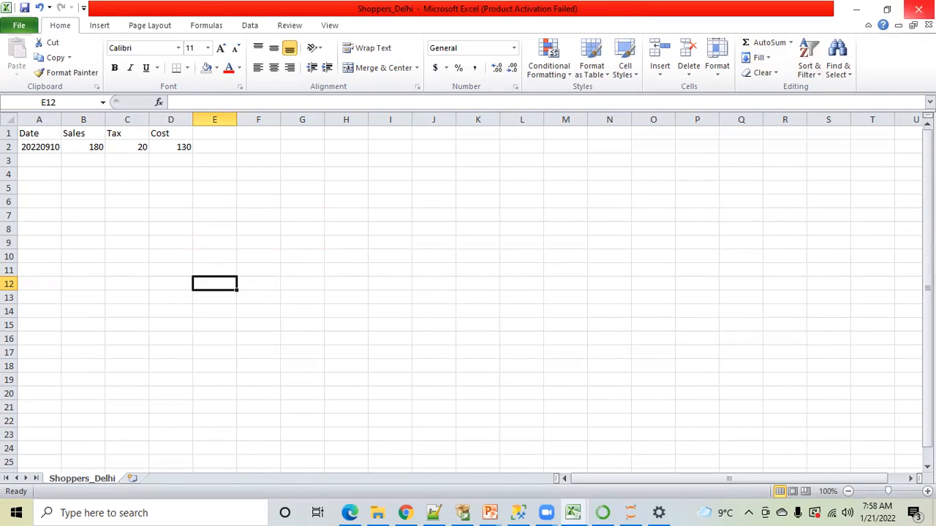
left_click(918, 9)
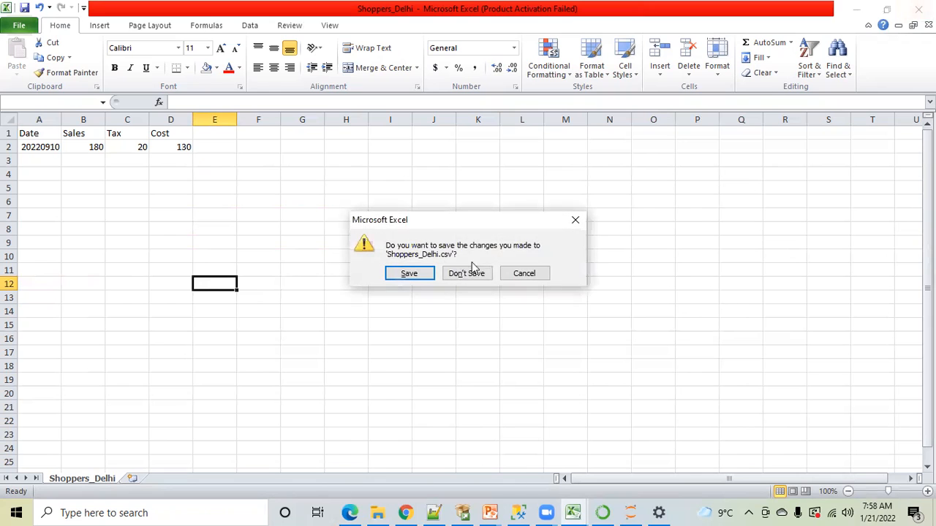
left_click(409, 272)
left_click(415, 304)
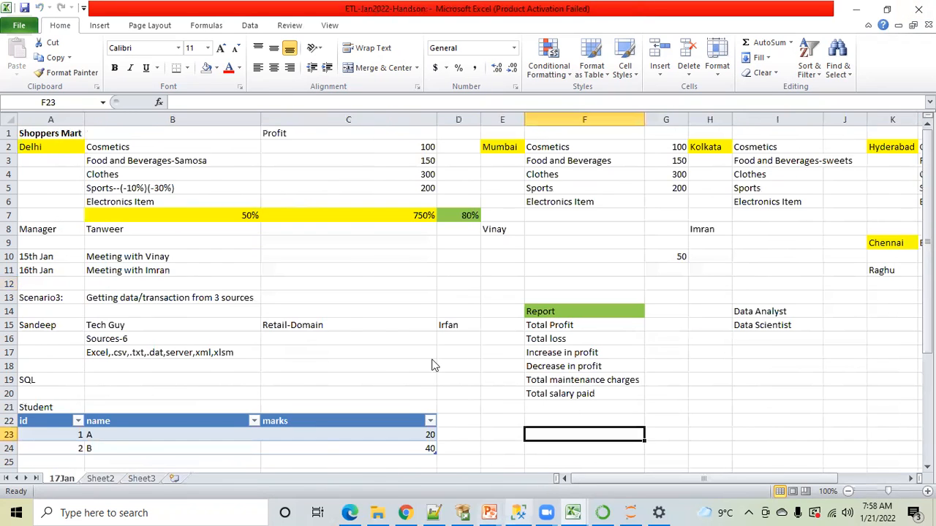
In SQL Server Management Studio, delete all rows from stage.dbo.shoppers_mumba and query the table to check it
key("alt+Tab")
left_click(386, 245)
left_click_drag(427, 245, 225, 220)
left_click(192, 62)
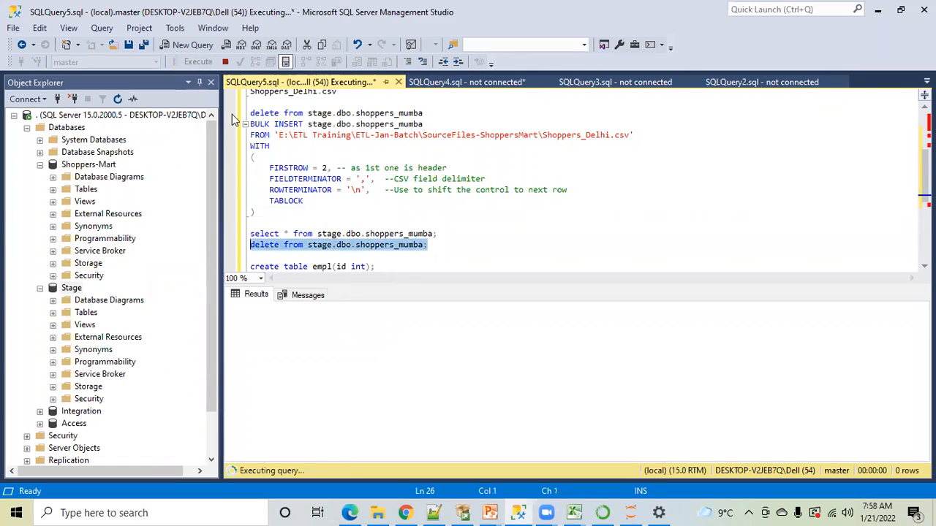
left_click_drag(436, 234, 249, 234)
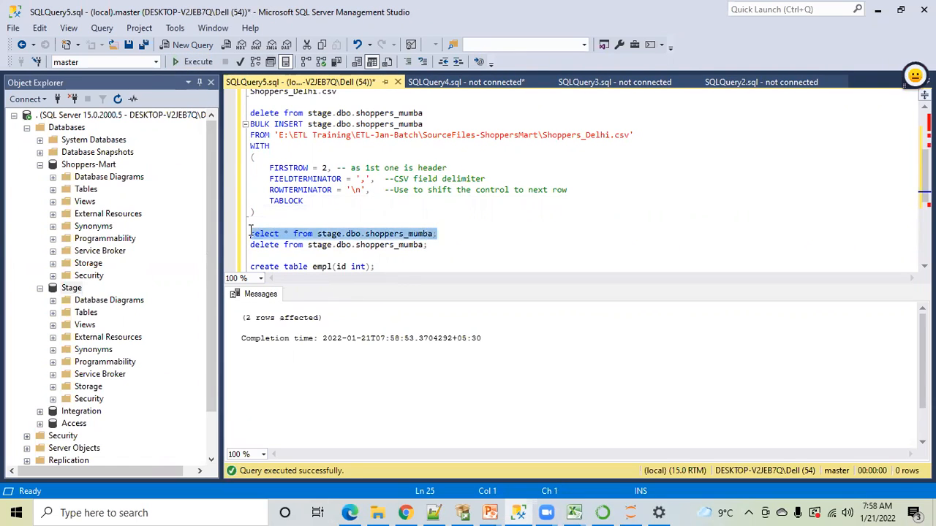
left_click(185, 62)
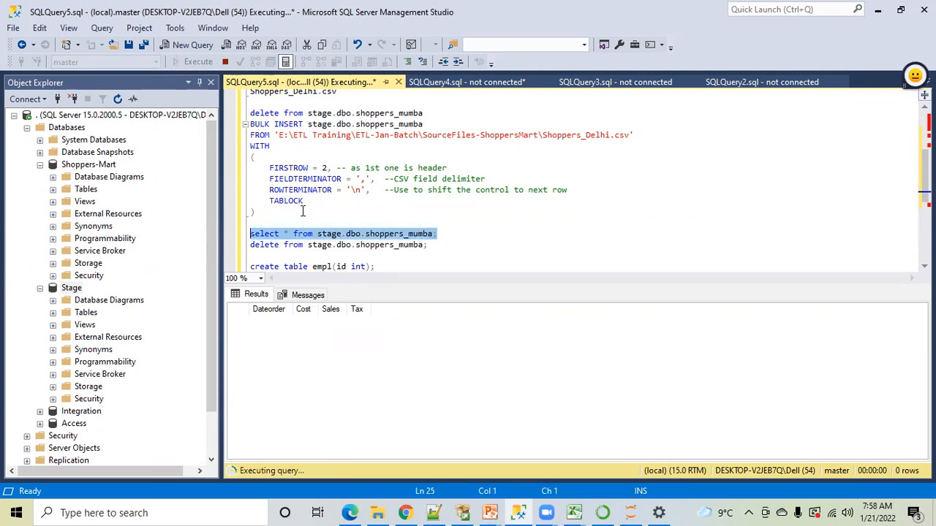
Run the BULK INSERT of Shoppers_Delhi.csv into stage.dbo.shoppers_mumba and query the loaded rows
left_click_drag(256, 213, 250, 124)
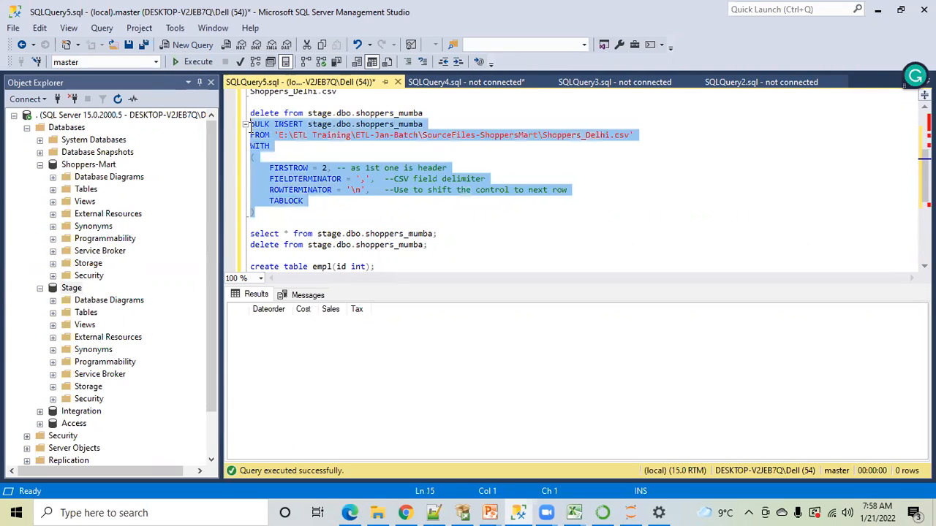
left_click(199, 63)
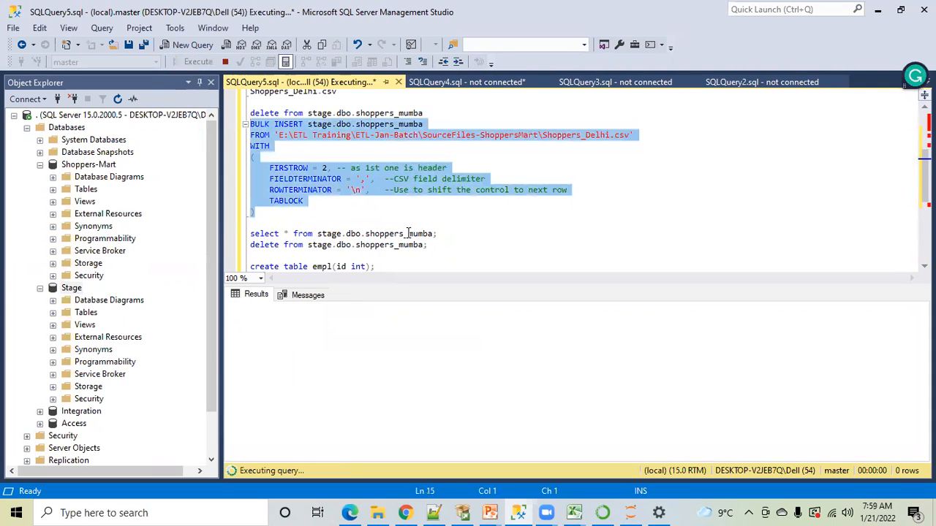
left_click_drag(437, 234, 250, 234)
left_click(200, 62)
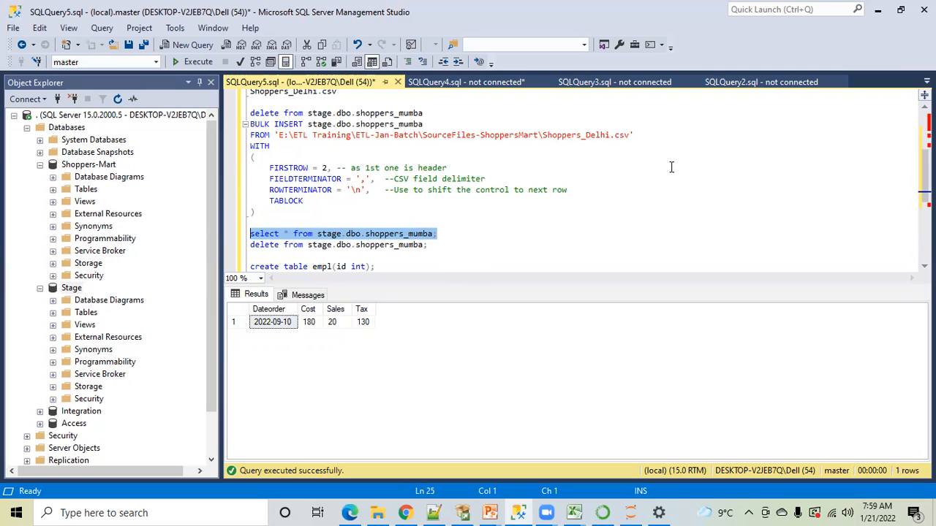
left_click(668, 198)
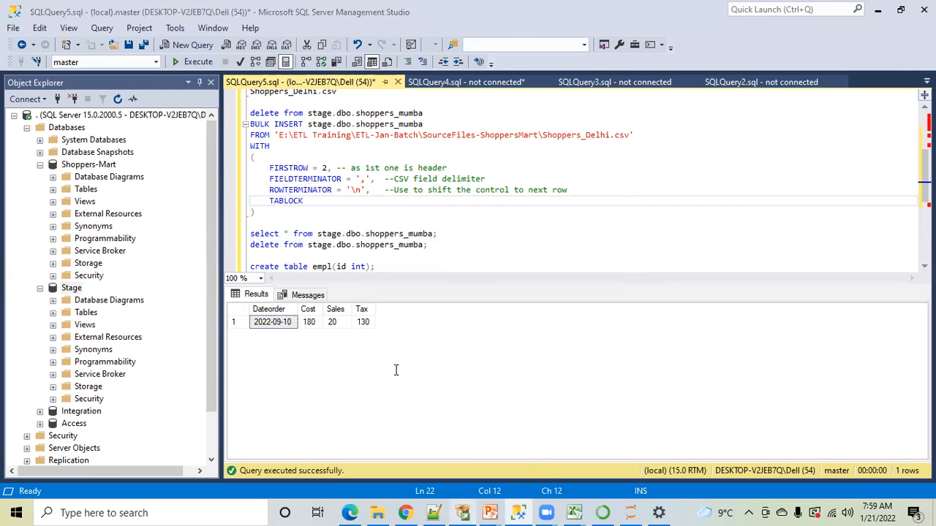
Return to MandatoryChecks.txt in Notepad++ and go over the Incremental Load, Delete/Archive File and Restricted data/File validation lines
left_click(433, 514)
left_click(75, 292)
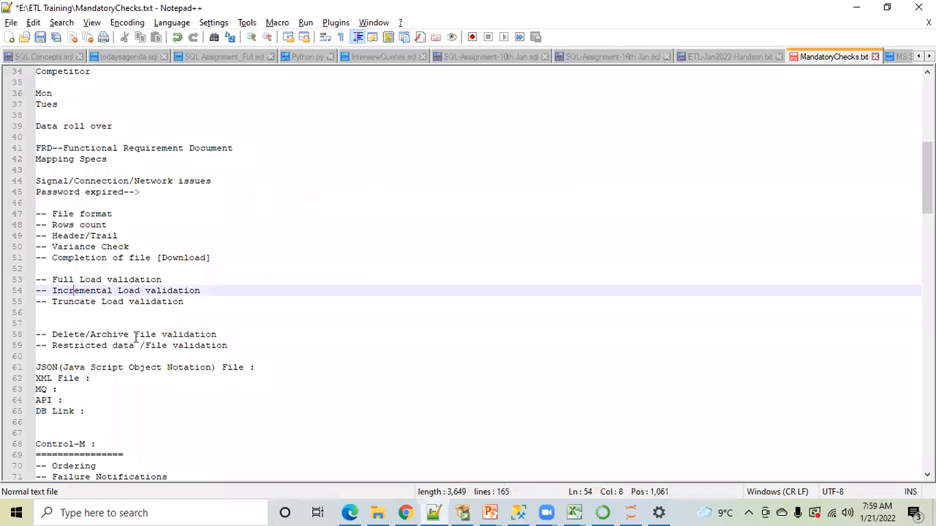
key("Down")
key("Down")
key("Down")
key("Down")
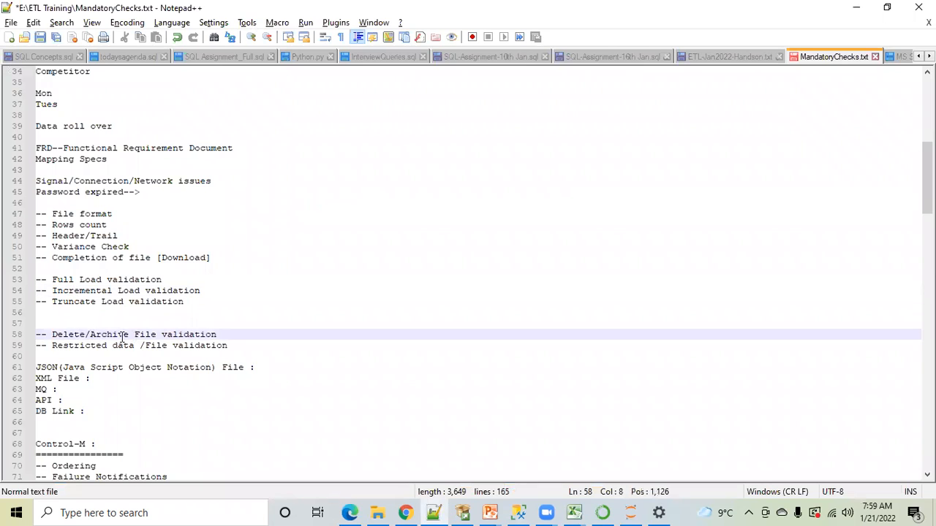
left_click(212, 342)
Review the Control-M section and highlight the Load [STAGE] checks from Audit Tables Validation through Field Level Validation
scroll(210, 339, "down", 4)
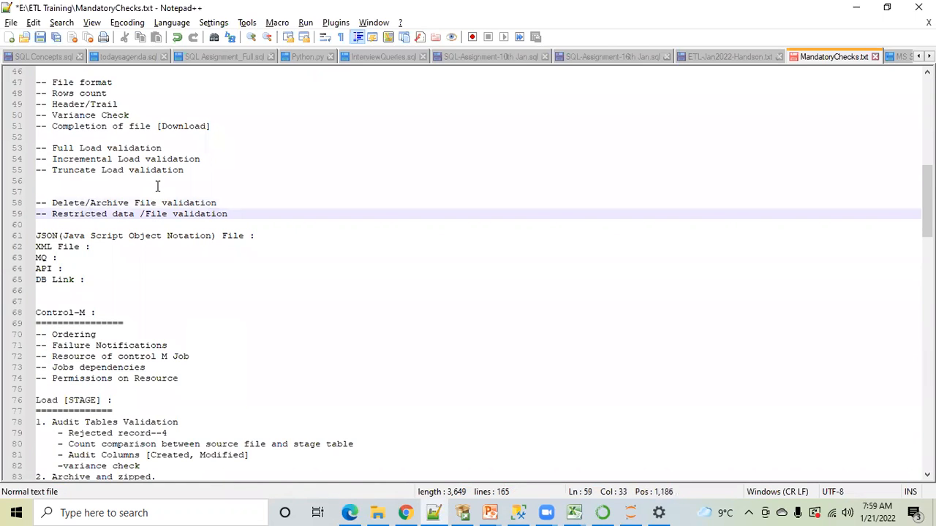
scroll(157, 187, "down", 1)
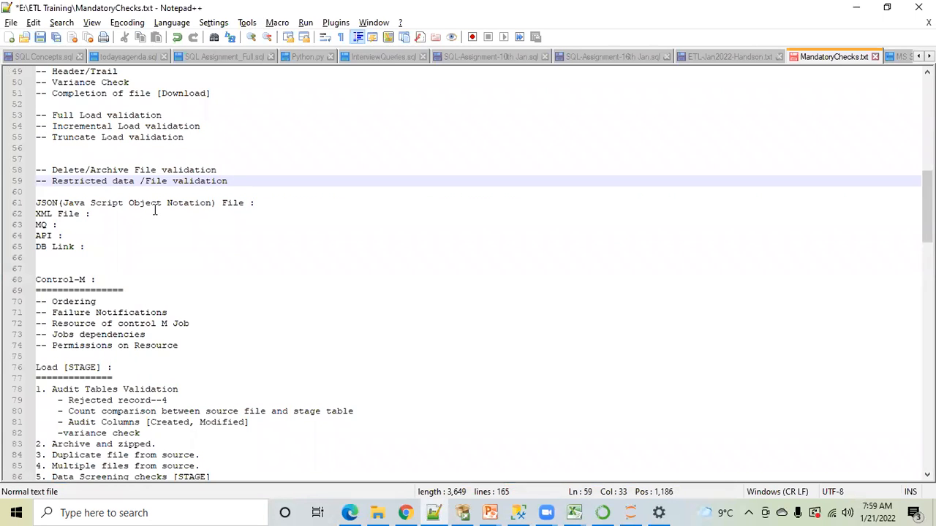
scroll(154, 209, "down", 2)
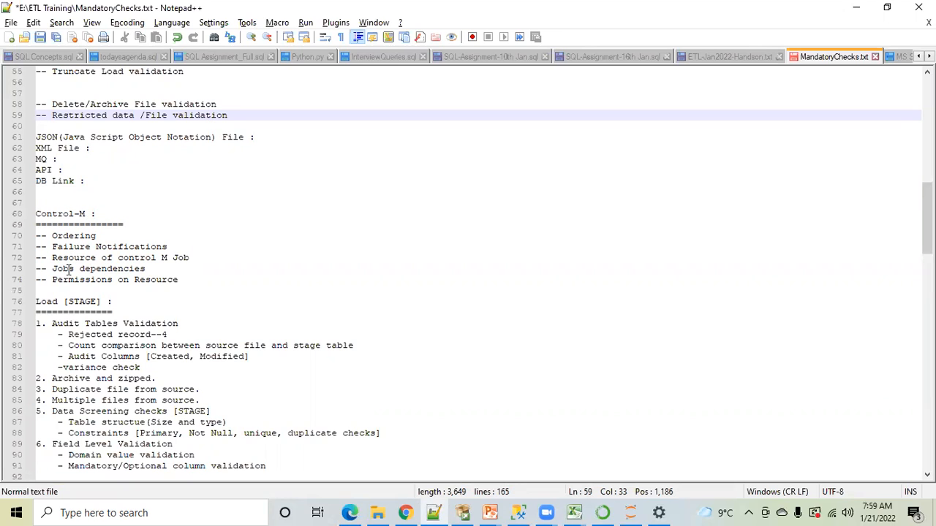
scroll(68, 269, "down", 1)
scroll(135, 290, "down", 1)
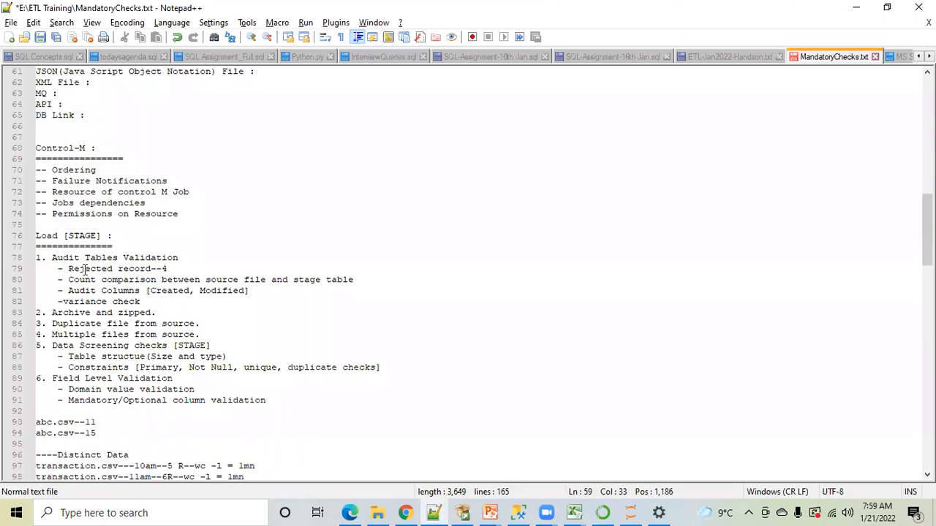
left_click(52, 258)
left_click_drag(53, 258, 100, 400)
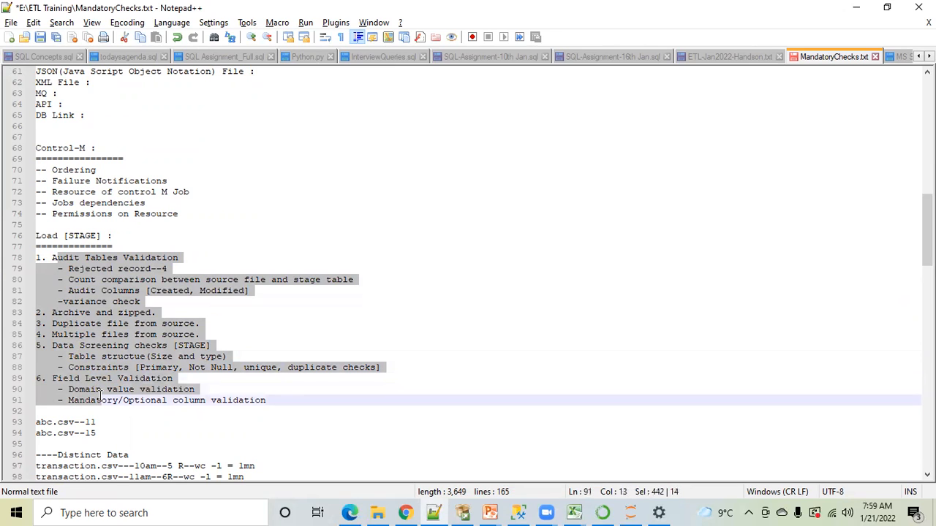